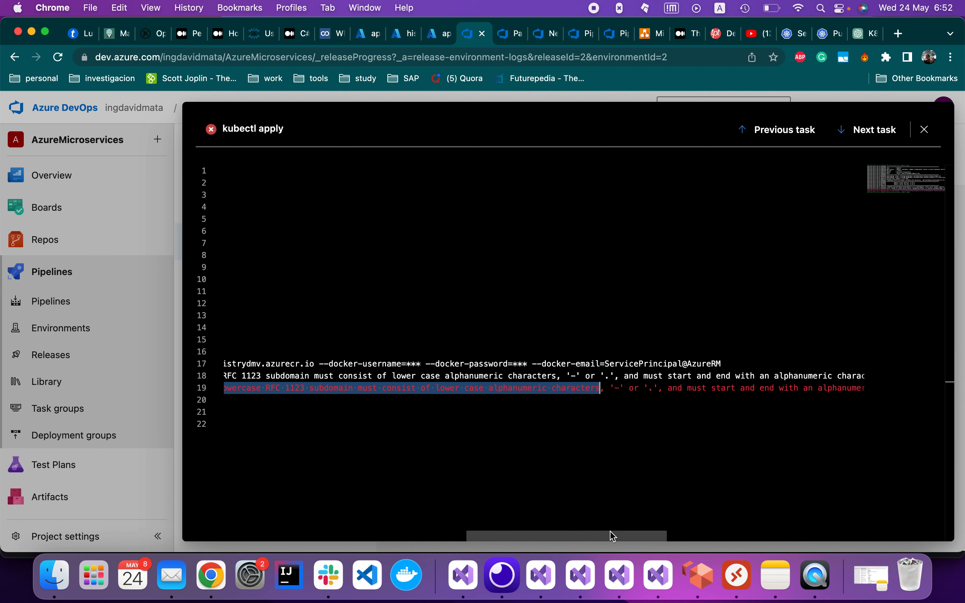
# Switch to Visual Studio, set the imagePullSecrets name in the History project's k8s.yml to mysupersecret.key, and copy that name
pyautogui.moveTo(612, 536); pyautogui.dragTo(813, 538)
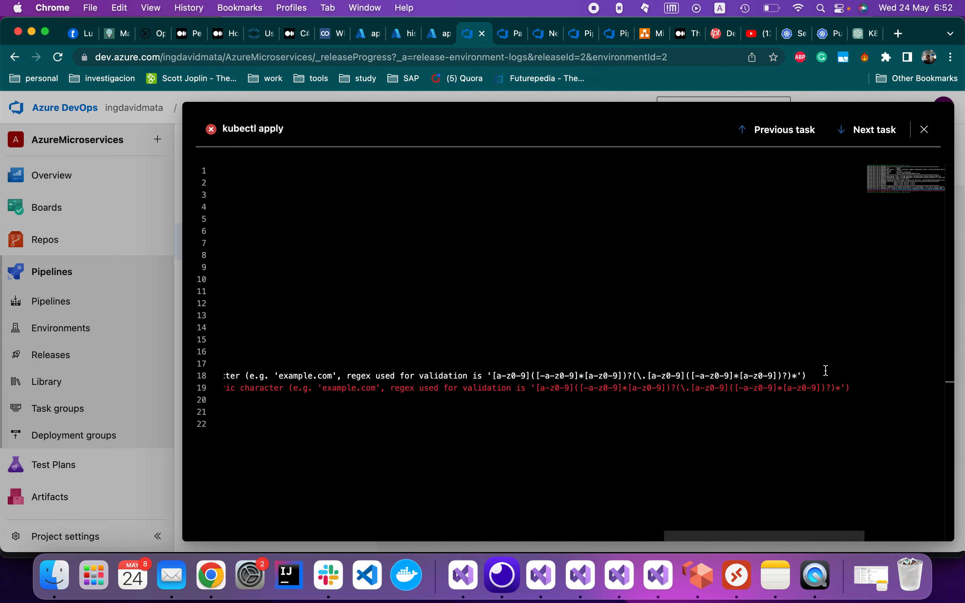
pyautogui.moveTo(678, 533); pyautogui.dragTo(204, 553)
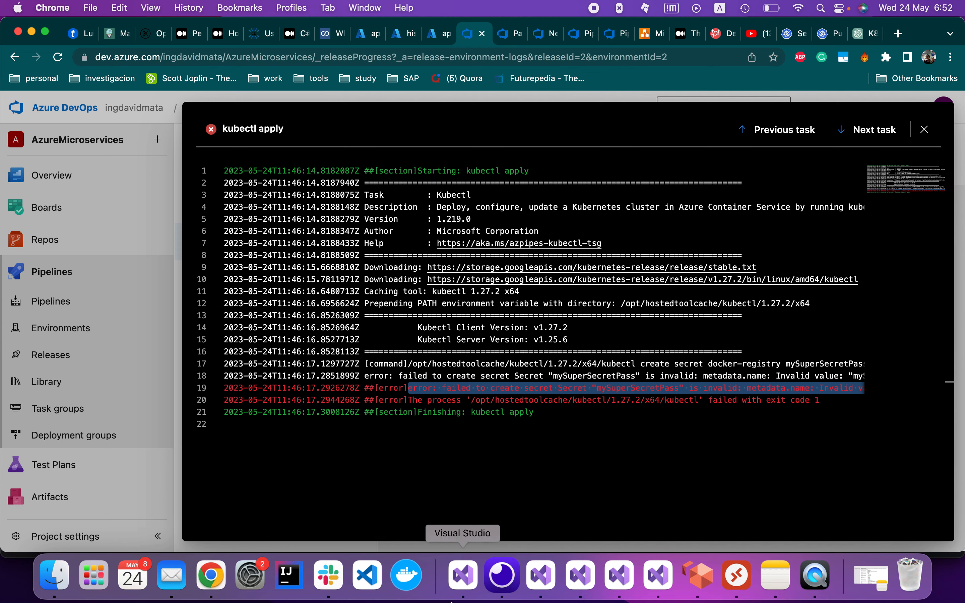
pyautogui.click(535, 578)
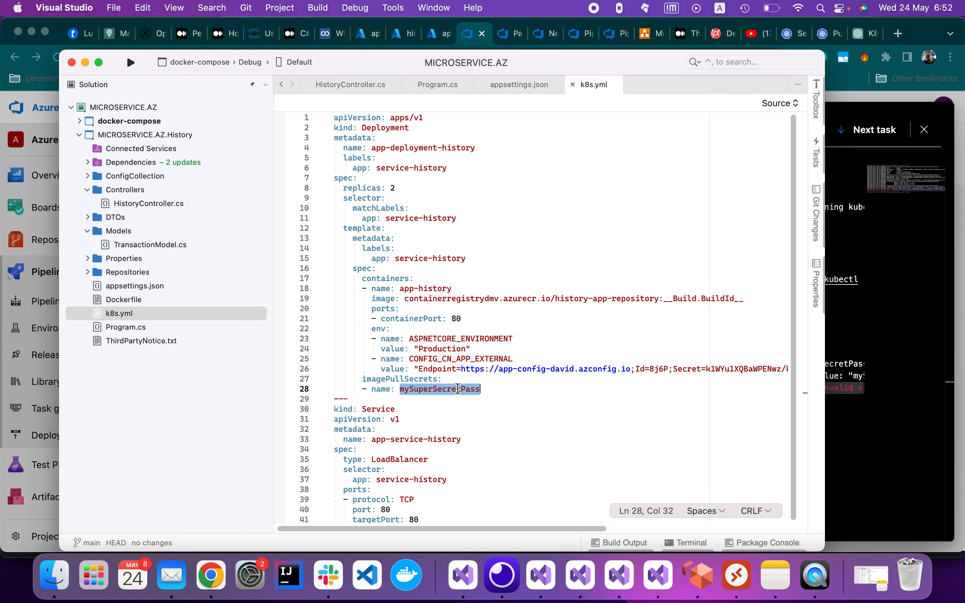
pyautogui.write('mysuper')
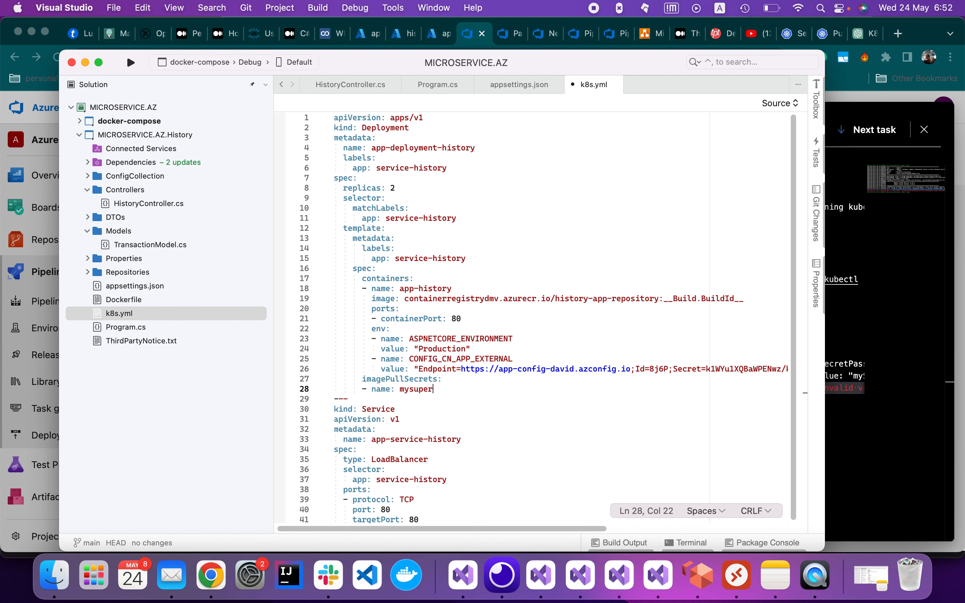
pyautogui.write('secret.key')
pyautogui.moveTo(480, 389); pyautogui.dragTo(401, 389)
pyautogui.press('super+c')
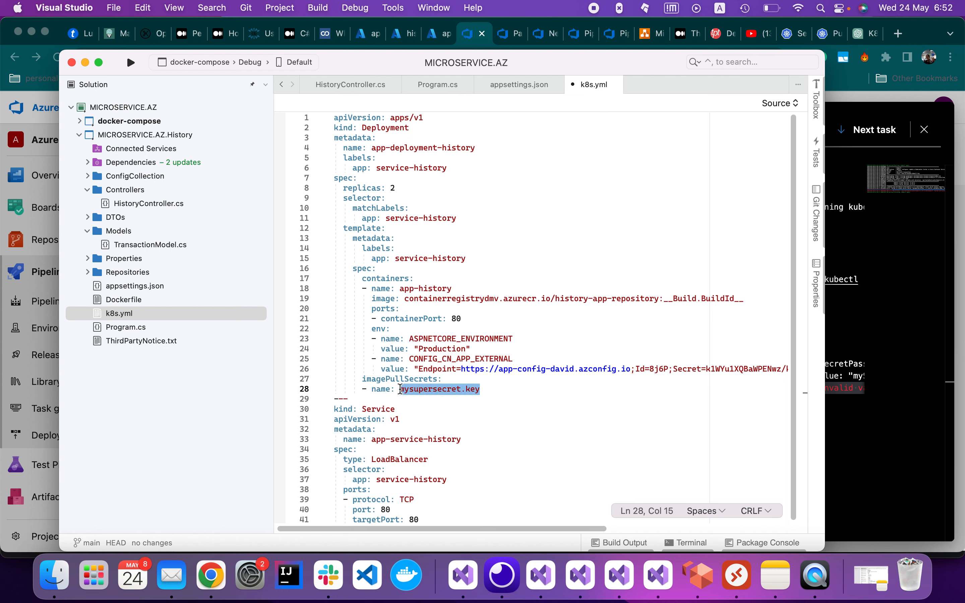
# Replace the imagePullSecrets name in the Account project's aks8.yml with mysupersecret.key and take that window out of full screen
pyautogui.click(575, 579)
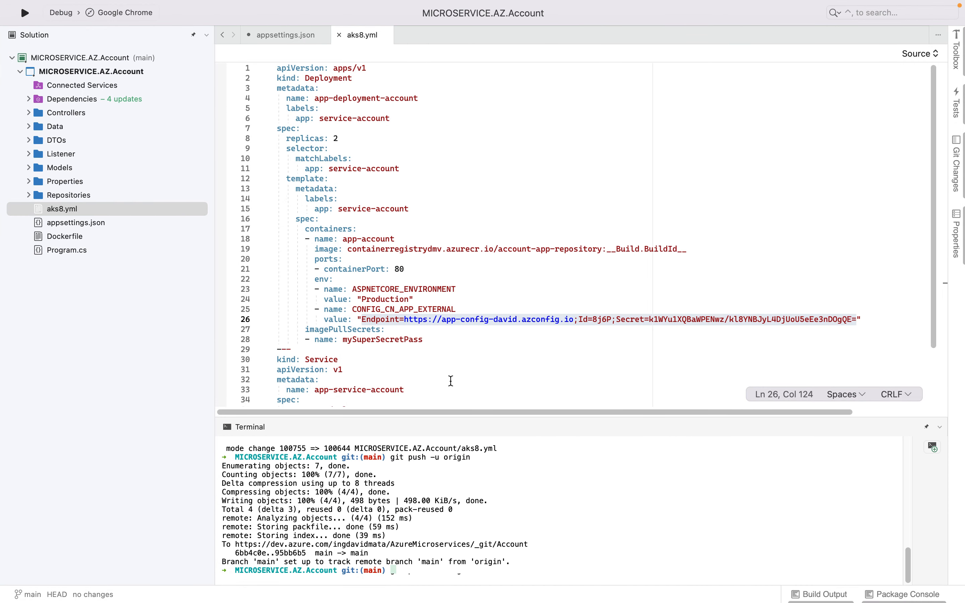
pyautogui.doubleClick(371, 340)
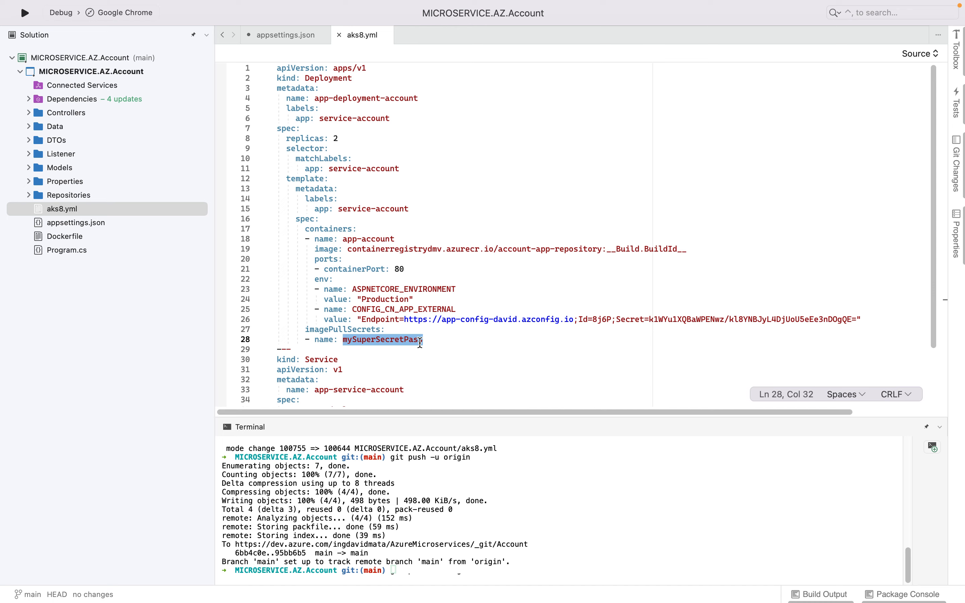
pyautogui.press('super+Tab')
pyautogui.click(114, 302)
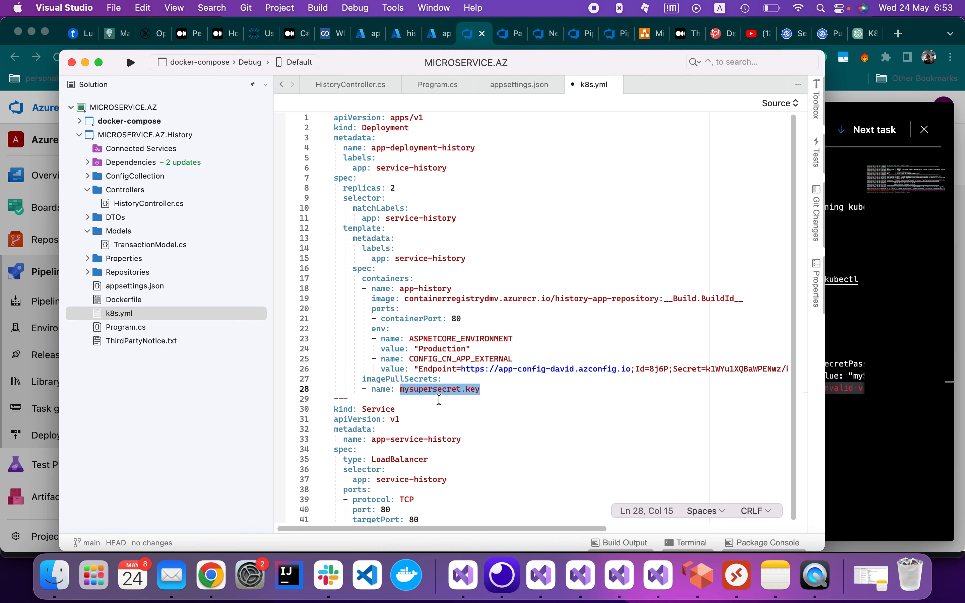
pyautogui.click(594, 578)
pyautogui.press('super+v')
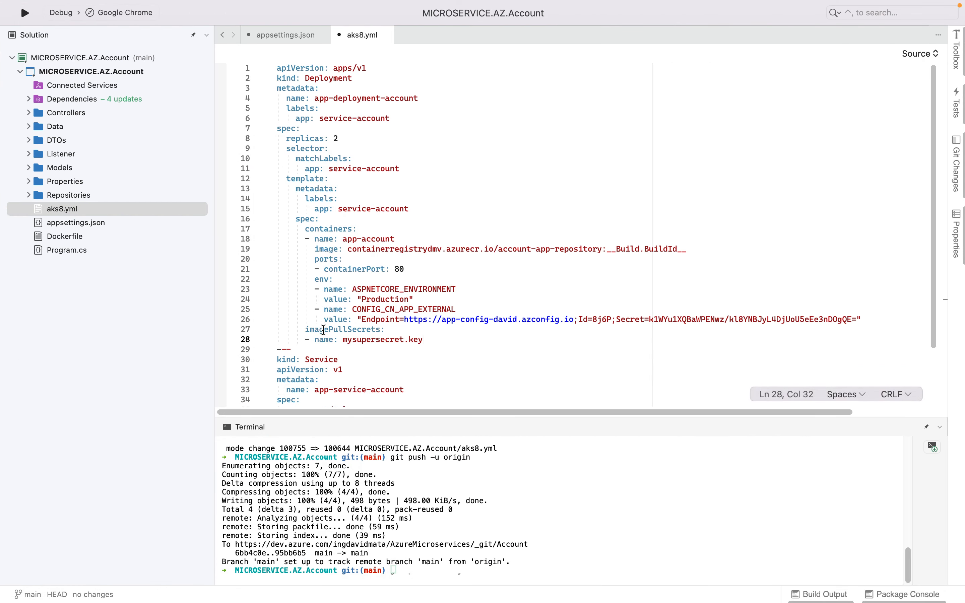
pyautogui.moveTo(58, 1)
pyautogui.click(39, 33)
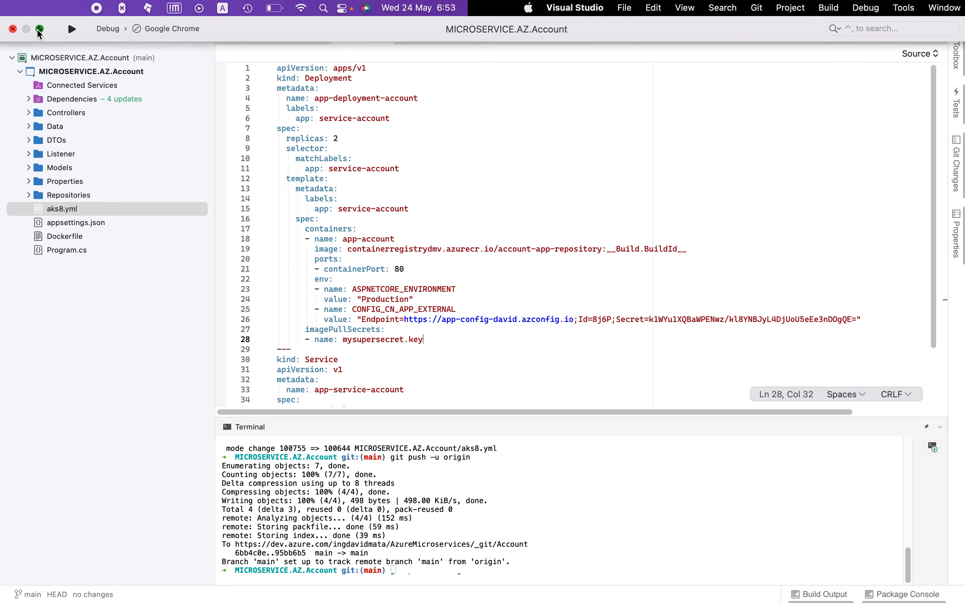
# Replace the imagePullSecrets name in the Security project's k8s.yml with mysupersecret.key
pyautogui.click(619, 574)
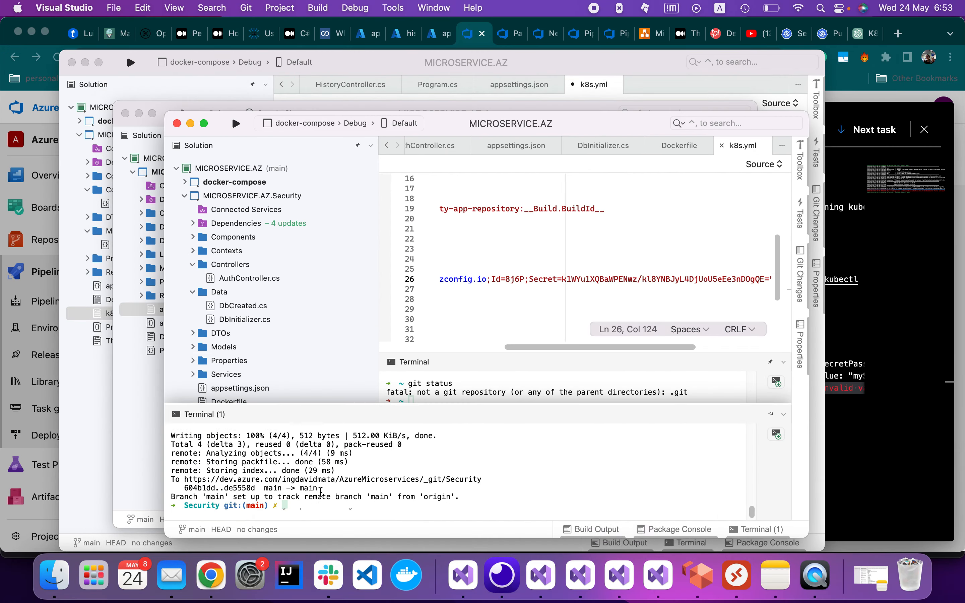
pyautogui.scroll(-5, 577, 286)
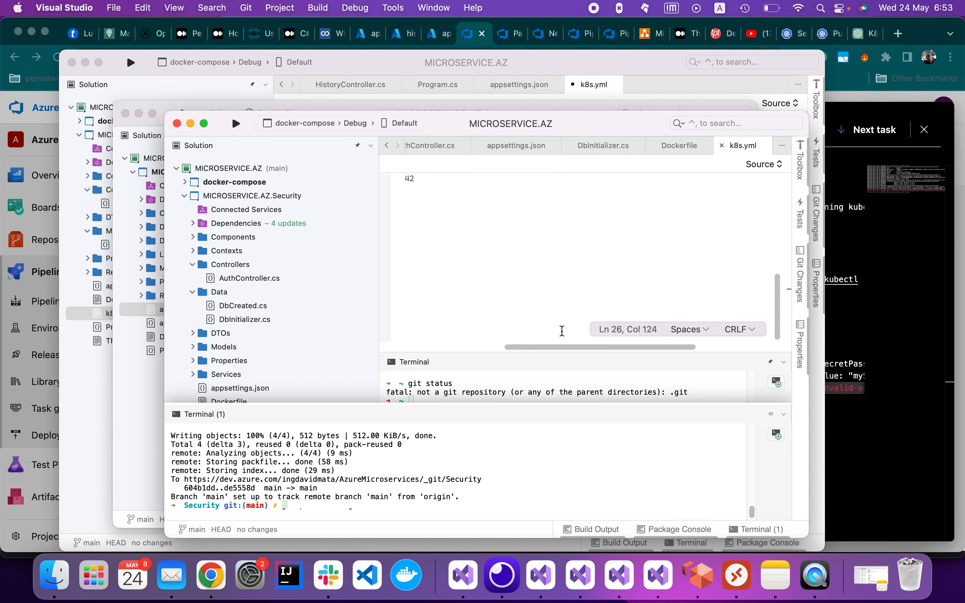
pyautogui.hscroll(-5, 564, 328)
pyautogui.scroll(3, 472, 282)
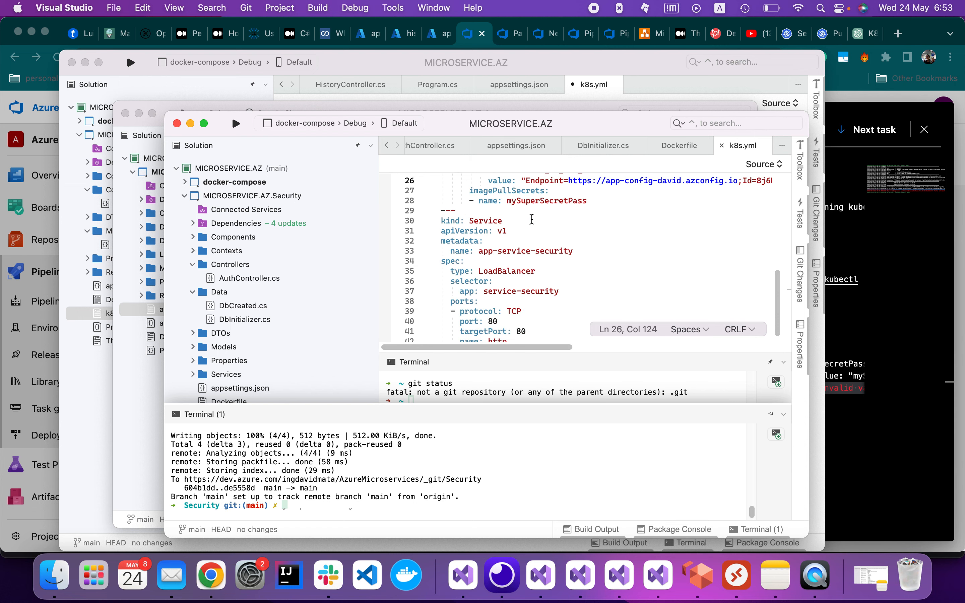
pyautogui.doubleClick(544, 201)
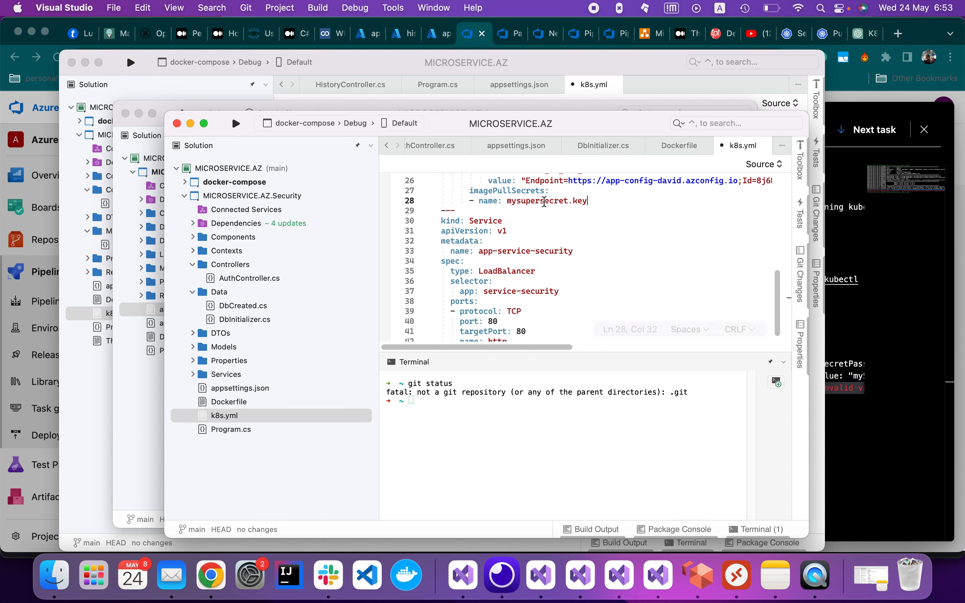
# Replace the imagePullSecrets name in the Transaction project's k8s.yml with mysupersecret.key
pyautogui.click(657, 574)
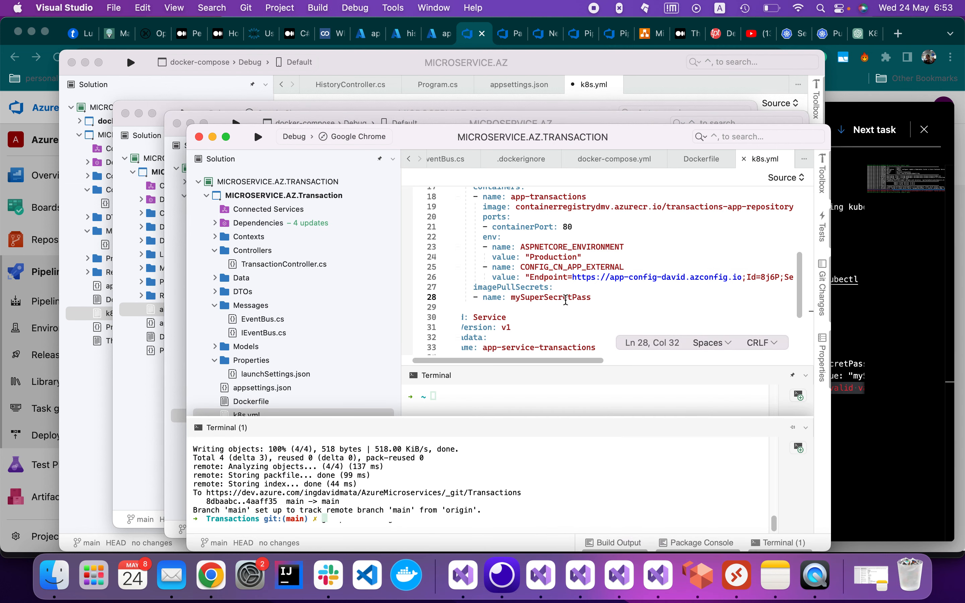
pyautogui.doubleClick(567, 300)
pyautogui.press('super+v')
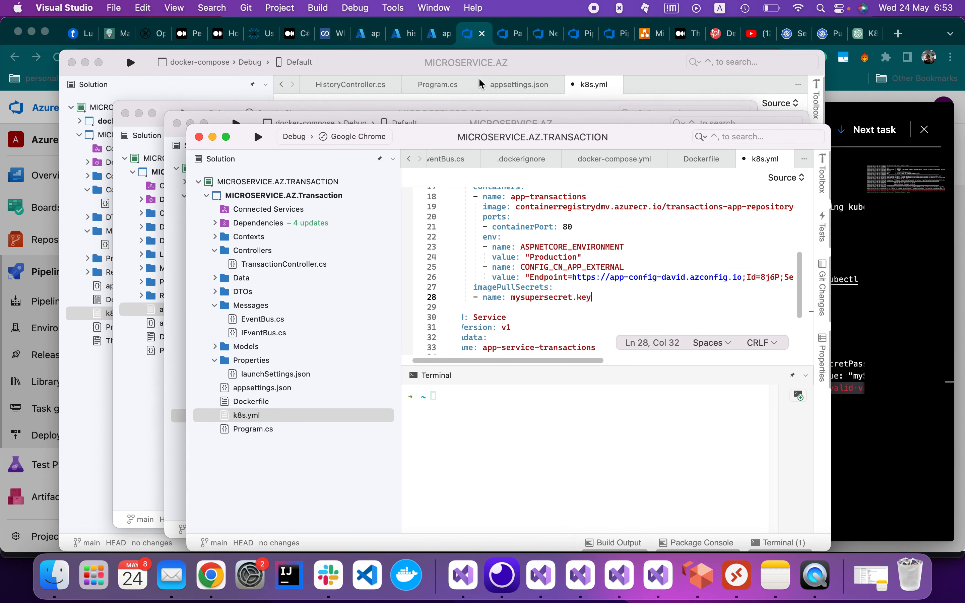
# Switch to Chrome and open the kubectl apply task of the CD-History stage for editing in the Azure DevOps release pipeline
pyautogui.click(468, 38)
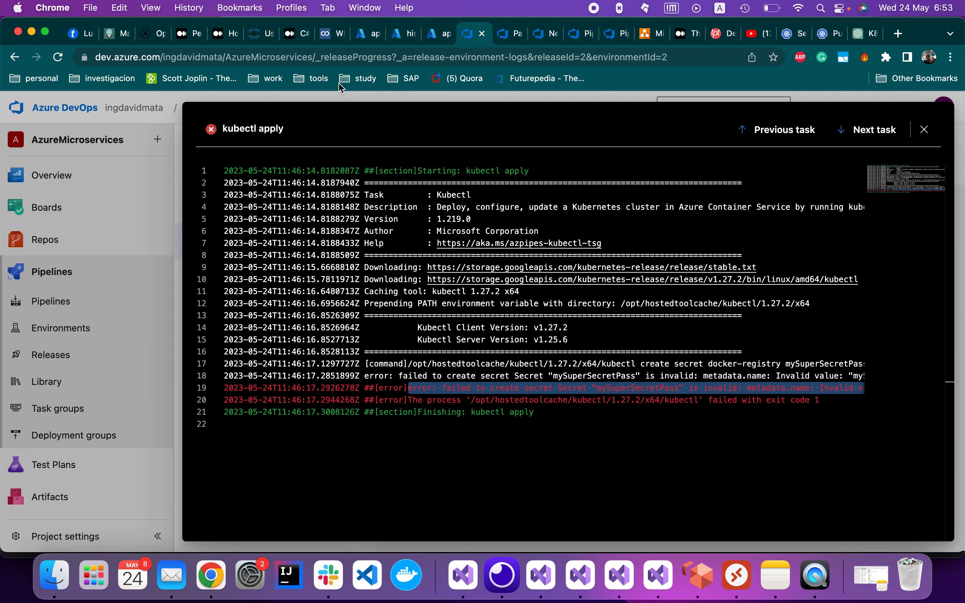
pyautogui.click(611, 35)
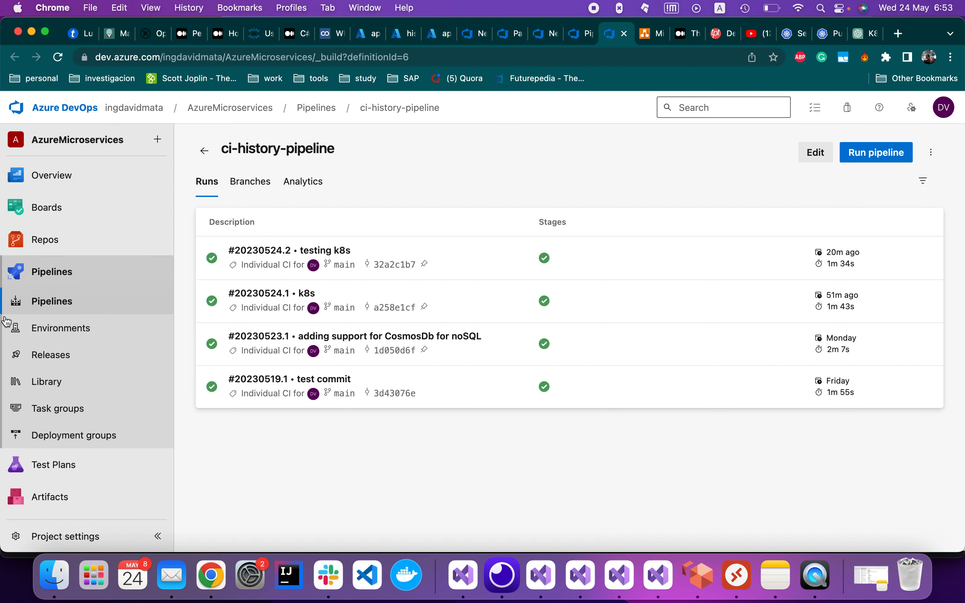
pyautogui.click(69, 356)
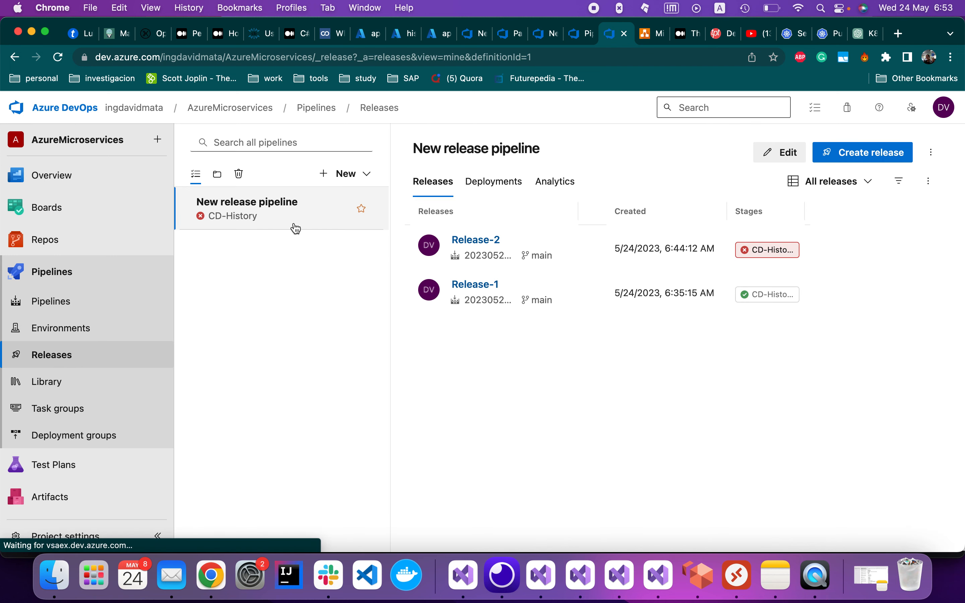
pyautogui.click(772, 152)
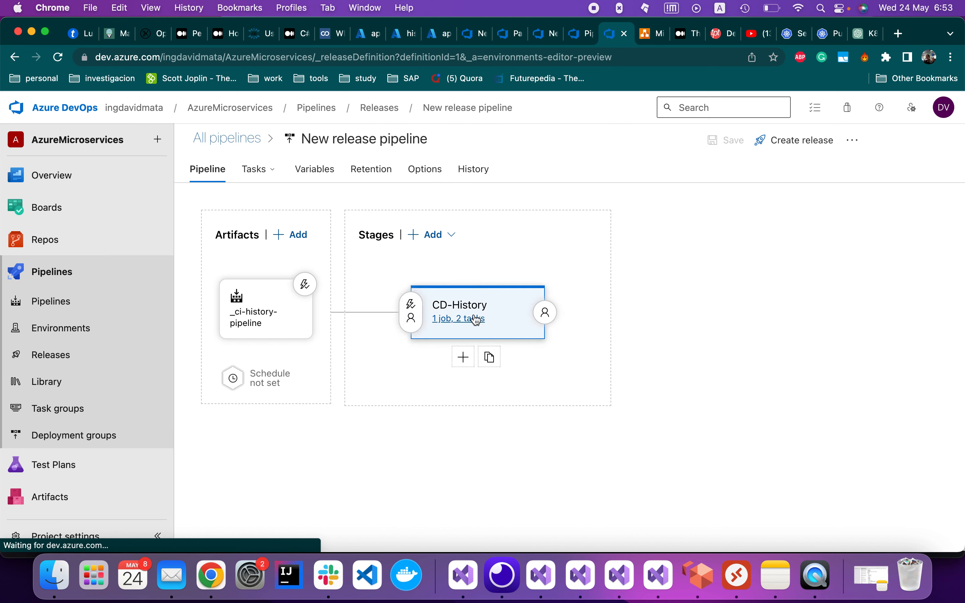
pyautogui.click(476, 320)
pyautogui.click(320, 331)
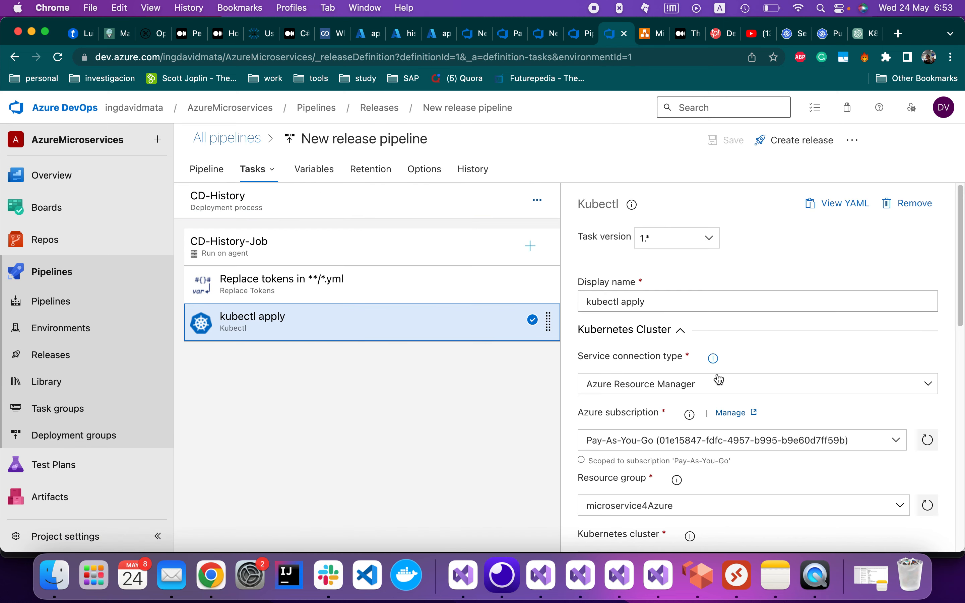
# Set the secret name in the kubectl apply task's Secrets settings to mysupersecret.key and save the release pipeline
pyautogui.scroll(-10, 720, 379)
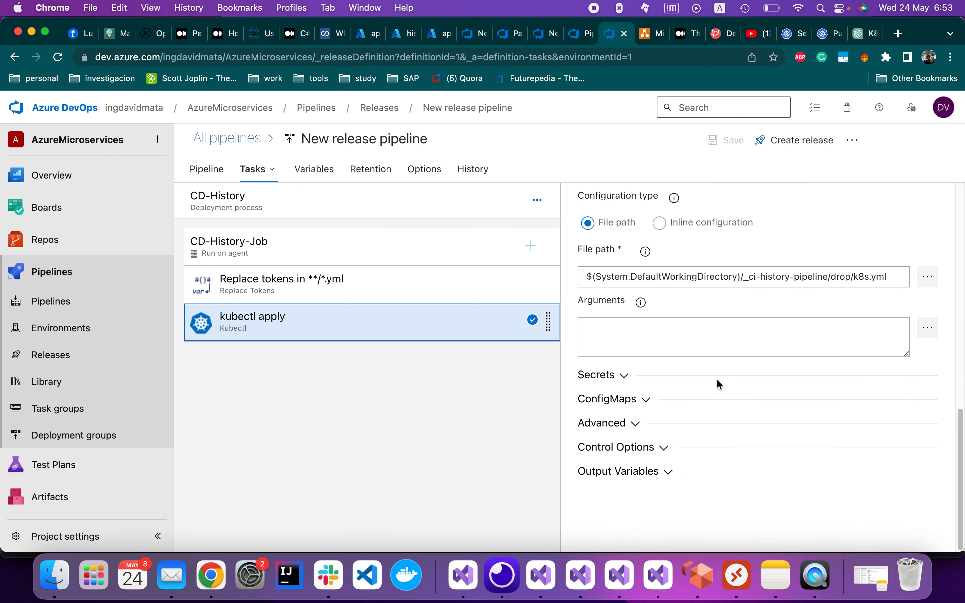
pyautogui.click(631, 378)
pyautogui.scroll(-4, 661, 455)
pyautogui.scroll(5, 660, 454)
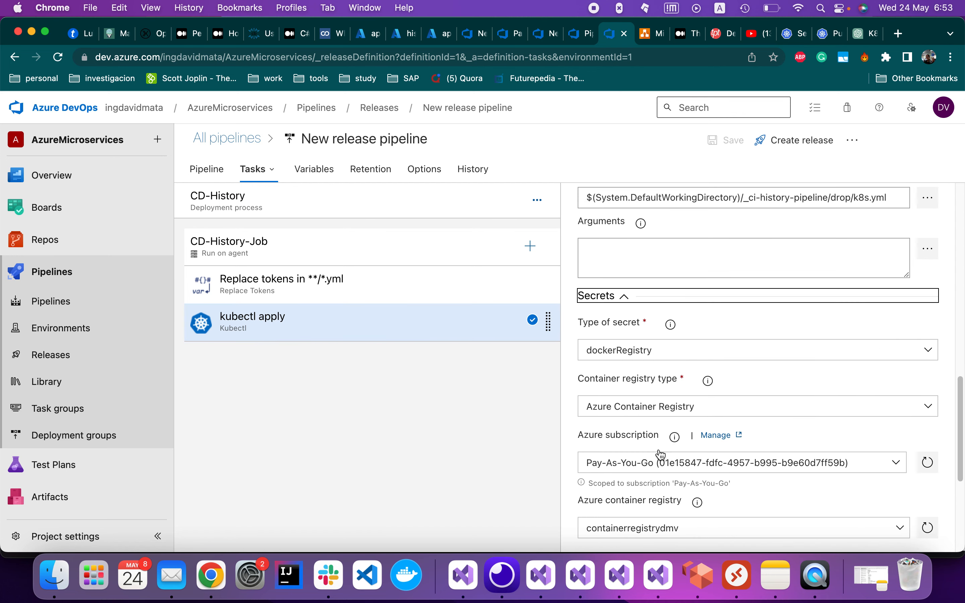
pyautogui.scroll(-2, 673, 475)
pyautogui.scroll(-1, 654, 488)
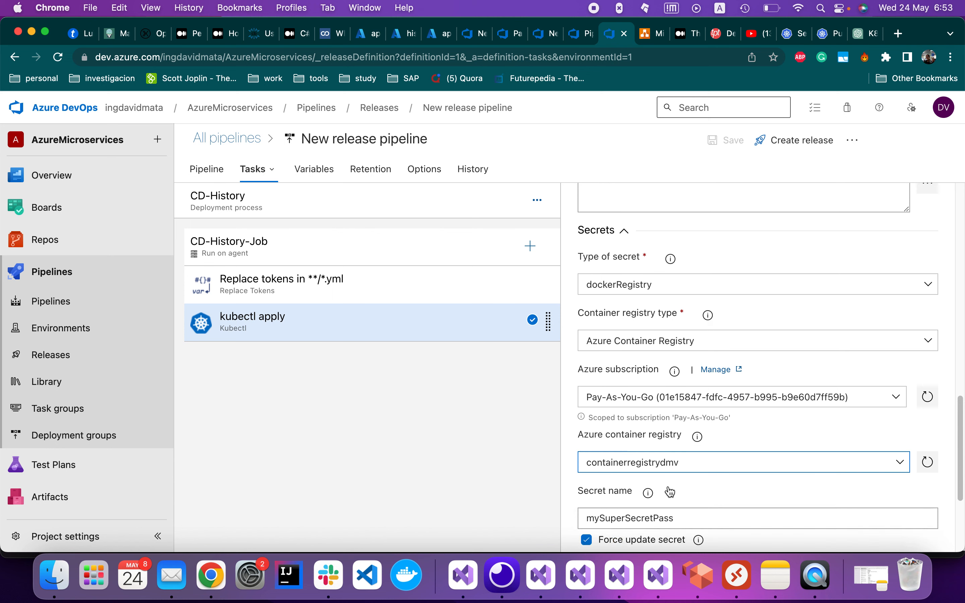
pyautogui.scroll(-2, 670, 492)
pyautogui.doubleClick(619, 469)
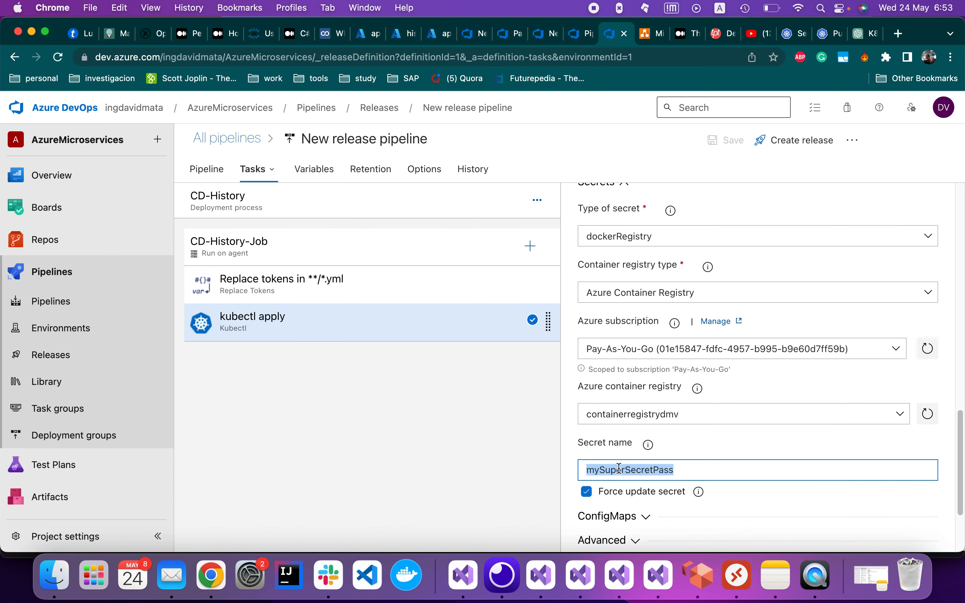
pyautogui.press('super+v')
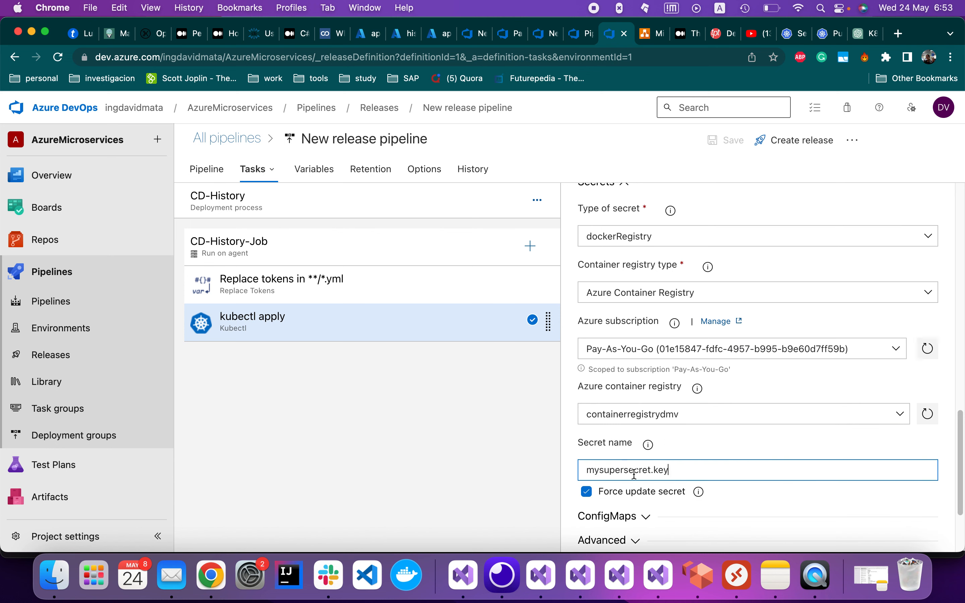
pyautogui.moveTo(651, 446)
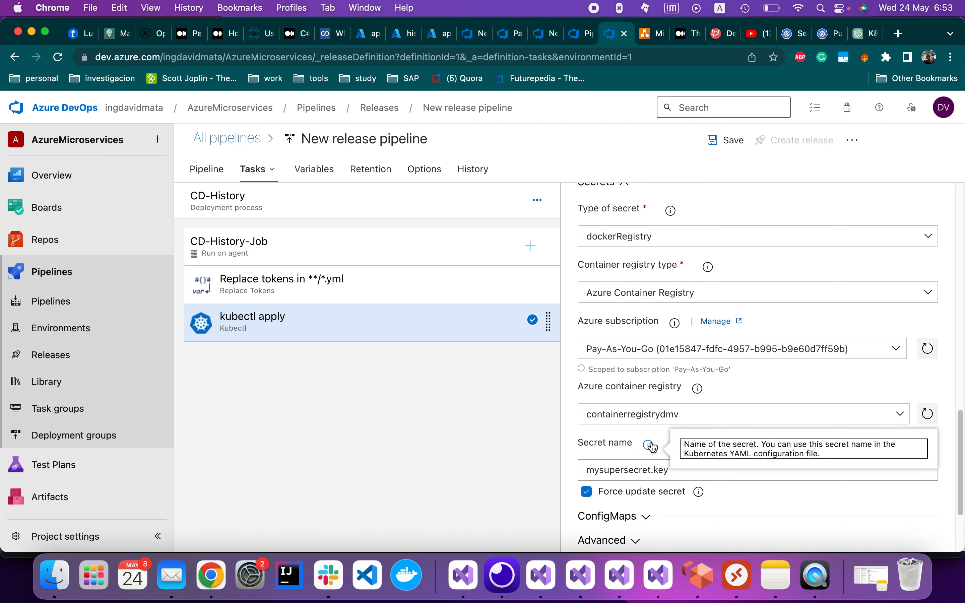
pyautogui.click(629, 434)
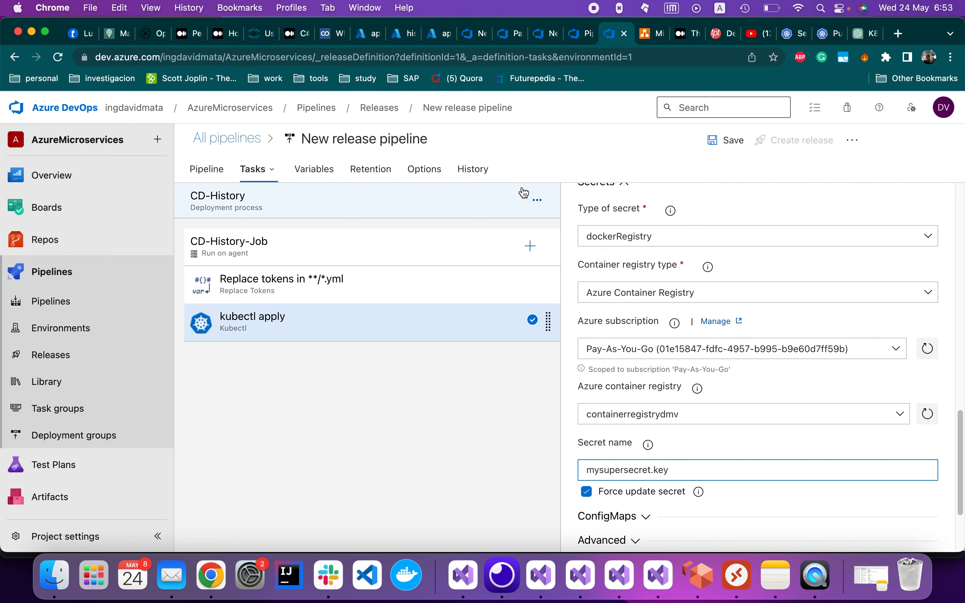
pyautogui.click(731, 142)
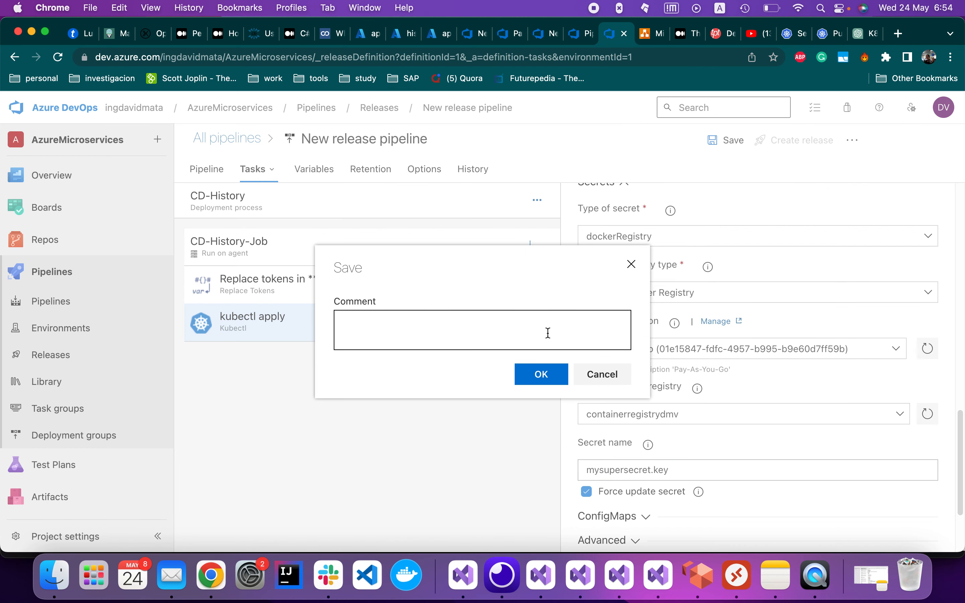
pyautogui.click(533, 374)
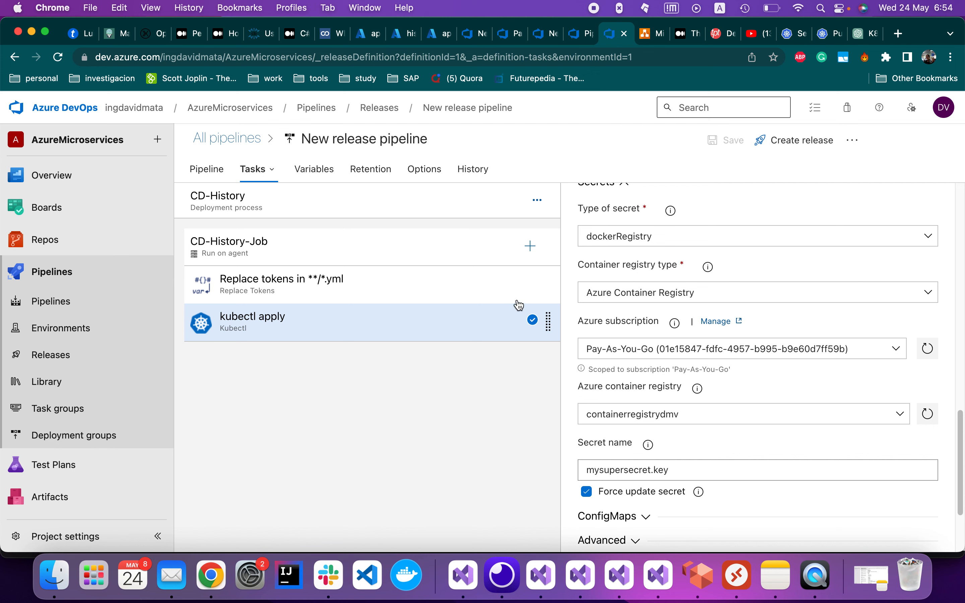
# Switch to the History project in Visual Studio and try to commit its changes as "fixing file k8s" and push them to origin
pyautogui.click(546, 574)
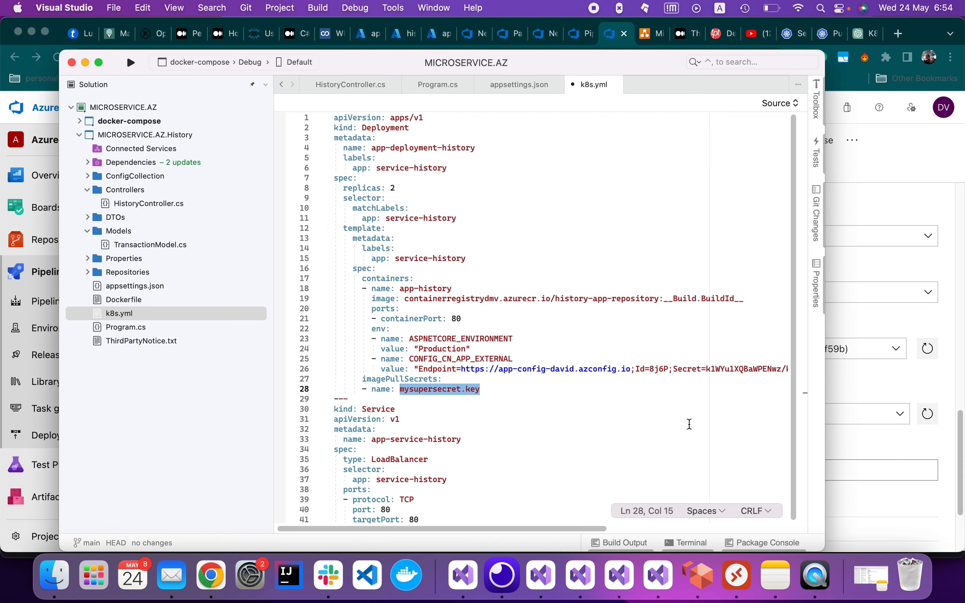
pyautogui.click(691, 543)
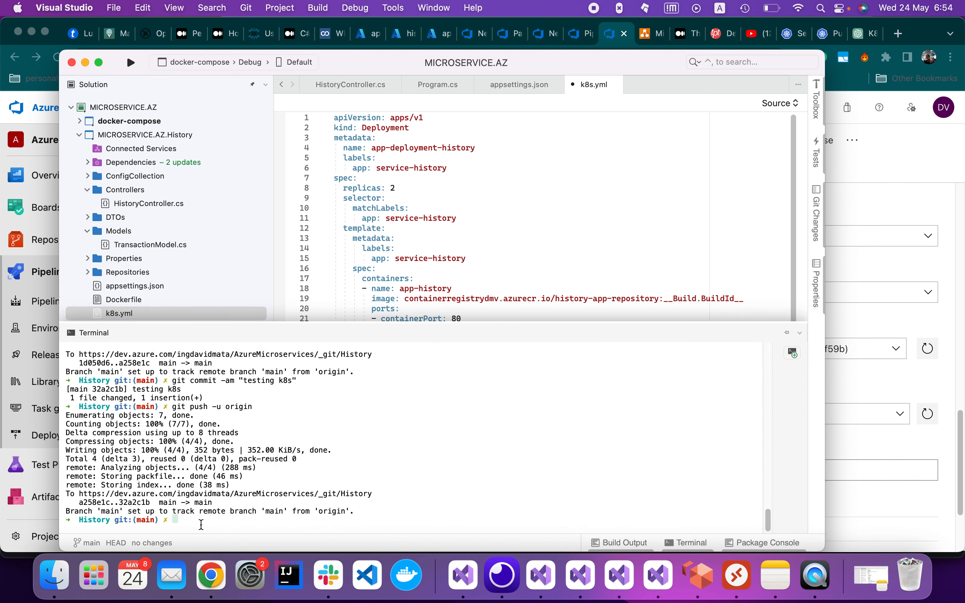
pyautogui.write('git')
pyautogui.press('Up')
pyautogui.press('Up')
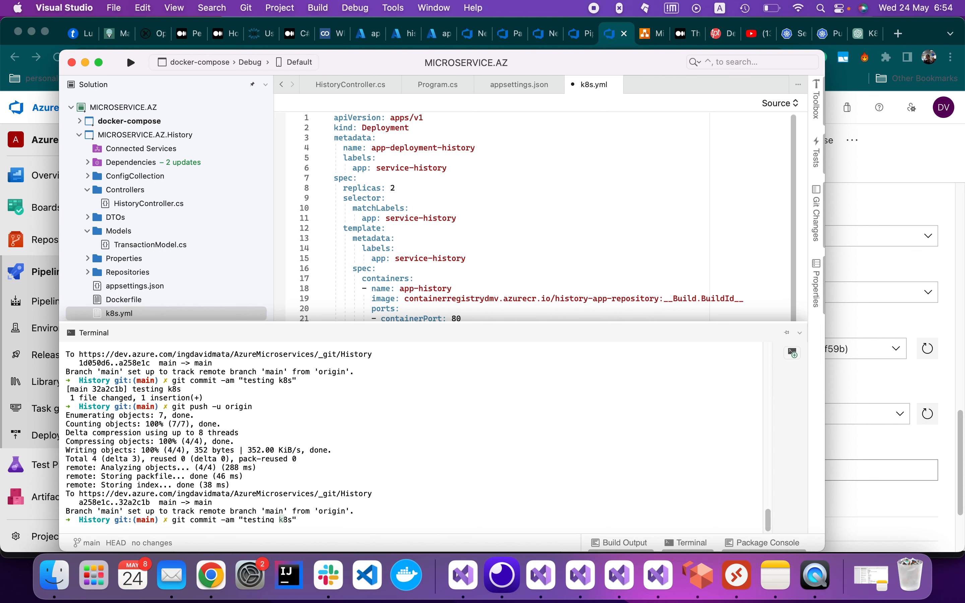
pyautogui.press('Left')
pyautogui.press('BackSpace')
pyautogui.press('BackSpace')
pyautogui.press('BackSpace')
pyautogui.press('BackSpace')
pyautogui.press('BackSpace')
pyautogui.press('BackSpace')
pyautogui.press('BackSpace')
pyautogui.write('fixing file')
pyautogui.press('Return')
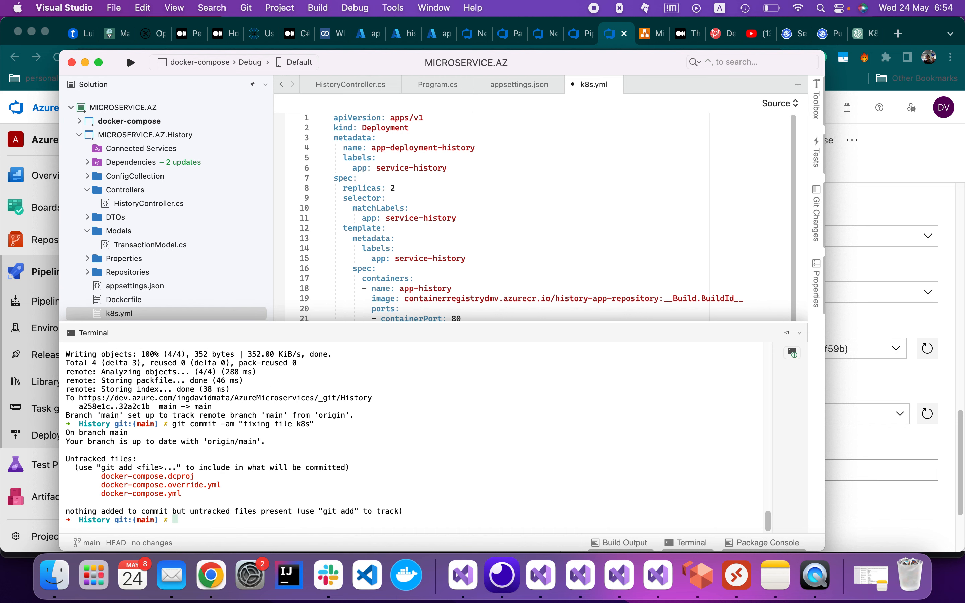
pyautogui.write('git push -u origin')
pyautogui.press('Return')
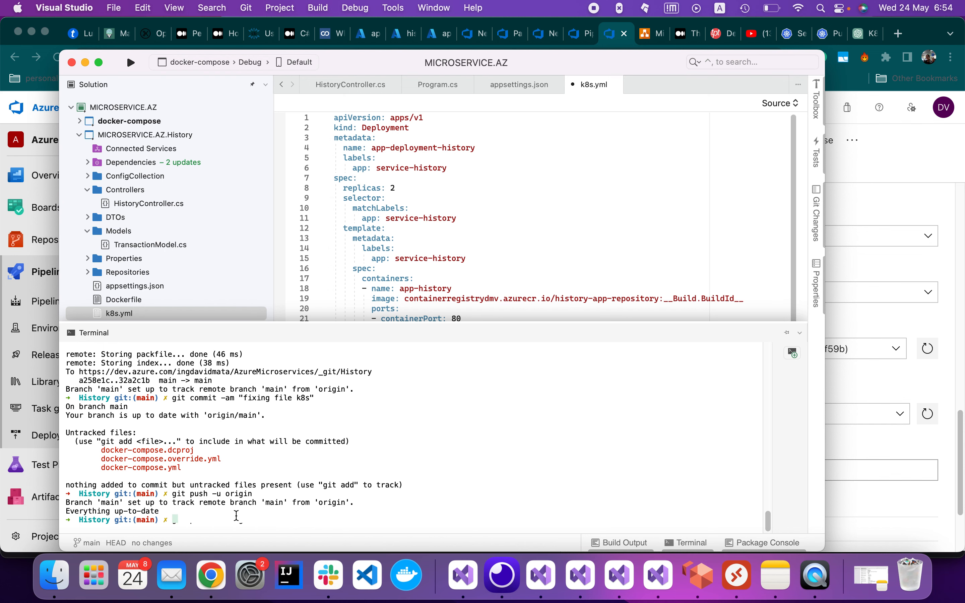
# Save the History project's k8s.yml and commit the change as "fixing secrete in file k8s"
pyautogui.click(482, 273)
pyautogui.press('super+s')
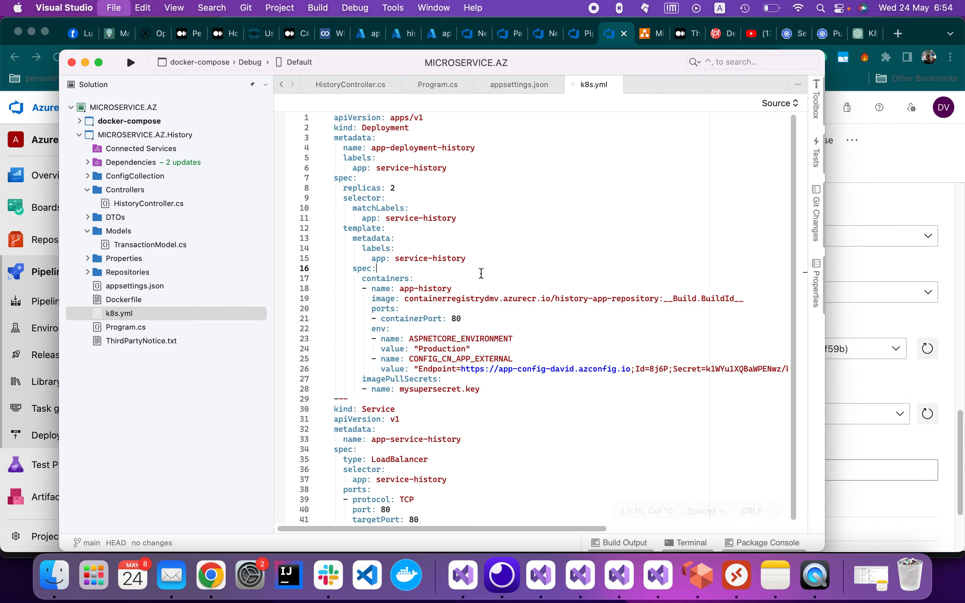
pyautogui.click(681, 543)
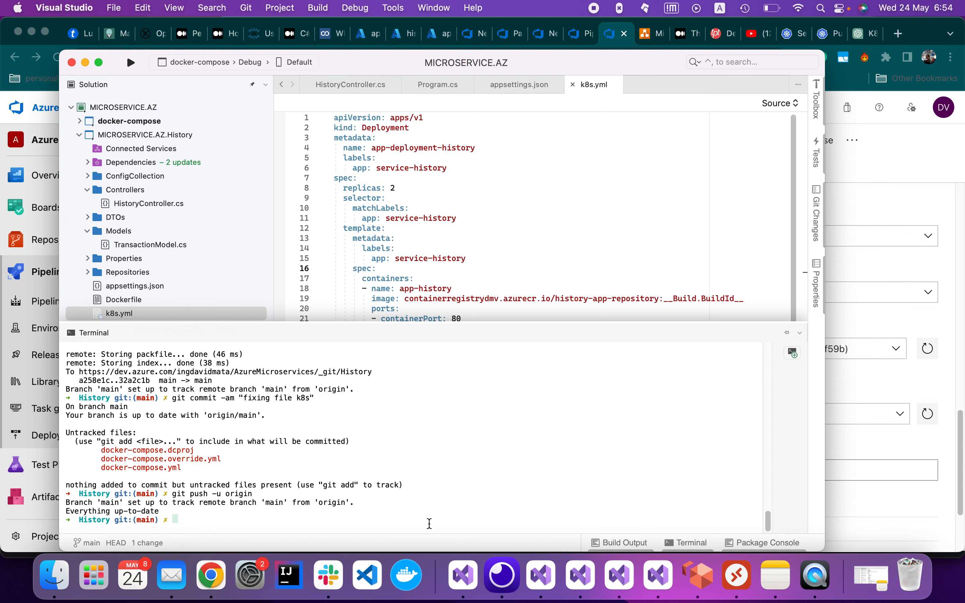
pyautogui.press('Up')
pyautogui.press('Up')
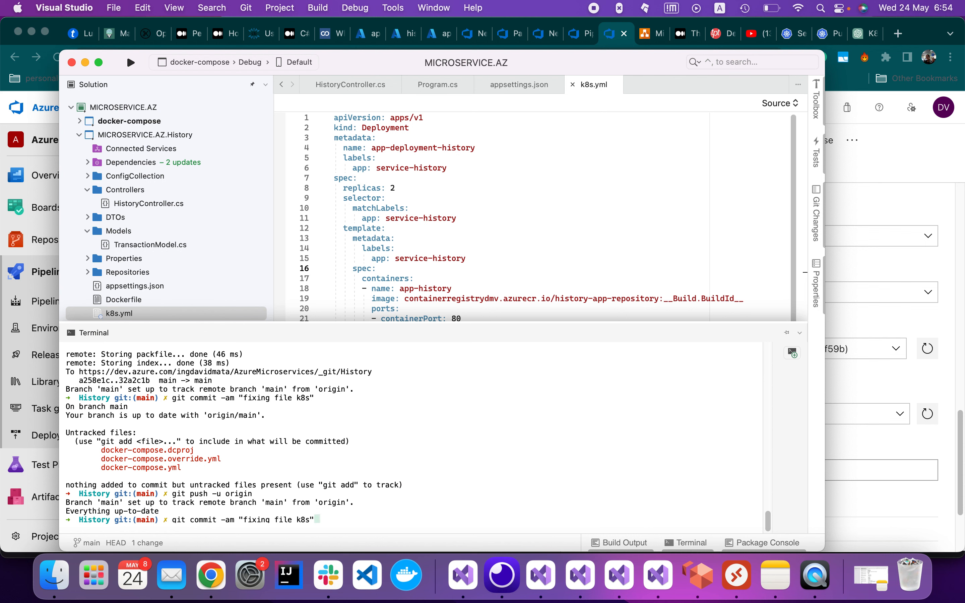
pyautogui.press('Left')
pyautogui.write('secrete in')
pyautogui.press('Return')
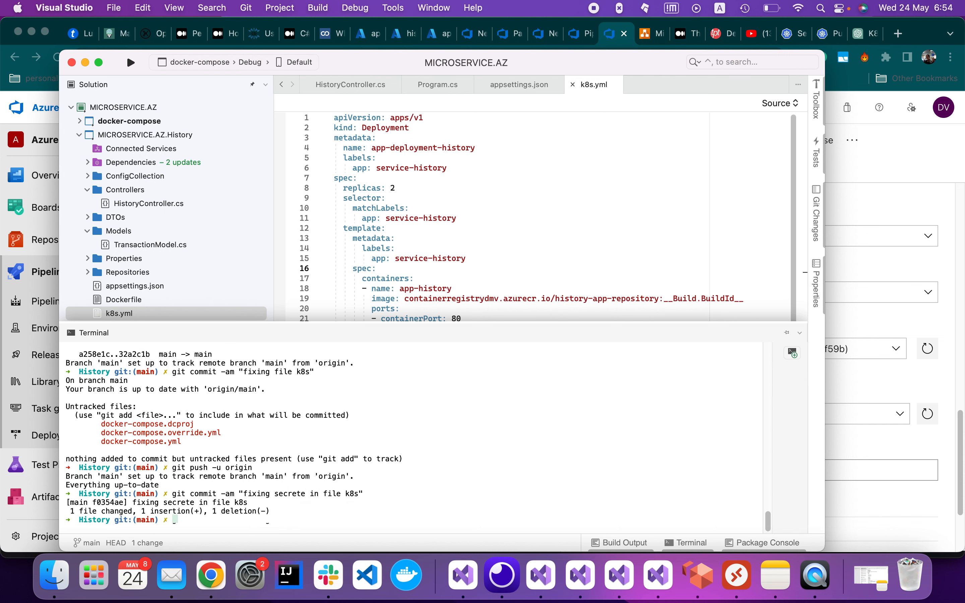
# Push the History project's new commit to origin
pyautogui.press('Up')
pyautogui.press('Up')
pyautogui.press('Return')
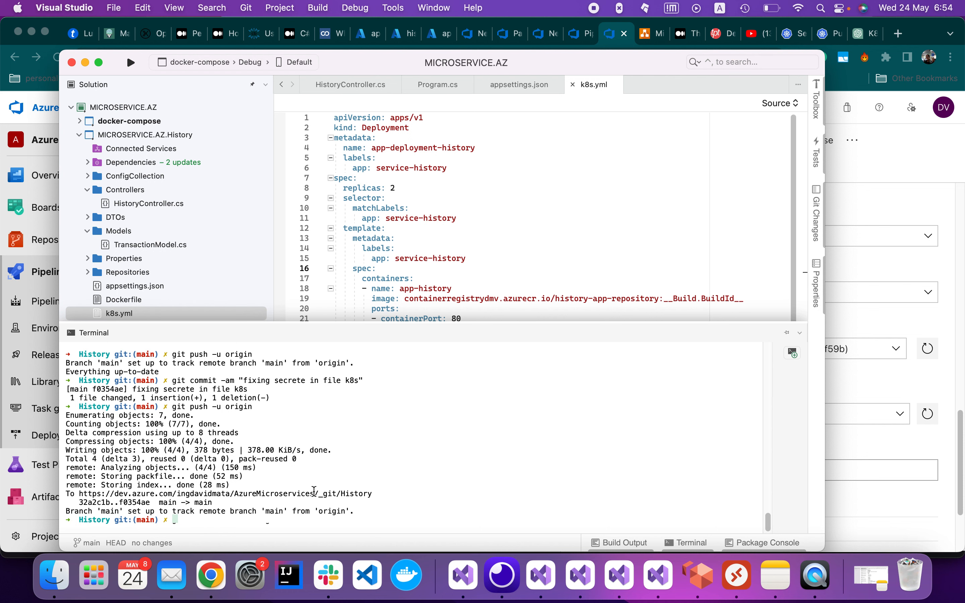
# Recall the "fixing secrete in file k8s" commit command in the History terminal and copy it for reuse in the other projects
pyautogui.press('Up')
pyautogui.press('Up')
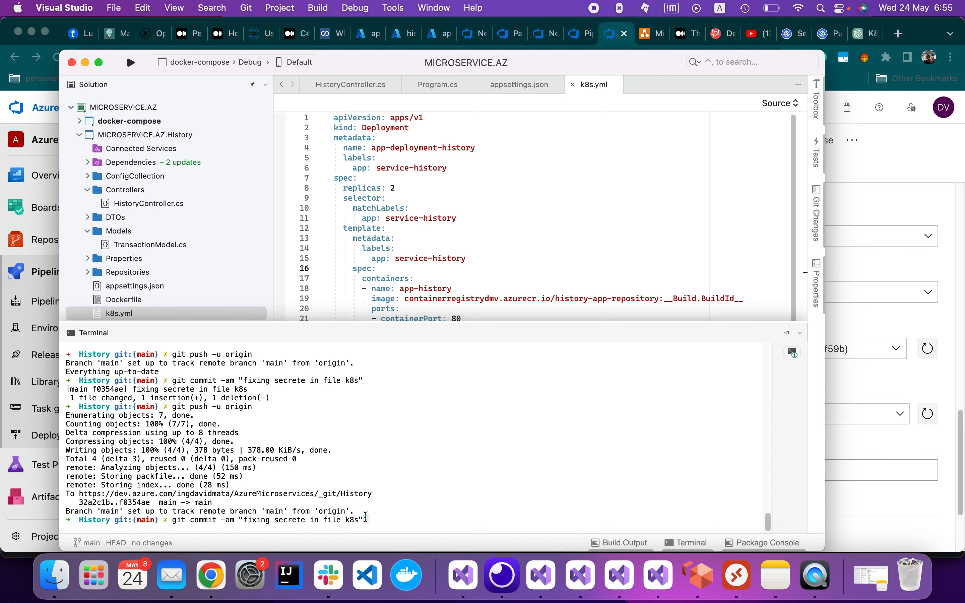
pyautogui.rightClick(183, 519)
pyautogui.click(210, 511)
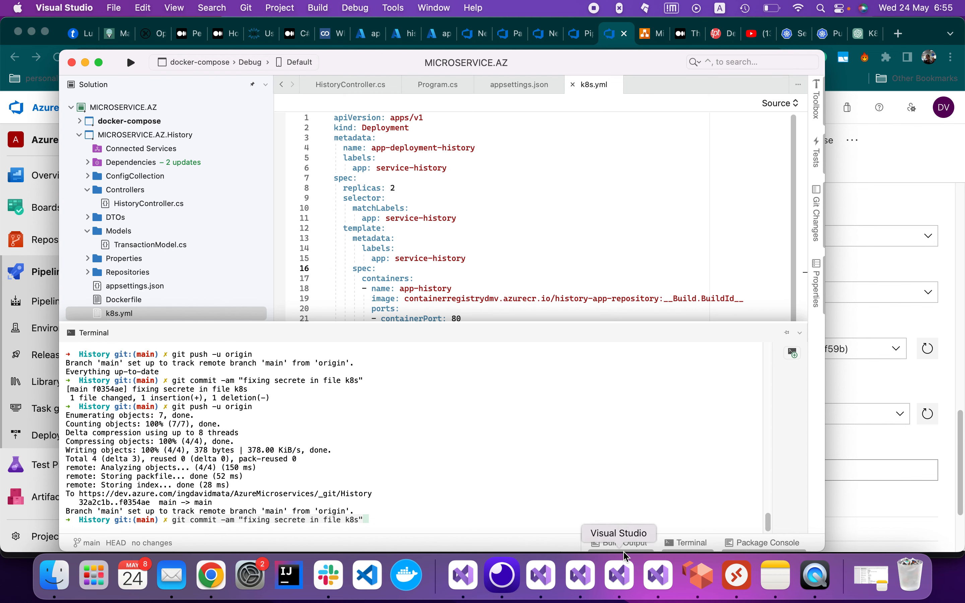
# Switch to the Account project, save aks8.yml and commit it as "fixing secrete in file k8s"
pyautogui.click(580, 574)
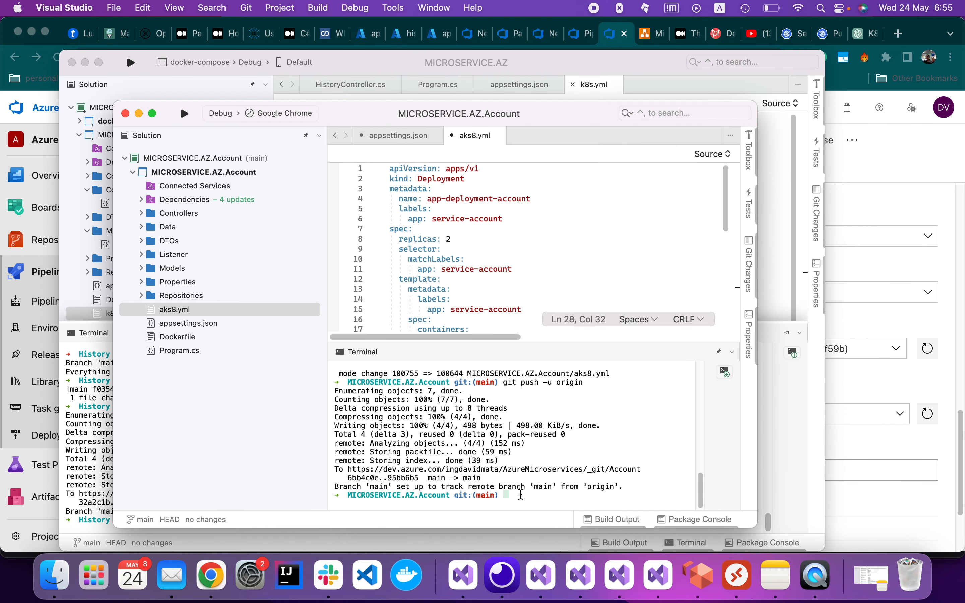
pyautogui.click(571, 189)
pyautogui.press('super+s')
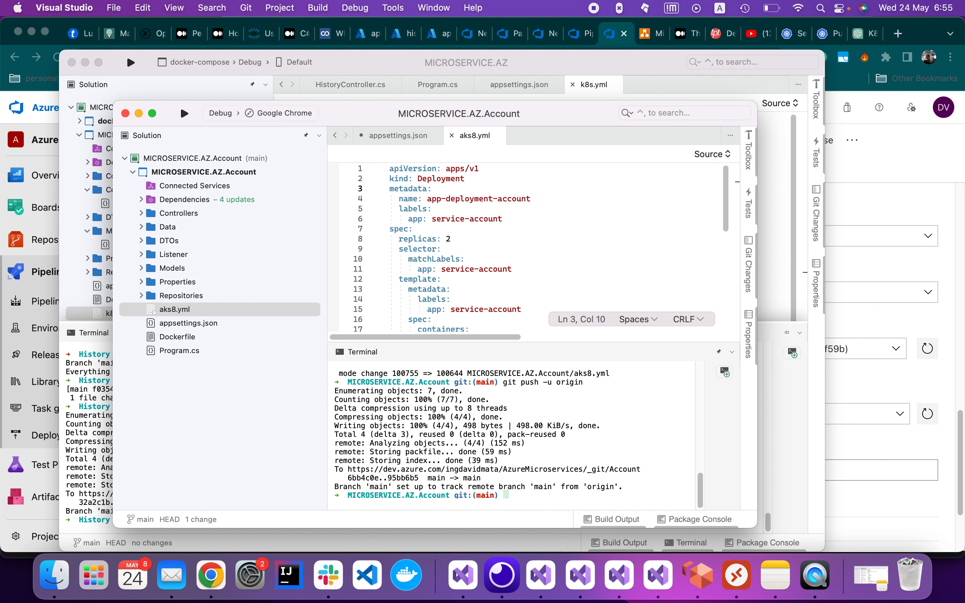
pyautogui.press('Up')
pyautogui.press('Up')
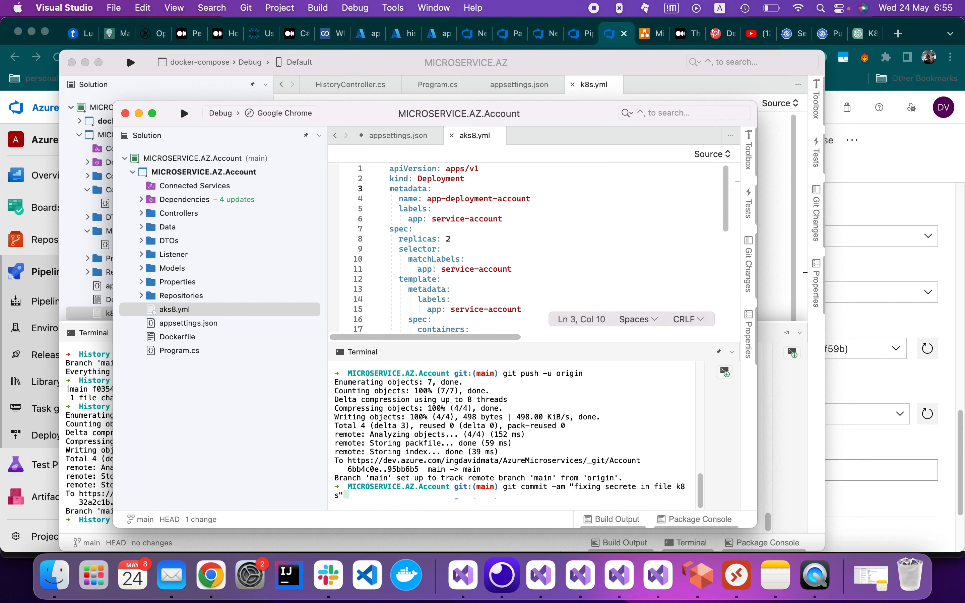
pyautogui.press('Return')
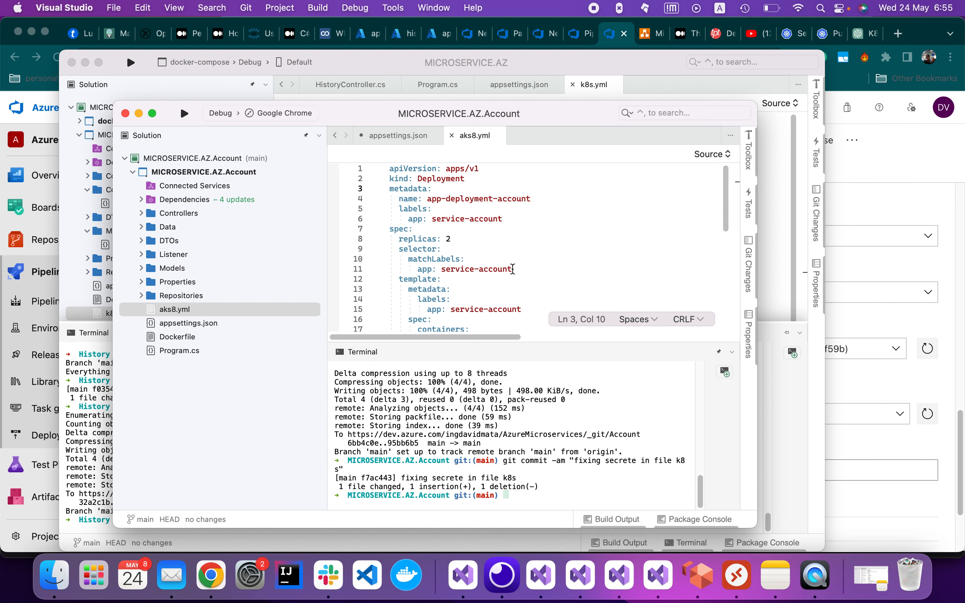
# Switch to the Security project, save k8s.yml and commit it as "fixing secrete in file k8s"
pyautogui.click(617, 580)
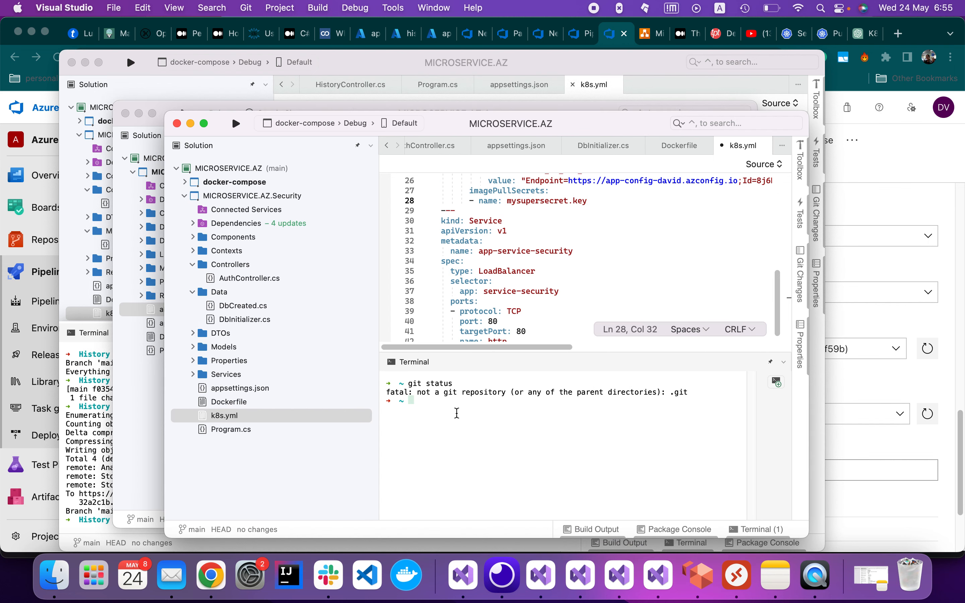
pyautogui.click(754, 529)
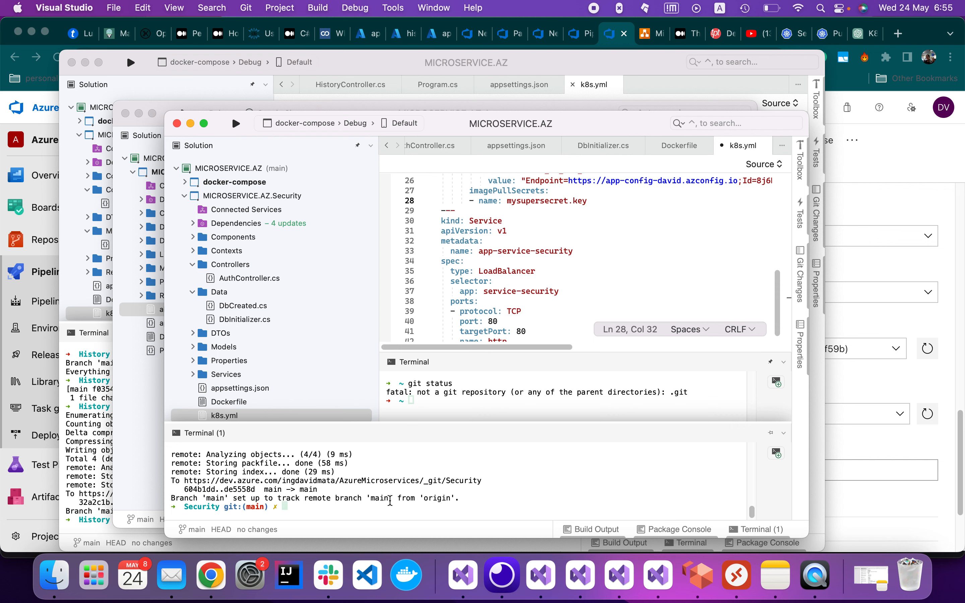
pyautogui.click(459, 240)
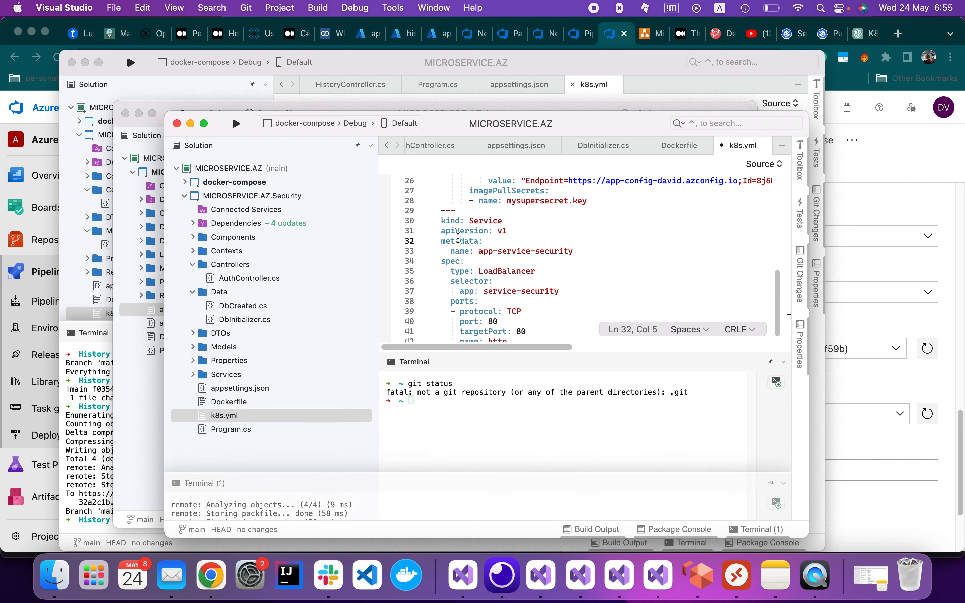
pyautogui.click(771, 527)
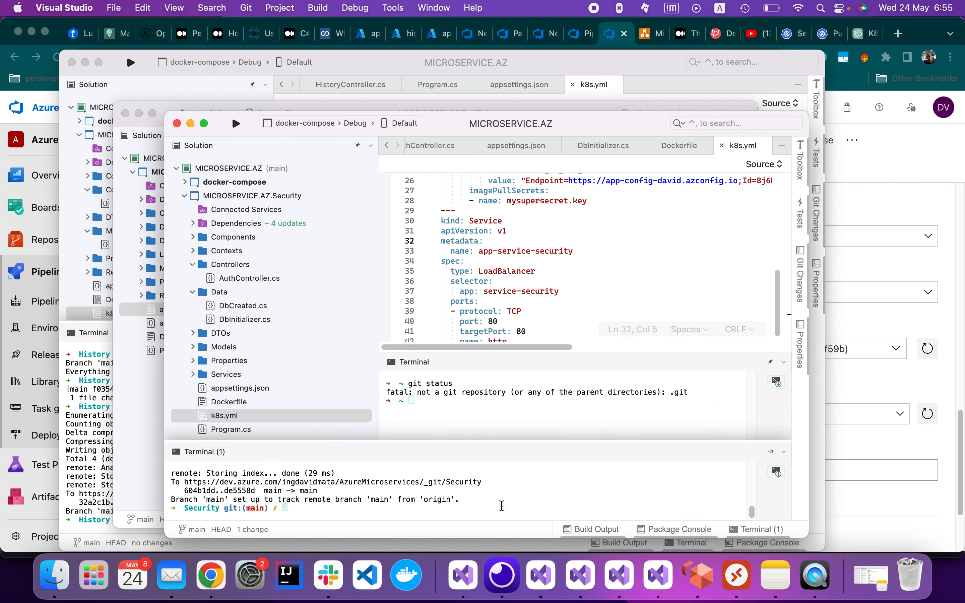
pyautogui.write('git commit -am "fixing secrete in file k8s"')
pyautogui.press('Return')
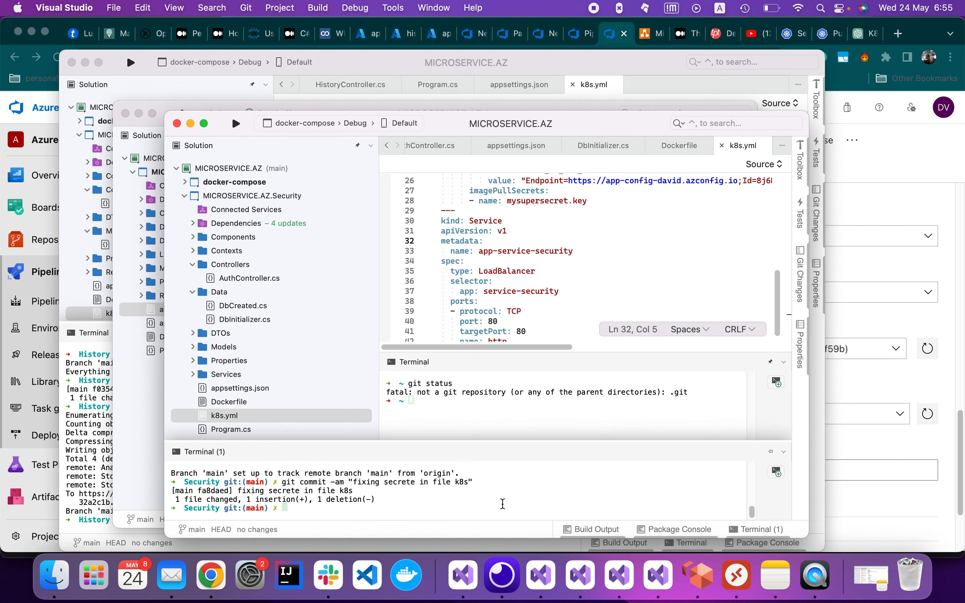
# Switch to the Transaction project, save k8s.yml and commit it as "fixing secrete in file k8s"
pyautogui.click(658, 582)
pyautogui.press('super+s')
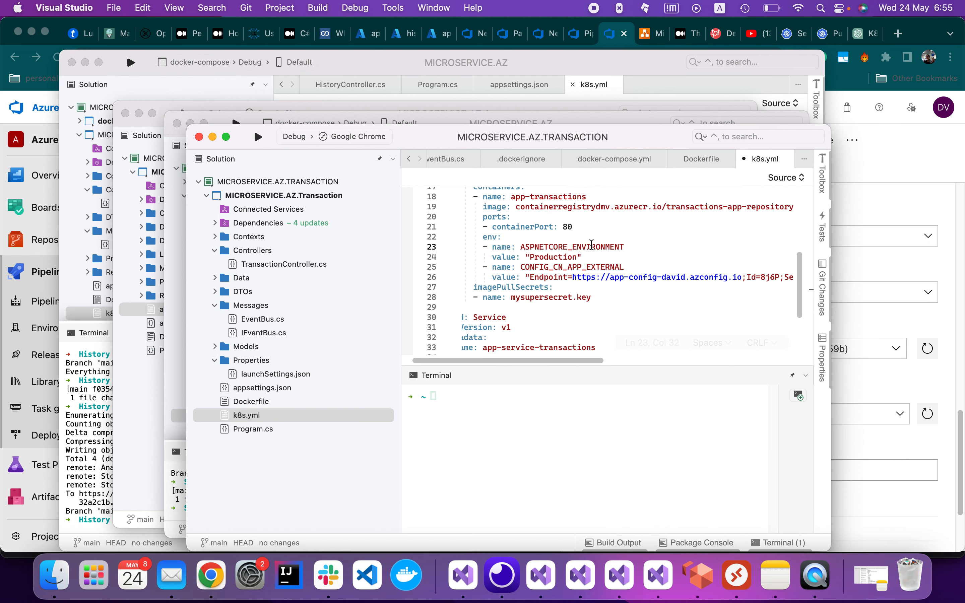
pyautogui.click(777, 542)
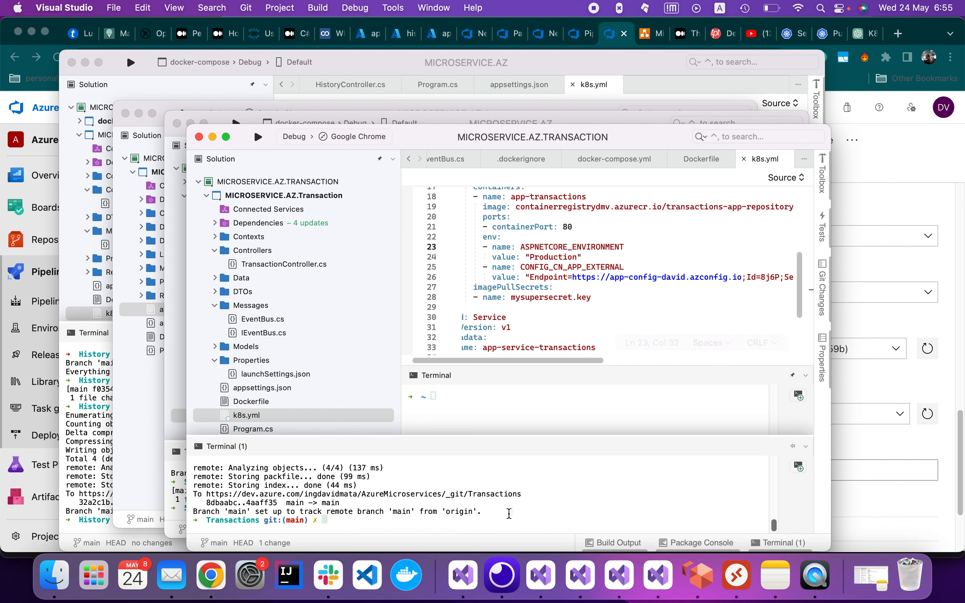
pyautogui.click(613, 337)
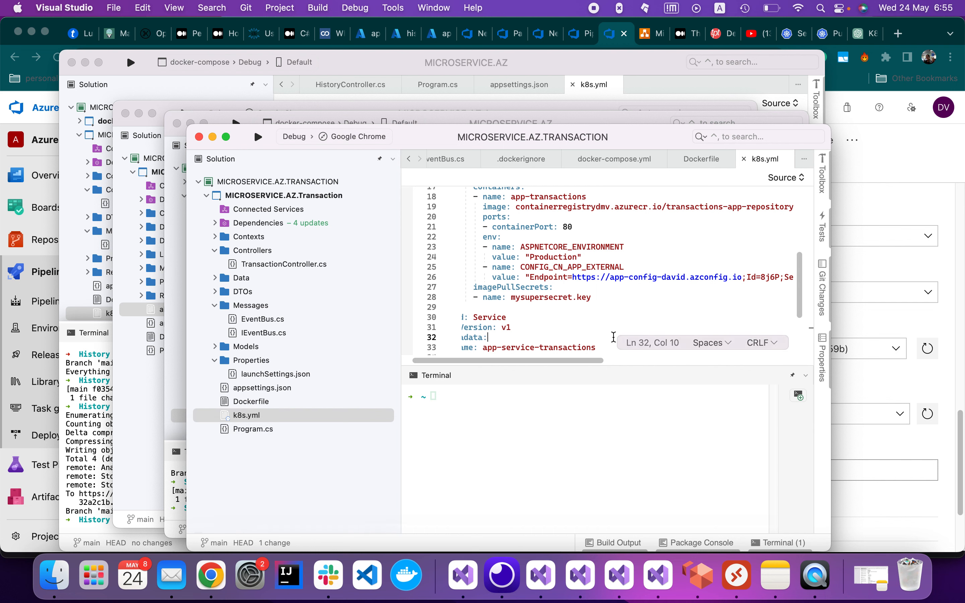
pyautogui.click(772, 547)
pyautogui.write('git commit -am "fixing secrete in file k8s"')
pyautogui.press('Return')
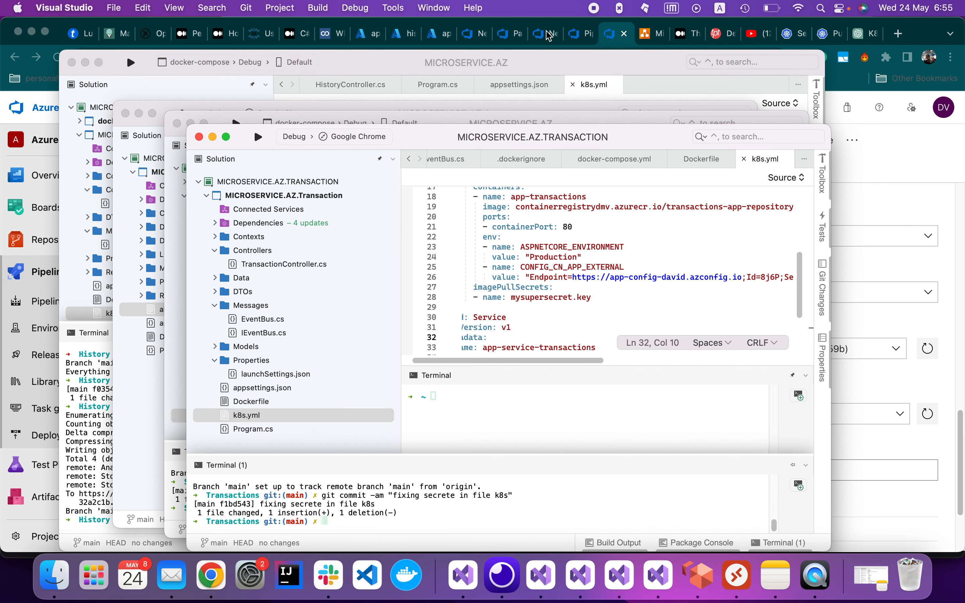
# Switch to Chrome, check the release pipeline's list of releases in Azure DevOps and open the project's build pipelines
pyautogui.click(609, 37)
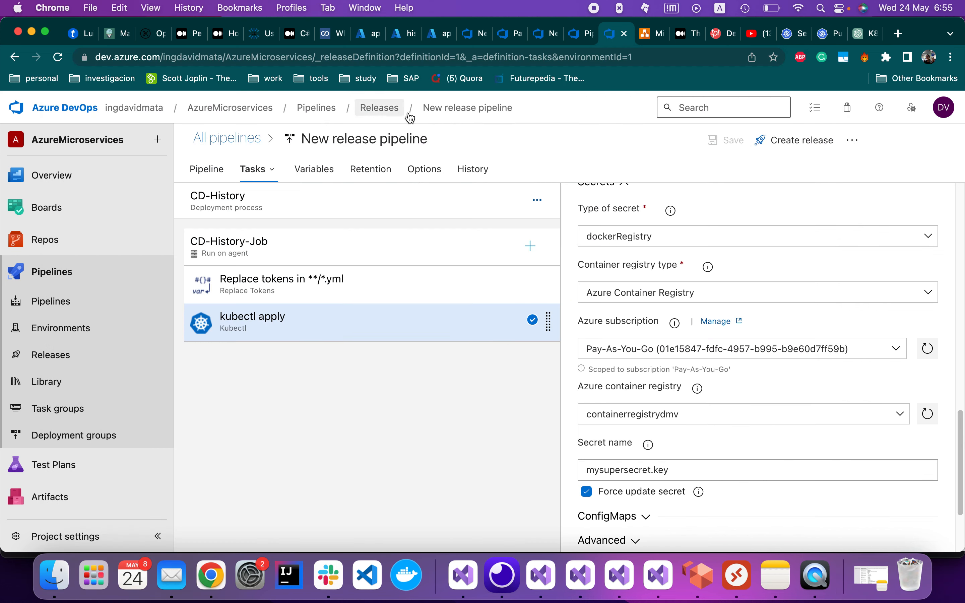
pyautogui.click(91, 354)
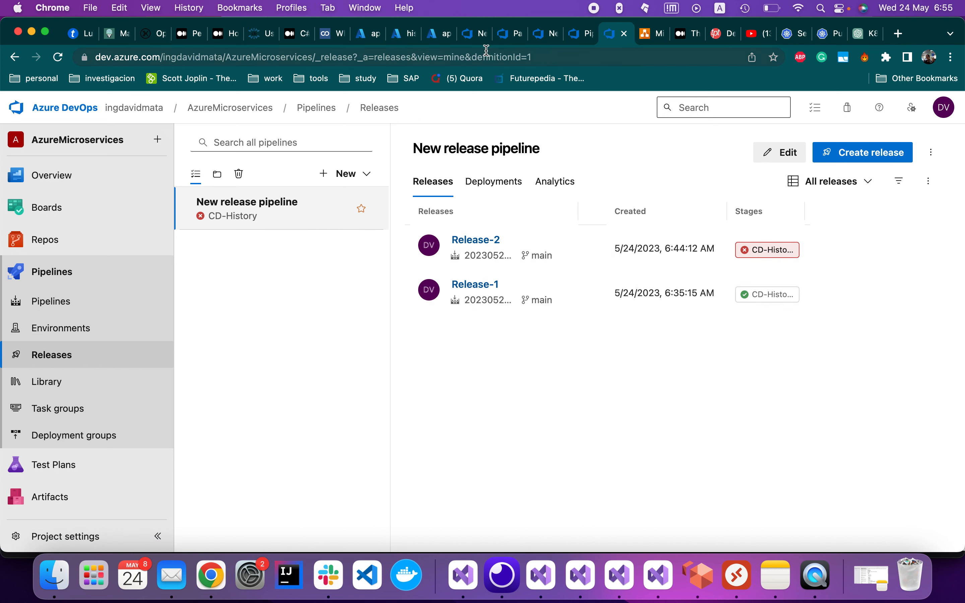
pyautogui.click(477, 40)
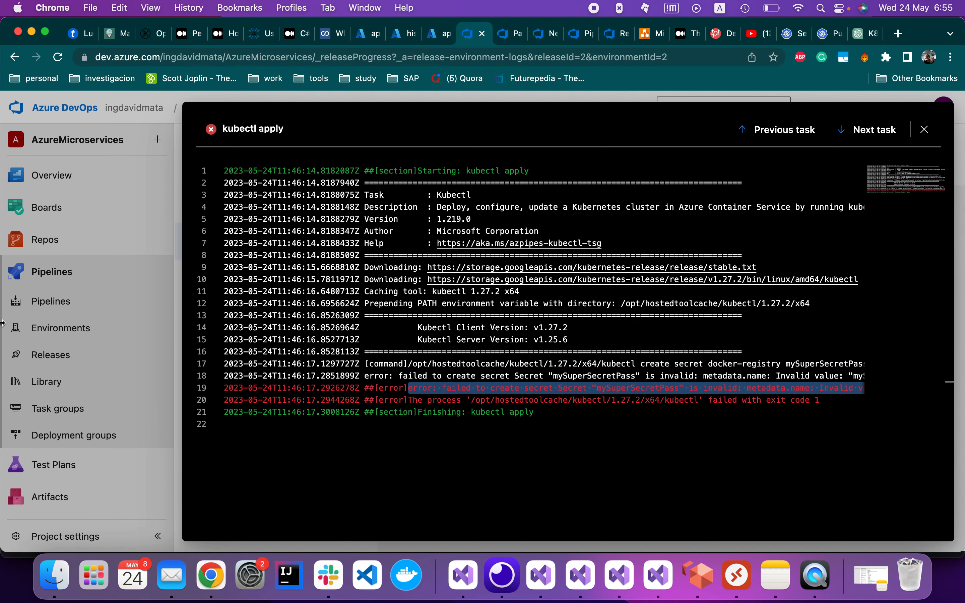
pyautogui.click(76, 306)
pyautogui.click(70, 303)
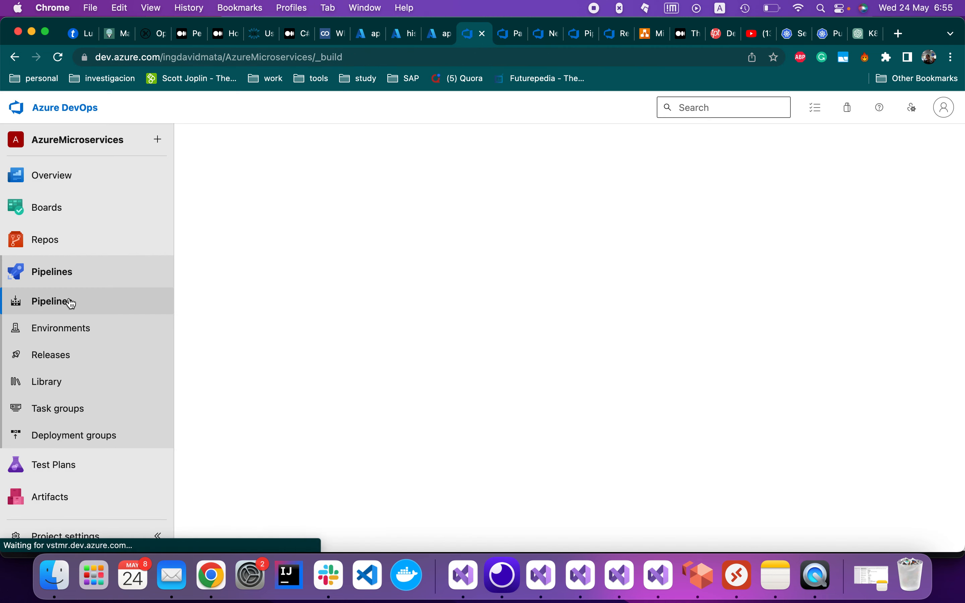
# Open the newest ci-history-pipeline run, "fixing secrete in file k8s", and examine the progress of its agent job
pyautogui.click(273, 287)
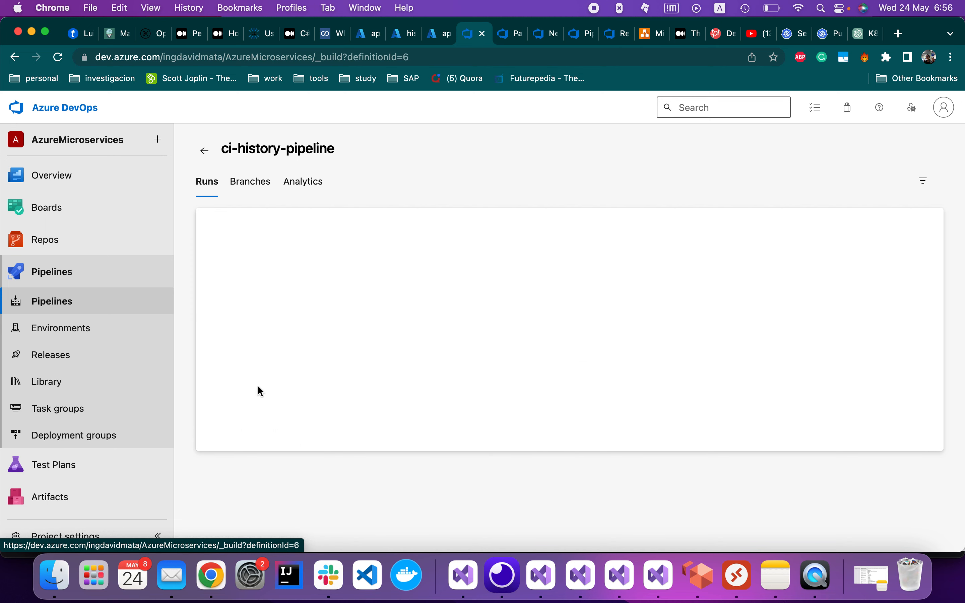
pyautogui.click(269, 256)
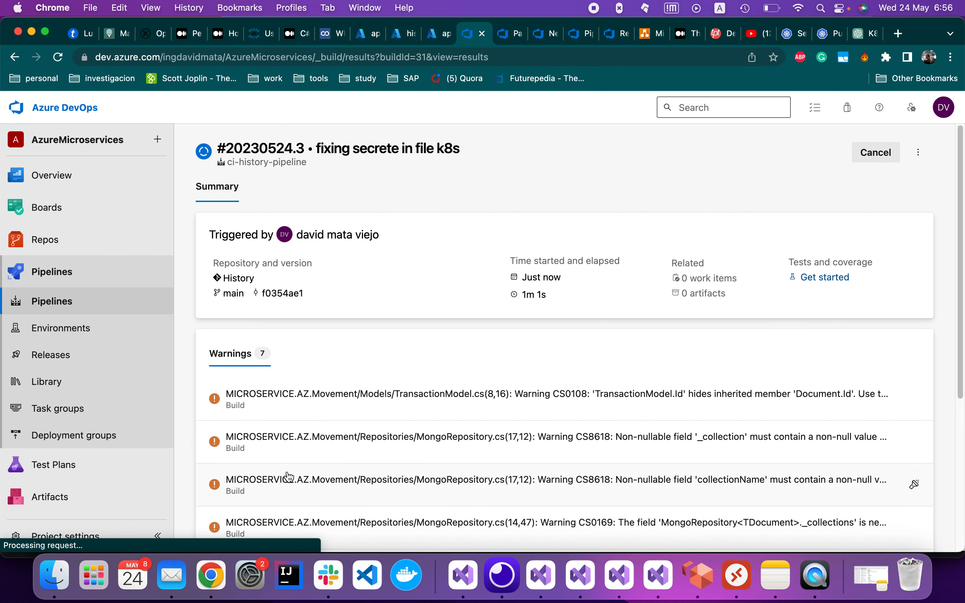
pyautogui.scroll(-5, 286, 470)
pyautogui.click(275, 531)
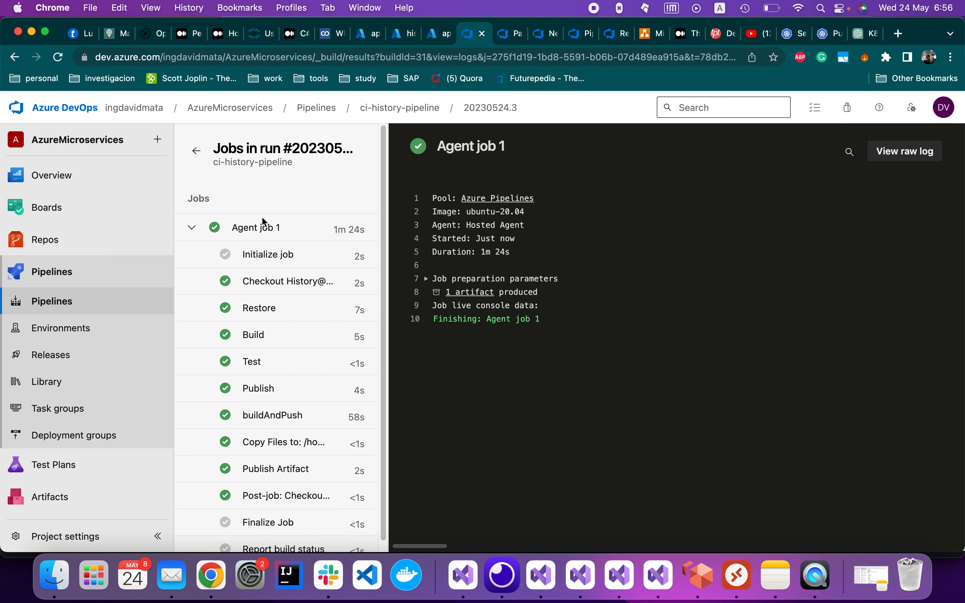
pyautogui.scroll(-1, 343, 346)
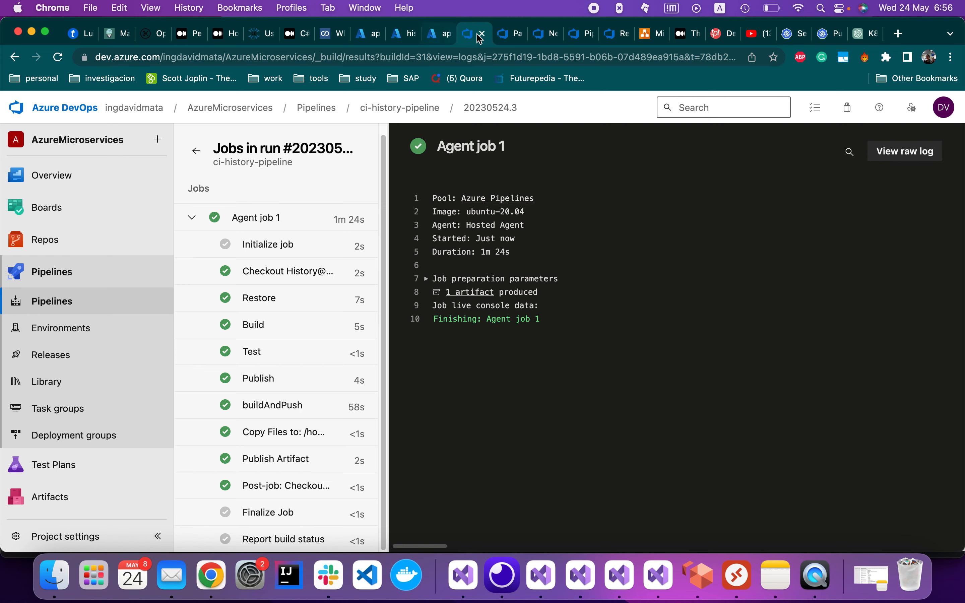
# Open the Azure DevOps releases list and check the CD-History stage of the newest release
pyautogui.click(505, 39)
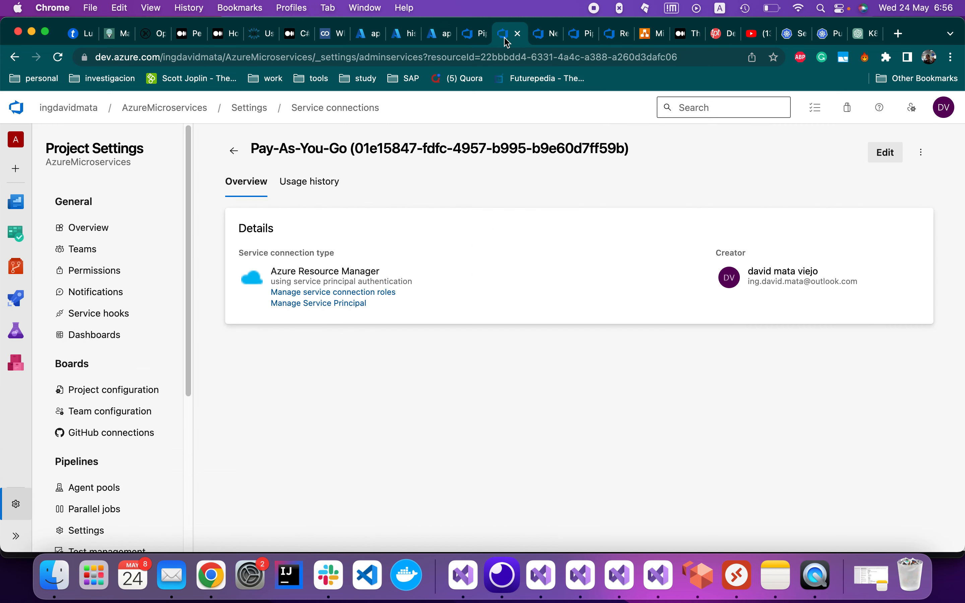
pyautogui.click(478, 40)
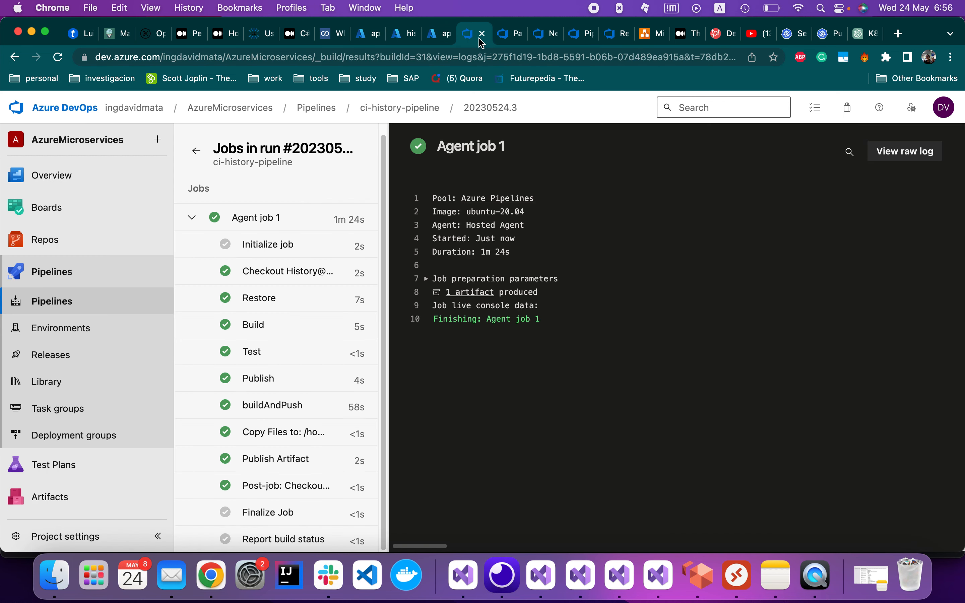
pyautogui.click(38, 355)
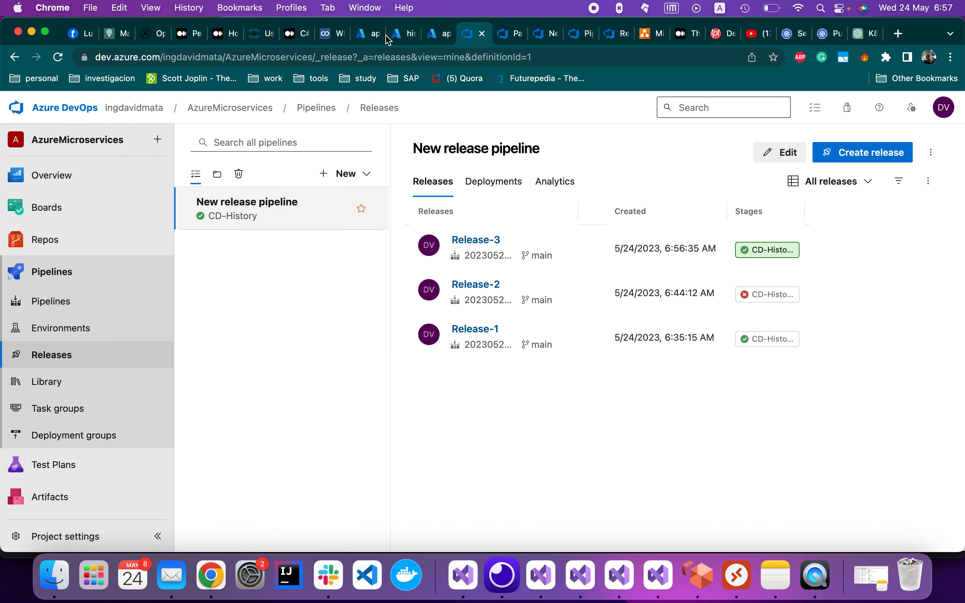
pyautogui.click(363, 37)
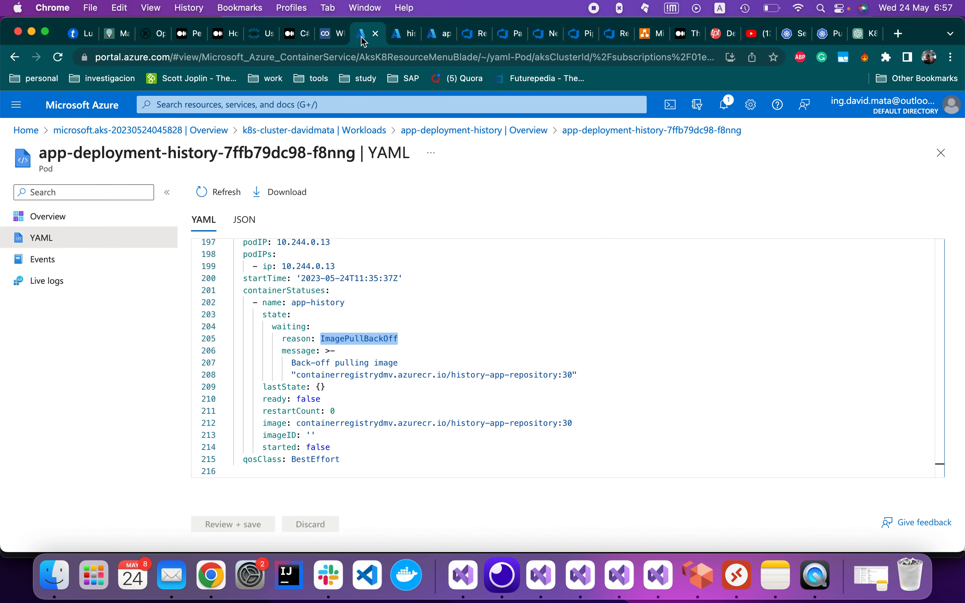
pyautogui.click(399, 34)
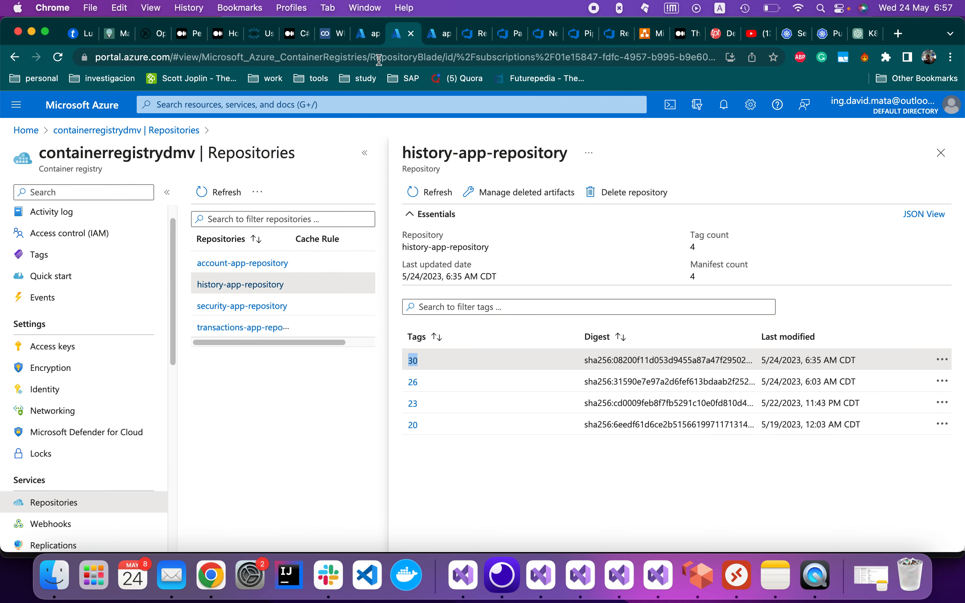
pyautogui.click(445, 35)
pyautogui.click(371, 36)
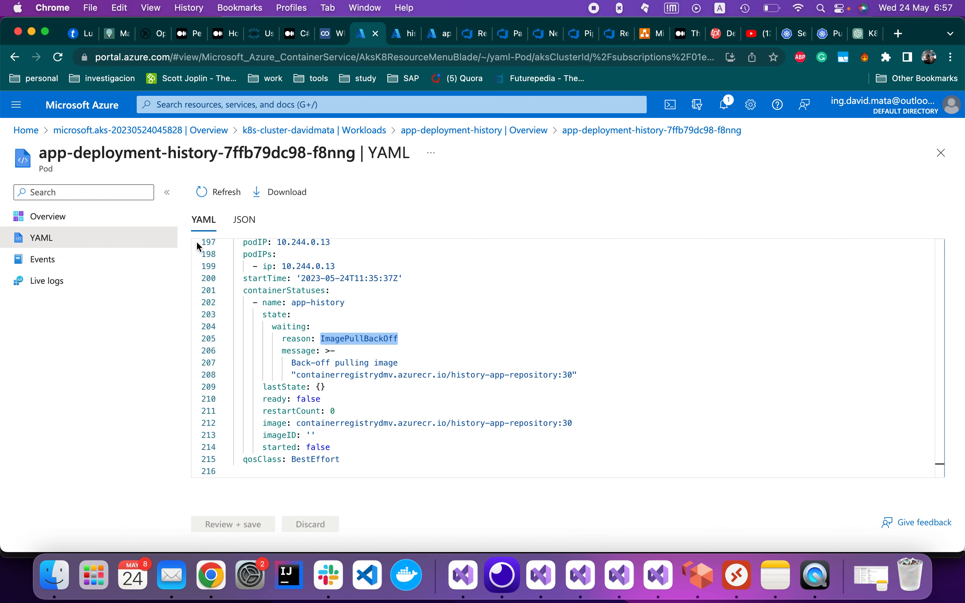
pyautogui.click(92, 132)
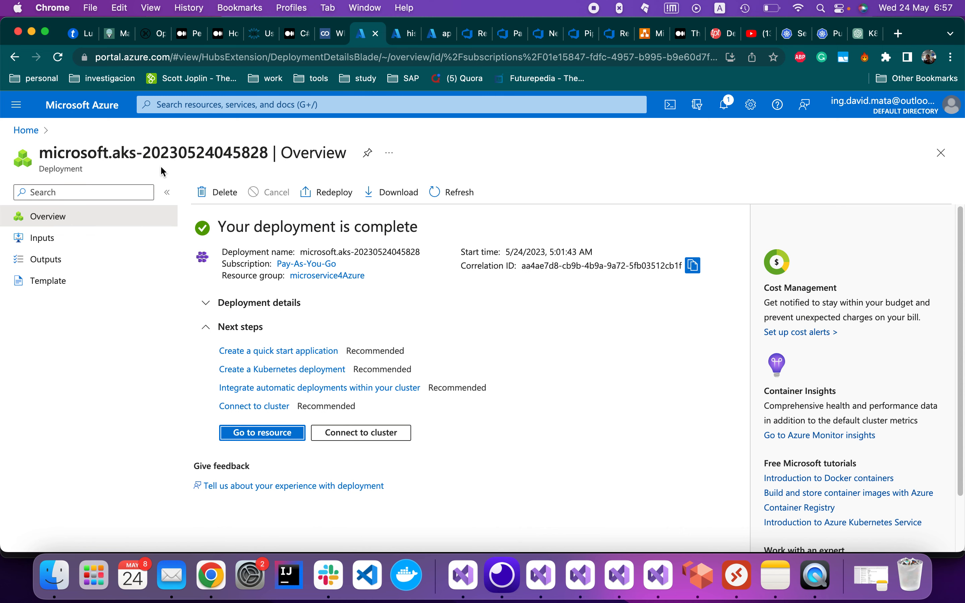
# Open the AKS cluster's workloads and check the pods of app-deployment-history
pyautogui.click(298, 436)
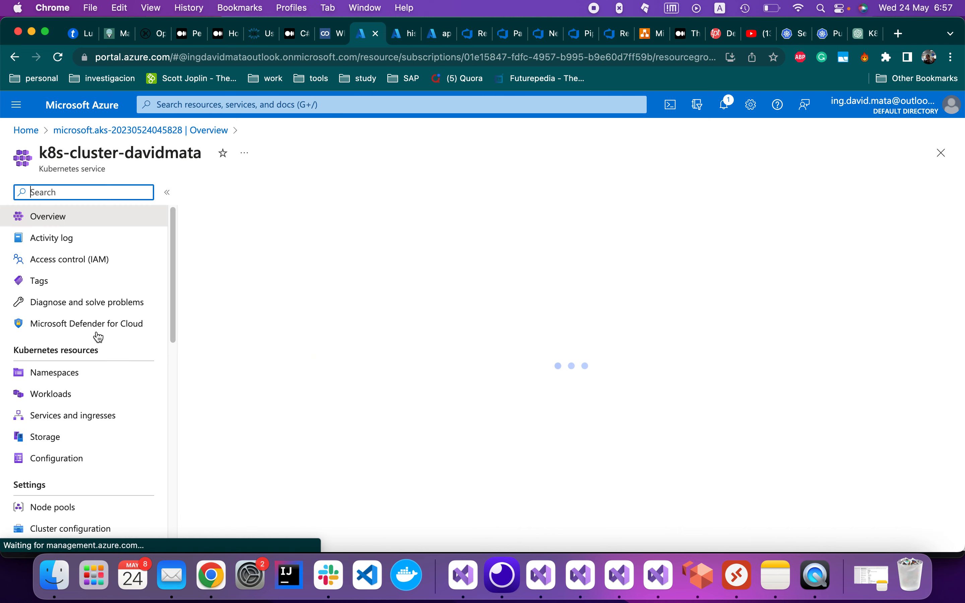
pyautogui.click(89, 400)
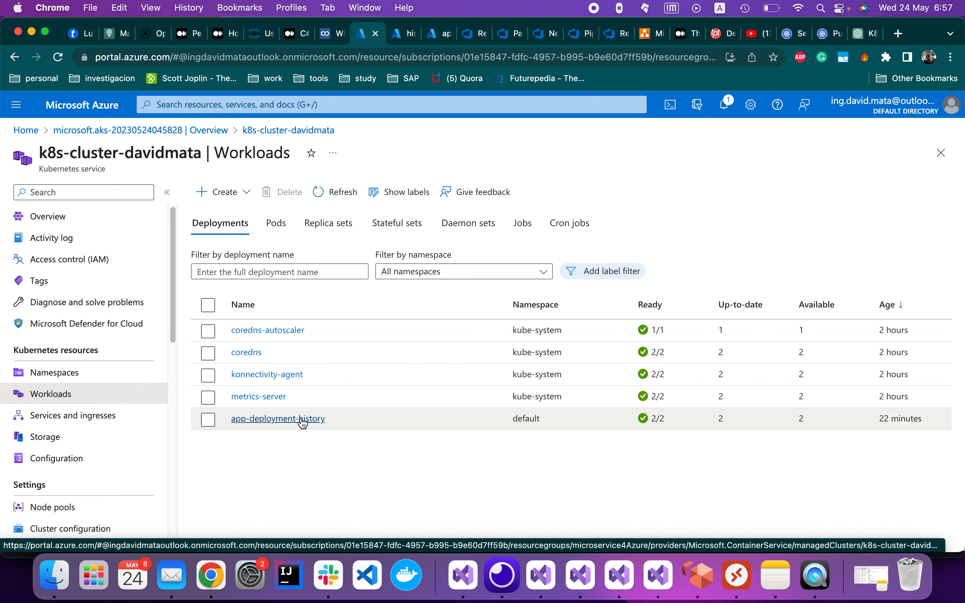
pyautogui.click(258, 416)
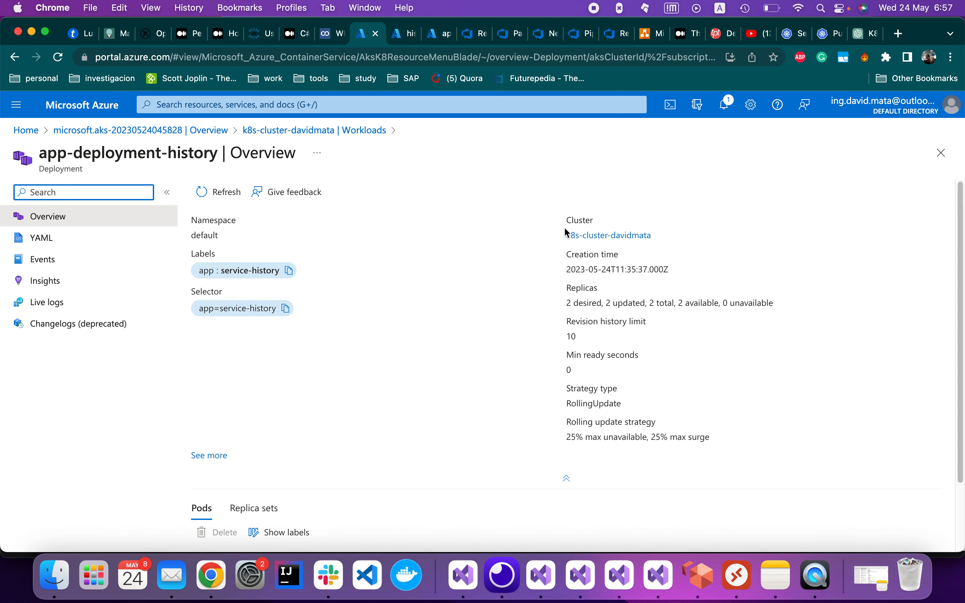
pyautogui.scroll(-3, 462, 381)
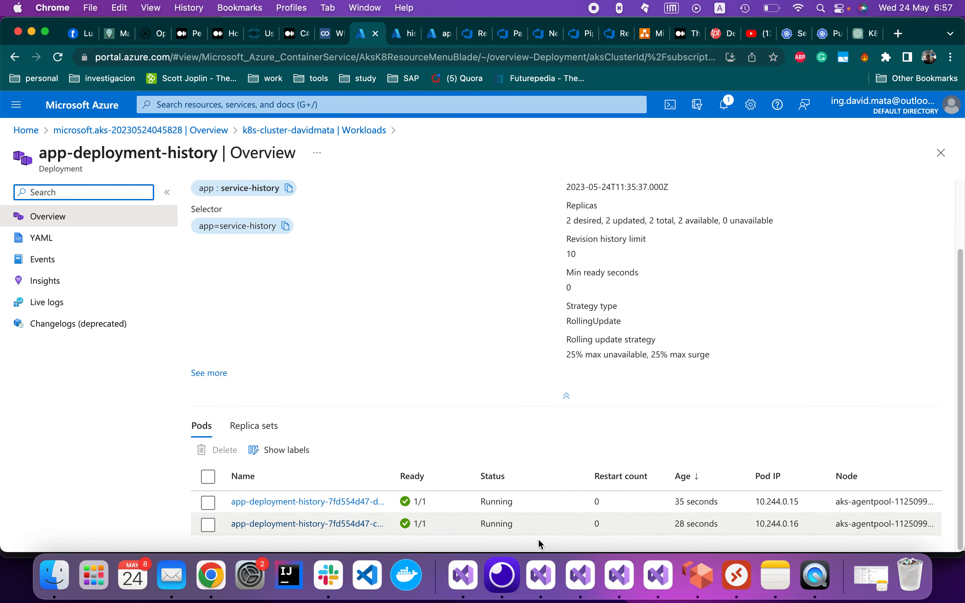
# Open the first app-deployment-history pod and check the image tag used by its app-history container
pyautogui.click(323, 502)
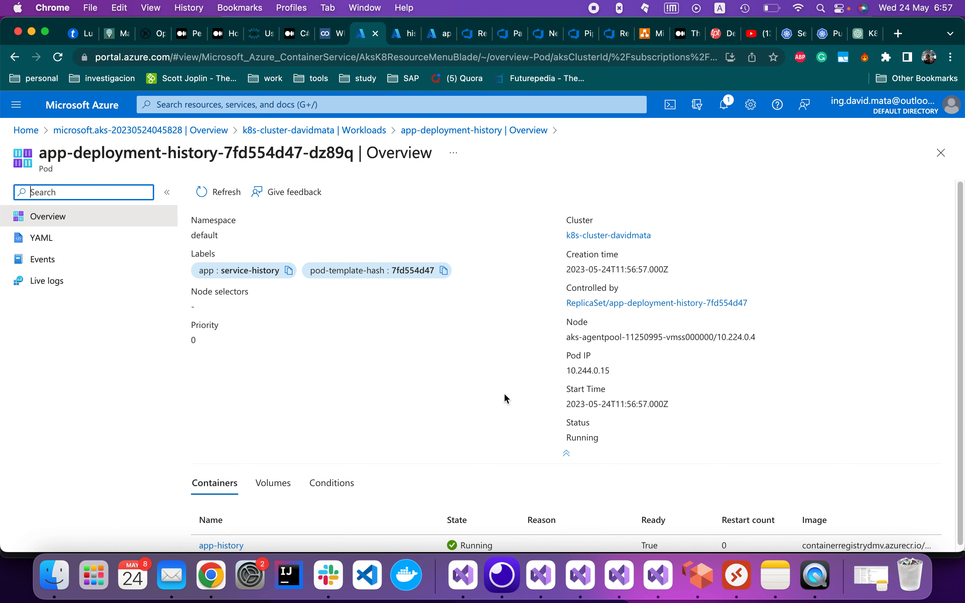
pyautogui.scroll(-1, 480, 398)
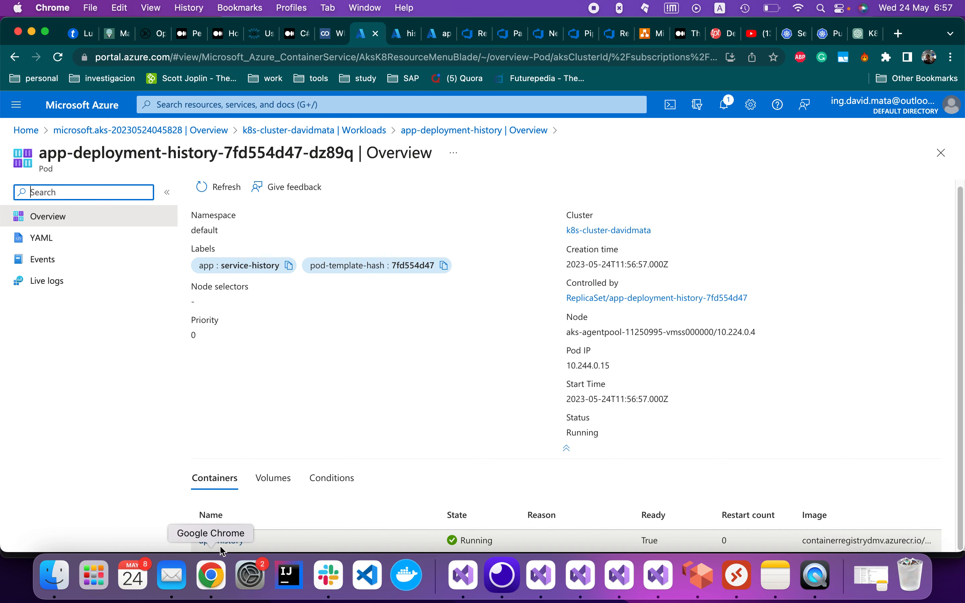
pyautogui.click(229, 541)
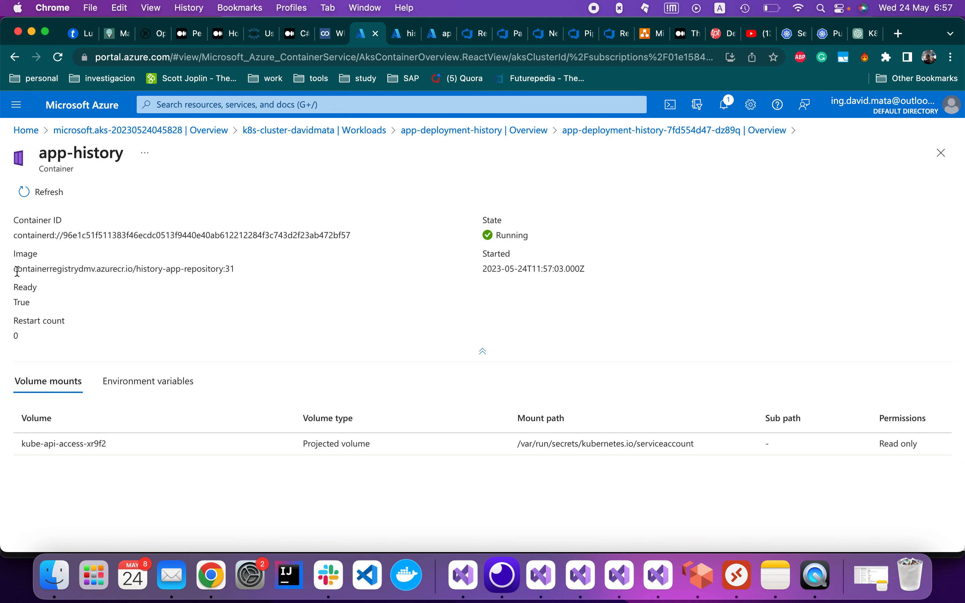
pyautogui.tripleClick(252, 266)
pyautogui.click(237, 273)
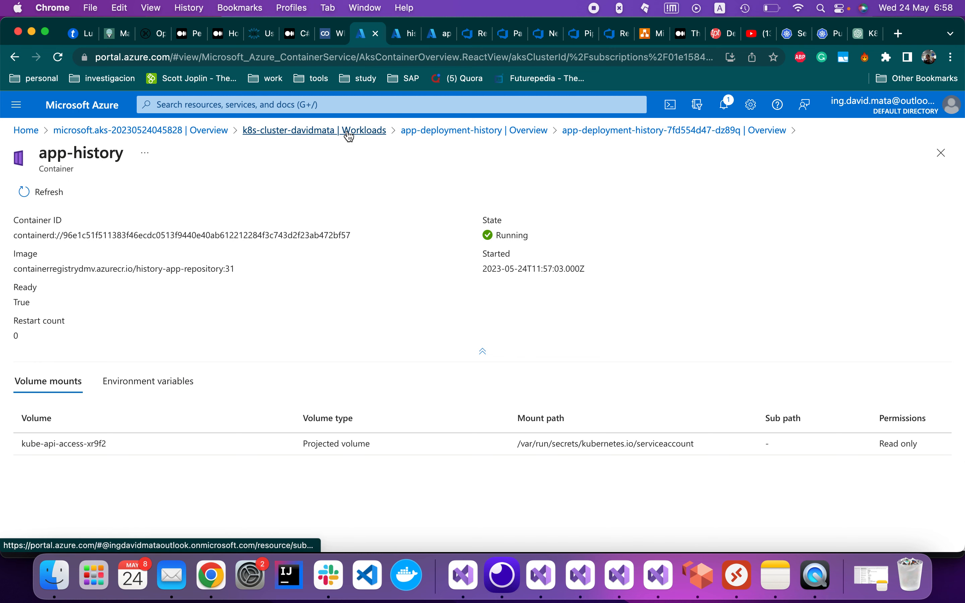
# Return to the cluster's workloads and recheck the status and age of app-deployment-history's pods
pyautogui.click(382, 132)
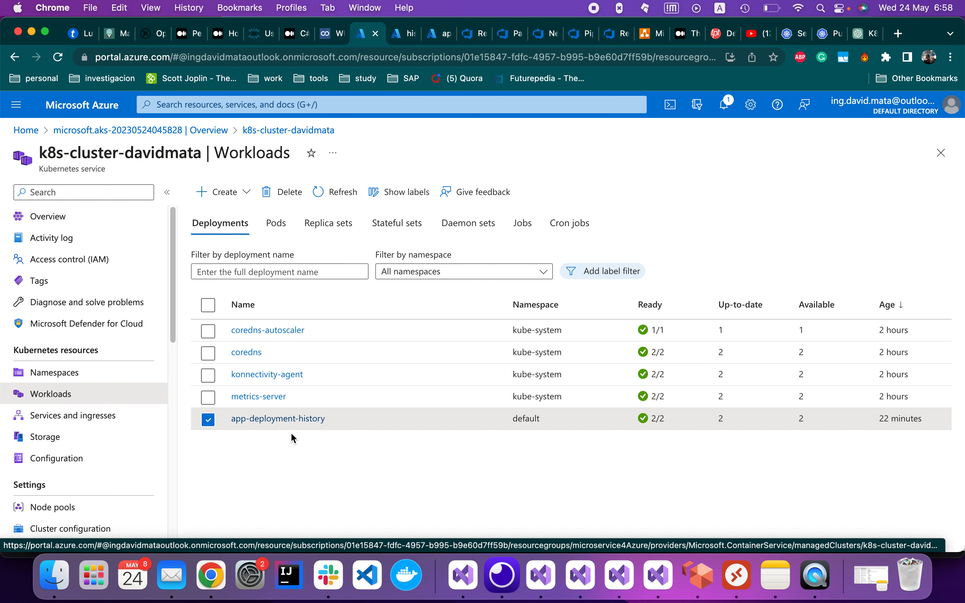
pyautogui.click(273, 420)
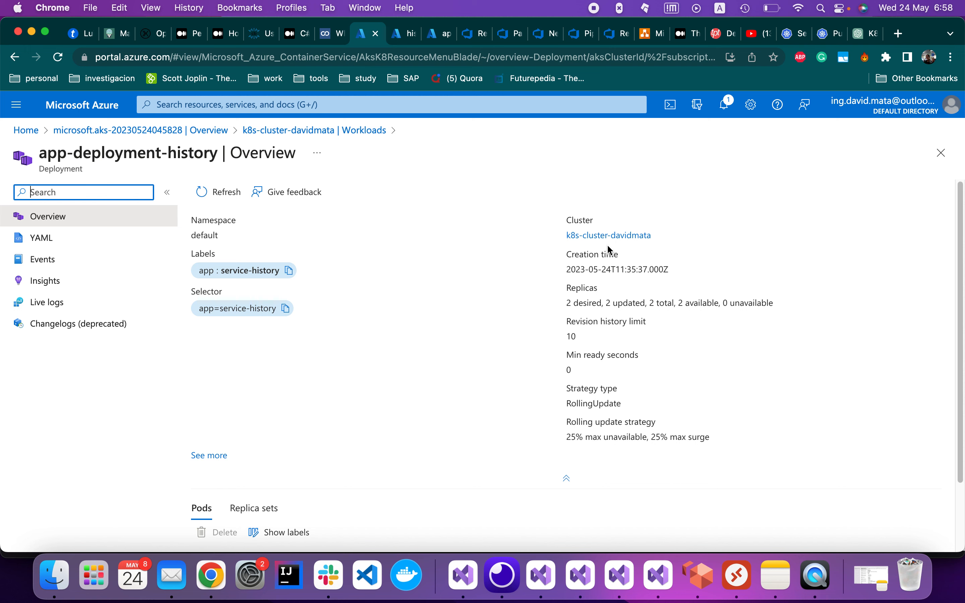
pyautogui.scroll(-3, 517, 341)
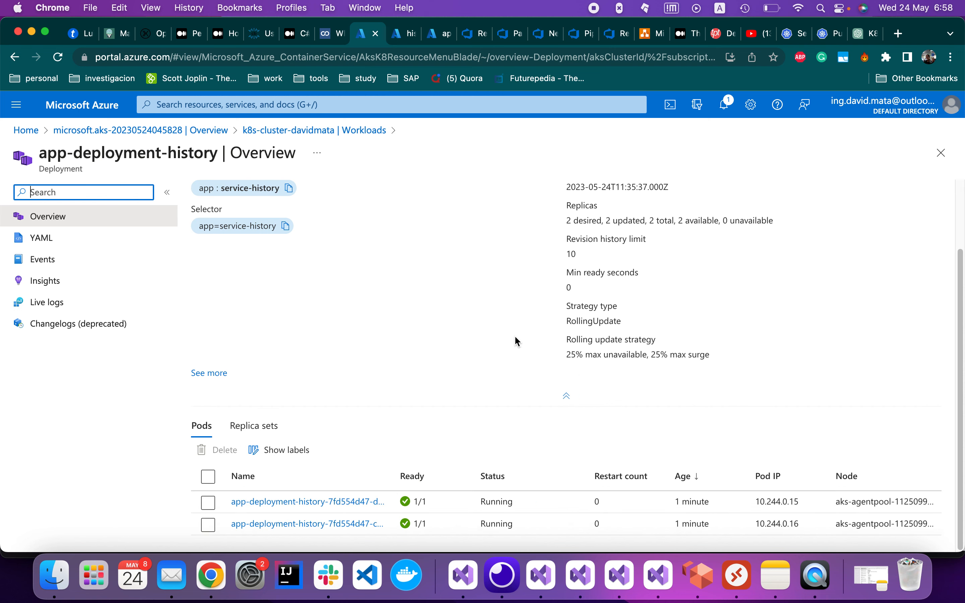
pyautogui.scroll(3, 517, 342)
# Open the AKS cluster's overview from the deployment and examine its essentials and properties
pyautogui.click(621, 236)
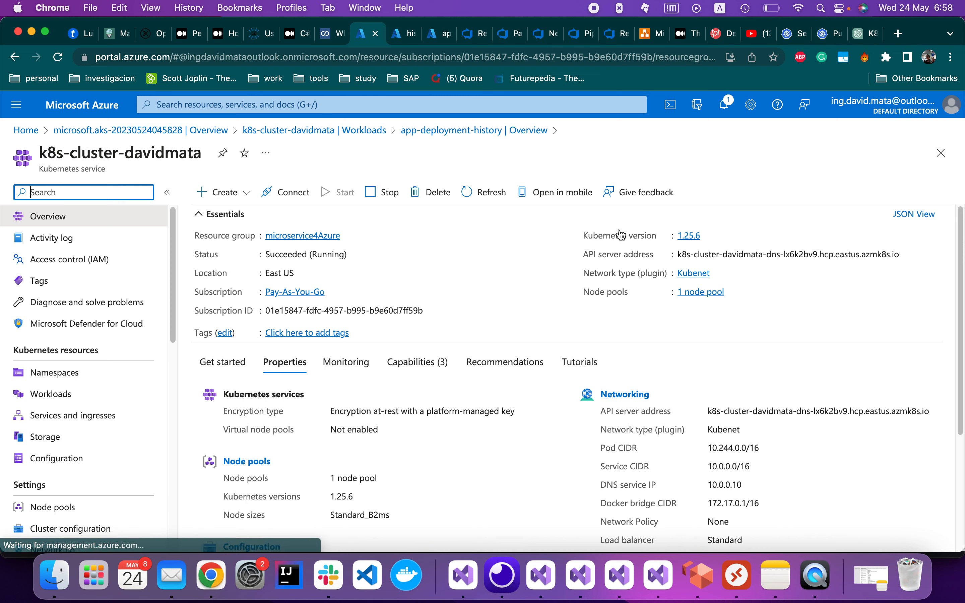
pyautogui.scroll(-5, 530, 424)
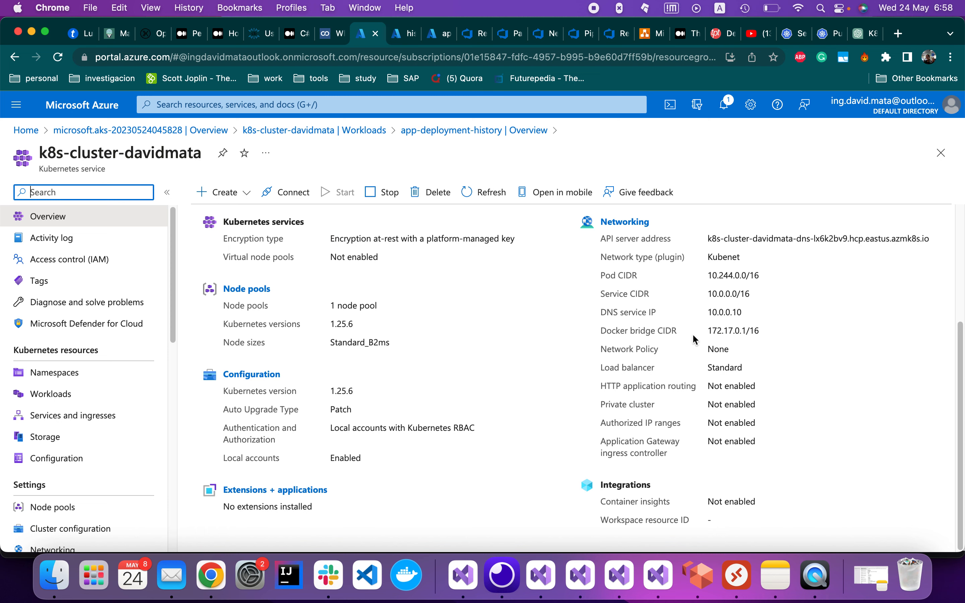
pyautogui.scroll(3, 495, 480)
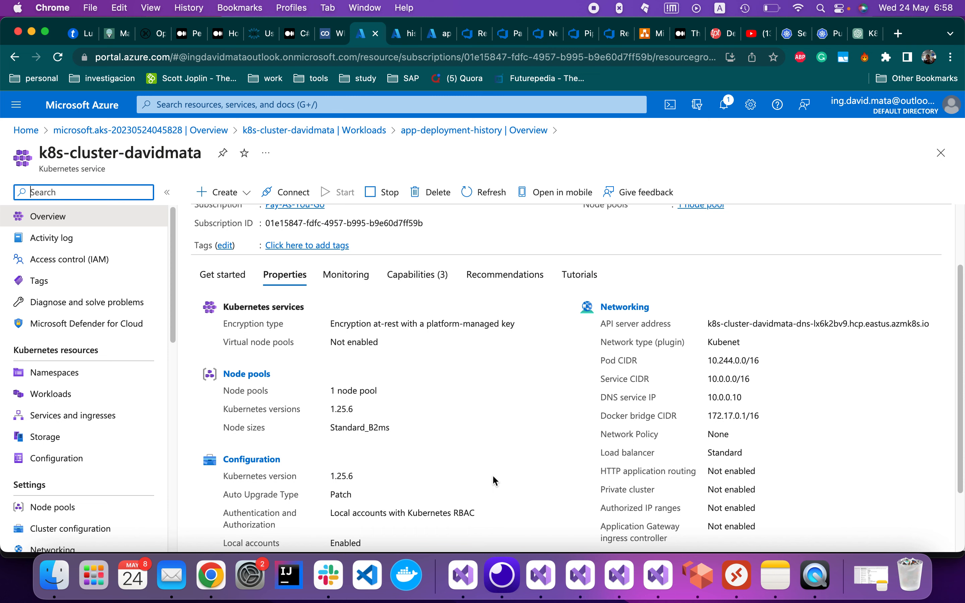
pyautogui.scroll(3, 494, 481)
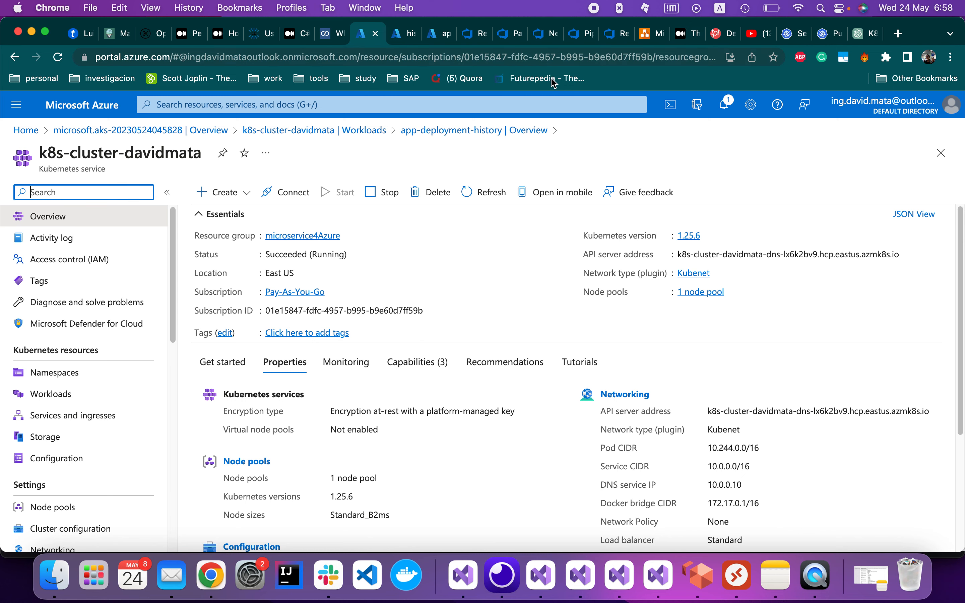
# Edit the Azure DevOps release pipeline, rename it CD-App-History and save it
pyautogui.click(610, 36)
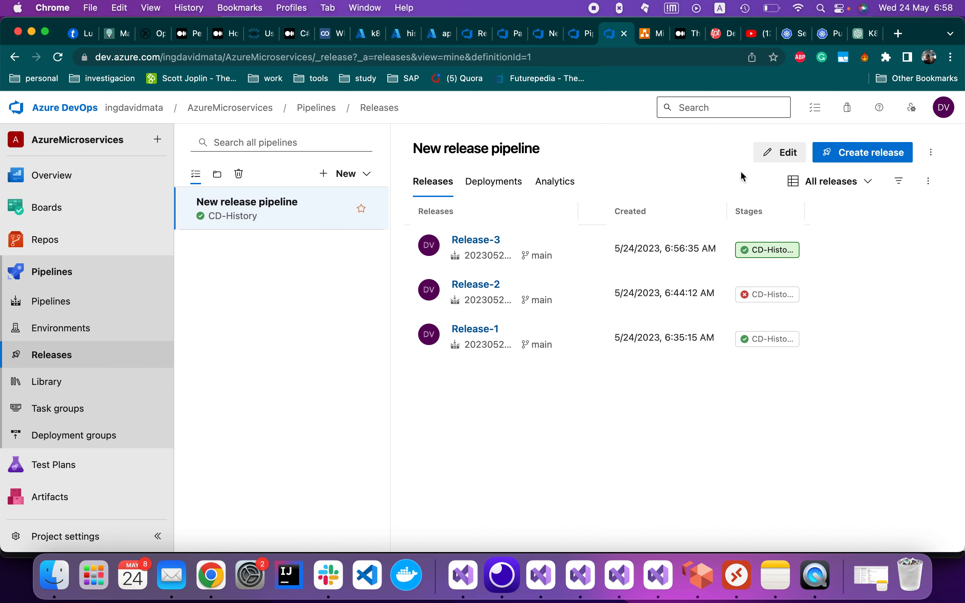
pyautogui.click(782, 152)
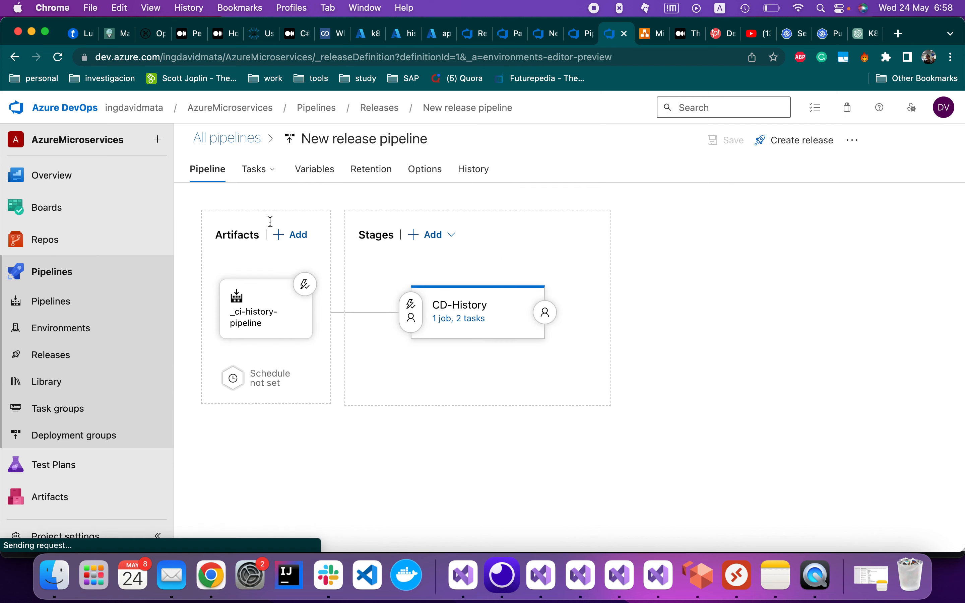
pyautogui.click(433, 136)
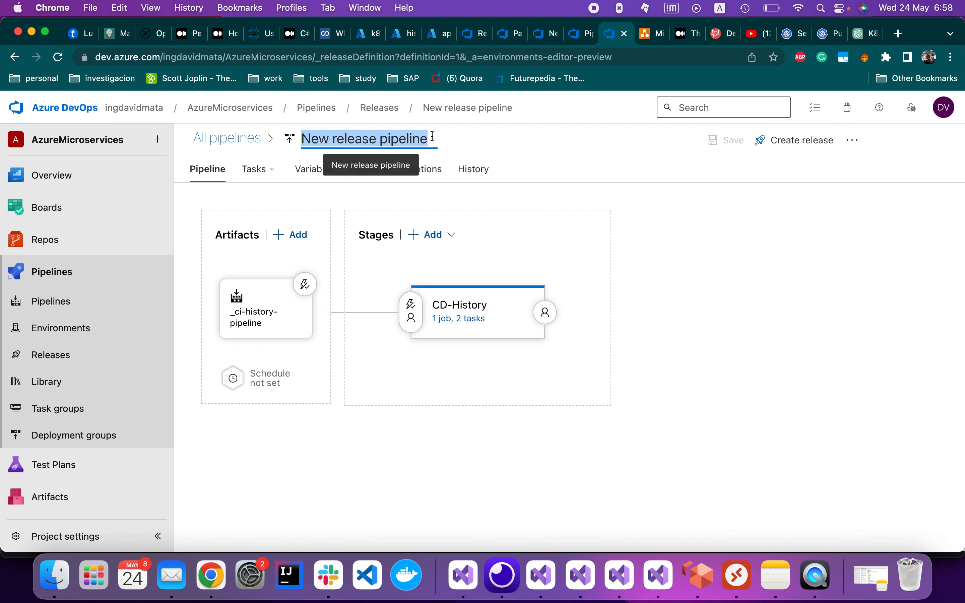
pyautogui.write('CD')
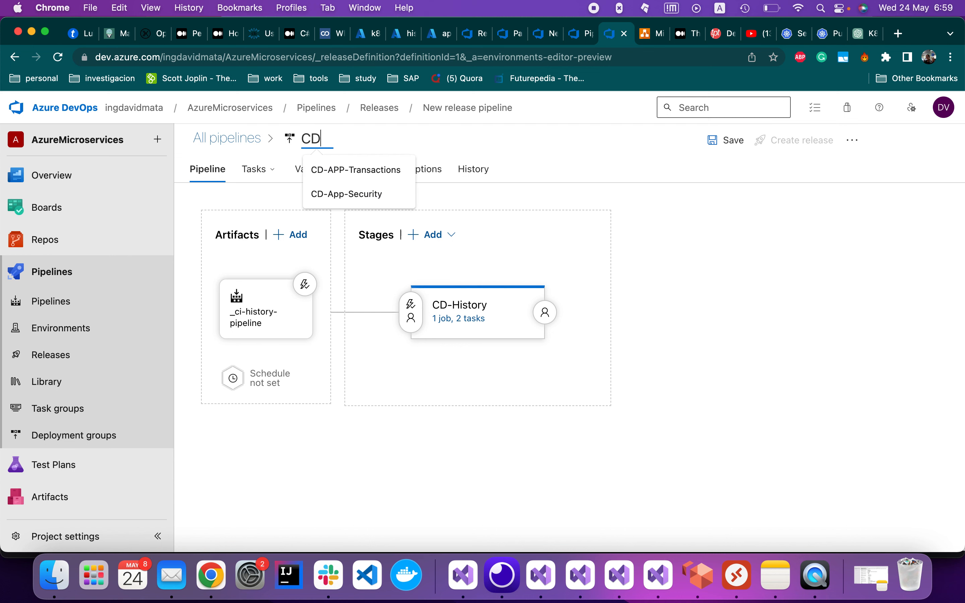
pyautogui.write('-App')
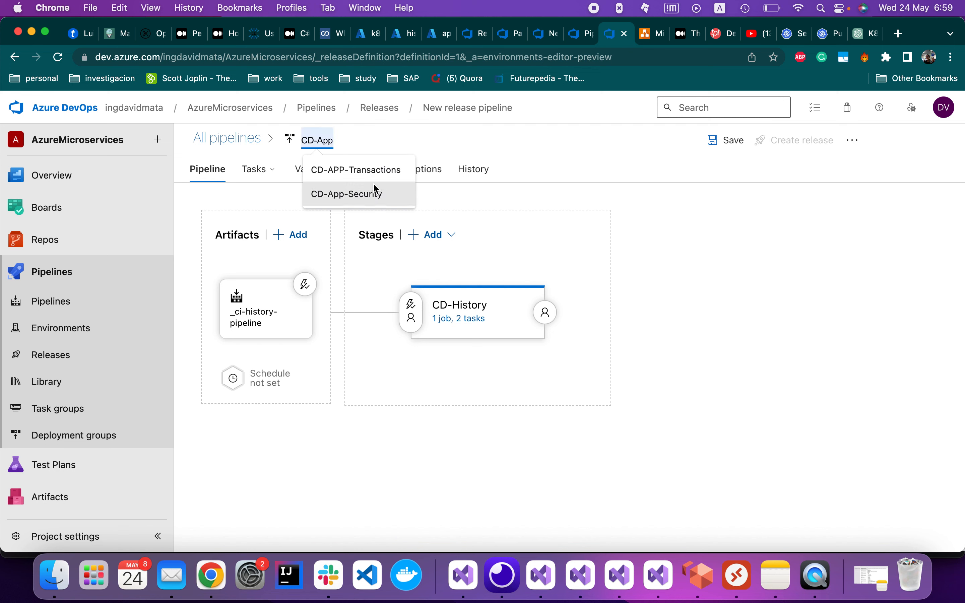
pyautogui.click(377, 191)
pyautogui.doubleClick(405, 139)
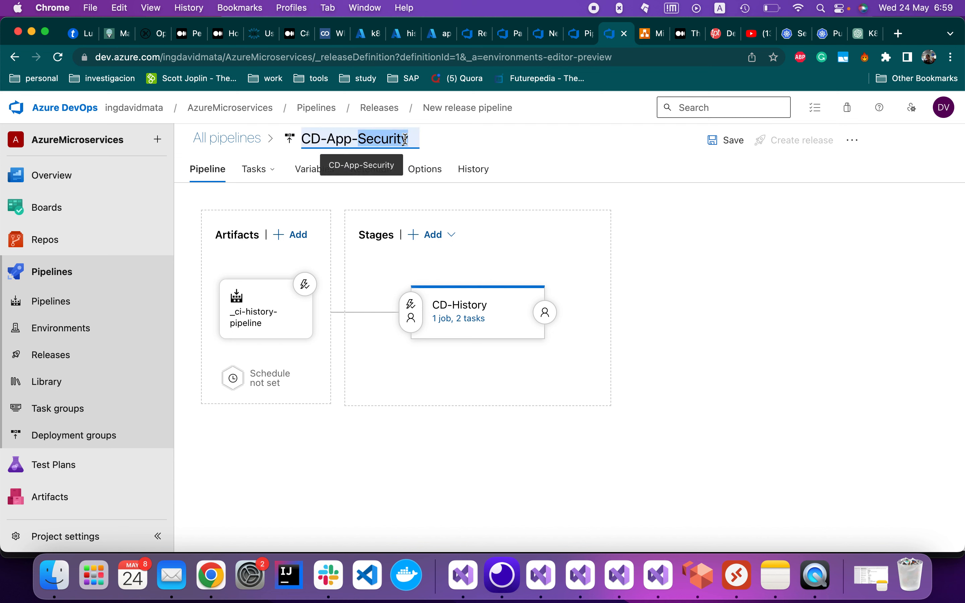
pyautogui.write('Tra')
pyautogui.press('BackSpace')
pyautogui.press('BackSpace')
pyautogui.press('BackSpace')
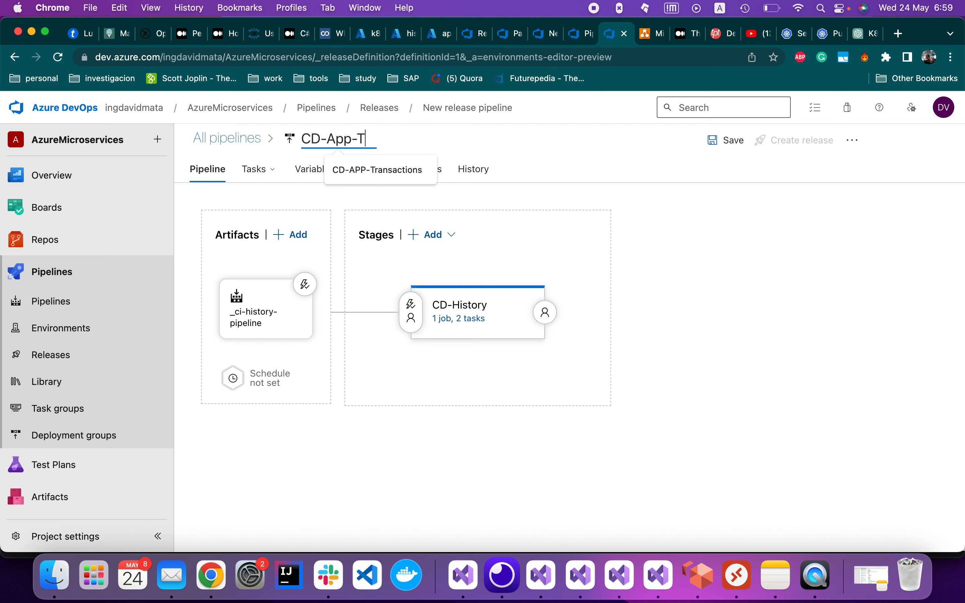
pyautogui.write('History')
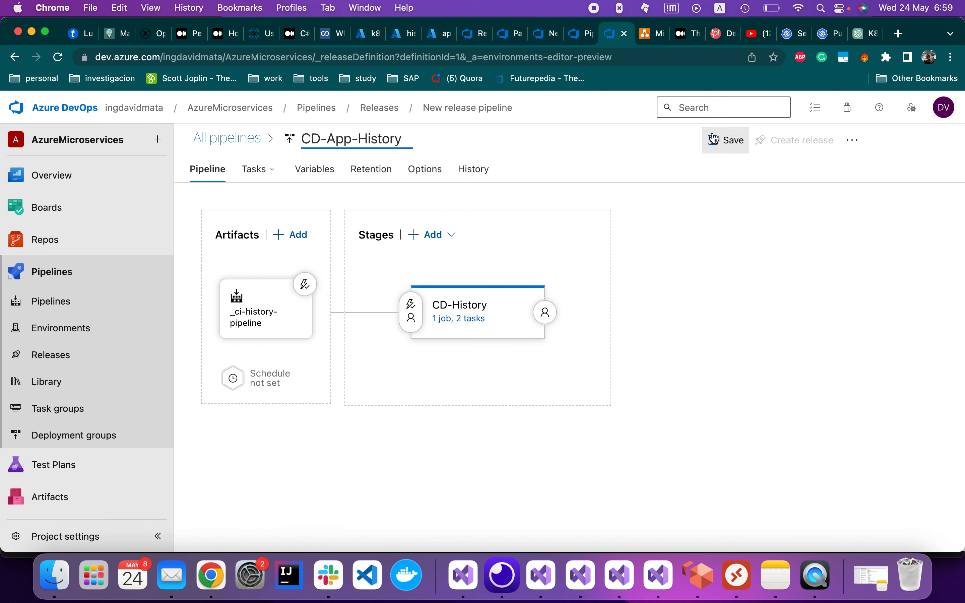
pyautogui.click(723, 140)
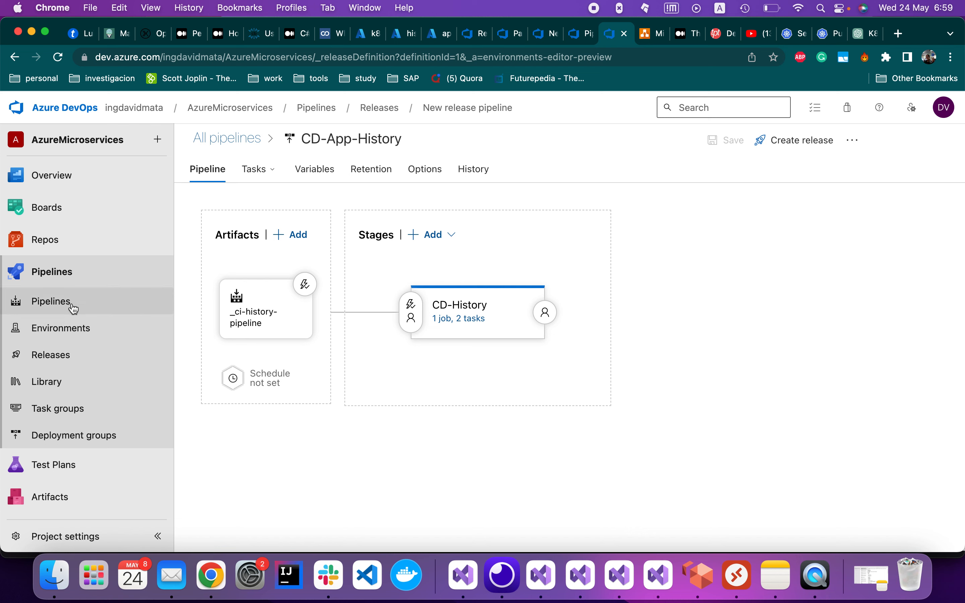
# Create a new CD-App-History release with _ci-history-pipeline version 20230524.3, keeping the CD-History stage's trigger automated
pyautogui.click(81, 355)
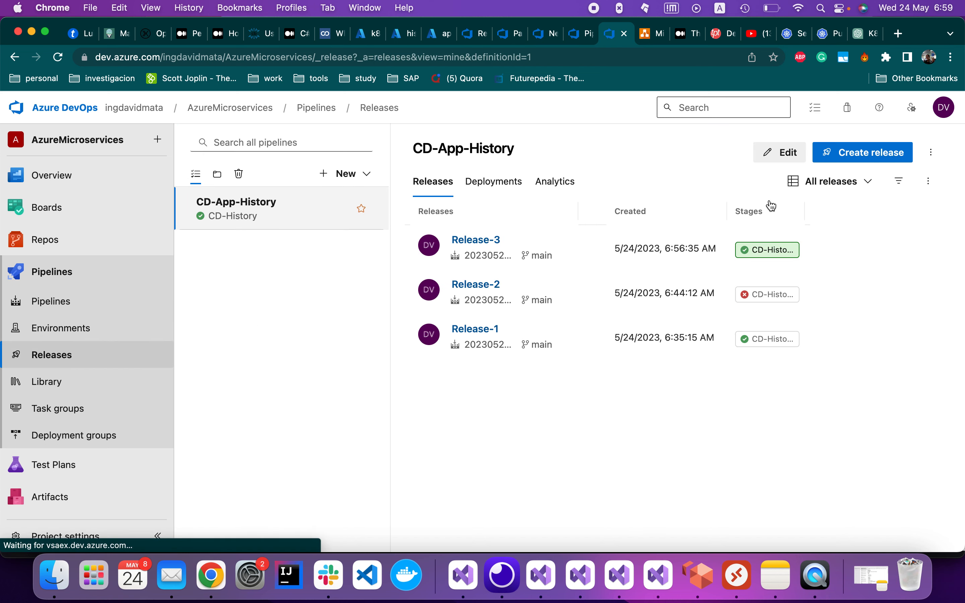
pyautogui.click(871, 158)
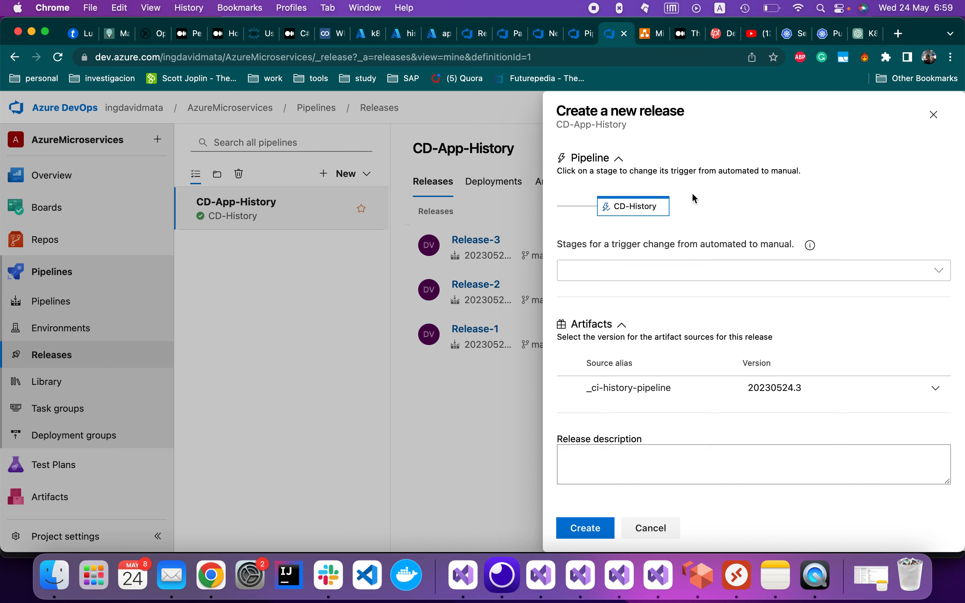
pyautogui.click(620, 159)
pyautogui.click(619, 159)
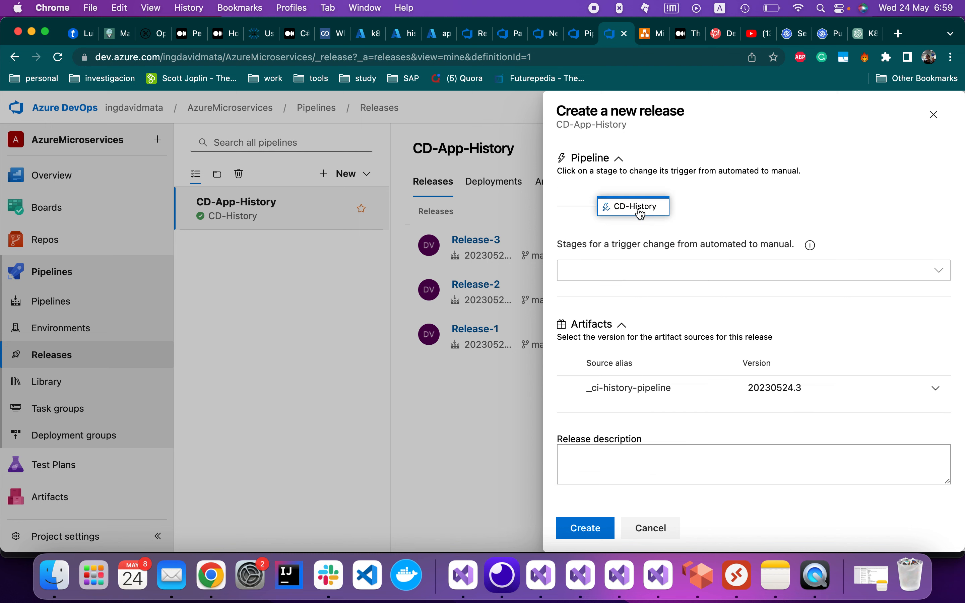
pyautogui.click(652, 216)
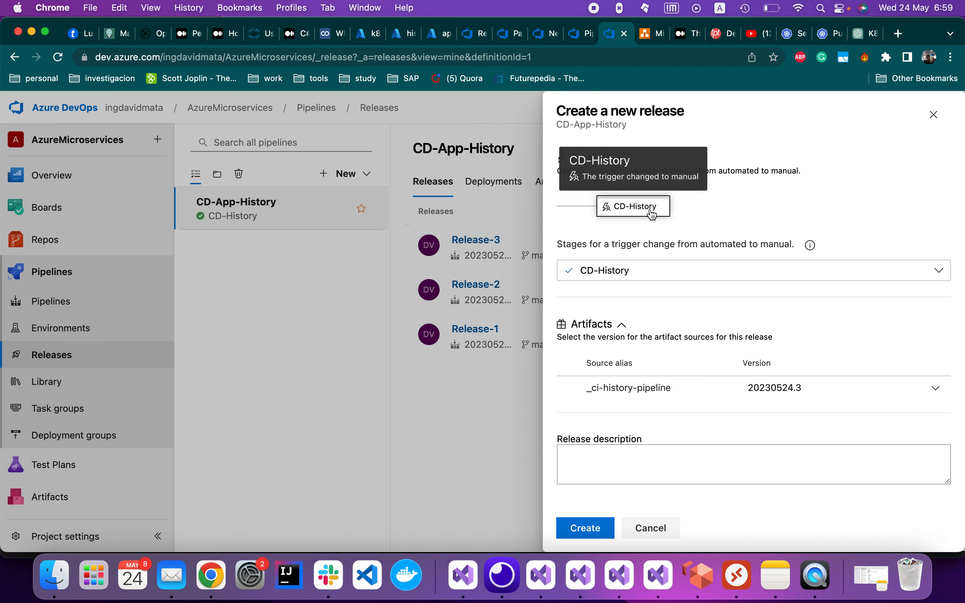
pyautogui.click(651, 215)
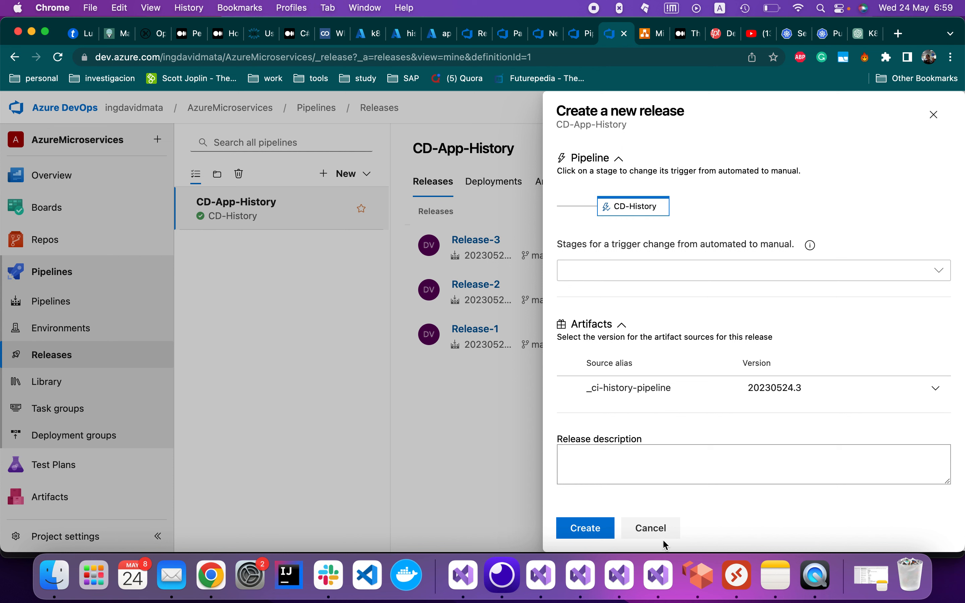
pyautogui.click(808, 272)
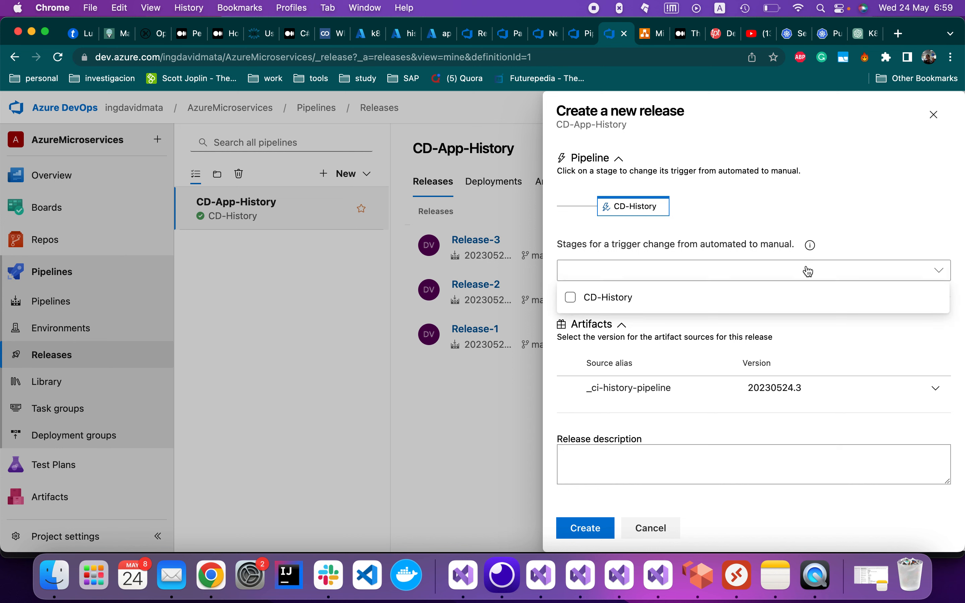
pyautogui.click(808, 271)
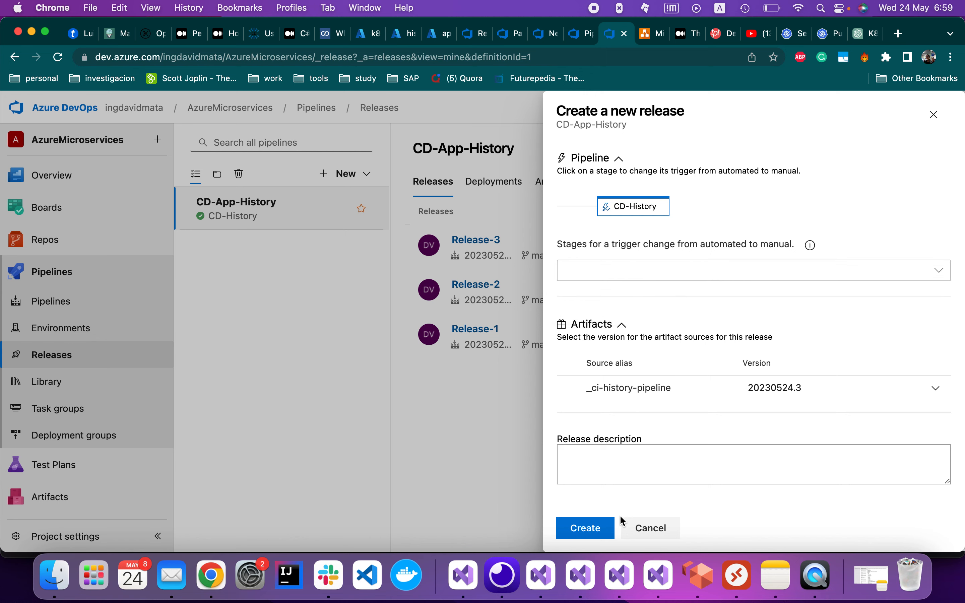
pyautogui.click(571, 528)
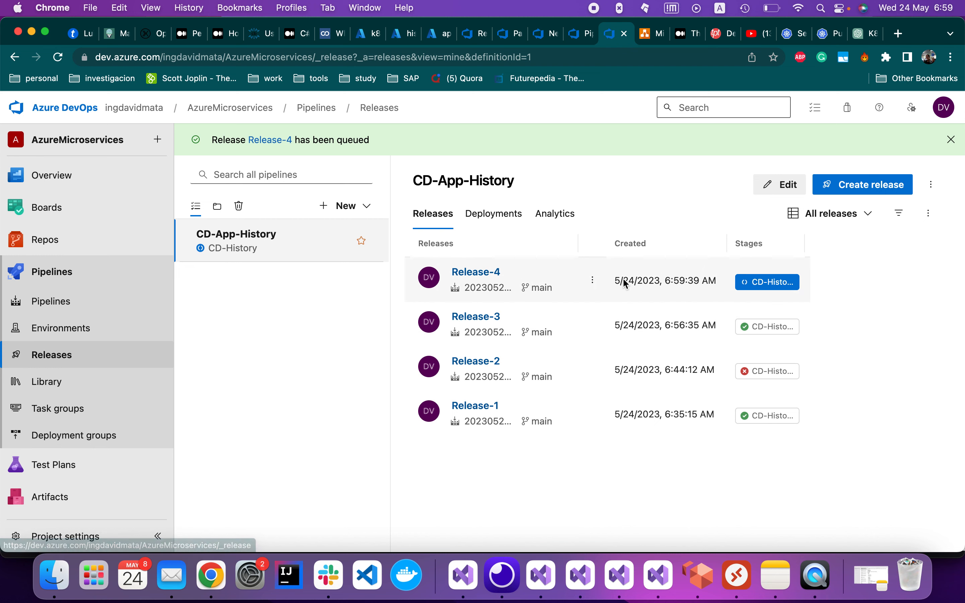
# Create a new release pipeline that starts from an empty job
pyautogui.click(64, 358)
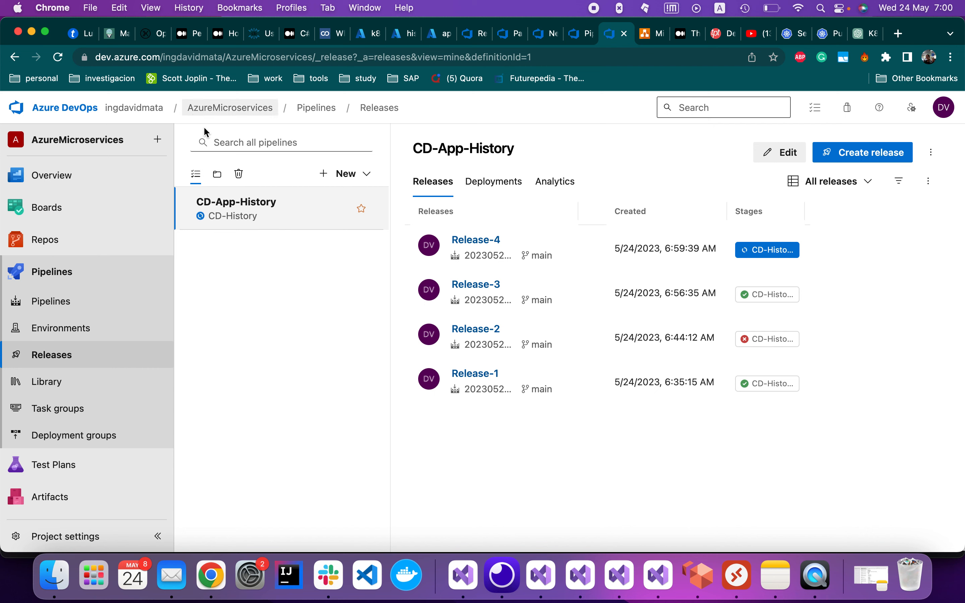
pyautogui.click(353, 175)
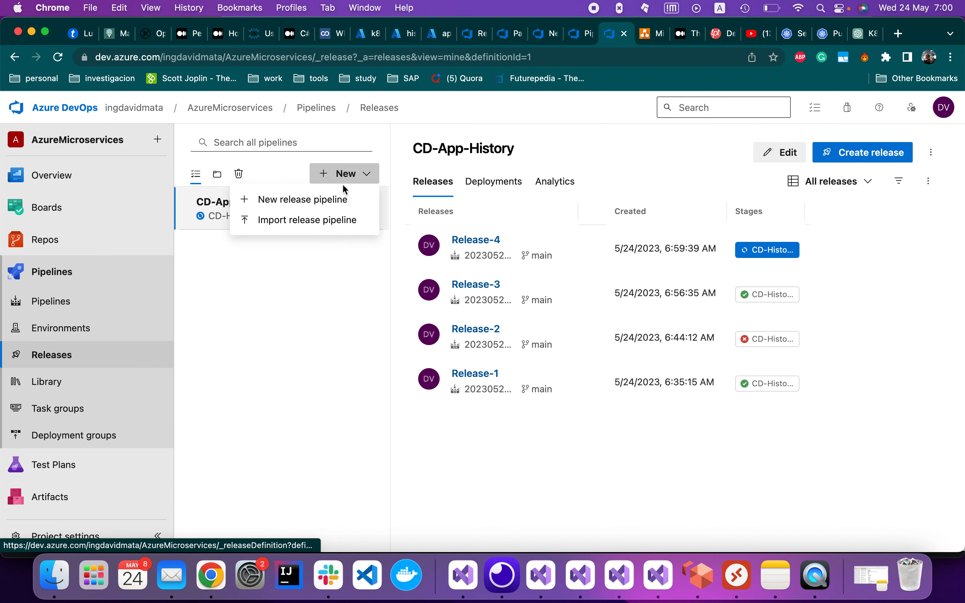
pyautogui.click(304, 208)
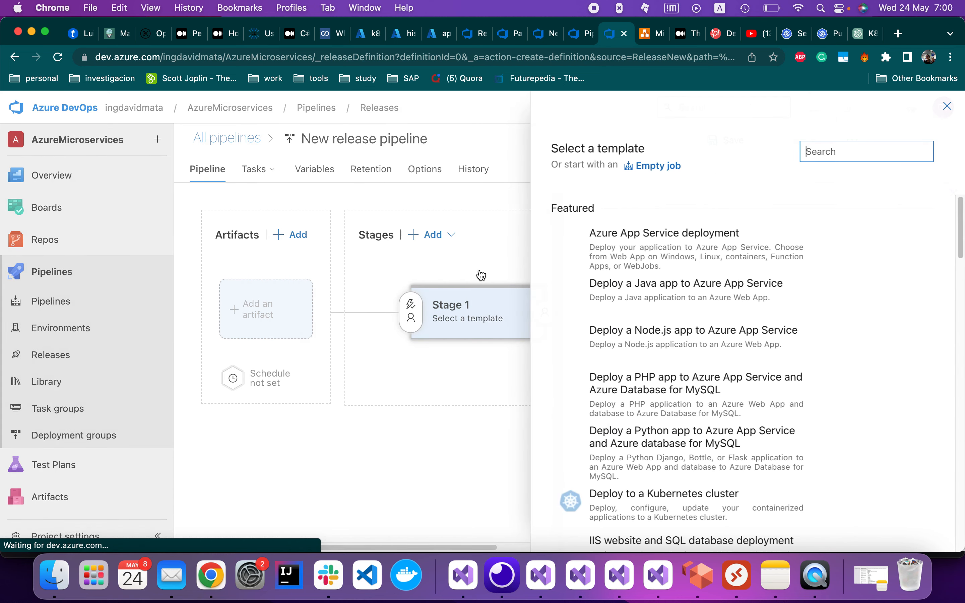
pyautogui.click(656, 166)
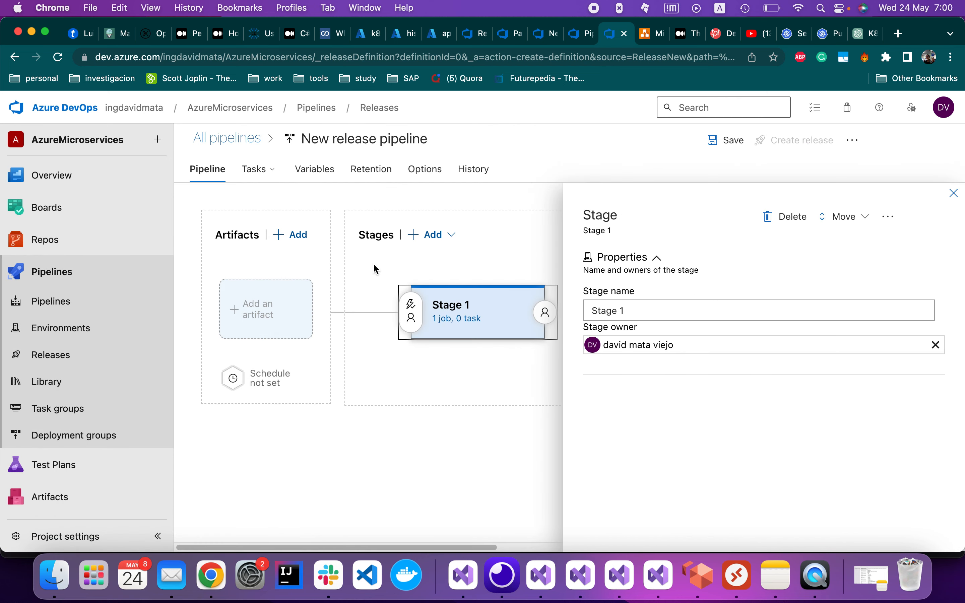
# Name the new pipeline's first stage CD-Security and close its properties
pyautogui.click(629, 307)
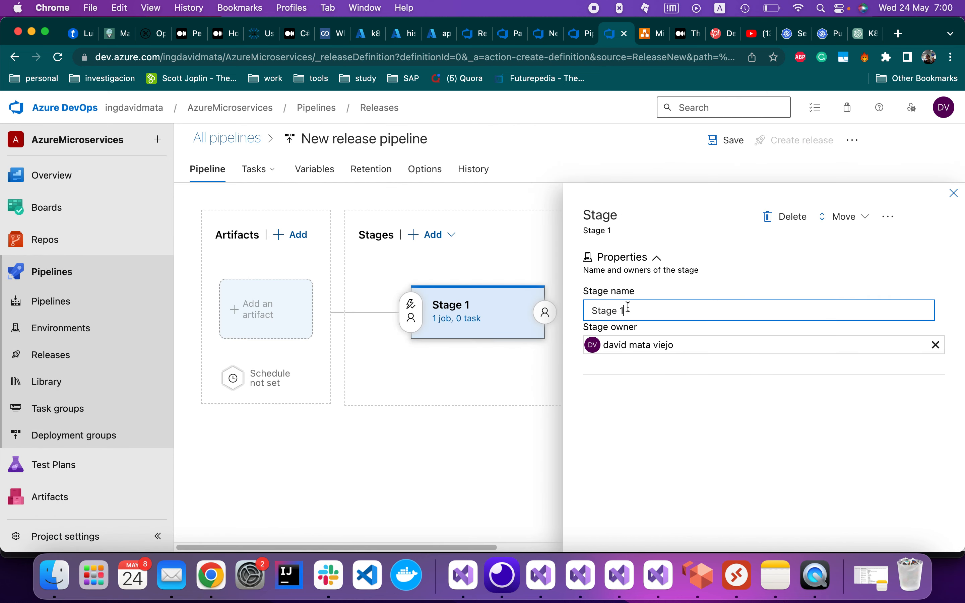
pyautogui.moveTo(628, 307); pyautogui.dragTo(573, 315)
pyautogui.write('CD-Security')
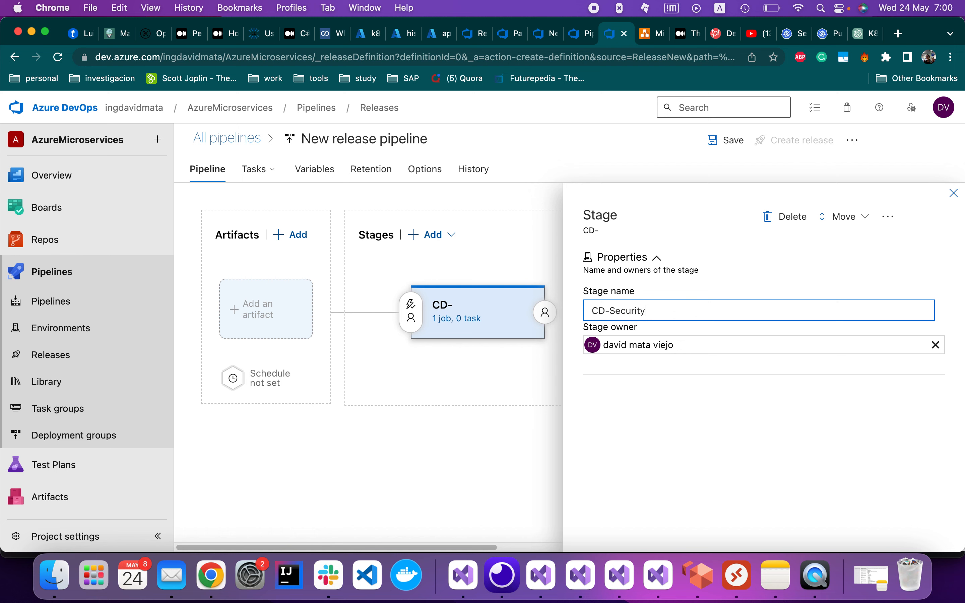
pyautogui.click(389, 474)
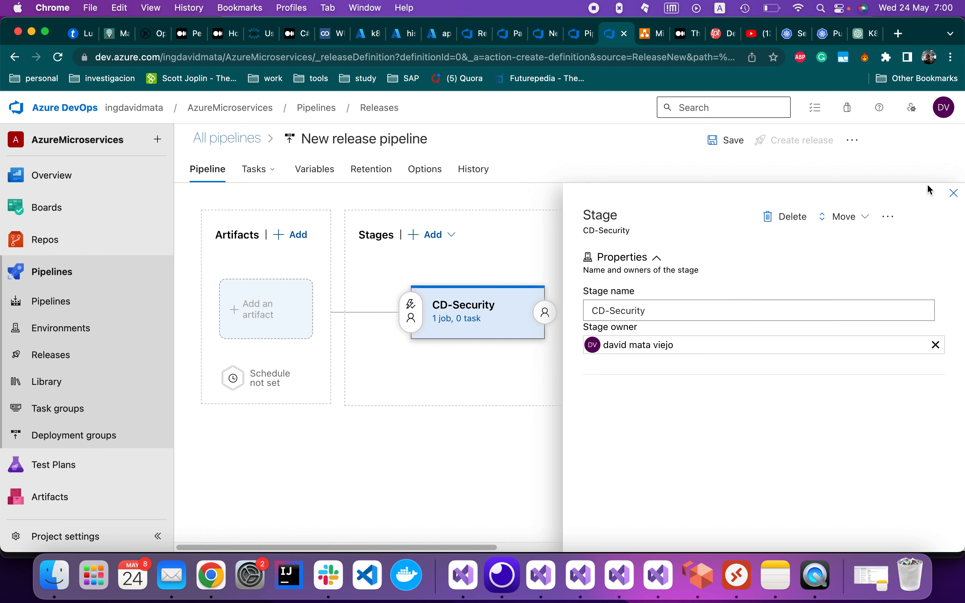
pyautogui.click(952, 193)
# Add the ci-security-pipeline build from AzureMicroservices as the artifact, with the Latest default version and the alias _ci-security-pipeline
pyautogui.click(259, 309)
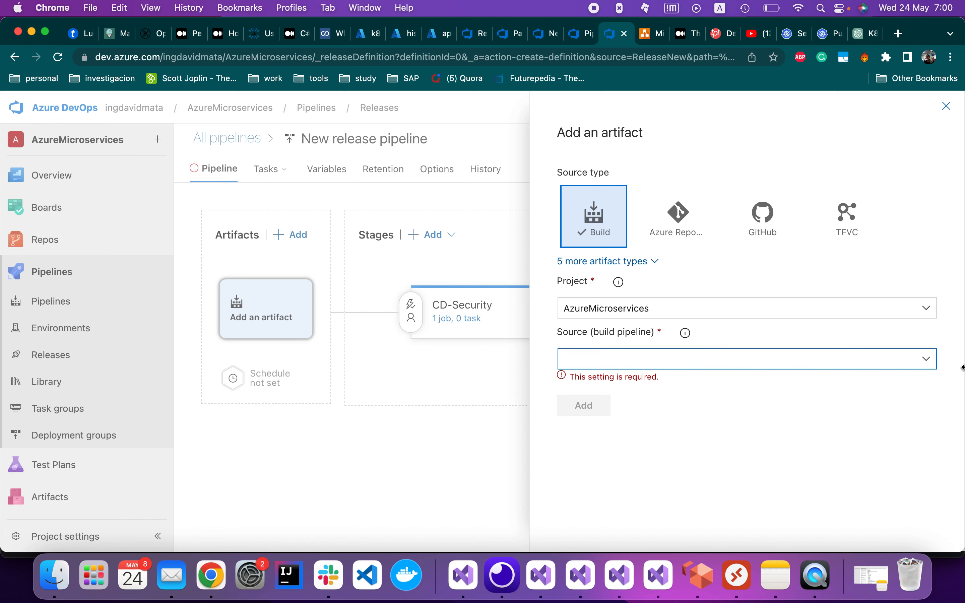
pyautogui.click(927, 359)
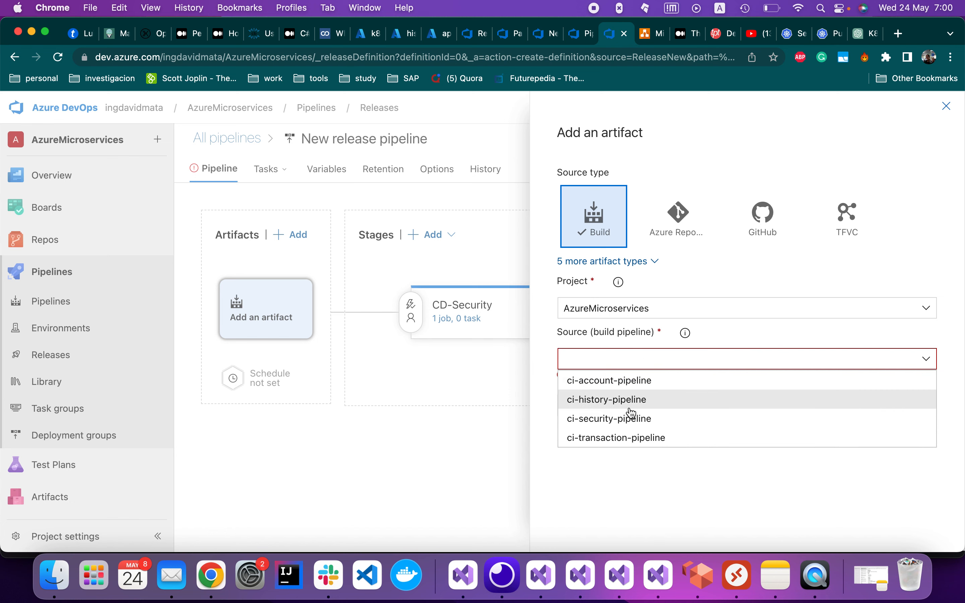
pyautogui.click(671, 419)
pyautogui.scroll(-1, 602, 536)
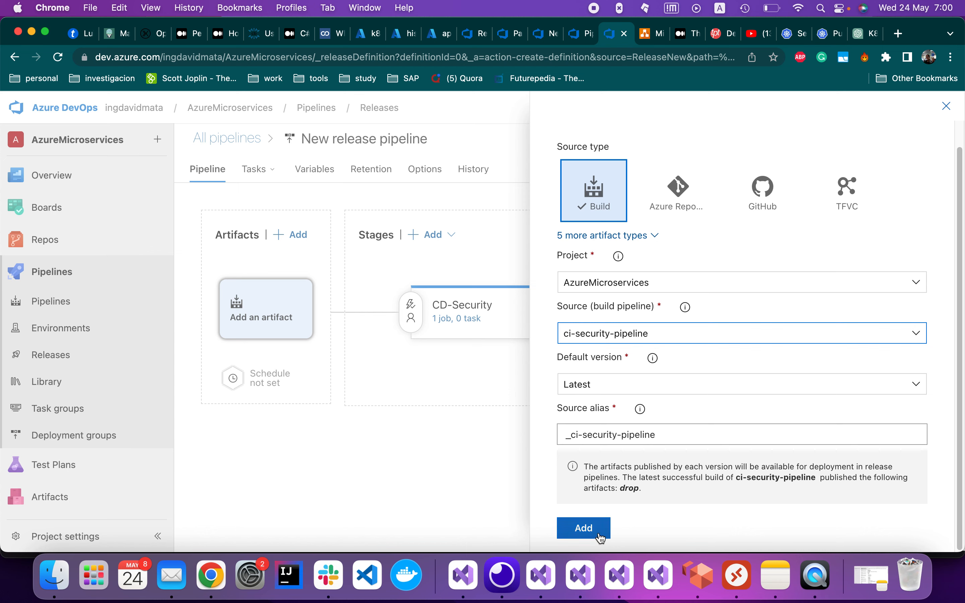
pyautogui.click(584, 528)
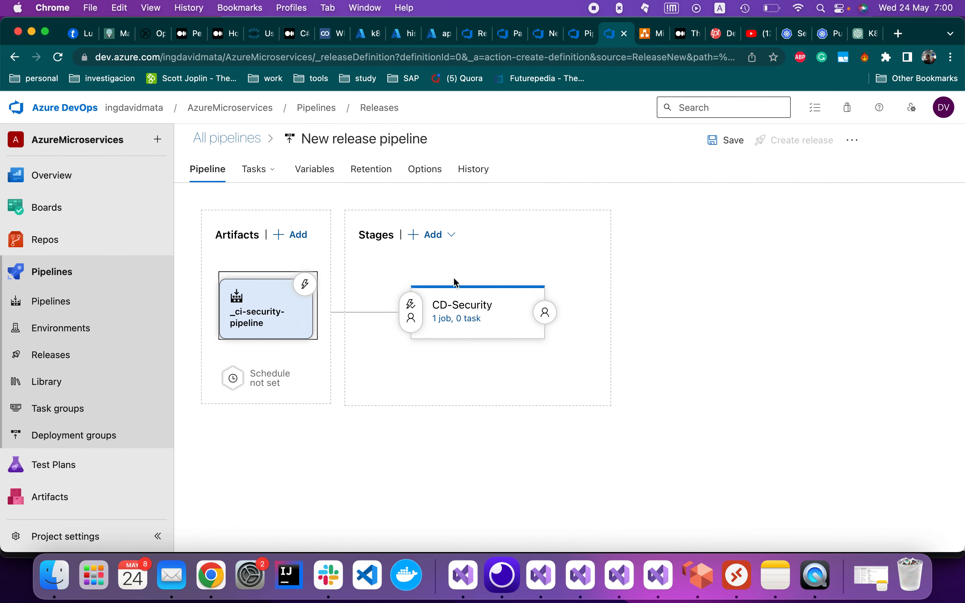
# Enable the continuous deployment trigger on the _ci-security-pipeline artifact
pyautogui.click(306, 284)
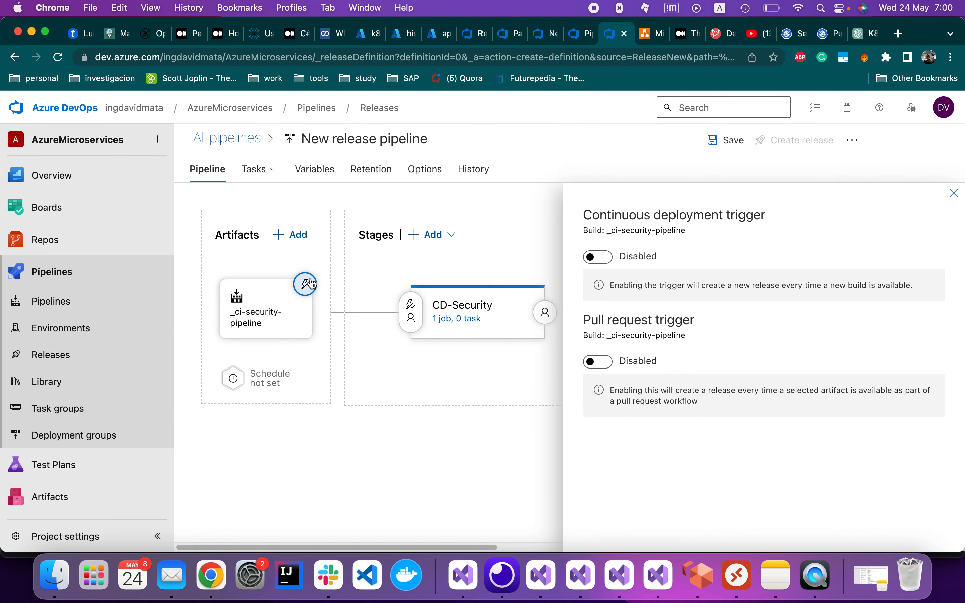
pyautogui.click(606, 260)
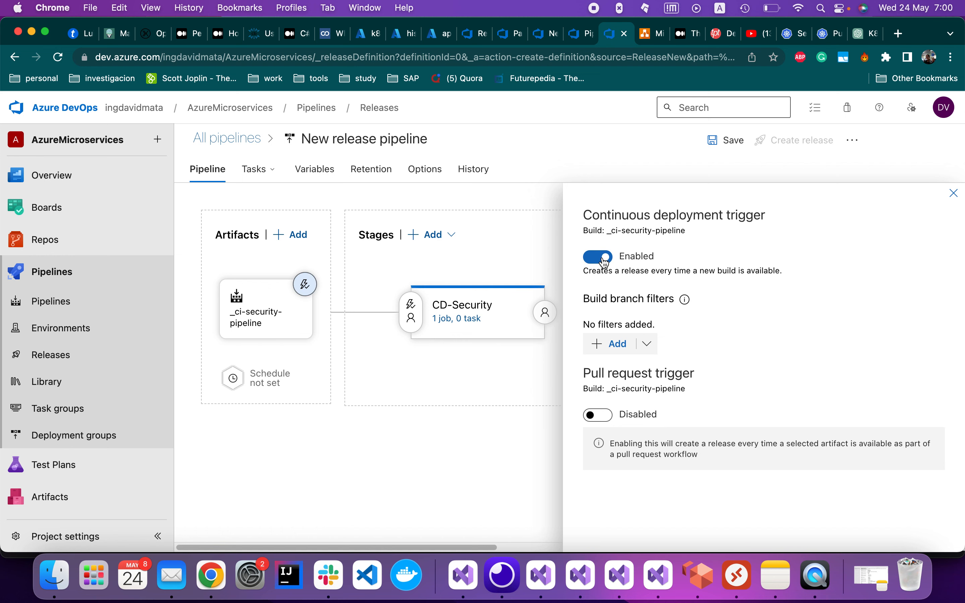
pyautogui.click(955, 194)
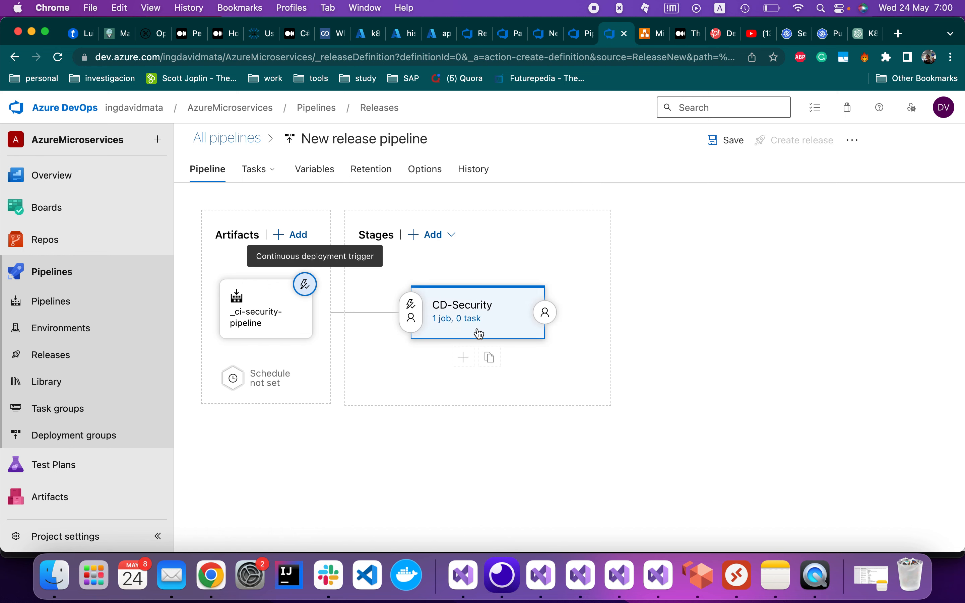
# Open the CD-Security stage's tasks and rename its agent job CD-Security-Job
pyautogui.click(456, 319)
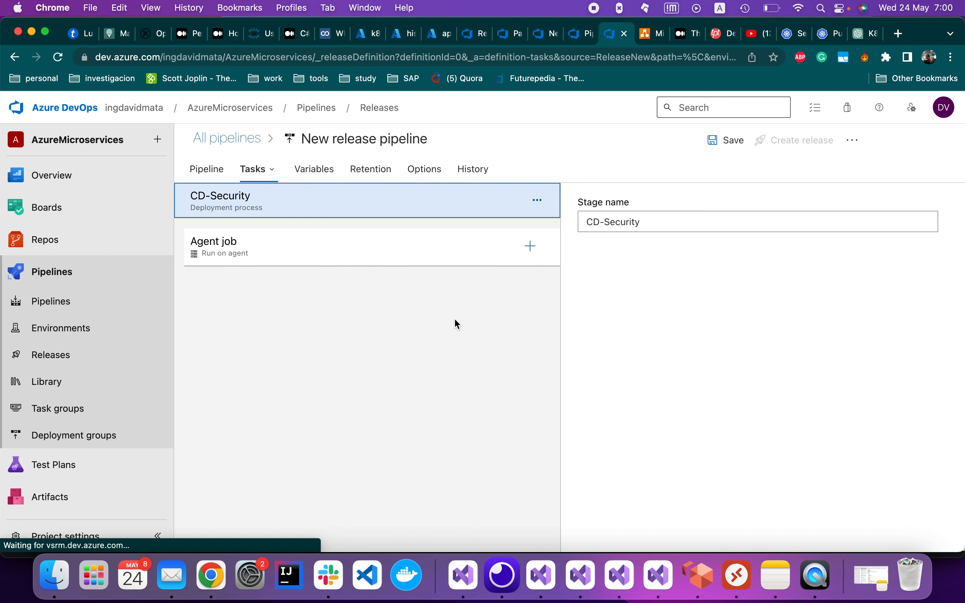
pyautogui.click(328, 246)
pyautogui.tripleClick(654, 262)
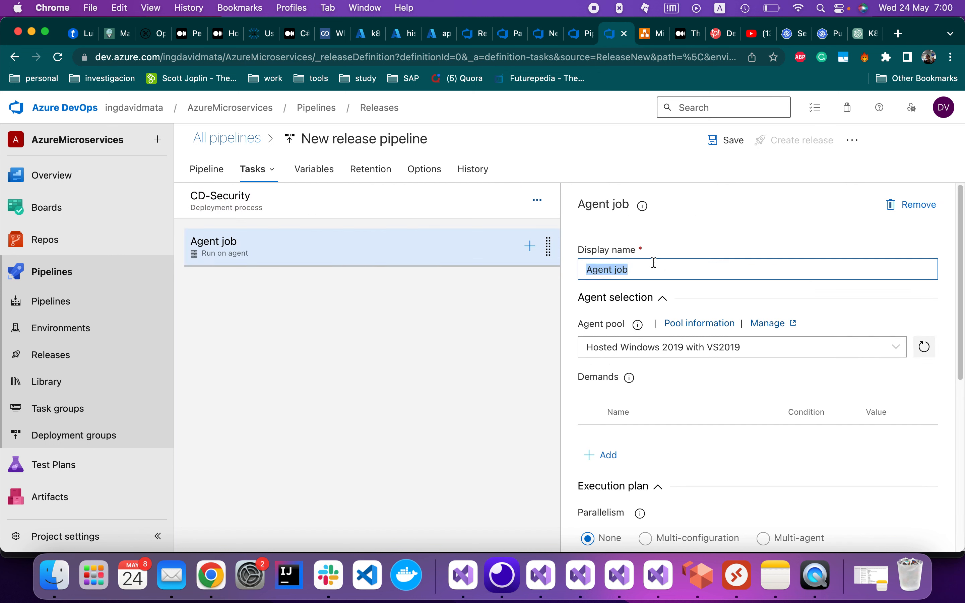
pyautogui.write('CD-')
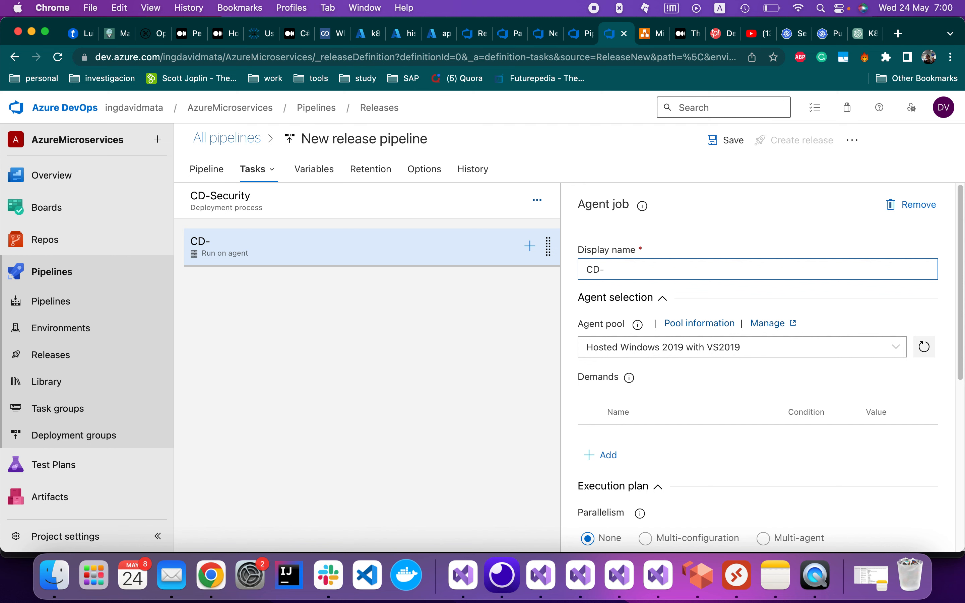
pyautogui.write('Security-Job')
# Set CD-Security-Job's agent pool to Azure Pipelines with the ubuntu-22.04 agent specification, and review the remaining job settings
pyautogui.click(824, 342)
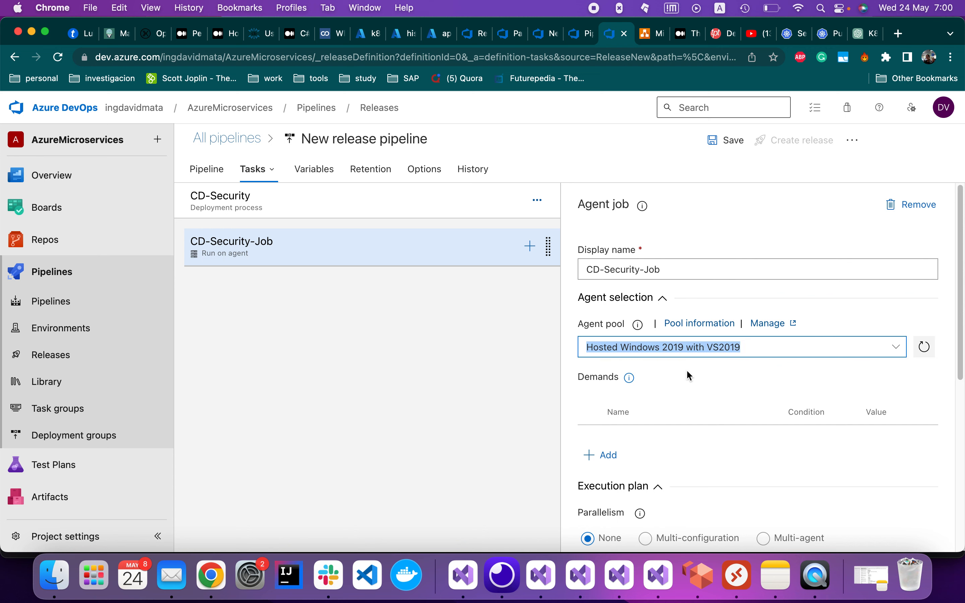
pyautogui.click(901, 350)
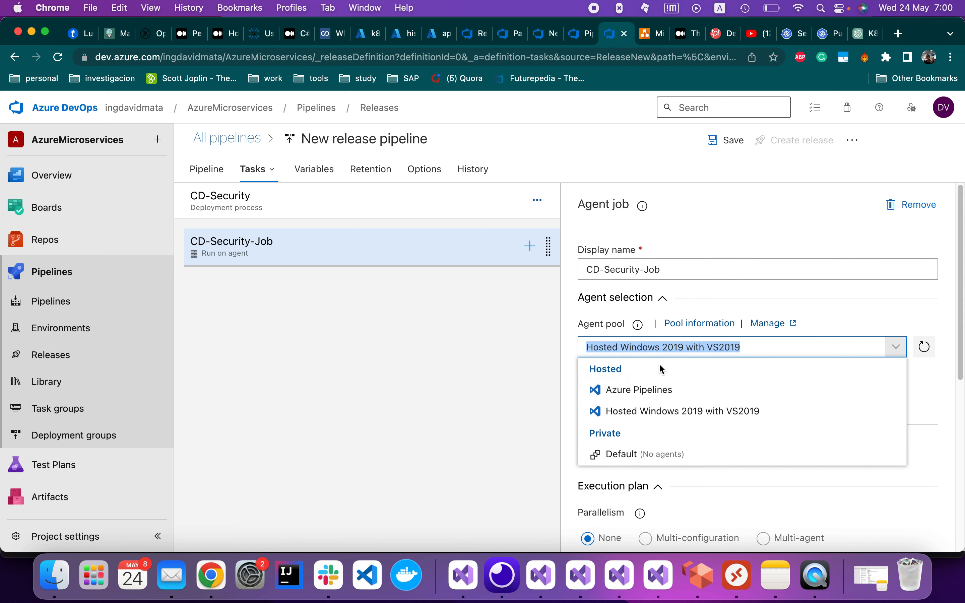
pyautogui.click(662, 389)
pyautogui.click(918, 385)
pyautogui.scroll(-5, 674, 441)
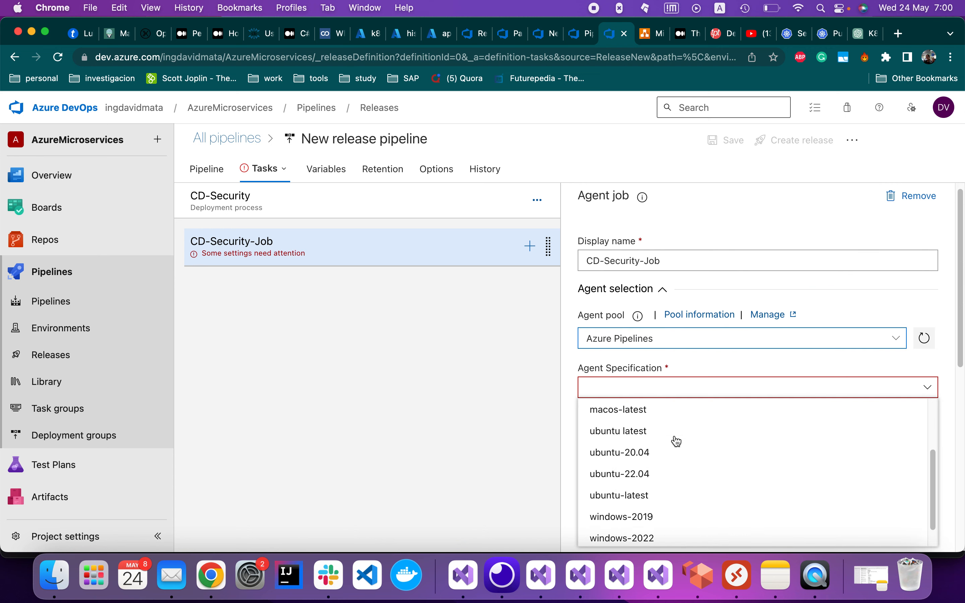
pyautogui.click(678, 452)
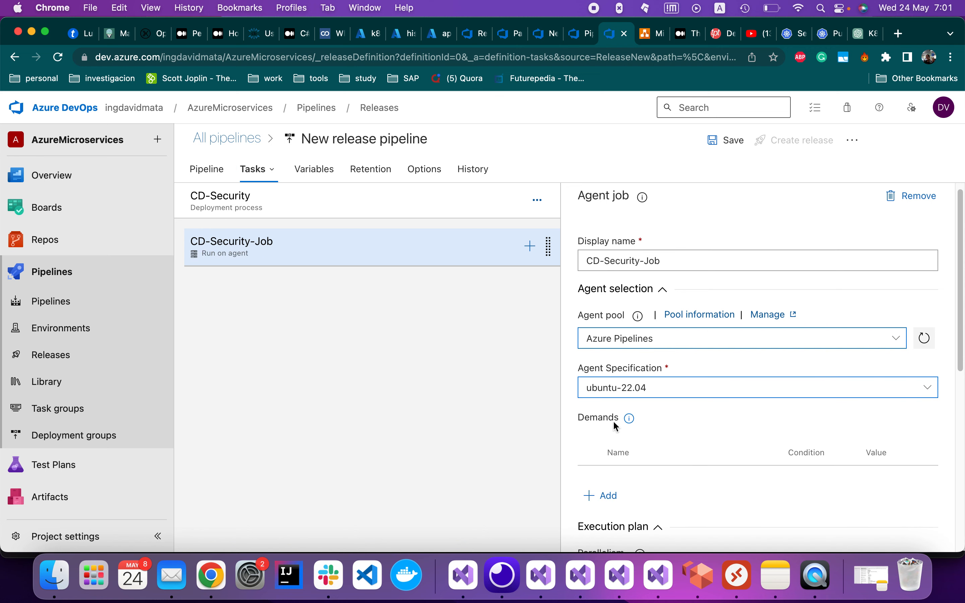
pyautogui.scroll(-7, 615, 427)
pyautogui.scroll(-3, 616, 427)
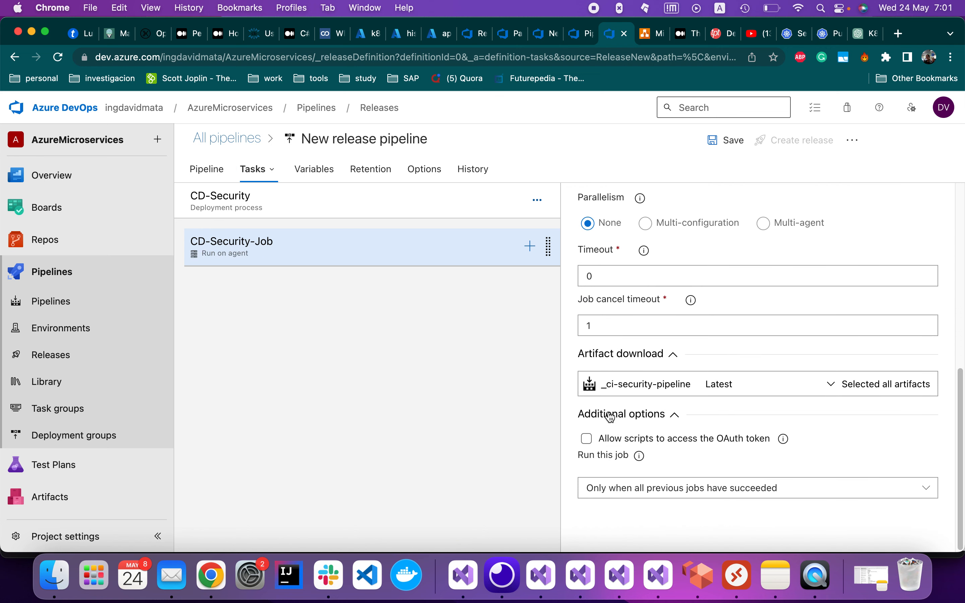
# Add a Replace Tokens task to CD-Security-Job and open its settings
pyautogui.click(530, 246)
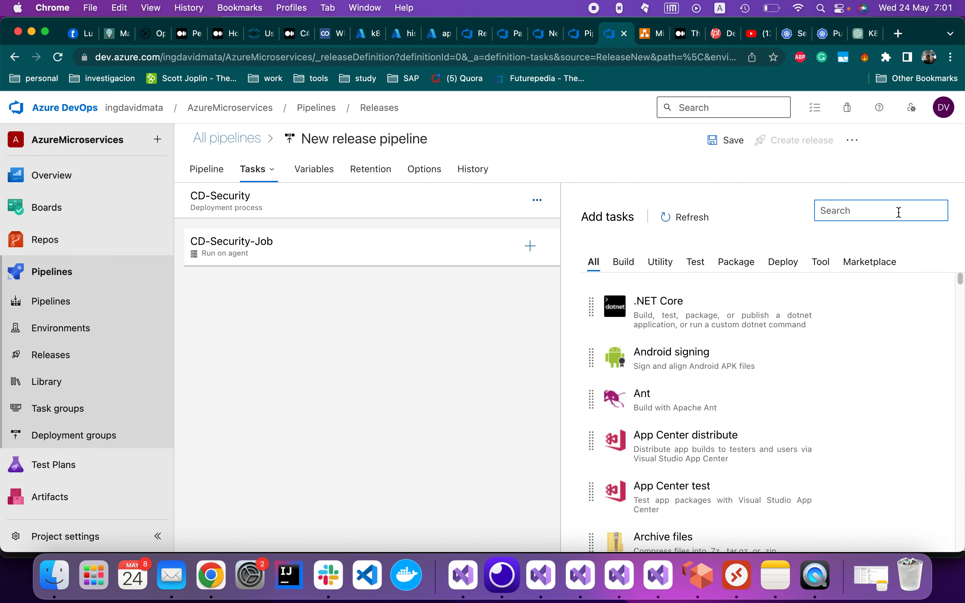
pyautogui.write('repla')
pyautogui.click(883, 316)
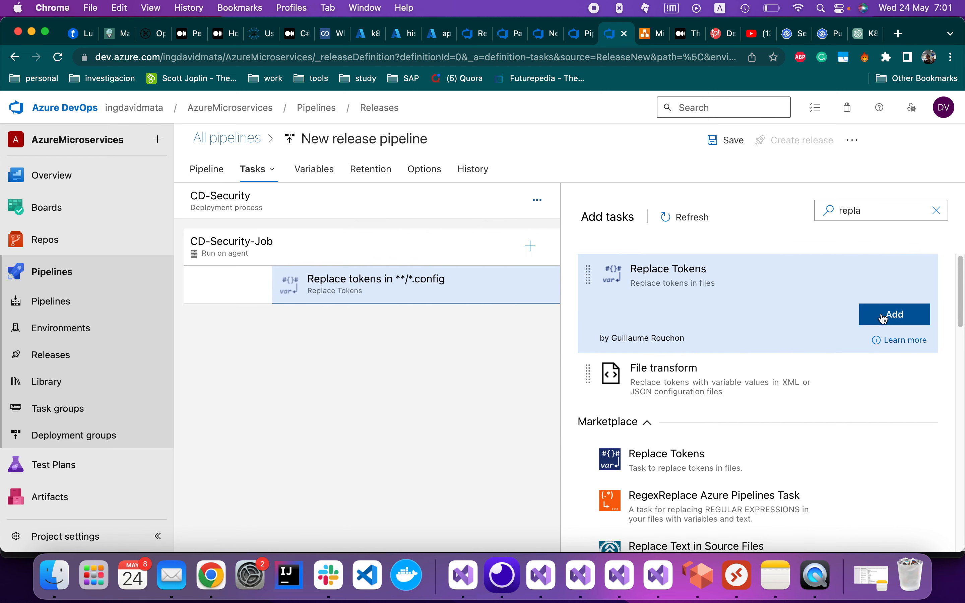
pyautogui.click(331, 302)
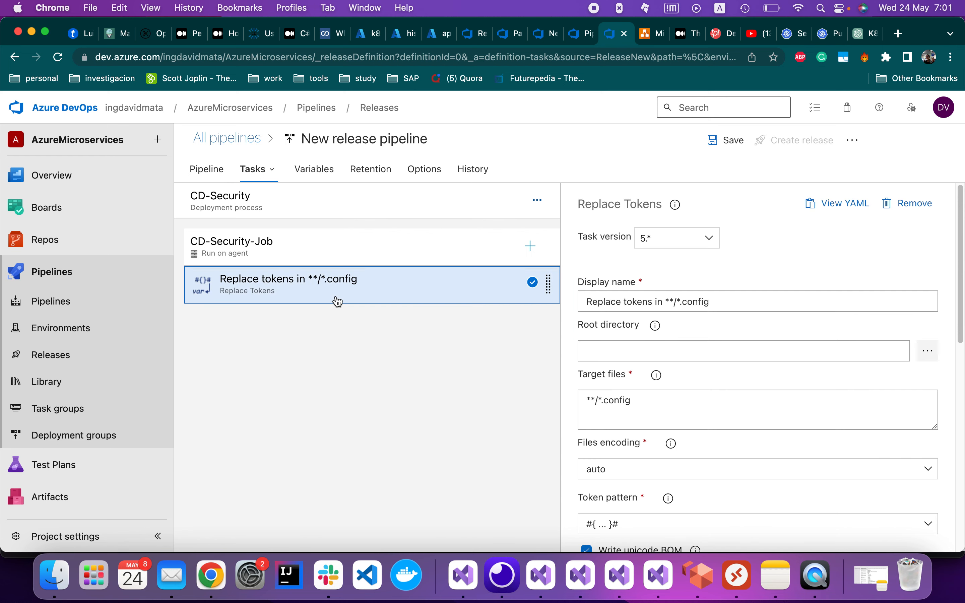
# Set the Replace Tokens root directory to the linked artifact folder _ci-security-pipeline/drop
pyautogui.click(923, 352)
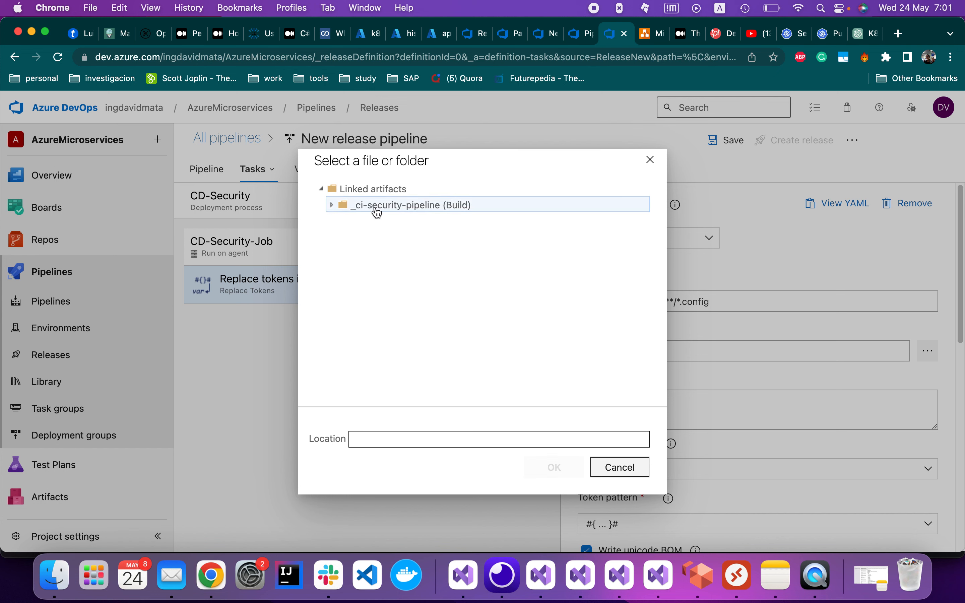
pyautogui.click(341, 206)
pyautogui.click(373, 222)
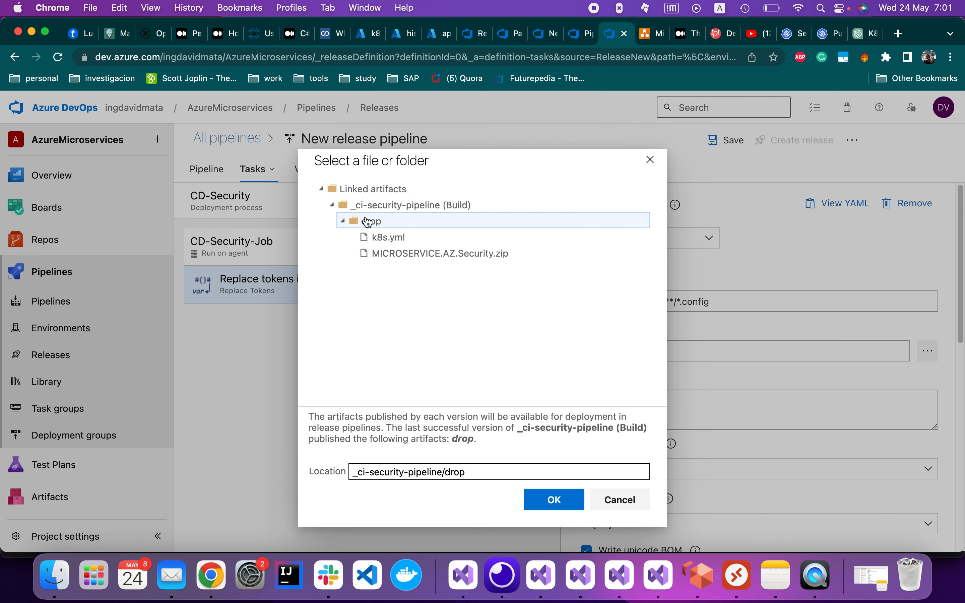
pyautogui.click(555, 499)
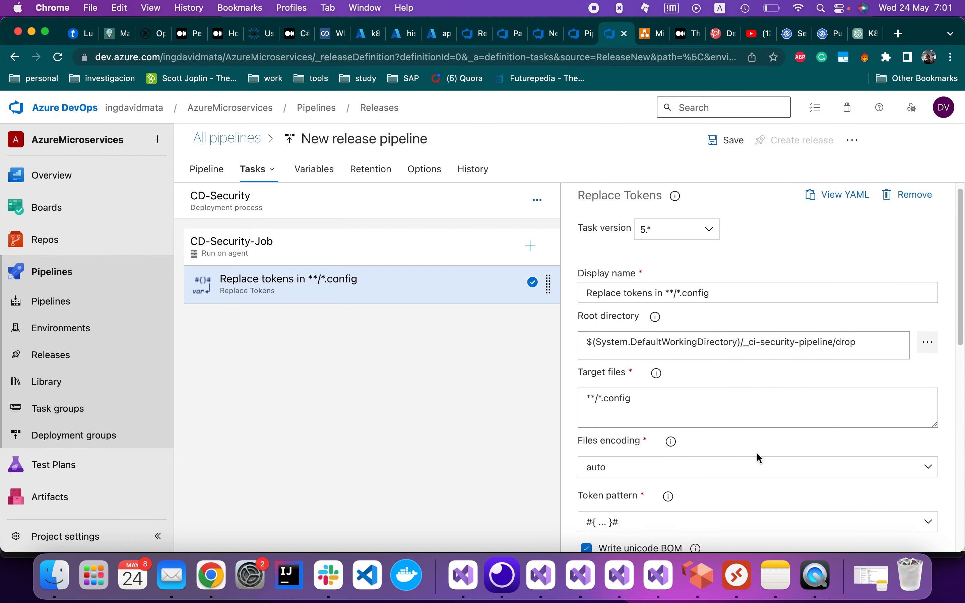
# Set the Replace Tokens target files to **/*.yml and the token pattern to __ ... __
pyautogui.scroll(-1, 755, 452)
pyautogui.click(695, 396)
pyautogui.doubleClick(662, 387)
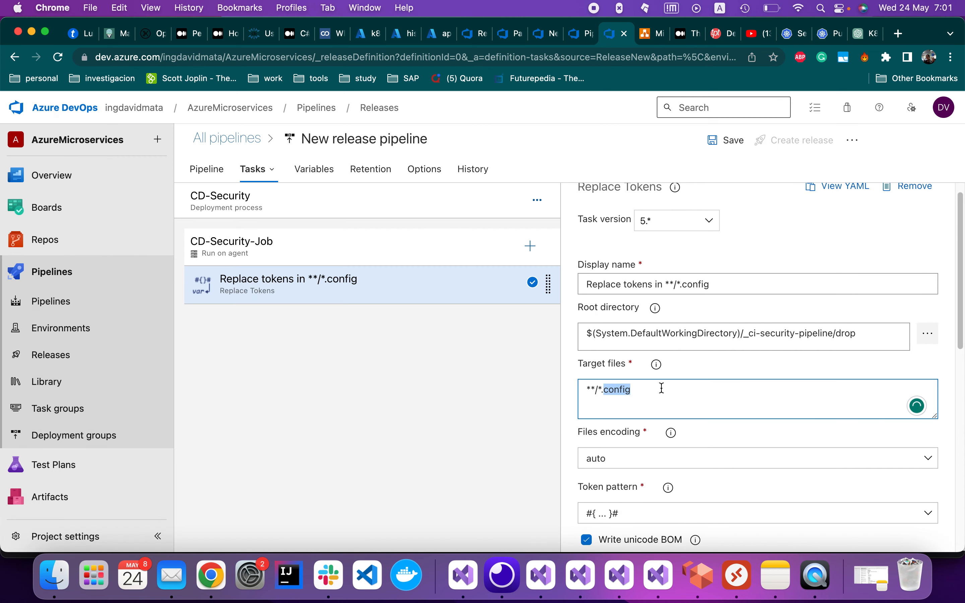
pyautogui.write('yml')
pyautogui.scroll(-2, 600, 407)
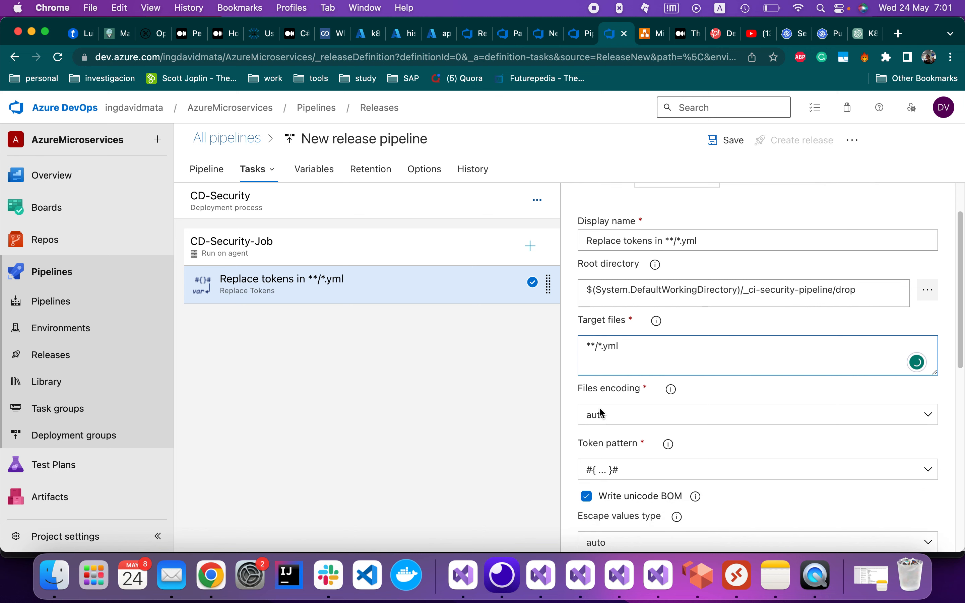
pyautogui.click(782, 475)
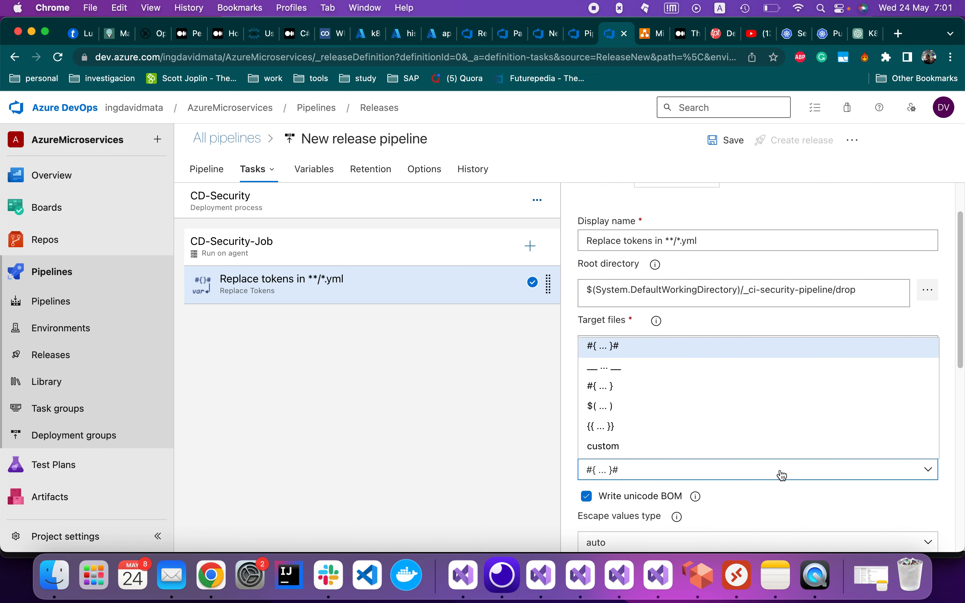
pyautogui.click(645, 368)
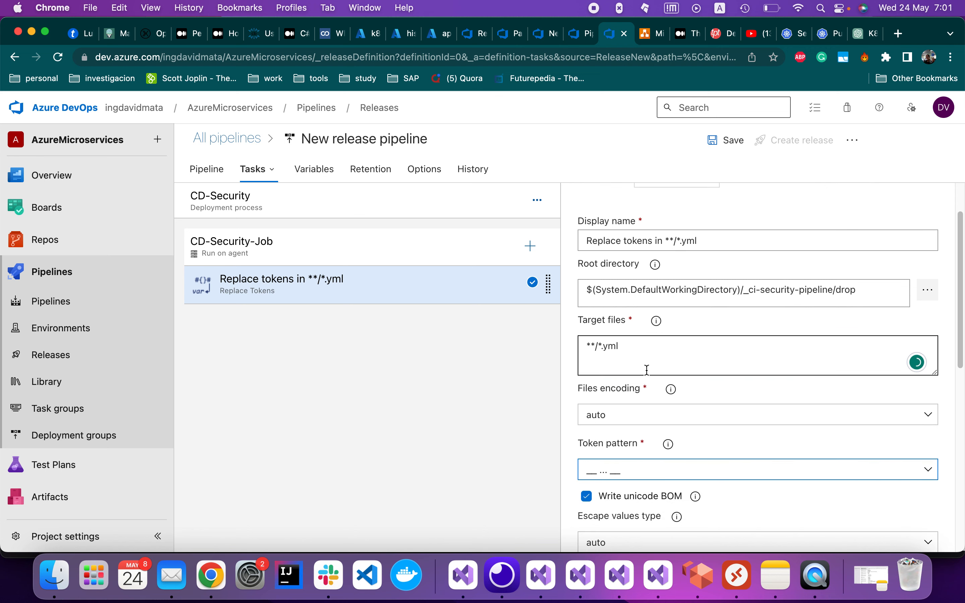
pyautogui.click(389, 306)
# Find the Kubectl task, add it to CD-Security-Job after Replace Tokens, and open its settings
pyautogui.click(531, 248)
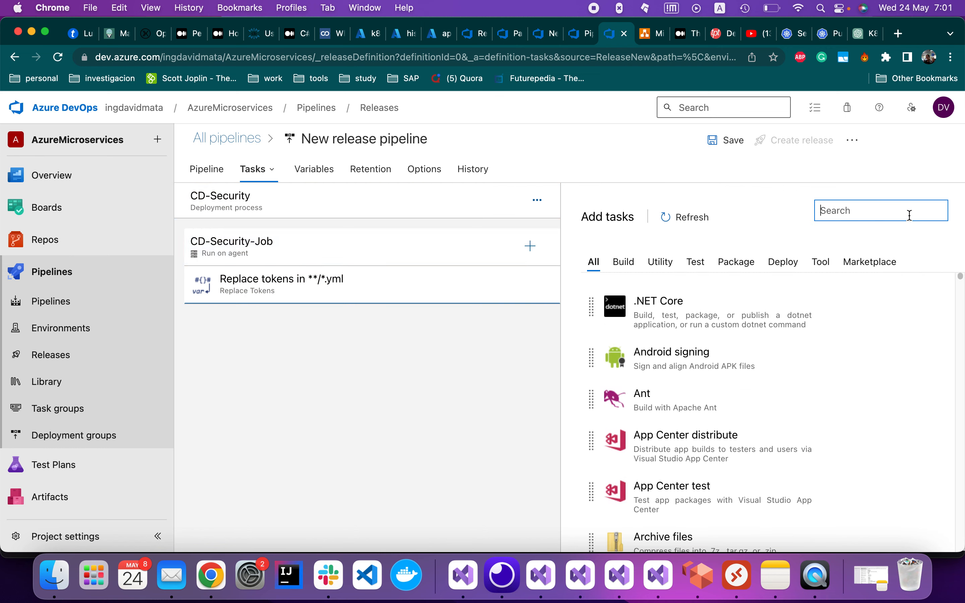
pyautogui.write('kub')
pyautogui.moveTo(696, 297)
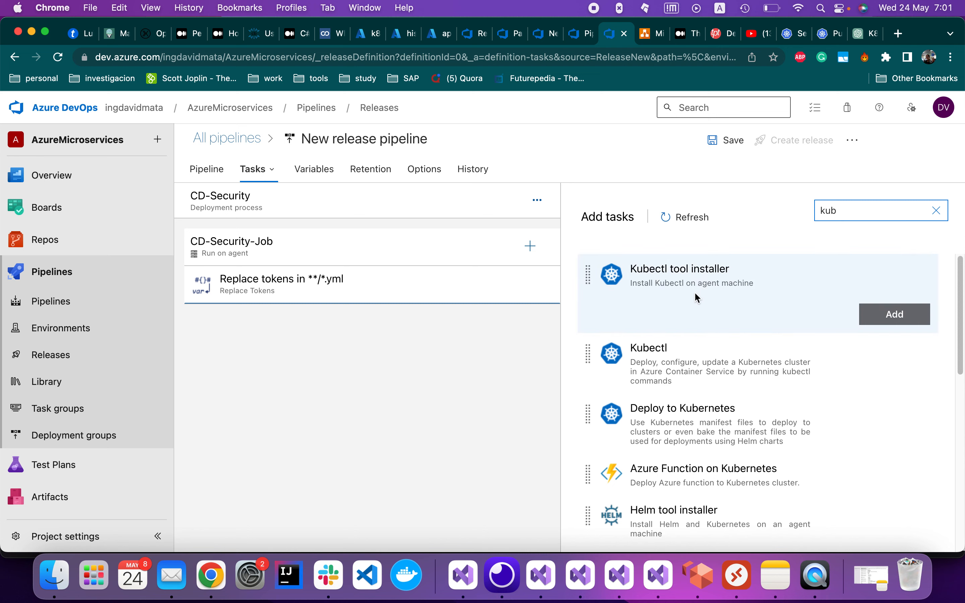
pyautogui.click(684, 350)
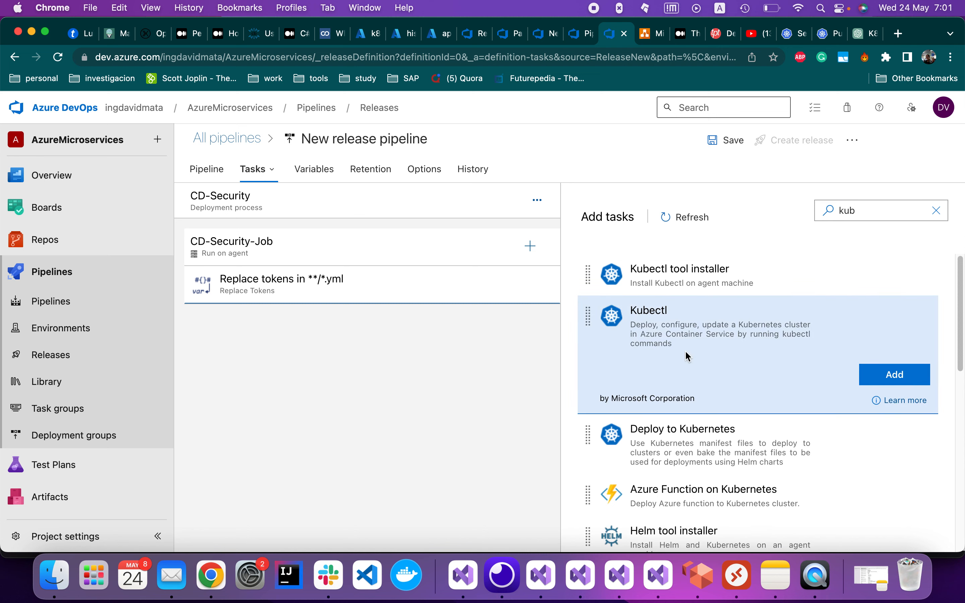
pyautogui.click(890, 376)
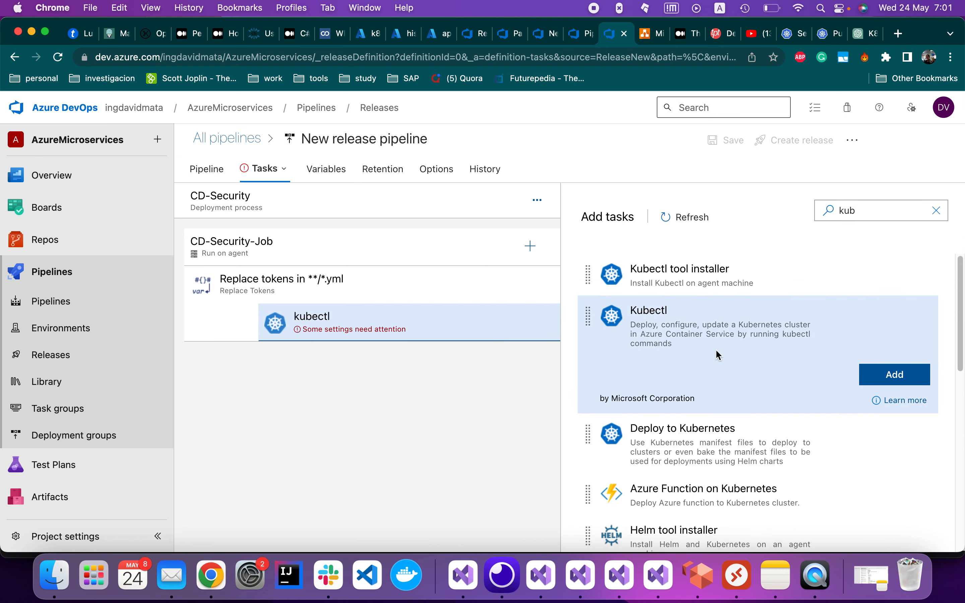
pyautogui.click(375, 323)
# Set the Kubectl task's service connection type to Azure Resource Manager and its subscription to the available Pay-As-You-Go service connection
pyautogui.click(768, 387)
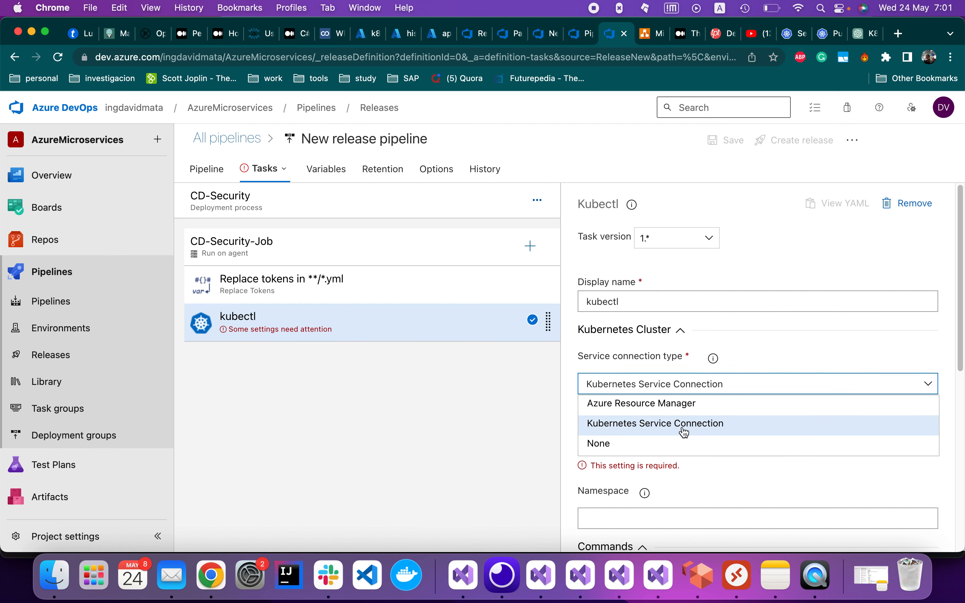
pyautogui.click(674, 406)
pyautogui.scroll(-2, 689, 422)
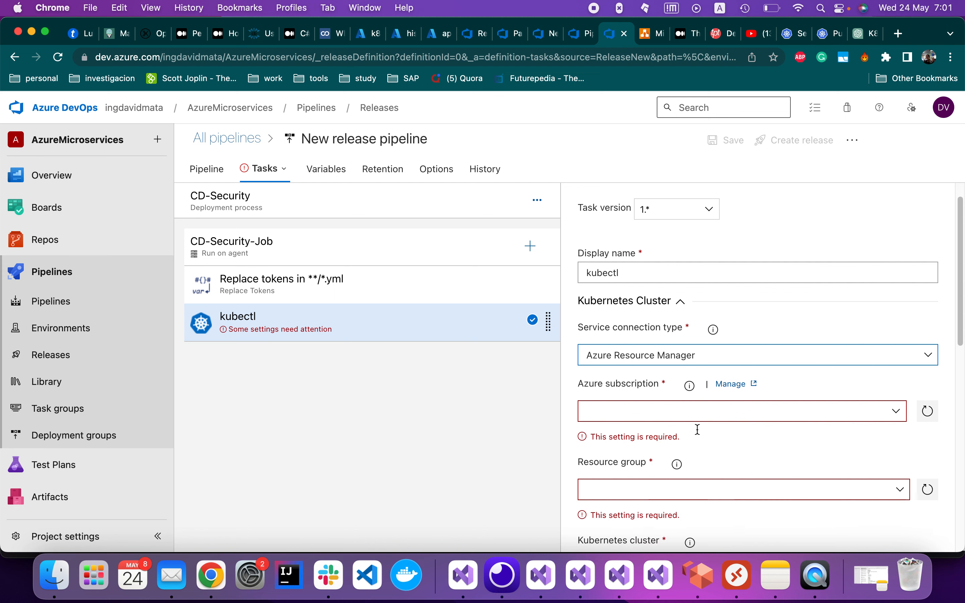
pyautogui.click(899, 415)
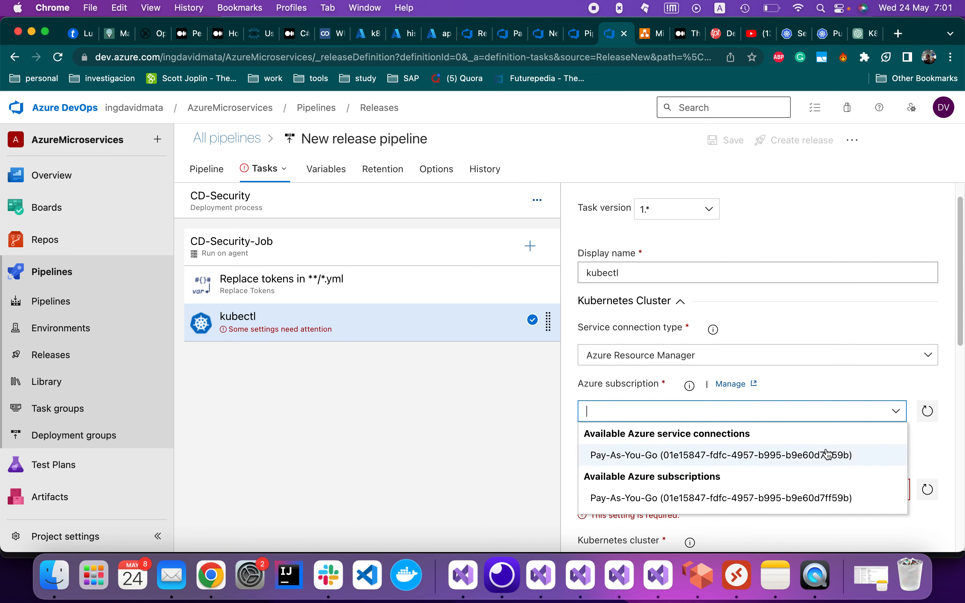
pyautogui.click(733, 457)
# Target the k8s cluster in the microservice4Azure resource group and enable the use of cluster admin credentials
pyautogui.scroll(-2, 727, 455)
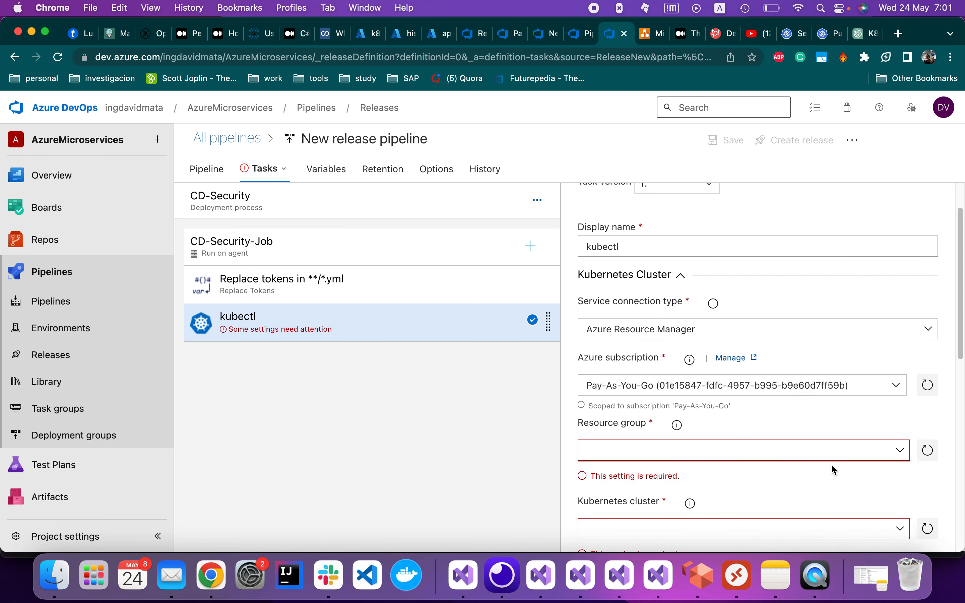
pyautogui.click(899, 451)
pyautogui.click(724, 476)
pyautogui.scroll(-5, 721, 475)
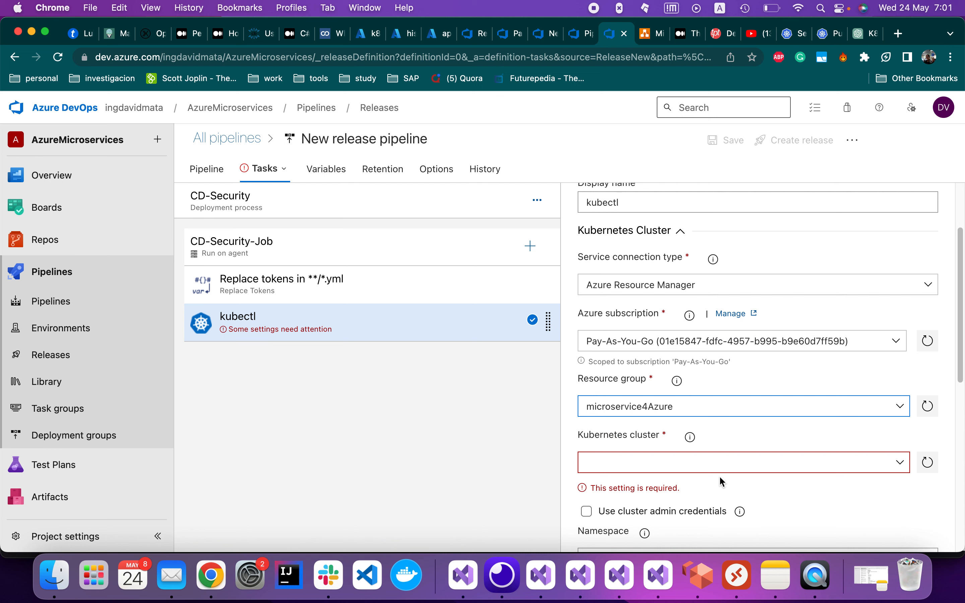
pyautogui.click(900, 393)
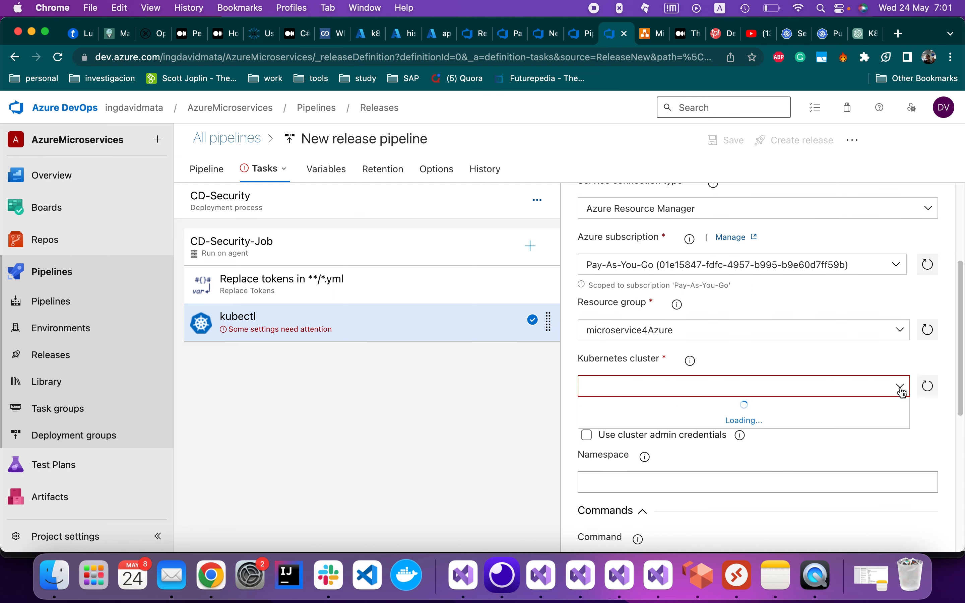
pyautogui.click(774, 411)
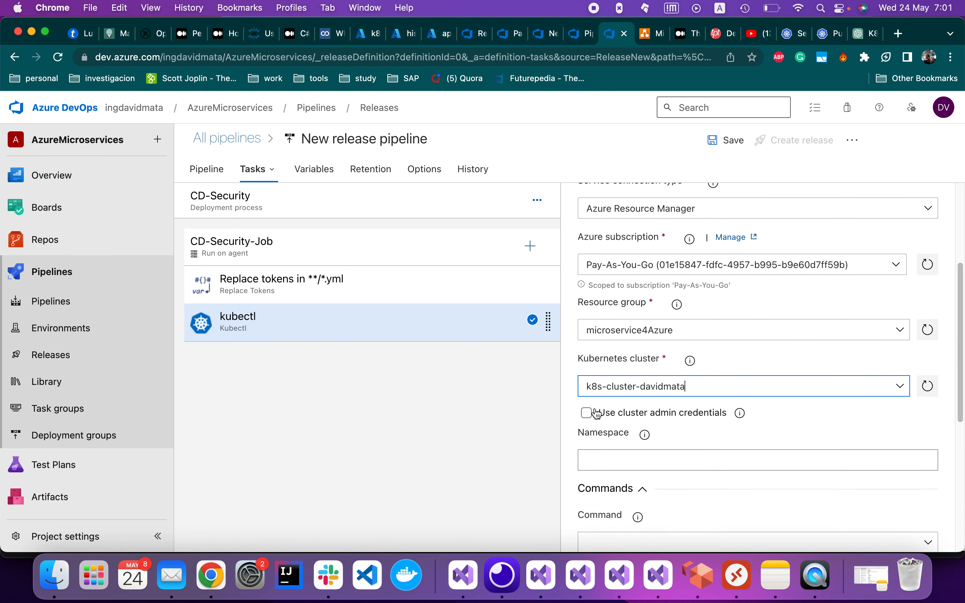
pyautogui.click(586, 410)
# Set the Kubectl command to apply and enable Use configuration
pyautogui.scroll(-2, 662, 449)
pyautogui.scroll(-1, 661, 448)
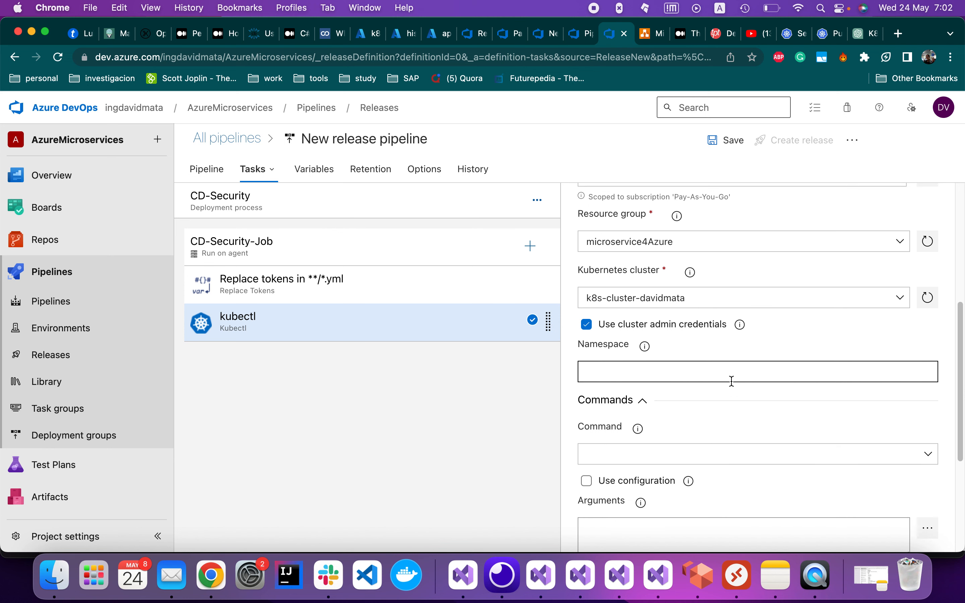
pyautogui.scroll(-2, 728, 397)
pyautogui.click(727, 392)
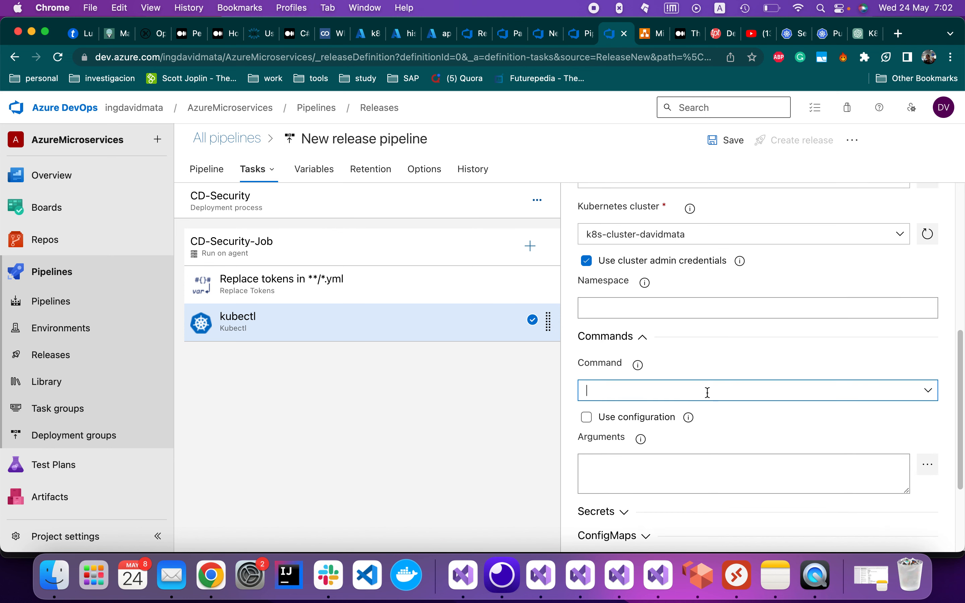
pyautogui.click(933, 392)
pyautogui.click(672, 224)
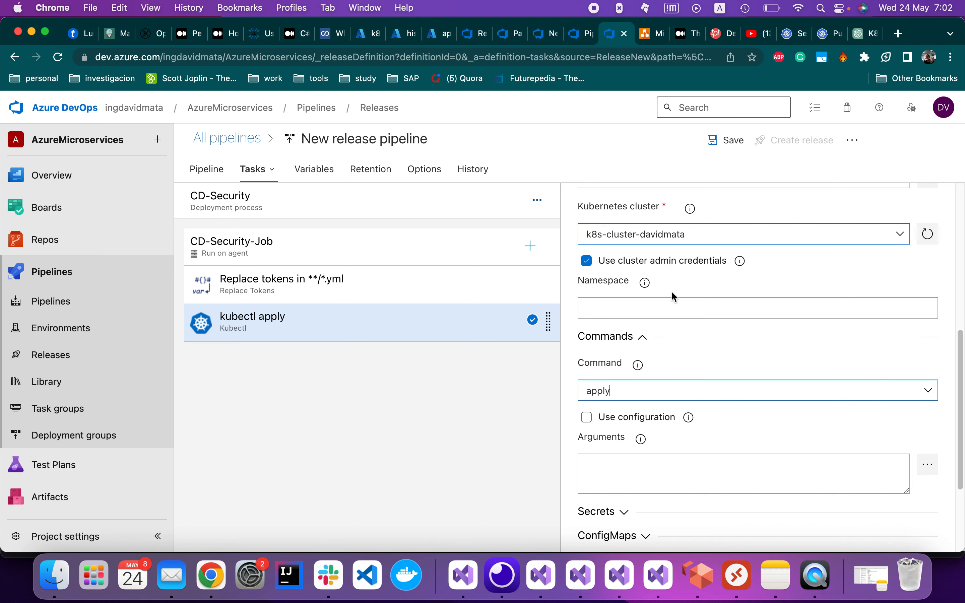
pyautogui.scroll(-1, 663, 448)
pyautogui.click(601, 394)
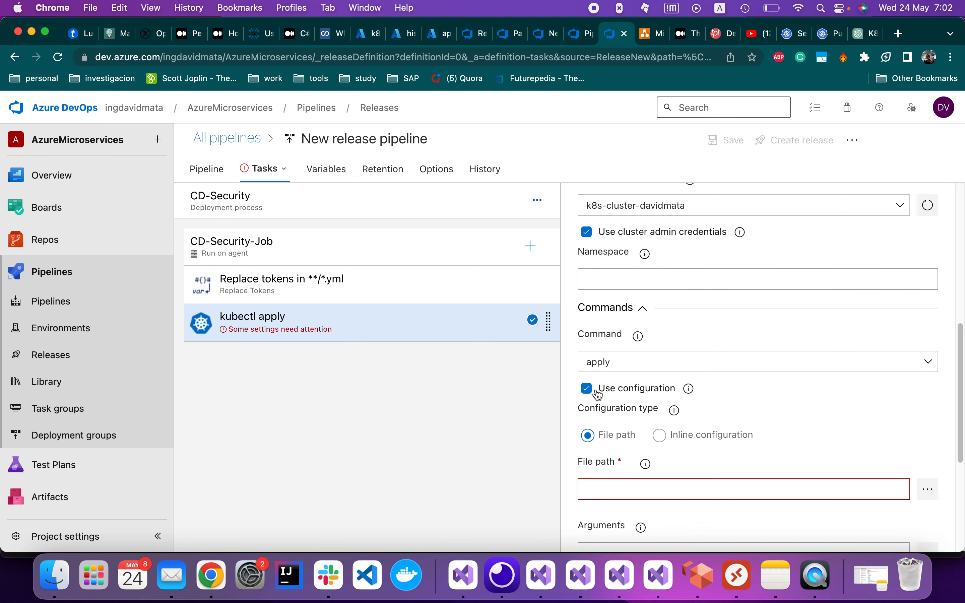
# Set the Kubectl configuration file path to the linked artifact file _ci-security-pipeline/drop/k8s.yml
pyautogui.scroll(-1, 683, 412)
pyautogui.click(927, 456)
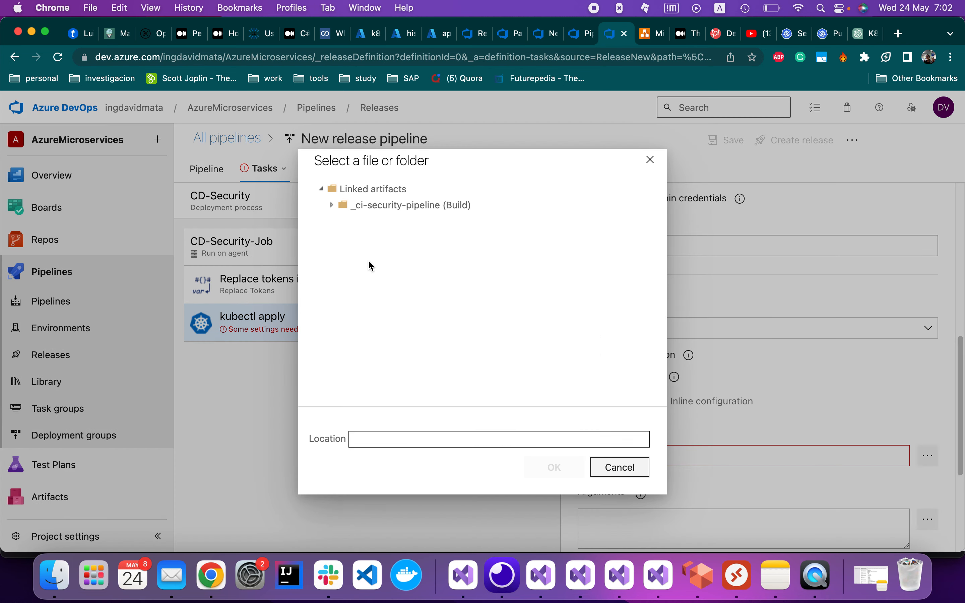
pyautogui.click(347, 205)
pyautogui.click(350, 218)
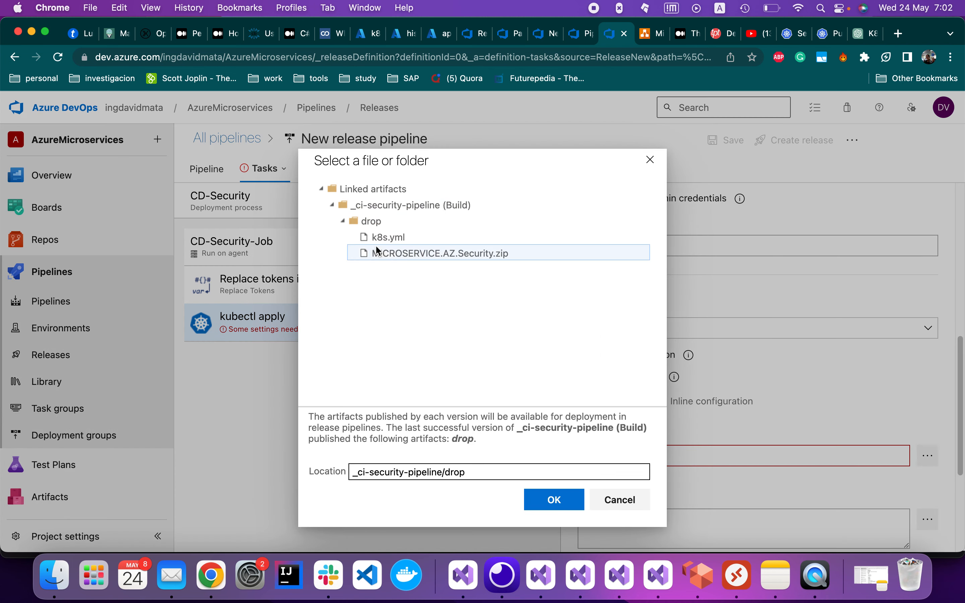
pyautogui.click(394, 255)
pyautogui.click(404, 241)
pyautogui.click(555, 498)
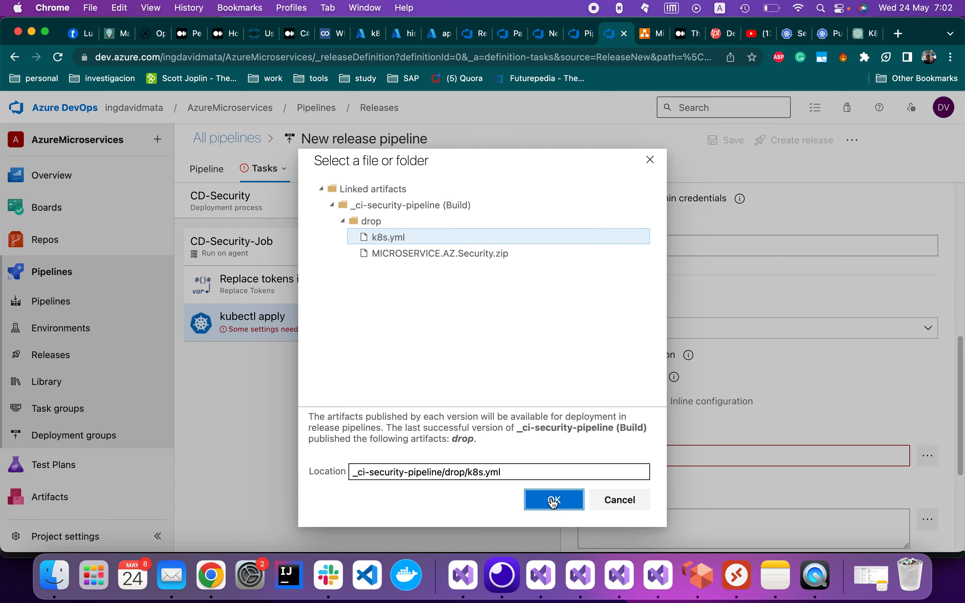
# Expand the Kubectl task's Secrets settings, switch to Visual Studio, and copy the imagePullSecrets name from aks8.yml
pyautogui.scroll(-1, 767, 474)
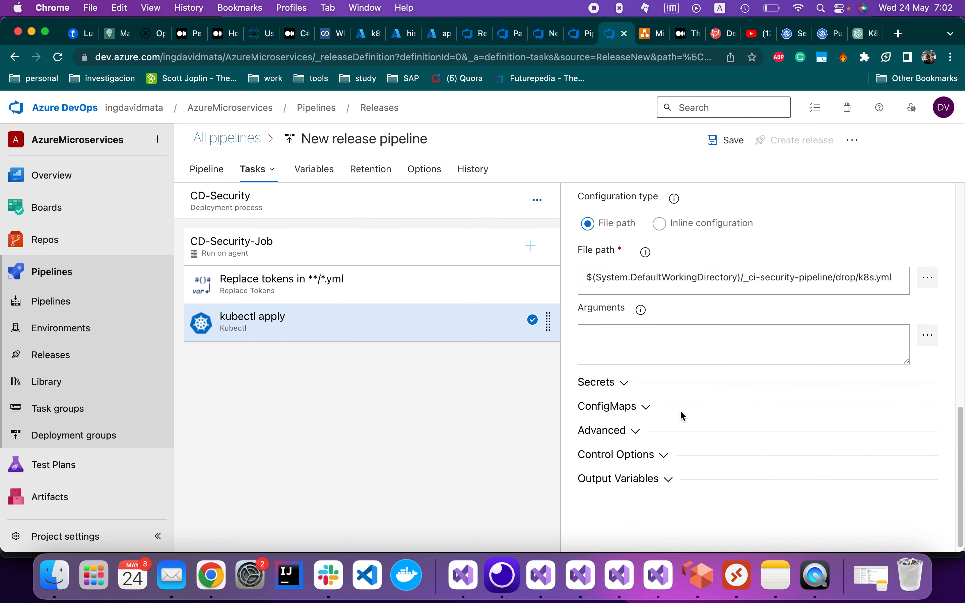
pyautogui.click(612, 383)
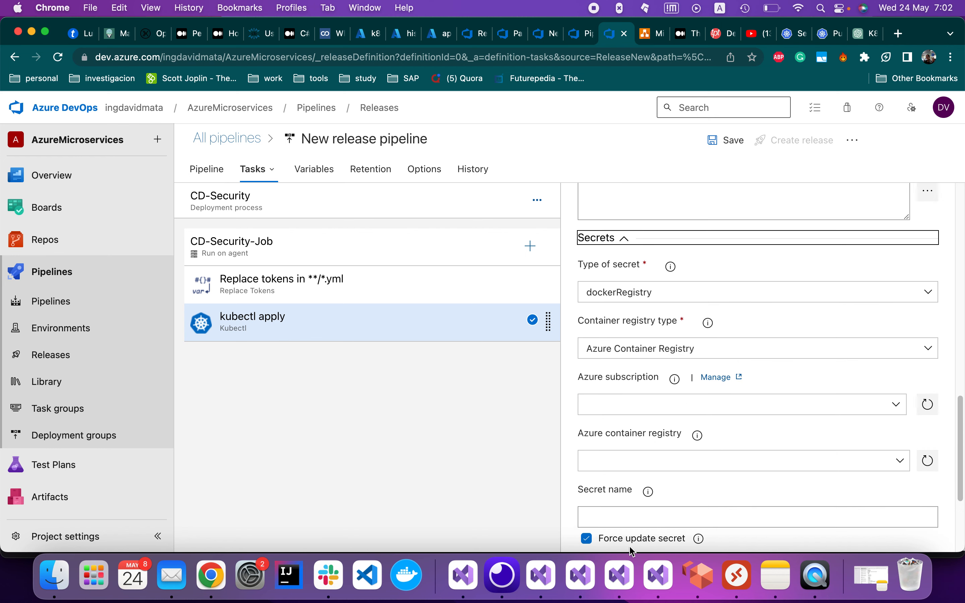
pyautogui.click(585, 578)
pyautogui.scroll(-10, 475, 318)
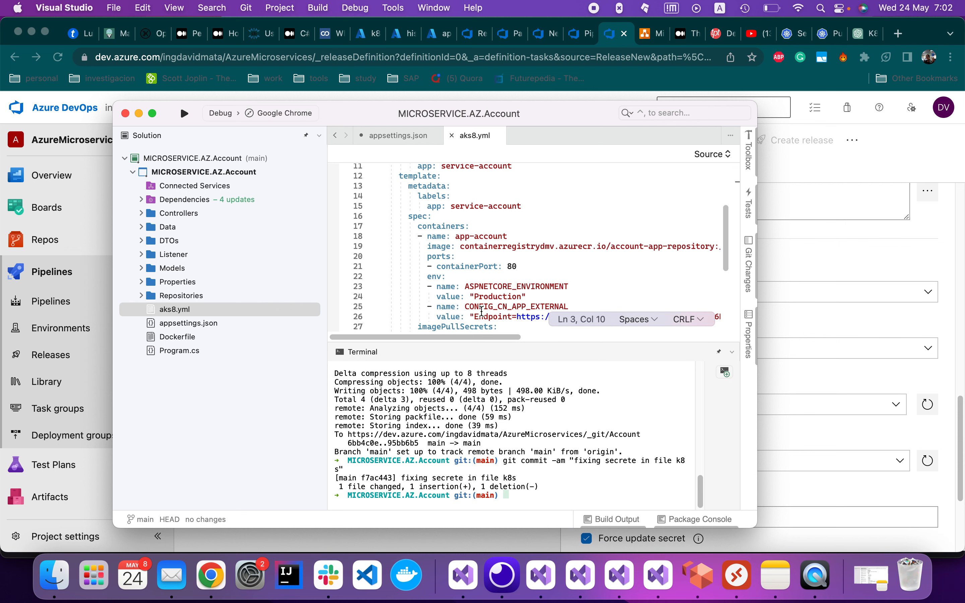
pyautogui.scroll(1, 459, 207)
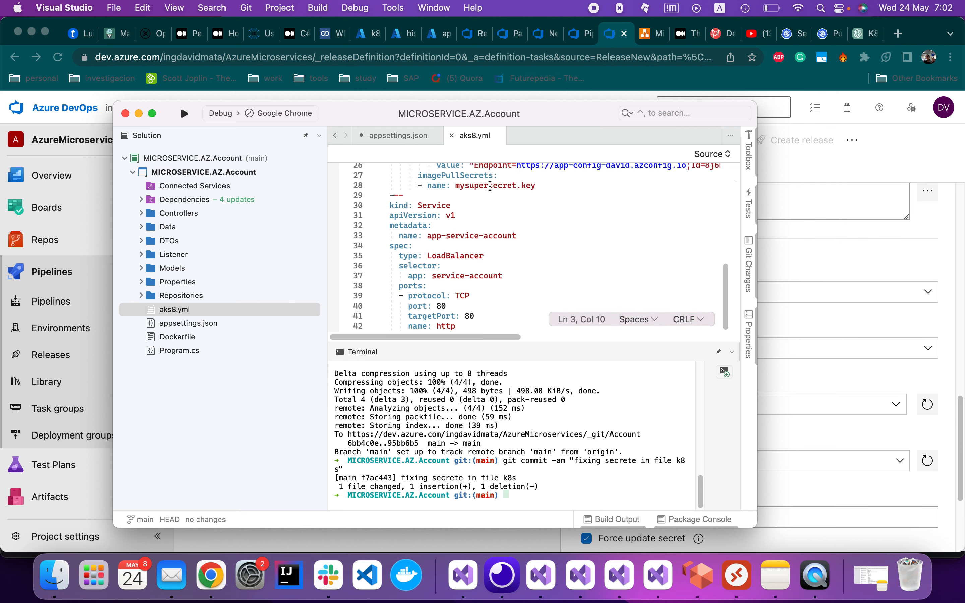
pyautogui.doubleClick(490, 185)
pyautogui.moveTo(544, 187); pyautogui.dragTo(454, 184)
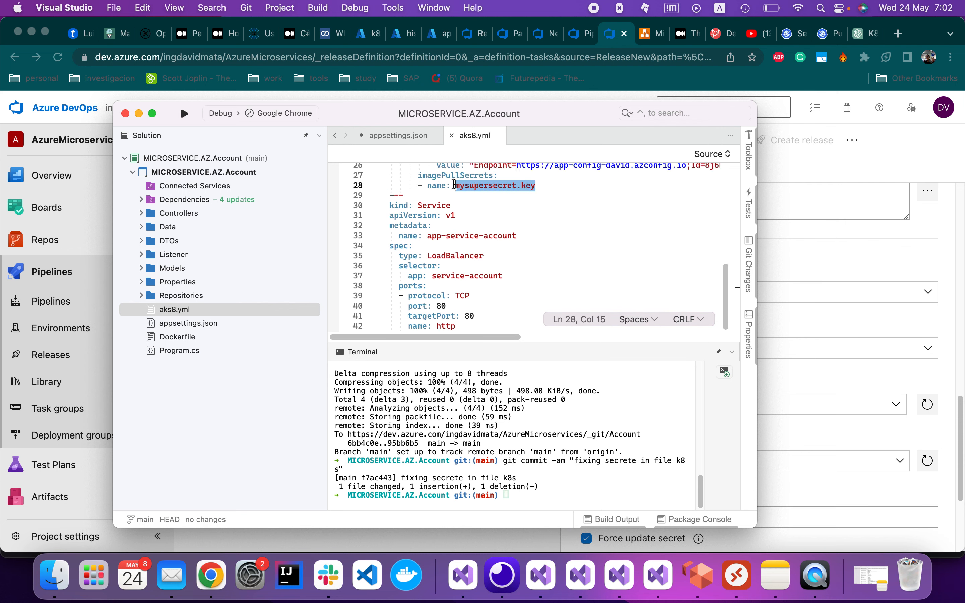
pyautogui.press('super+c')
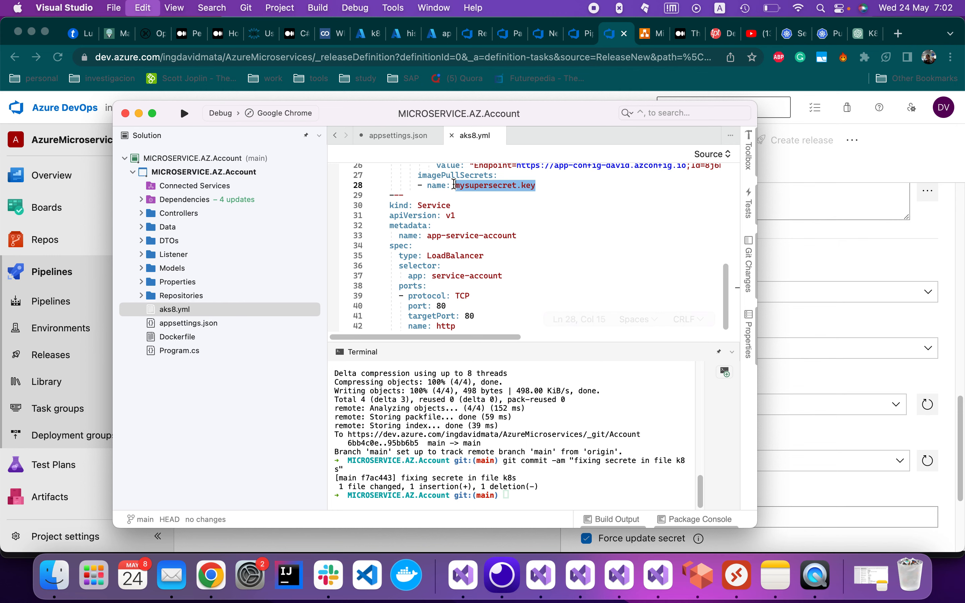
# Return to Azure DevOps in Chrome and enter mysupersecret.key as the Kubectl task's secret name
pyautogui.press('super+Tab')
pyautogui.click(650, 404)
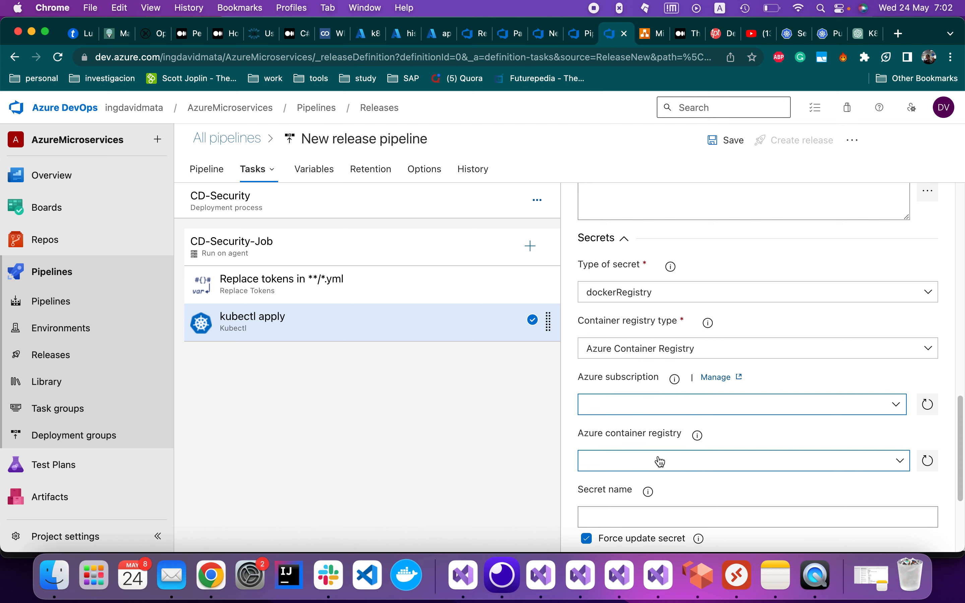
pyautogui.click(662, 516)
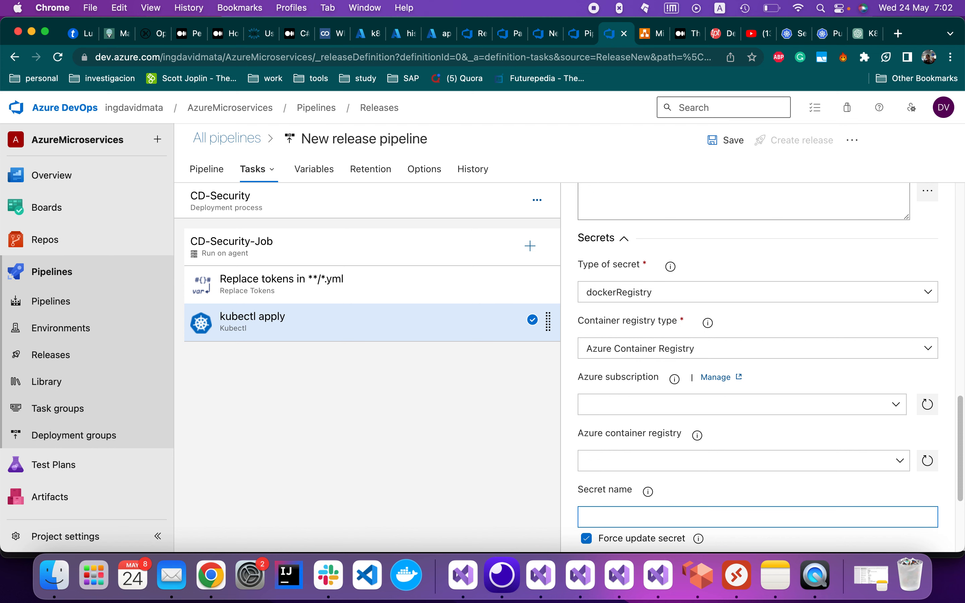
pyautogui.press('super+v')
# Set the Secrets subscription to the Pay-As-You-Go service connection and the Azure container registry to containerregistrydmv
pyautogui.click(859, 403)
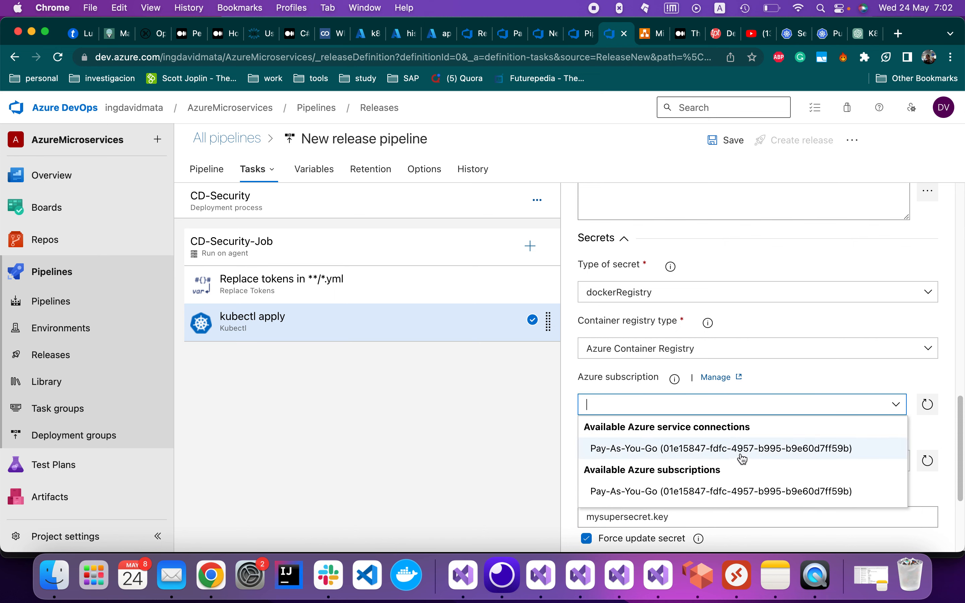
pyautogui.click(740, 450)
pyautogui.scroll(-1, 741, 455)
pyautogui.click(890, 437)
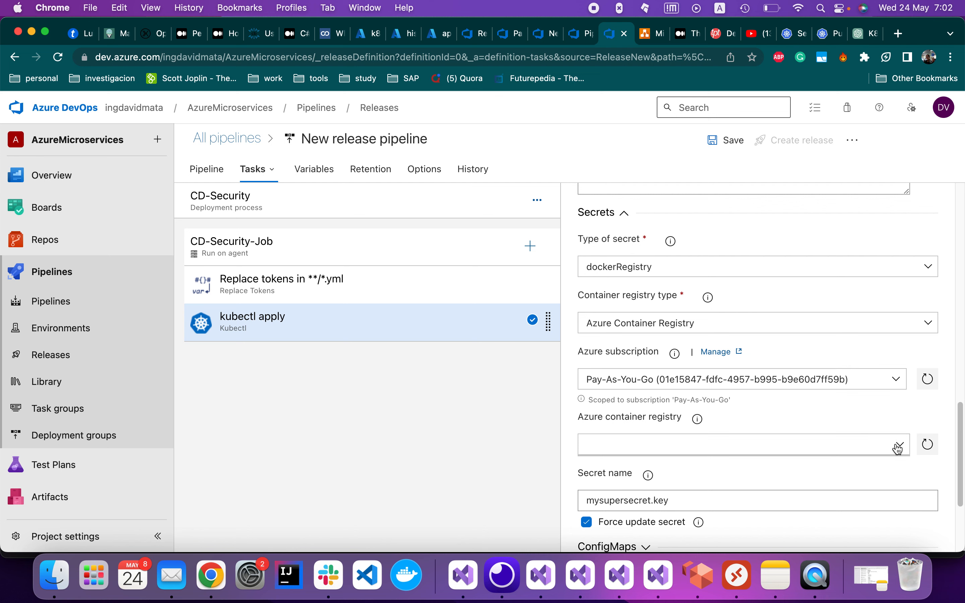
pyautogui.click(744, 462)
# In the advanced Kubectl settings, clear the version spec and enable the check for the latest version
pyautogui.scroll(-1, 744, 463)
pyautogui.scroll(-5, 742, 459)
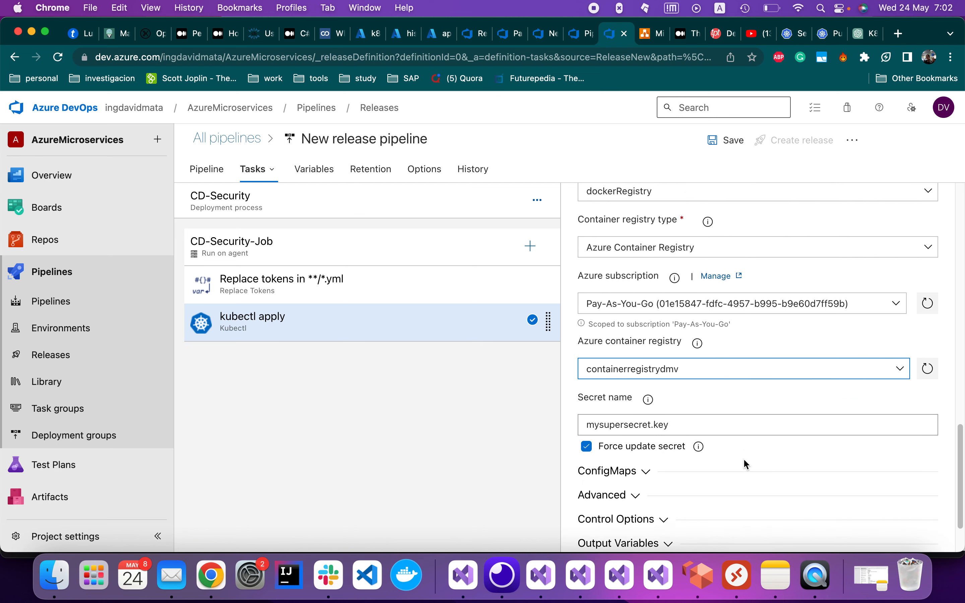
pyautogui.click(636, 423)
pyautogui.scroll(-5, 669, 426)
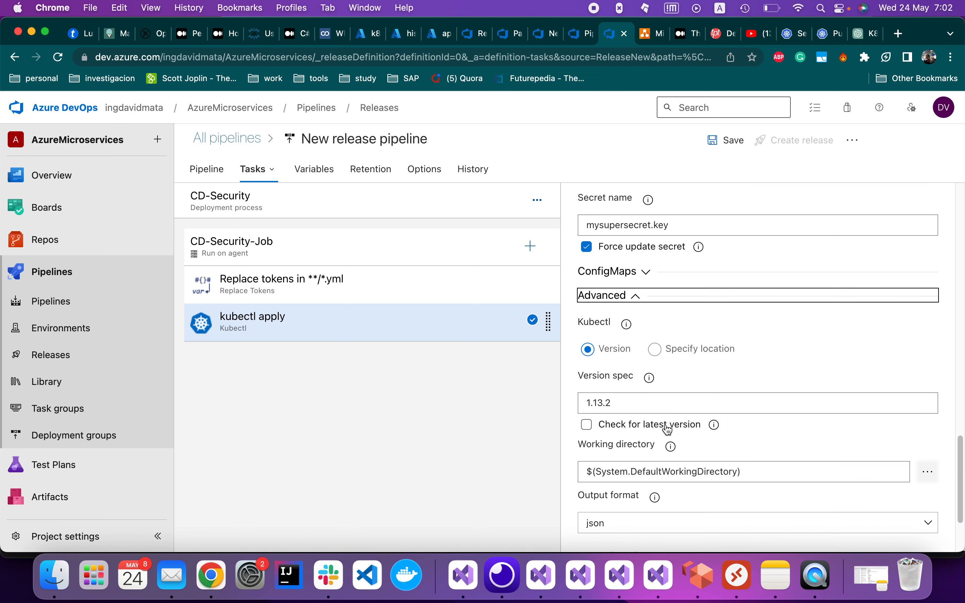
pyautogui.moveTo(631, 401); pyautogui.dragTo(523, 407)
pyautogui.press('BackSpace')
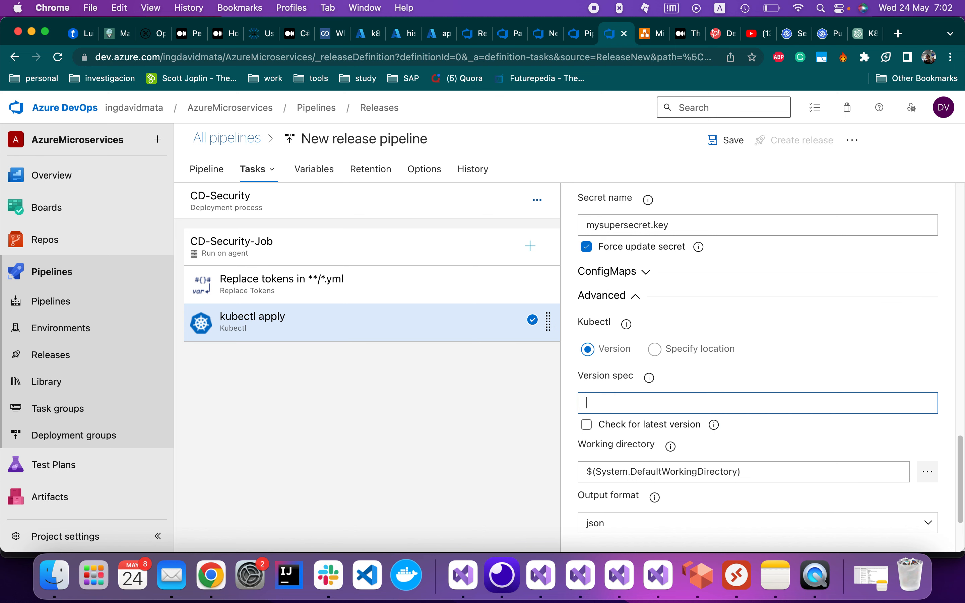
pyautogui.click(586, 425)
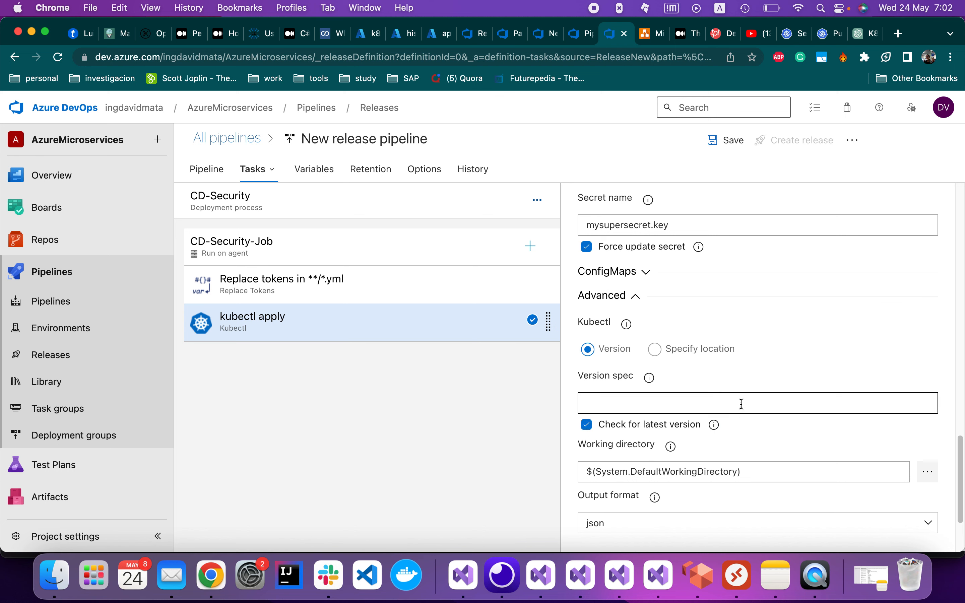
# Save the release pipeline in the root folder without a comment
pyautogui.scroll(-4, 743, 415)
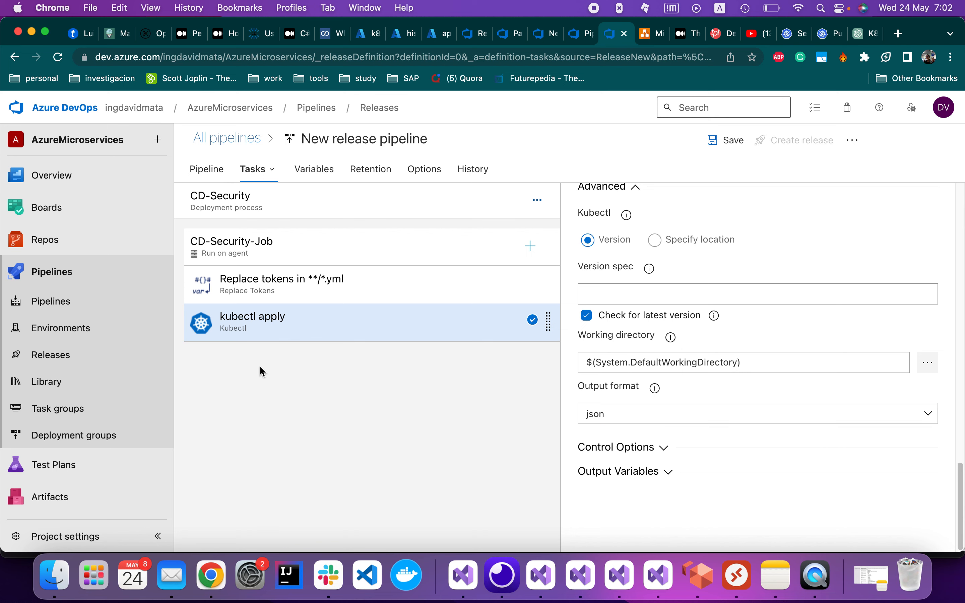
pyautogui.click(725, 146)
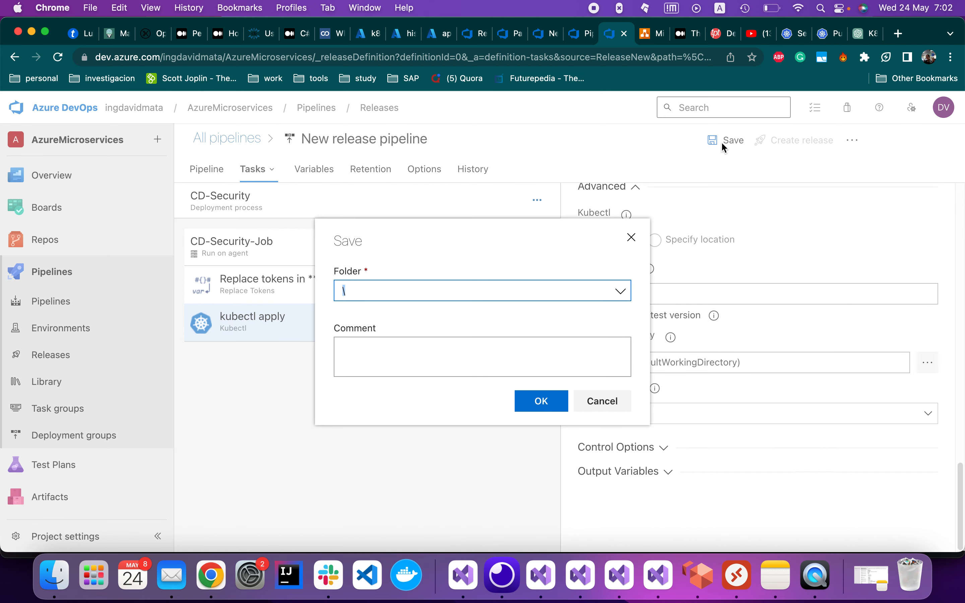
pyautogui.click(530, 405)
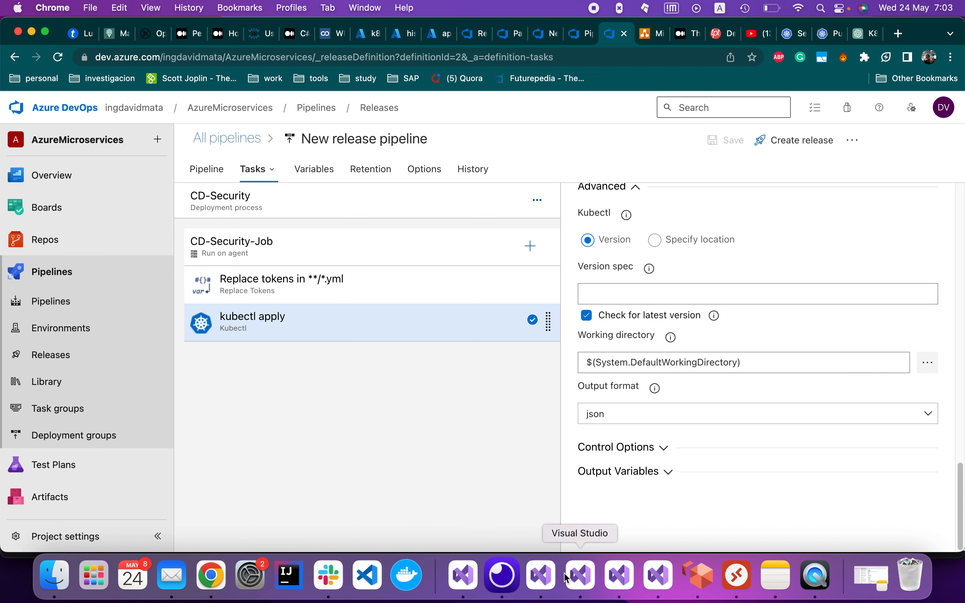
# Switch to the MICROSERVICE.AZ solution in Visual Studio and push the Security repository's committed k8s fix to the main branch on origin
pyautogui.click(580, 578)
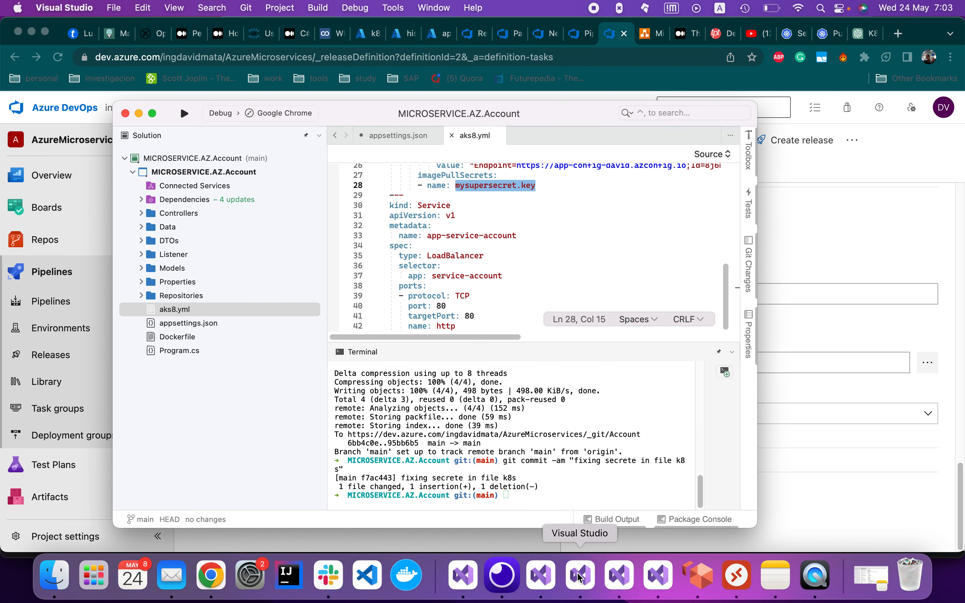
pyautogui.click(618, 576)
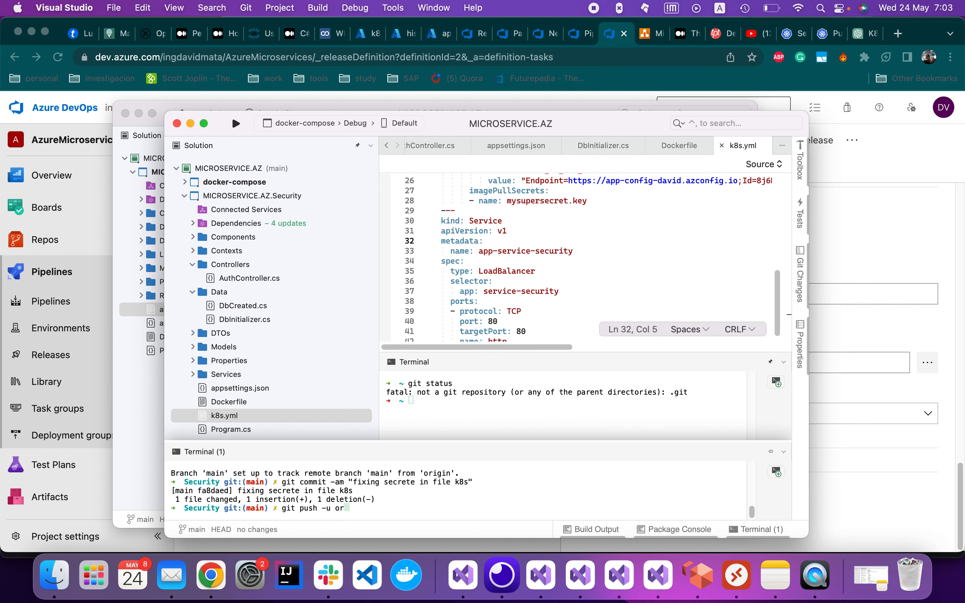
pyautogui.press('Return')
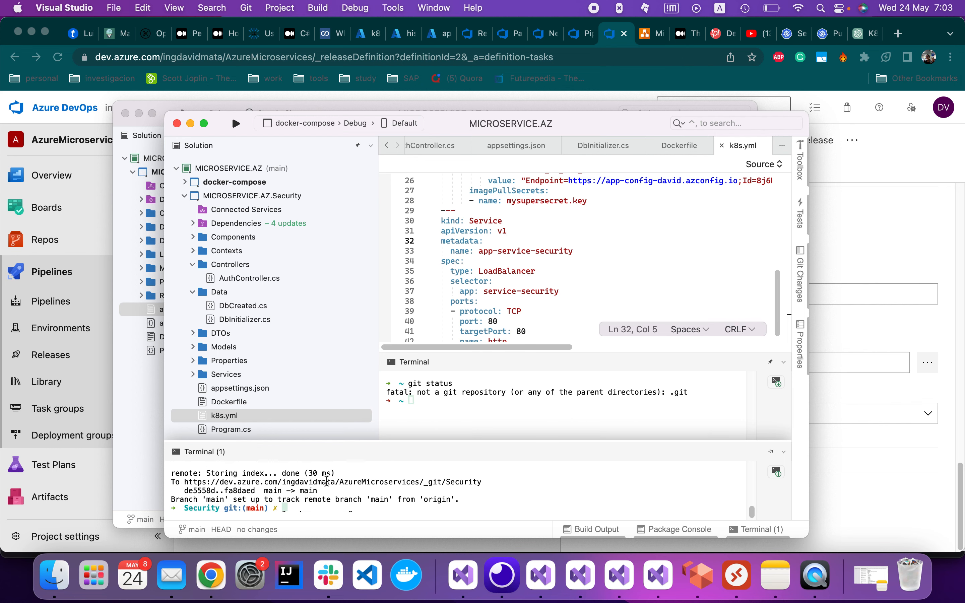
# Return to Azure DevOps in Chrome and open the release pipeline named New release pipeline for editing from the Releases list
pyautogui.click(607, 47)
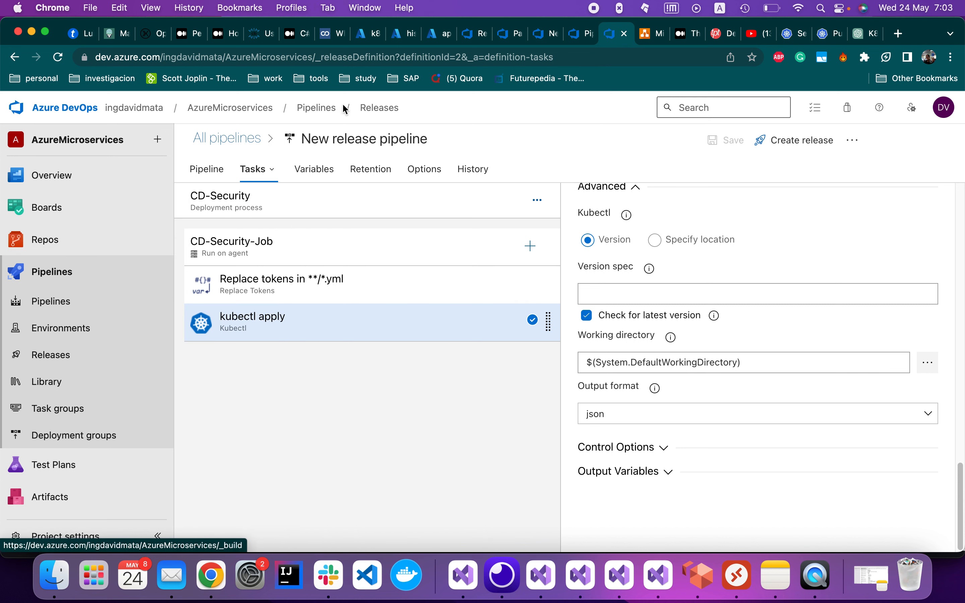
pyautogui.click(71, 354)
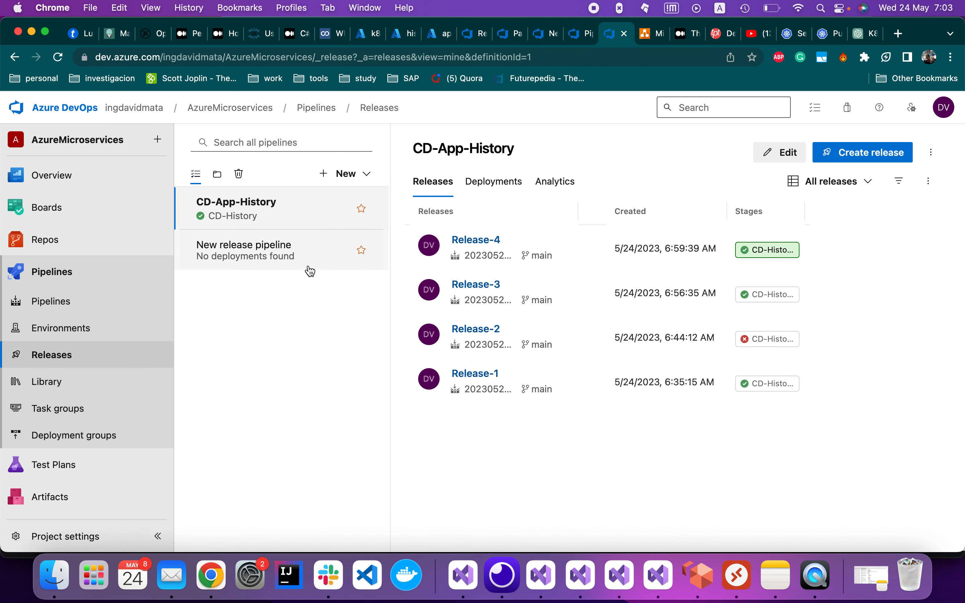
pyautogui.click(308, 263)
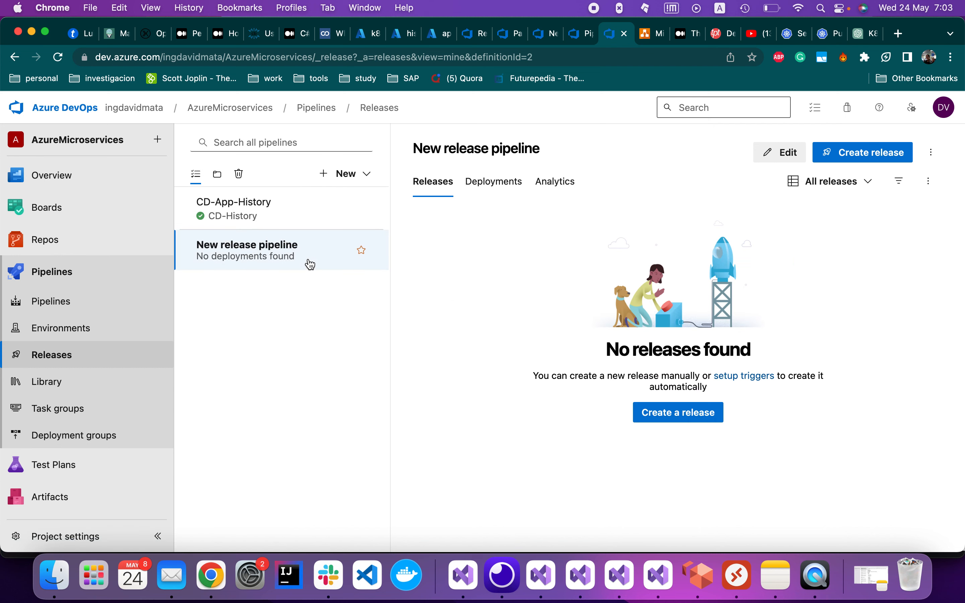
pyautogui.click(784, 154)
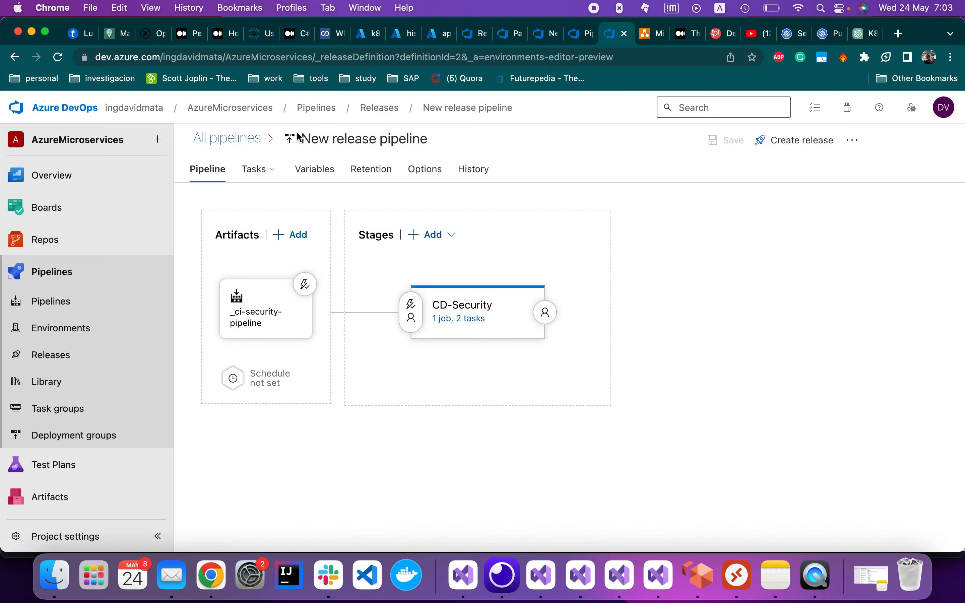
# Rename the release pipeline to CD-History and save it without a comment
pyautogui.click(330, 136)
pyautogui.write('Hisot')
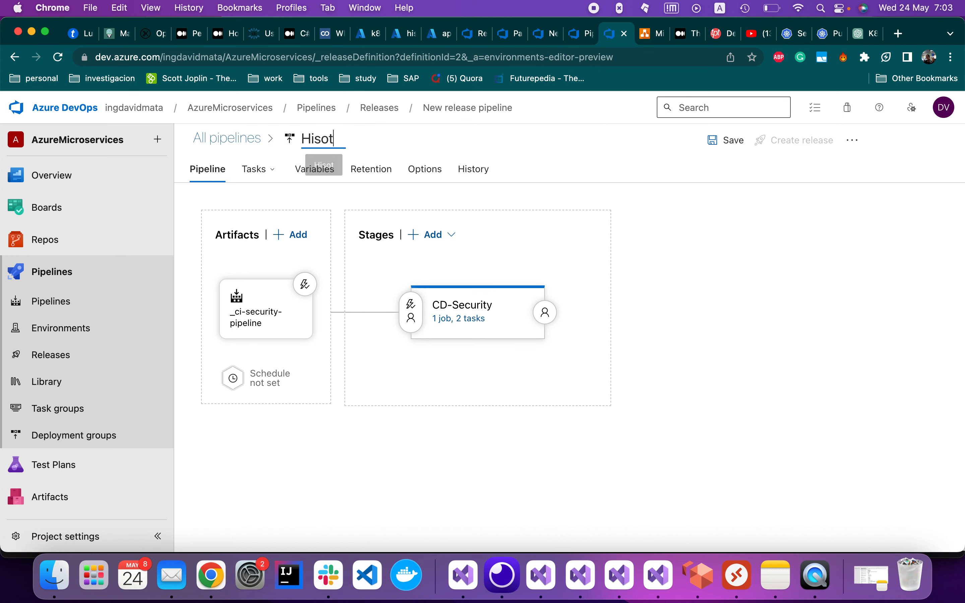
pyautogui.press('BackSpace')
pyautogui.press('BackSpace')
pyautogui.write('tory')
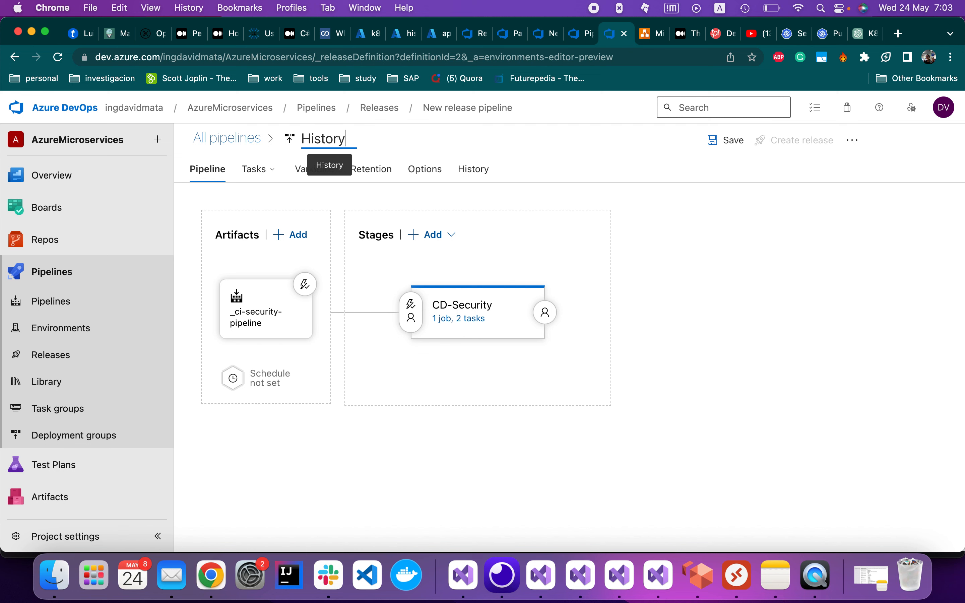
pyautogui.write('D')
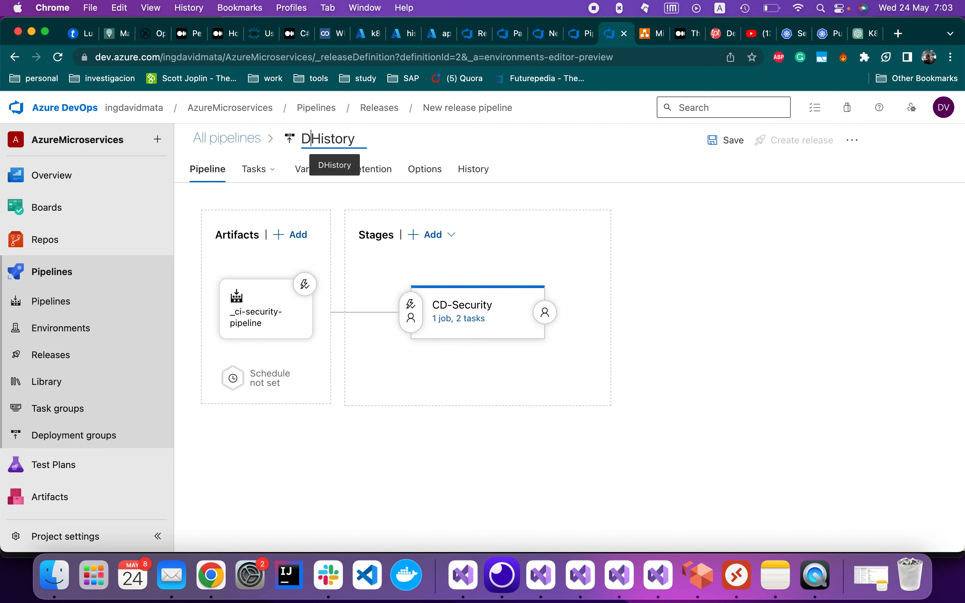
pyautogui.press('BackSpace')
pyautogui.write('c')
pyautogui.press('BackSpace')
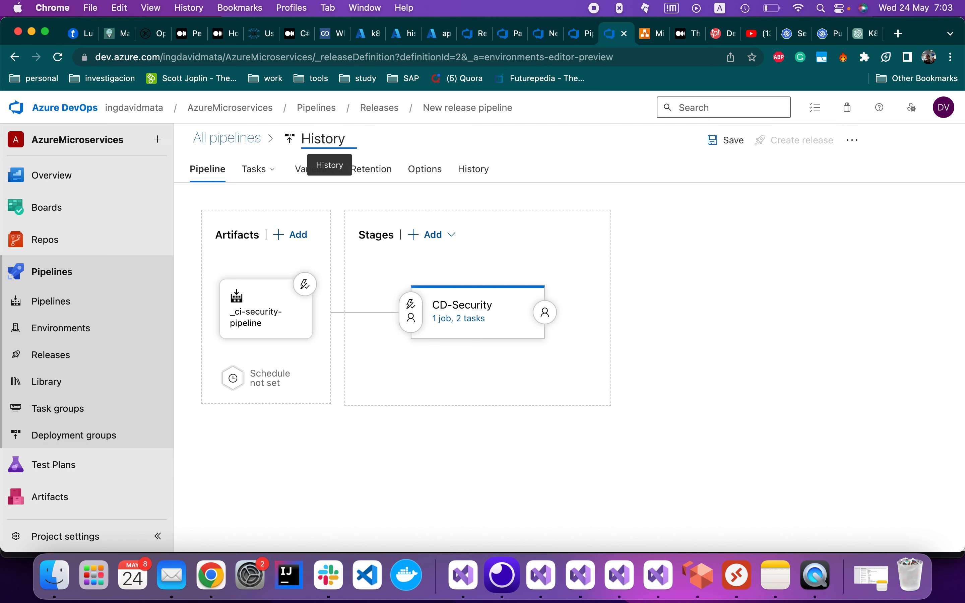
pyautogui.write('CD-')
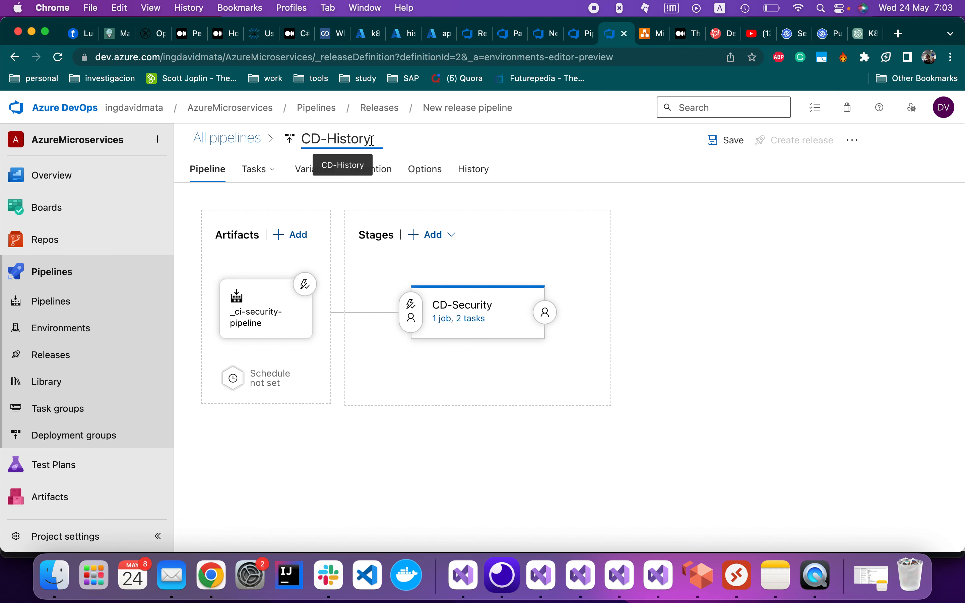
pyautogui.click(712, 148)
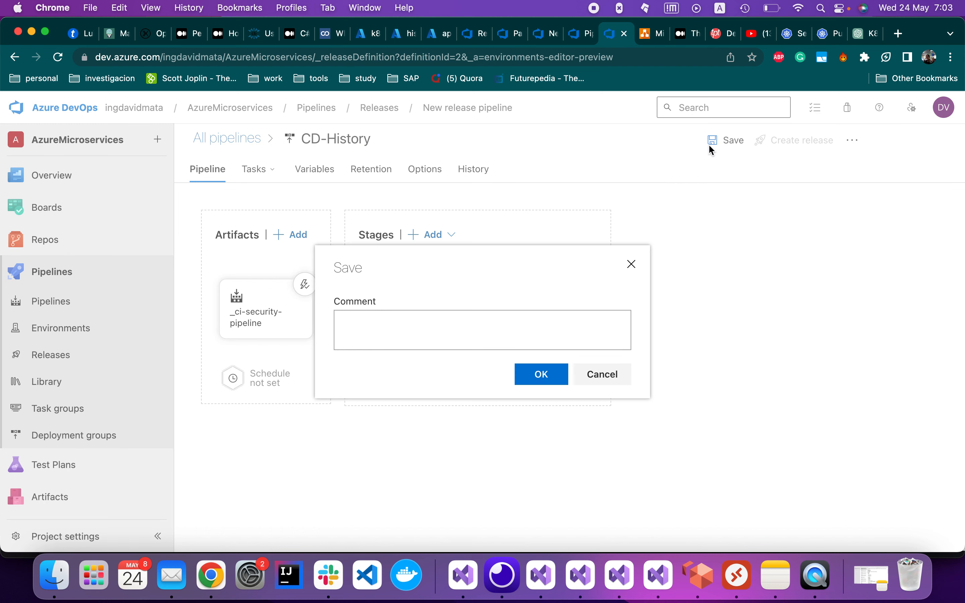
pyautogui.click(552, 377)
# Create another release pipeline from the Releases page, starting with an empty job
pyautogui.click(82, 328)
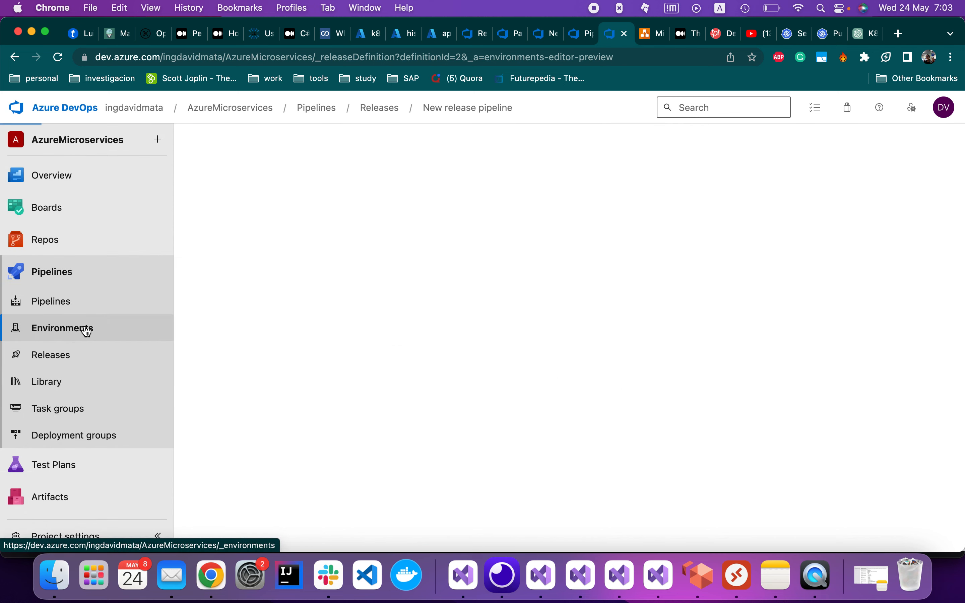
pyautogui.click(81, 356)
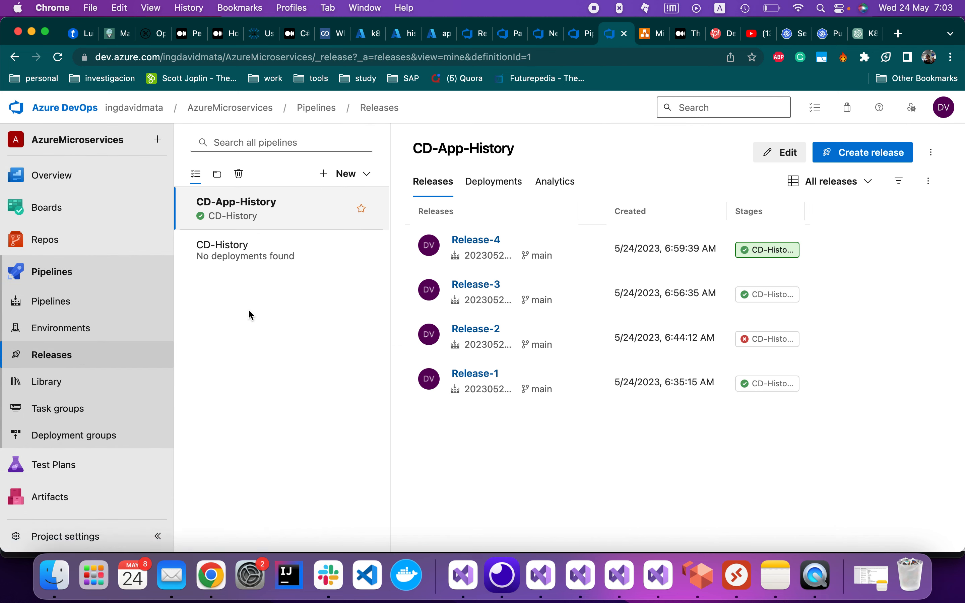
pyautogui.click(361, 174)
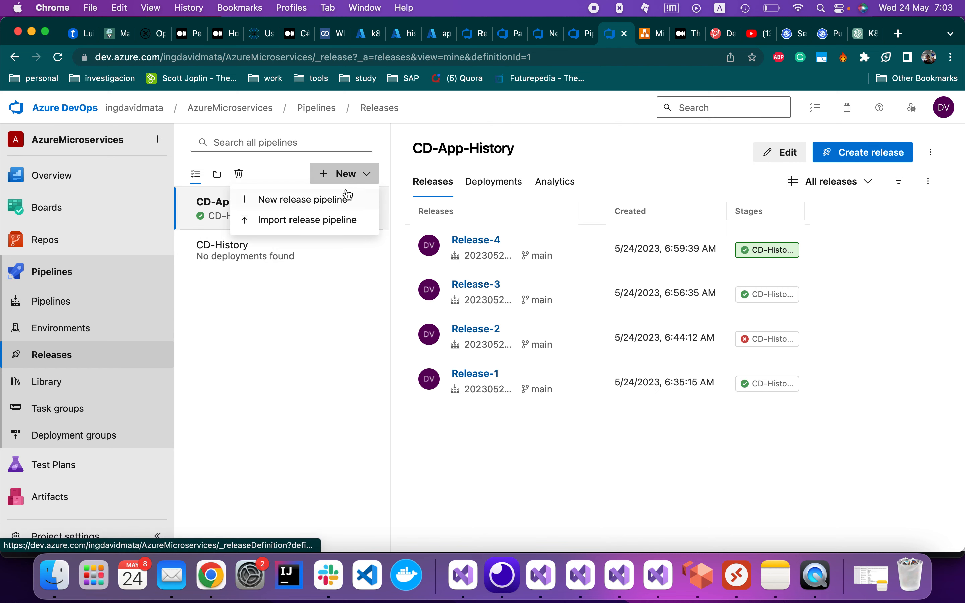
pyautogui.click(342, 196)
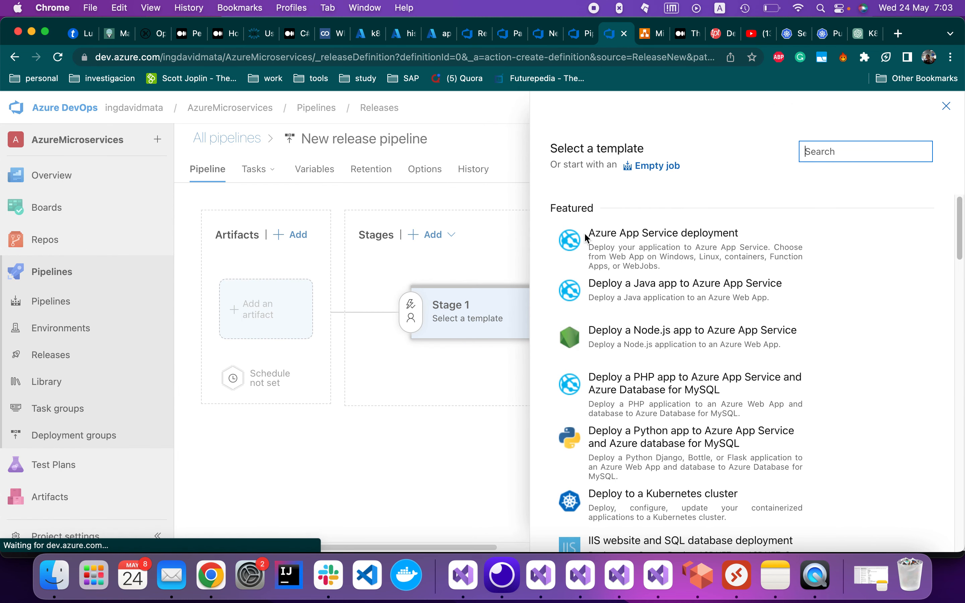
pyautogui.click(658, 165)
# Name the new pipeline's stage CD-Account and close the stage properties
pyautogui.tripleClick(657, 306)
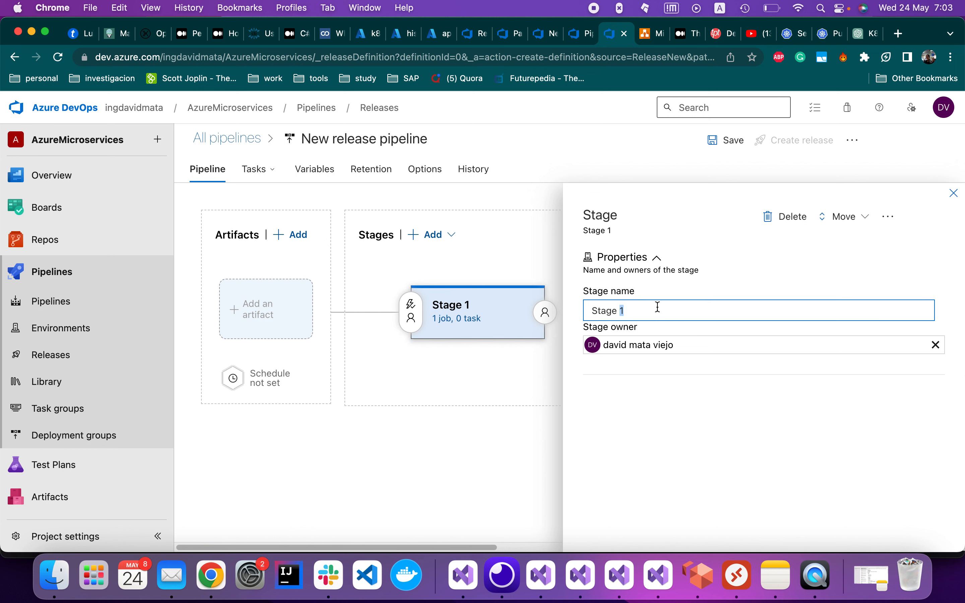
pyautogui.click(660, 309)
pyautogui.tripleClick(661, 309)
pyautogui.write('Account')
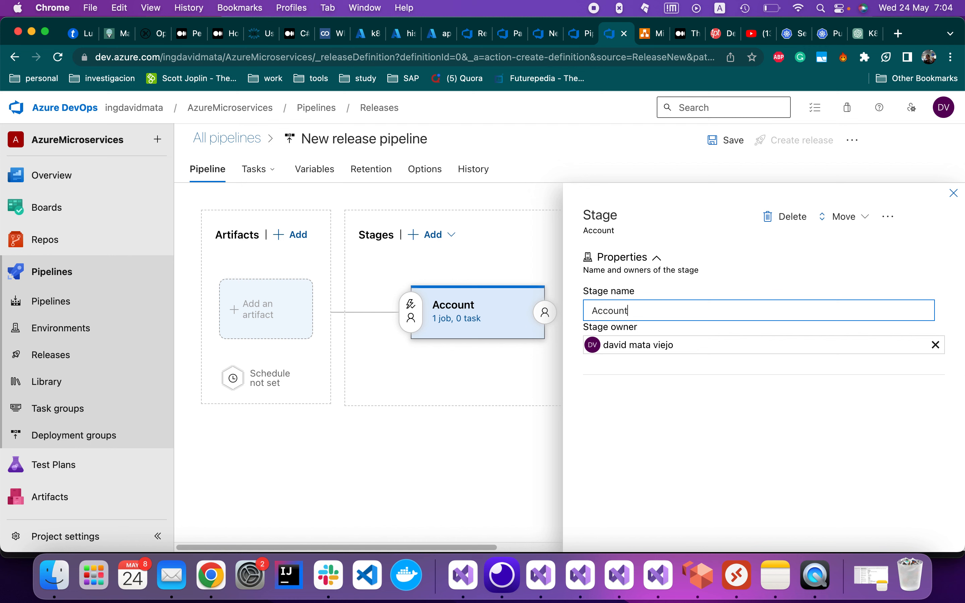
pyautogui.write('CD-')
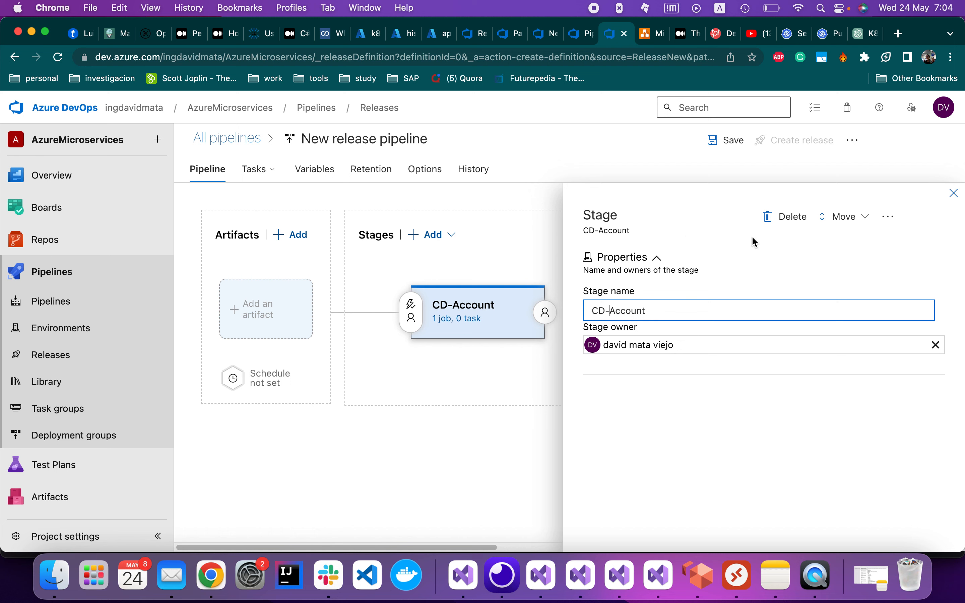
pyautogui.click(953, 193)
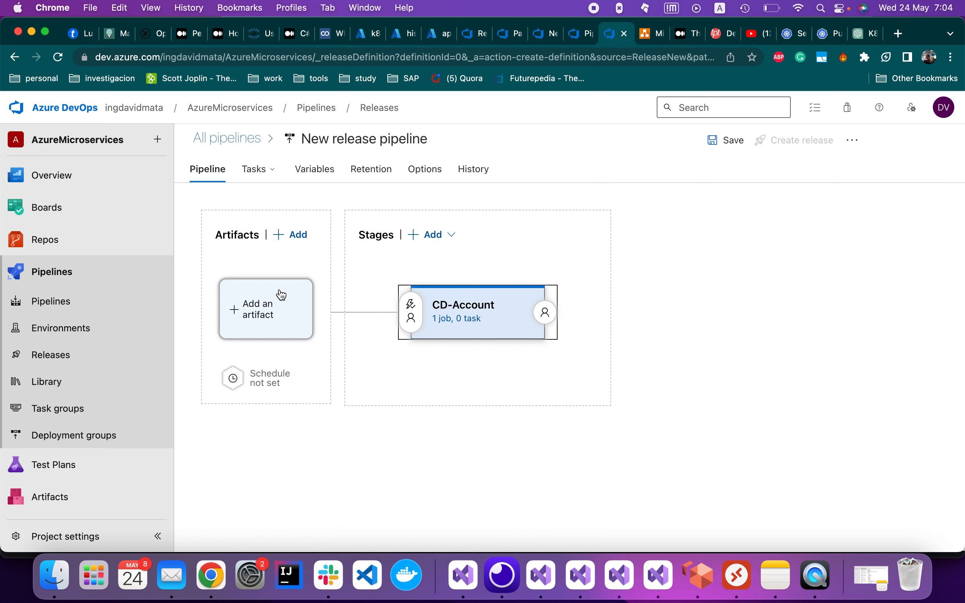
# Add a build artifact from the AzureMicroservices project with ci-account-pipeline as its source, keeping the default source alias
pyautogui.click(281, 306)
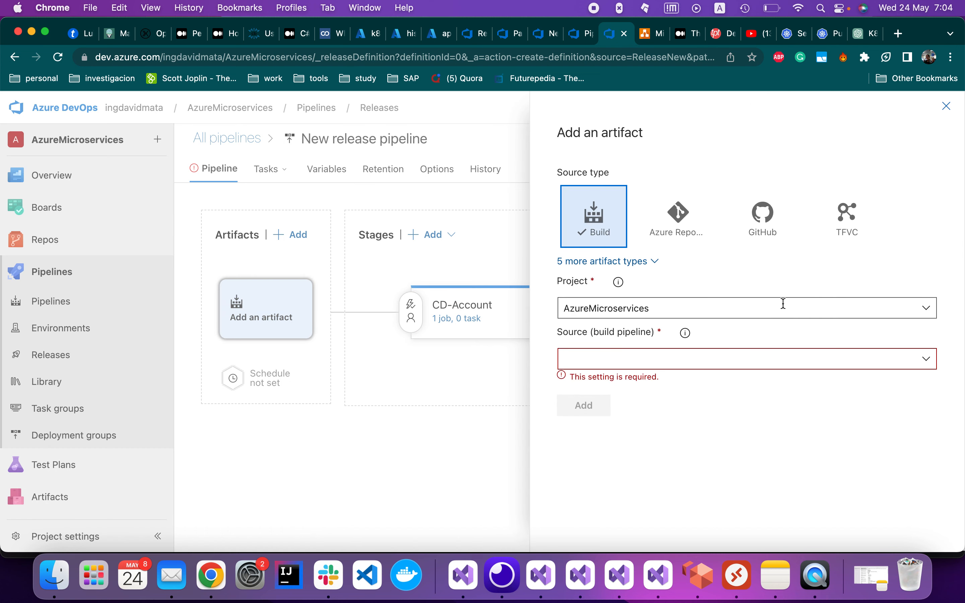
pyautogui.click(932, 361)
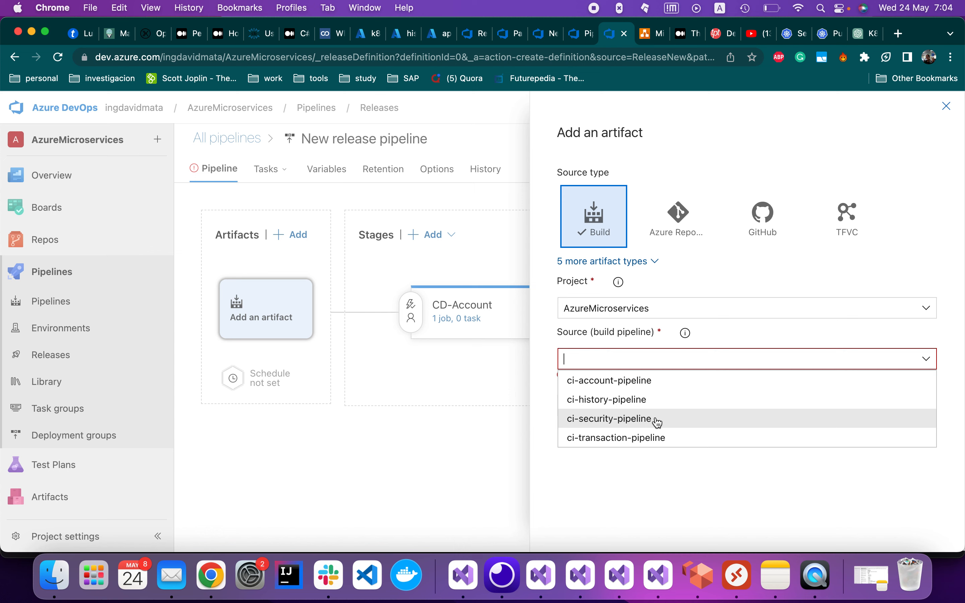
pyautogui.click(652, 381)
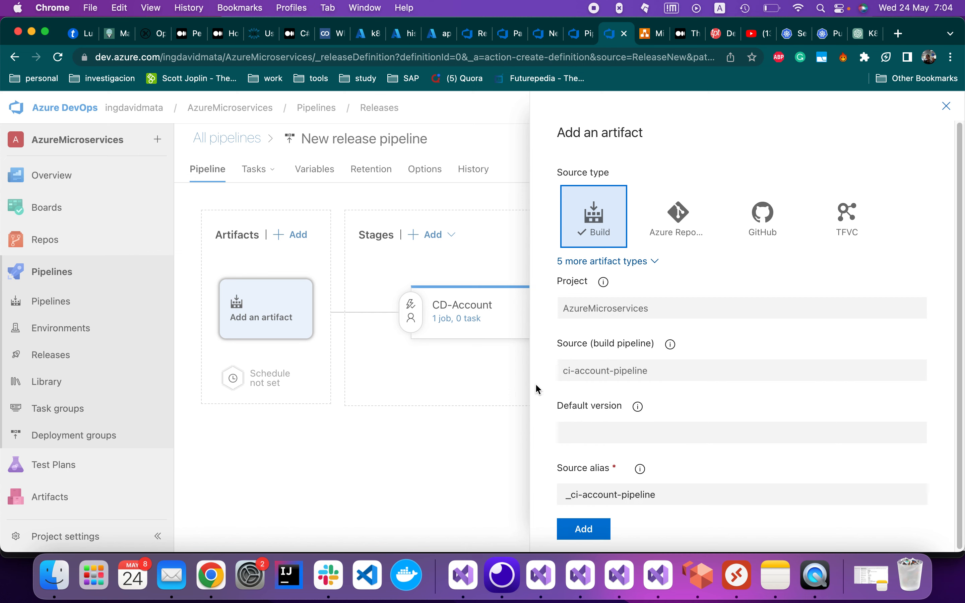
pyautogui.scroll(-1, 599, 465)
pyautogui.click(582, 526)
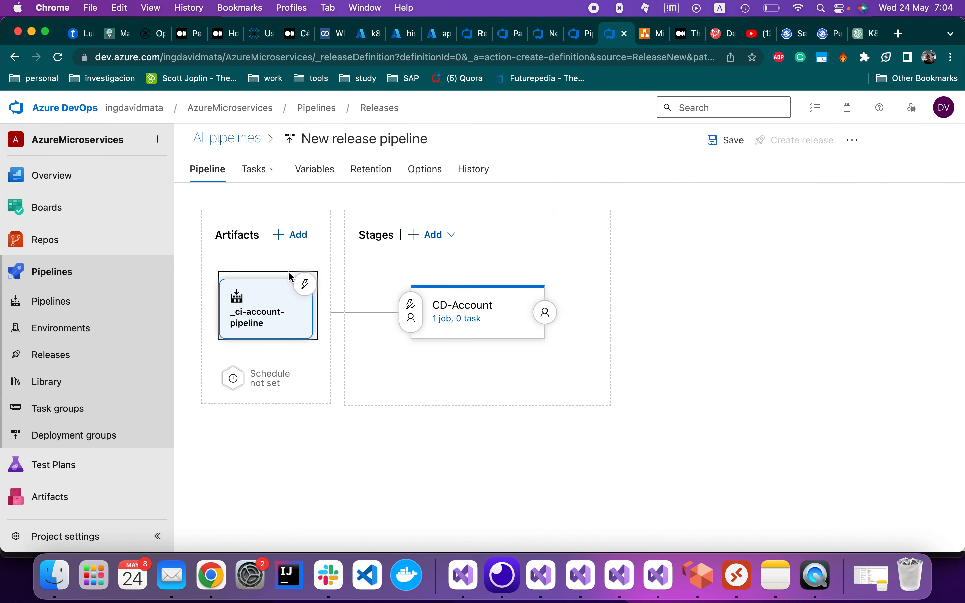
# Enable the continuous deployment trigger for the _ci-account-pipeline artifact
pyautogui.click(303, 286)
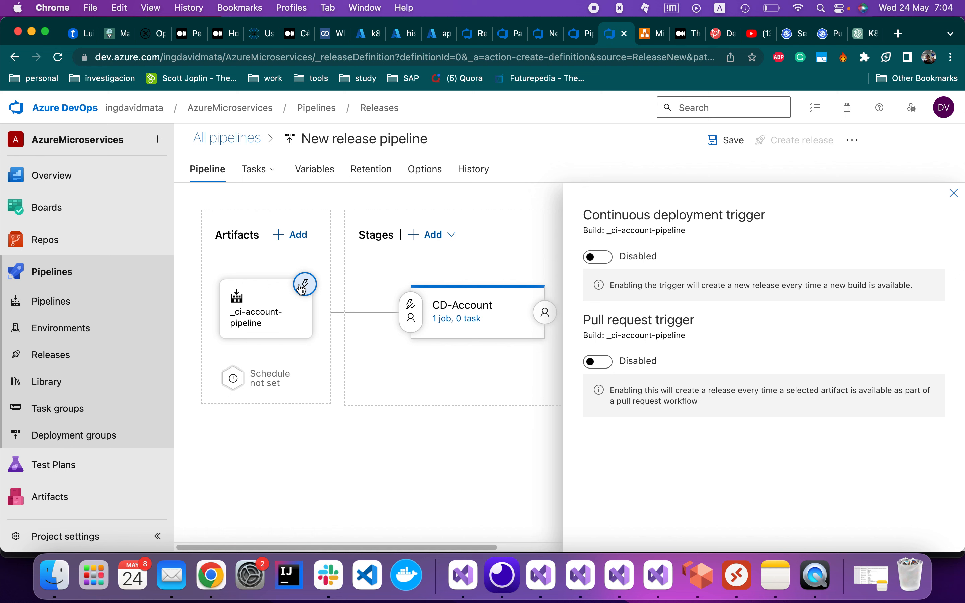
pyautogui.click(597, 258)
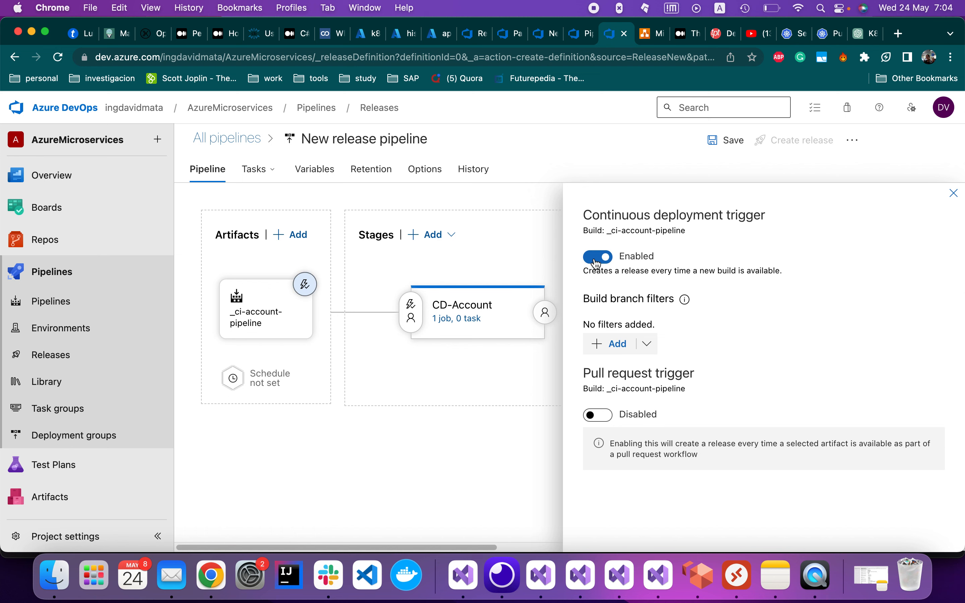
pyautogui.click(956, 197)
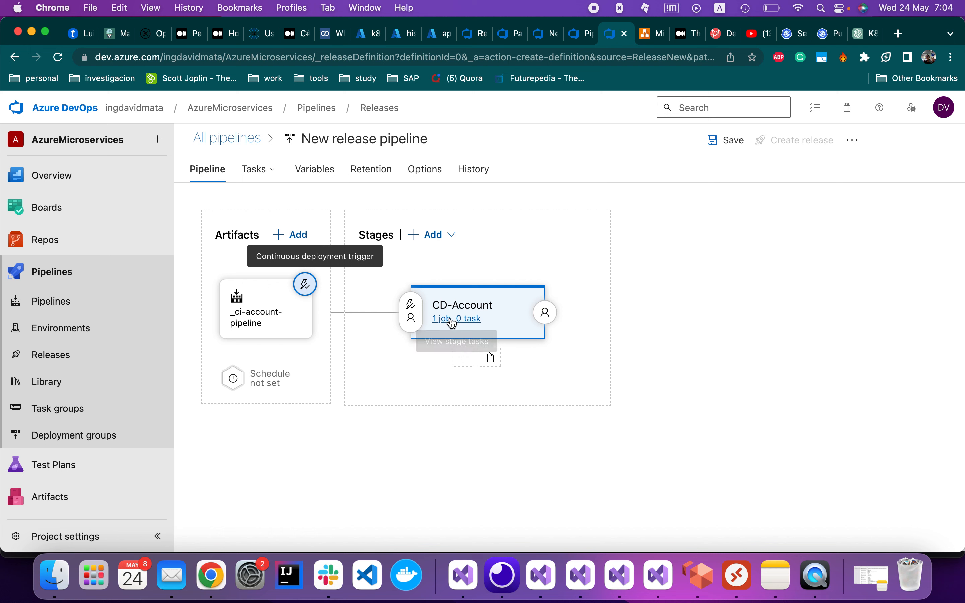
# Open the CD-Account stage's tasks and set the agent job's display name to CD-Account-Job
pyautogui.click(470, 324)
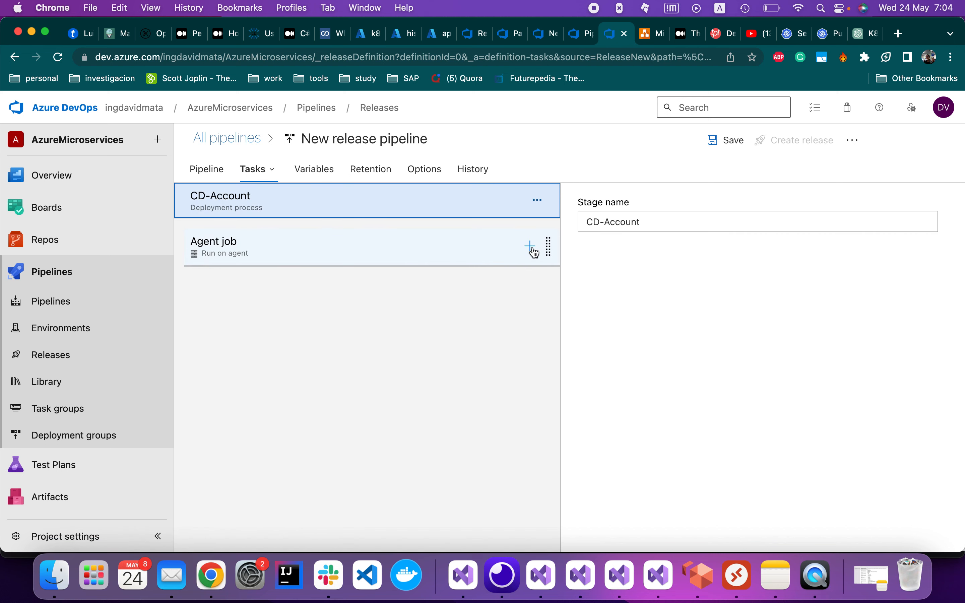
pyautogui.click(337, 248)
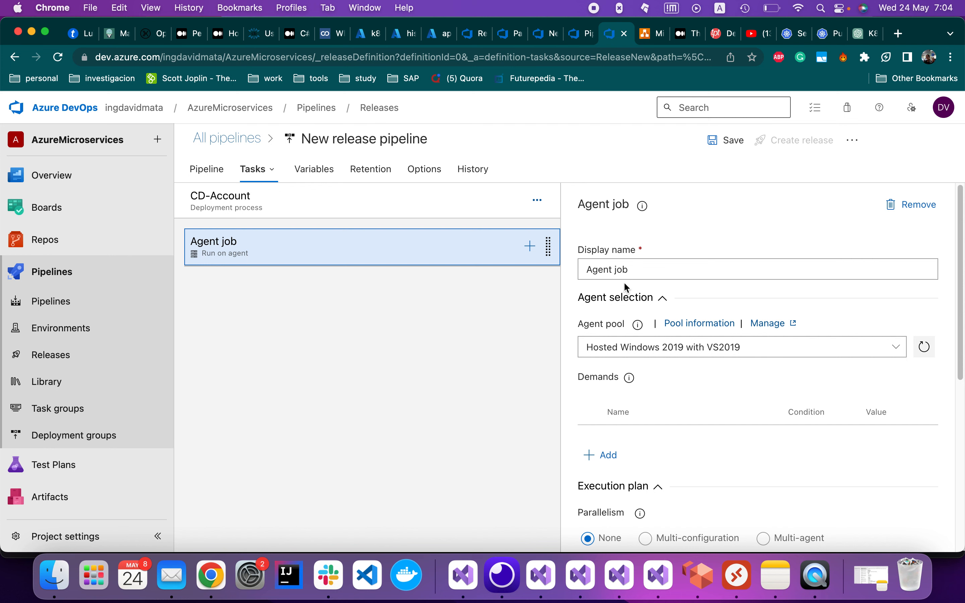
pyautogui.moveTo(639, 270); pyautogui.dragTo(575, 270)
pyautogui.write('CD-Account-J')
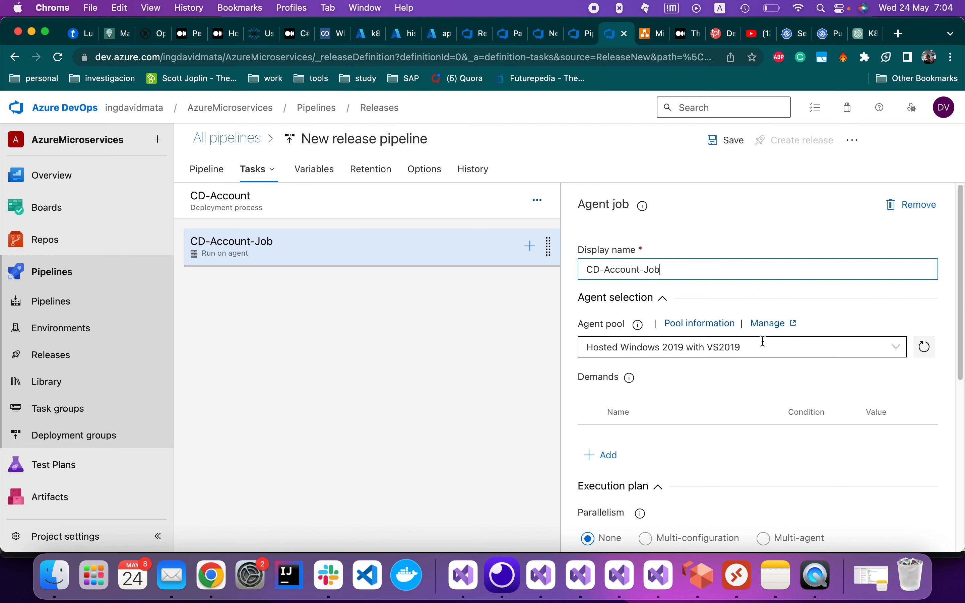
# Set CD-Account-Job's agent pool to Azure Pipelines and its agent specification to ubuntu-22.04
pyautogui.click(781, 353)
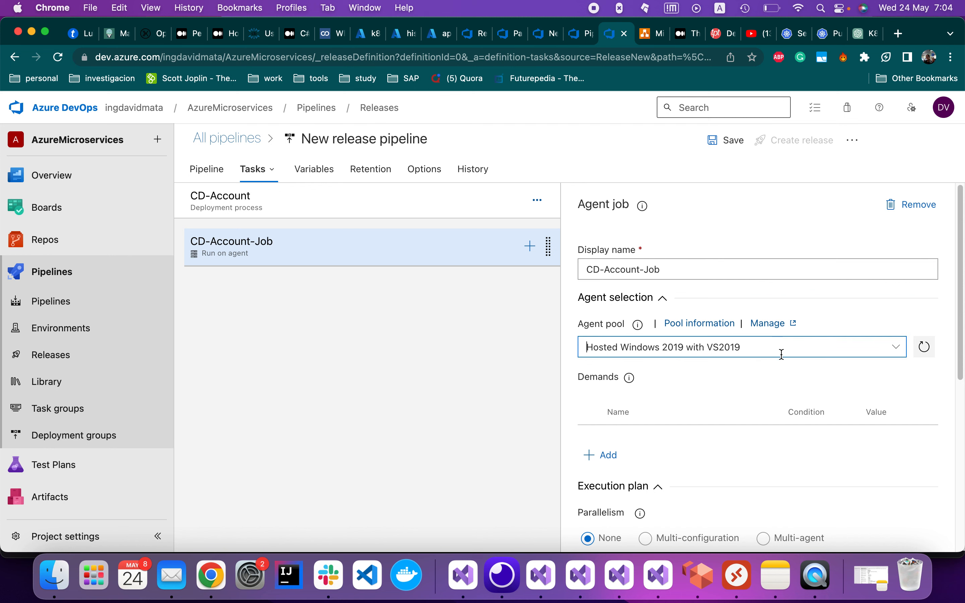
pyautogui.click(897, 356)
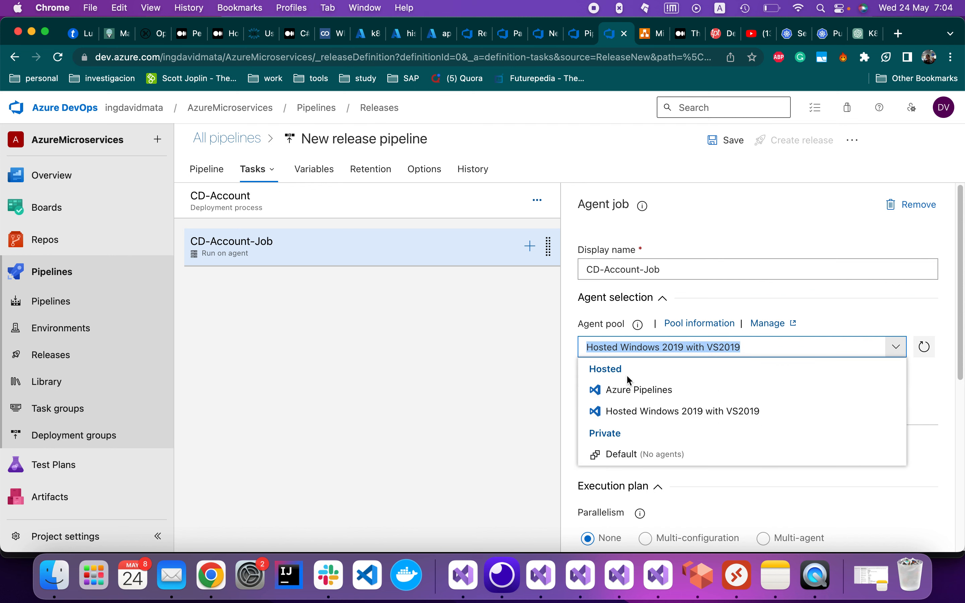
pyautogui.click(632, 390)
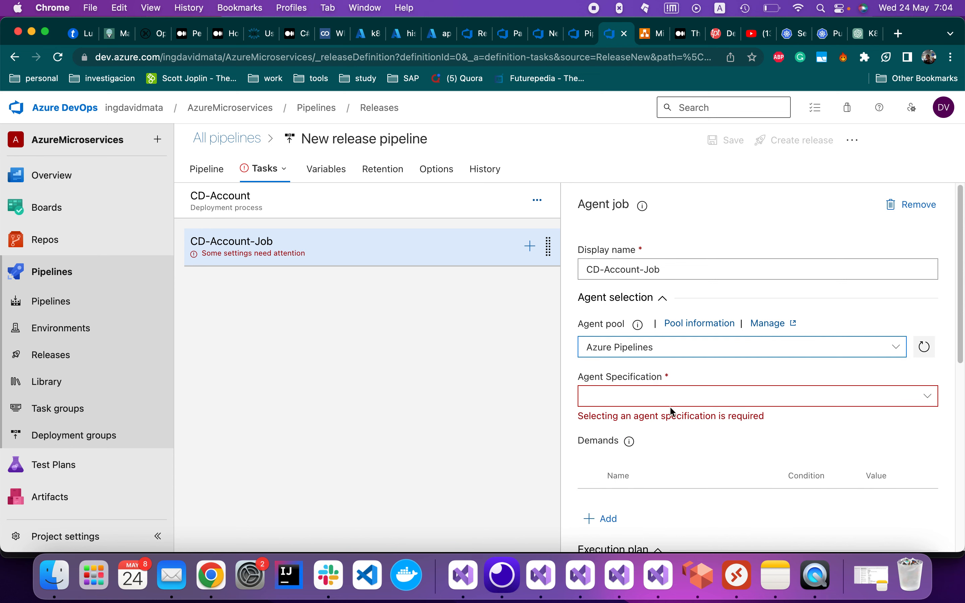
pyautogui.click(933, 397)
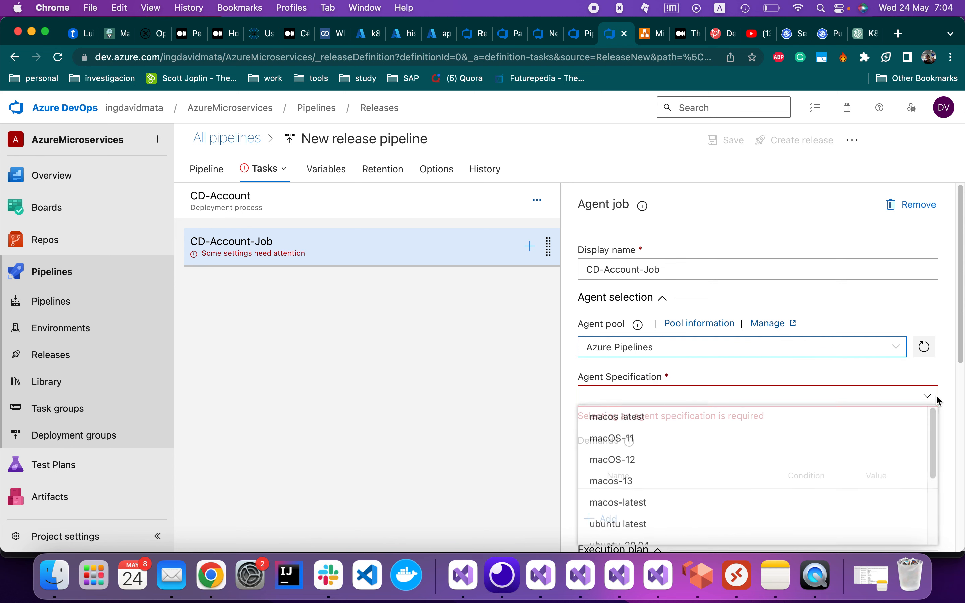
pyautogui.scroll(-4, 680, 479)
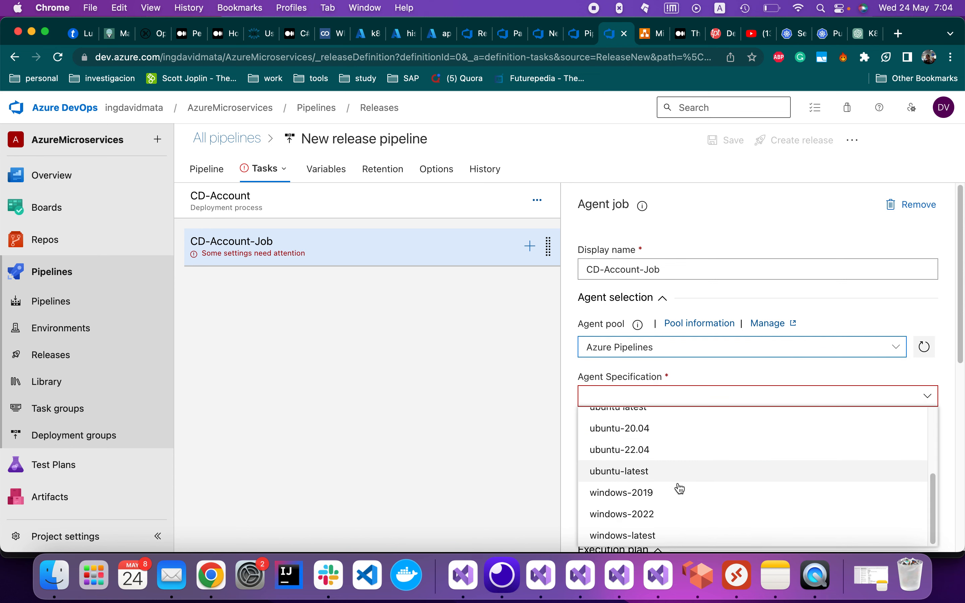
pyautogui.click(678, 450)
pyautogui.scroll(-2, 696, 435)
pyautogui.scroll(-6, 698, 439)
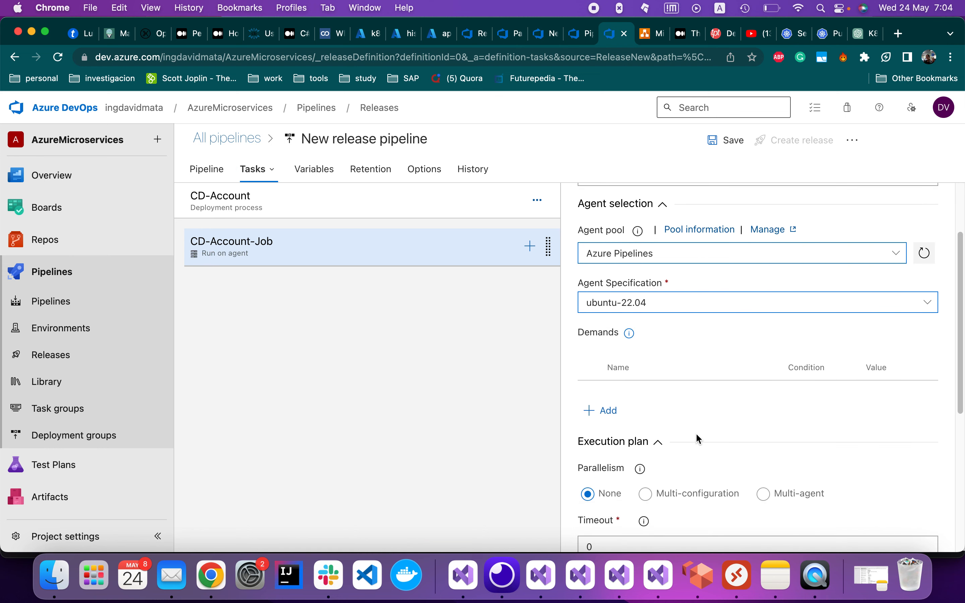
pyautogui.scroll(-1, 699, 439)
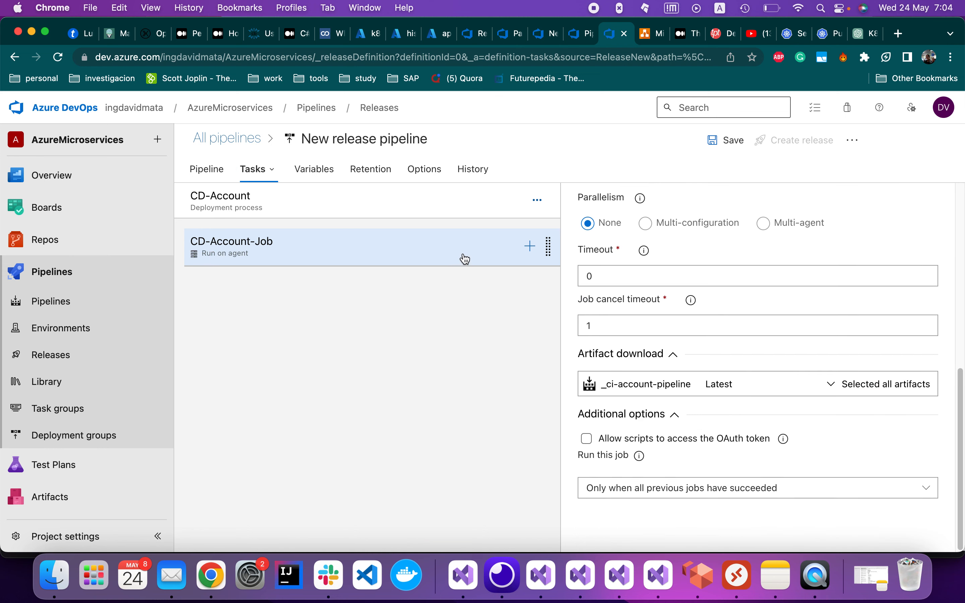
# Add the Replace Tokens task to CD-Account-Job and open its settings
pyautogui.click(529, 247)
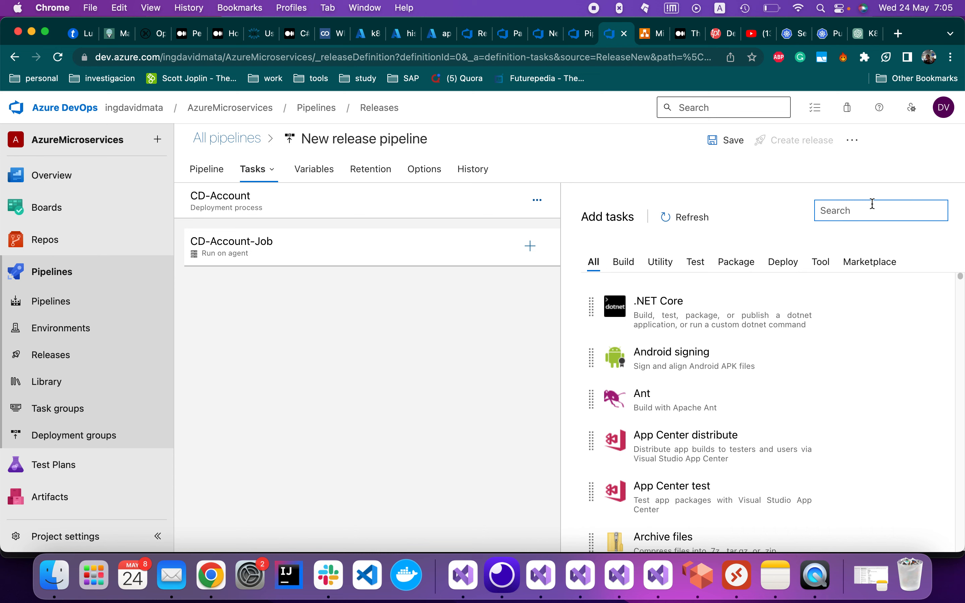
pyautogui.write('repla')
pyautogui.click(894, 314)
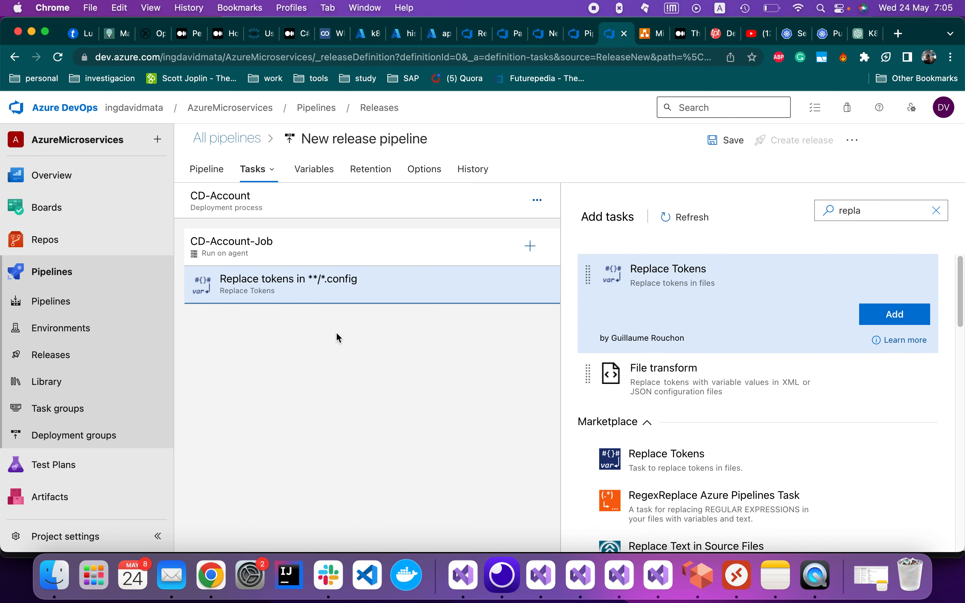
pyautogui.click(381, 302)
# Set the Replace Tokens root directory to the drop folder of the _ci-account-pipeline artifact
pyautogui.scroll(-1, 697, 337)
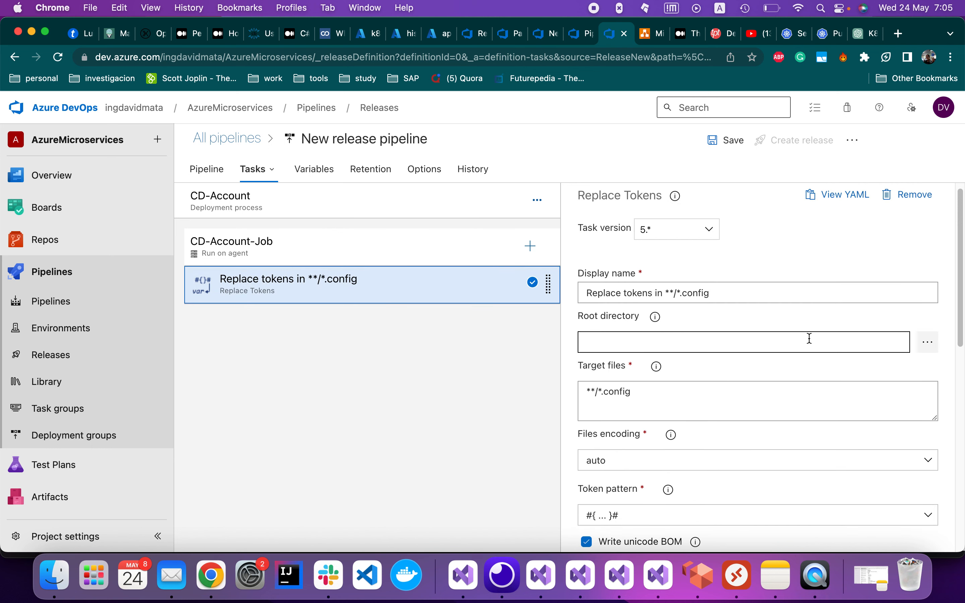
pyautogui.click(928, 344)
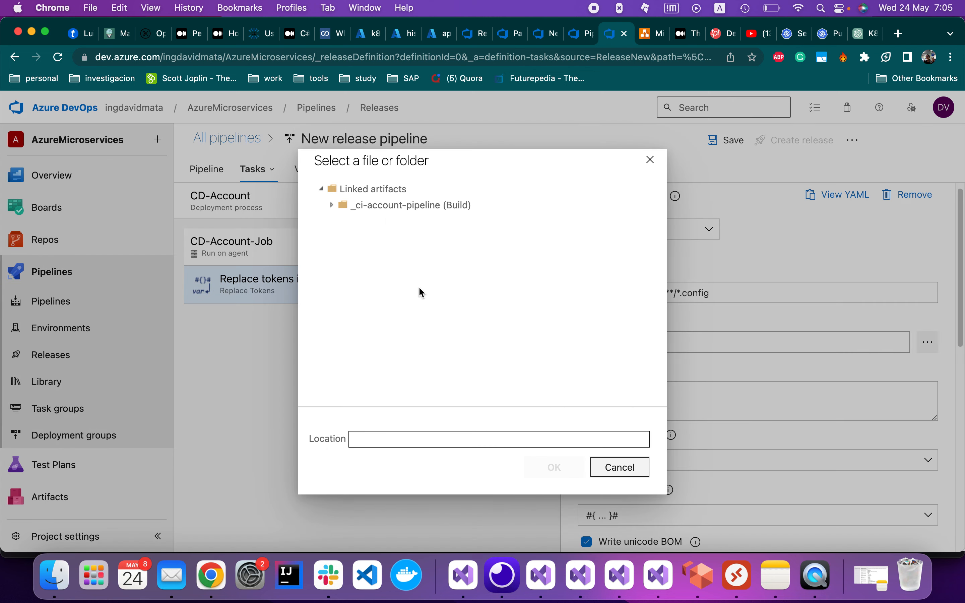
pyautogui.click(331, 205)
pyautogui.click(342, 221)
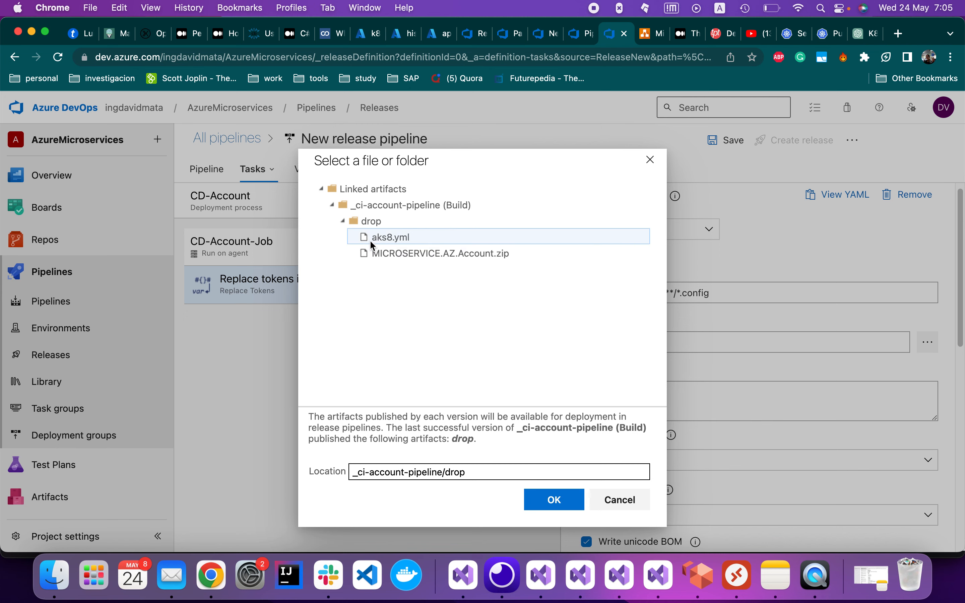
pyautogui.click(554, 499)
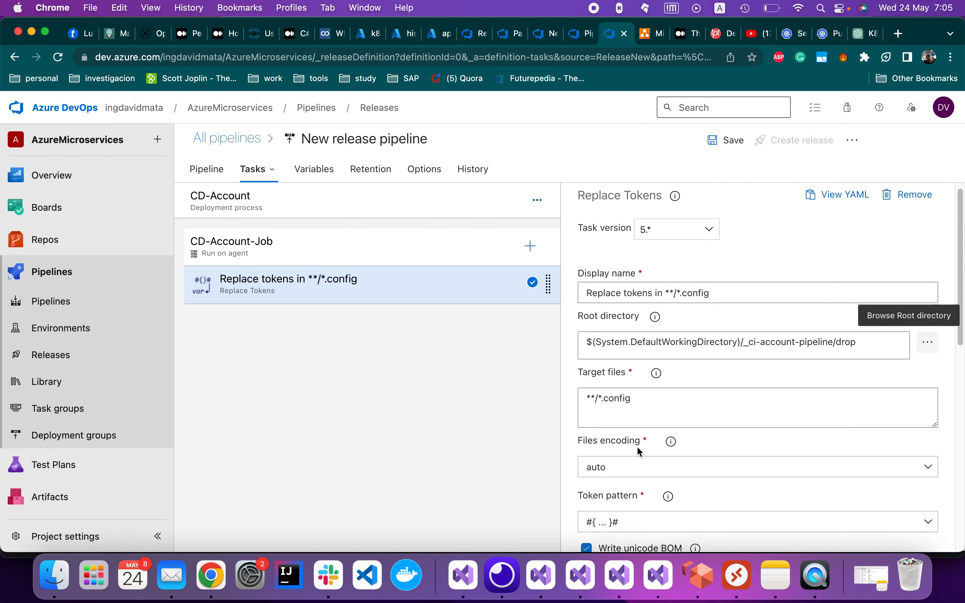
# Set the Replace Tokens target files to **/*.yml and the token pattern to __ ... __
pyautogui.scroll(-2, 647, 347)
pyautogui.doubleClick(625, 343)
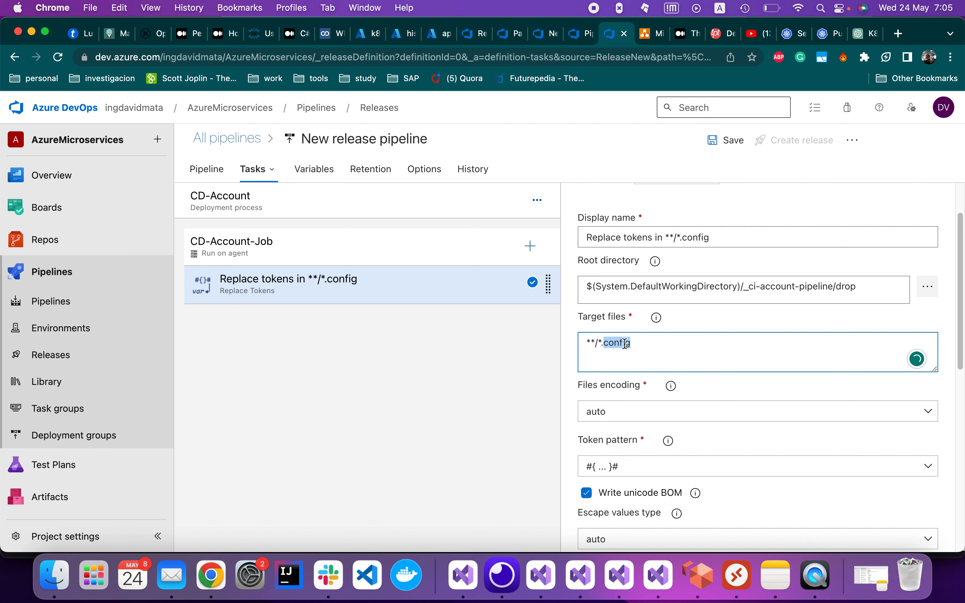
pyautogui.write('yml')
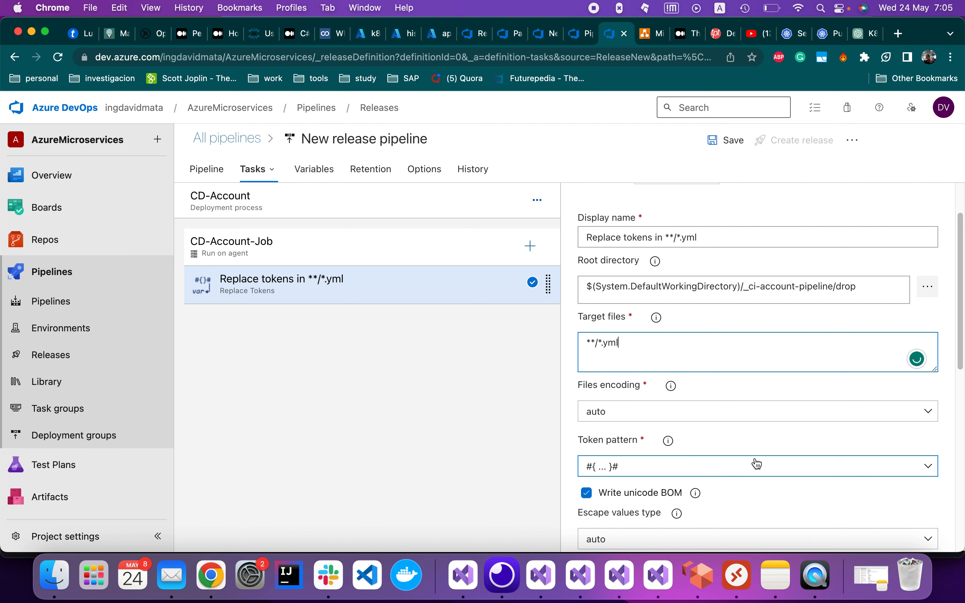
pyautogui.click(685, 472)
pyautogui.click(685, 472)
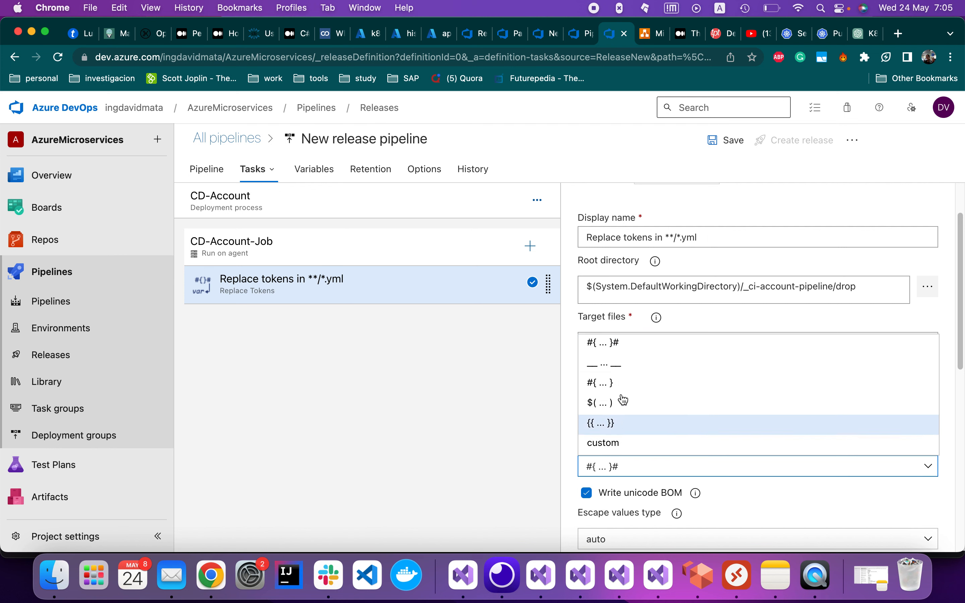
pyautogui.click(634, 365)
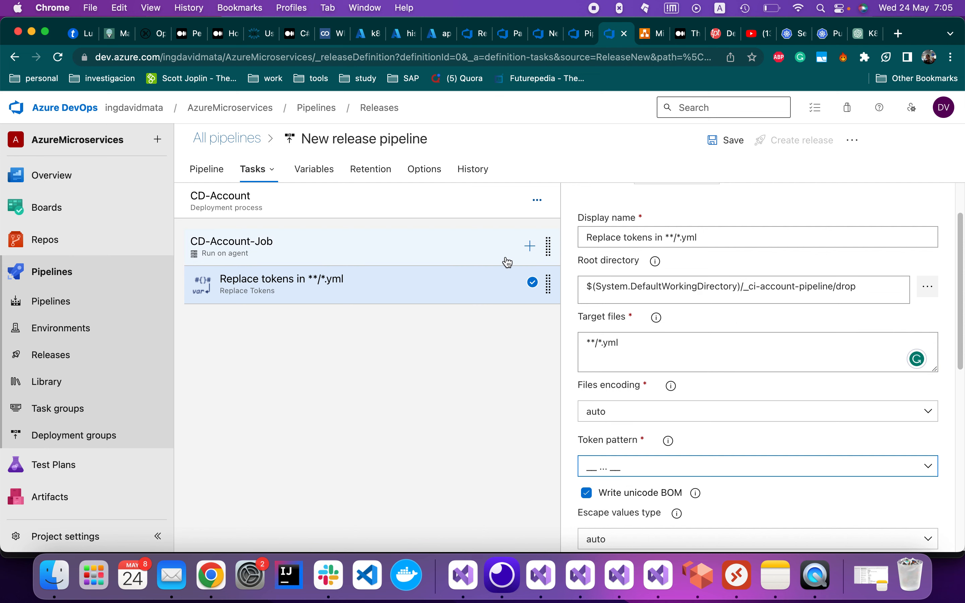
# Add the Kubectl task to CD-Account-Job and open its settings
pyautogui.click(531, 246)
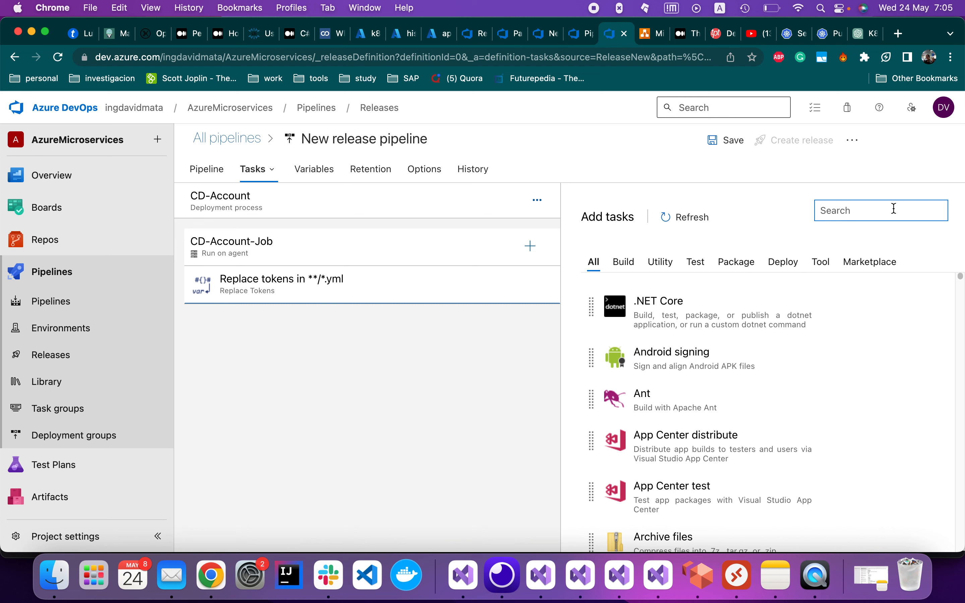
pyautogui.write('kub')
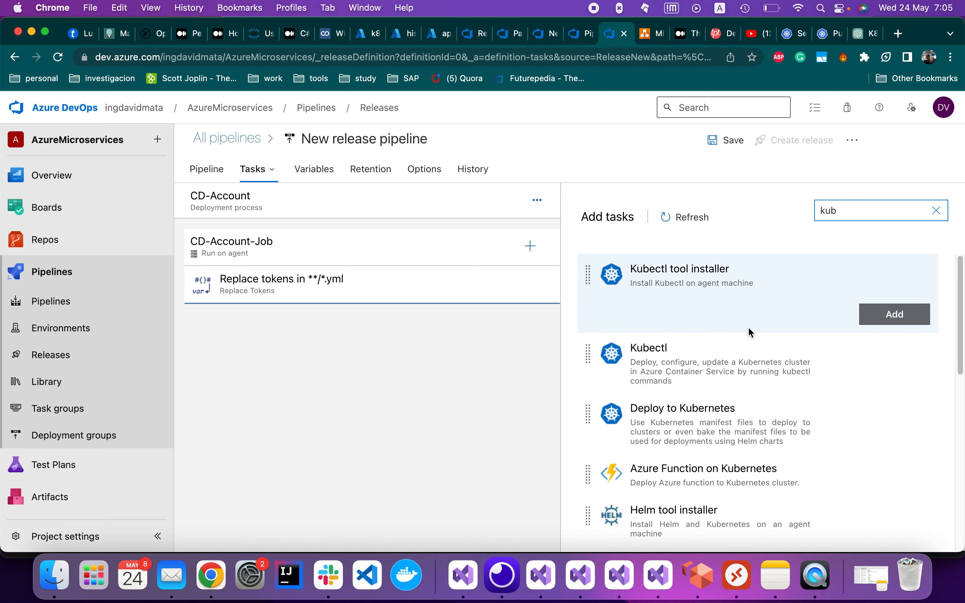
pyautogui.click(891, 373)
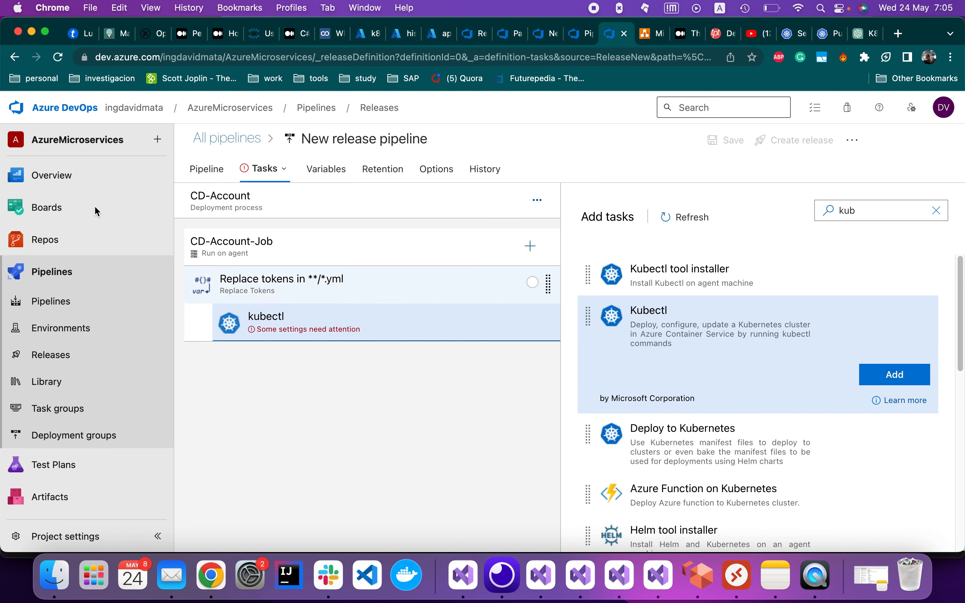
pyautogui.moveTo(47, 207)
pyautogui.click(417, 323)
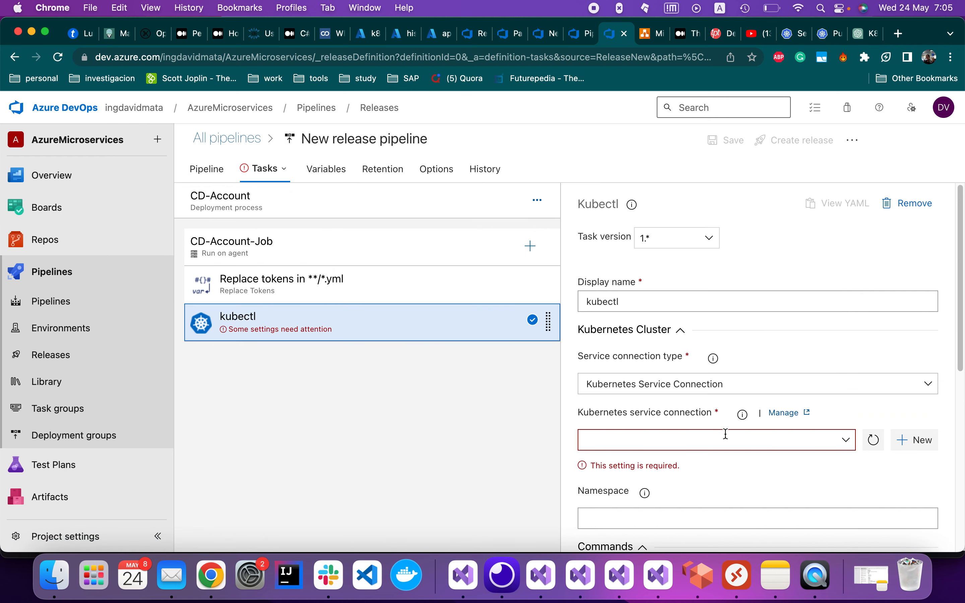
# Set the Kubectl service connection type to Azure Resource Manager with the existing Pay-As-You-Go service connection as subscription
pyautogui.scroll(-1, 725, 433)
pyautogui.click(928, 366)
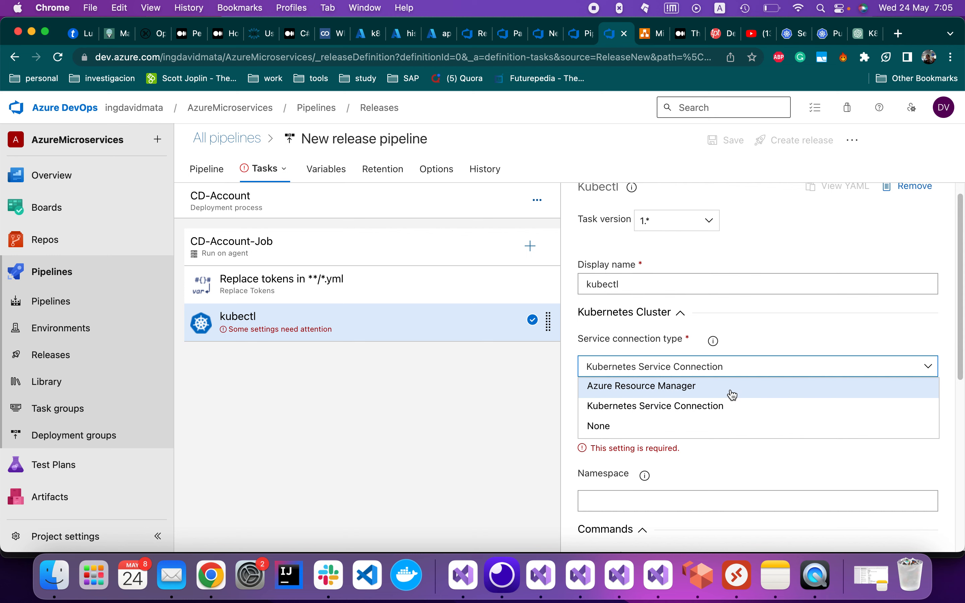
pyautogui.click(709, 395)
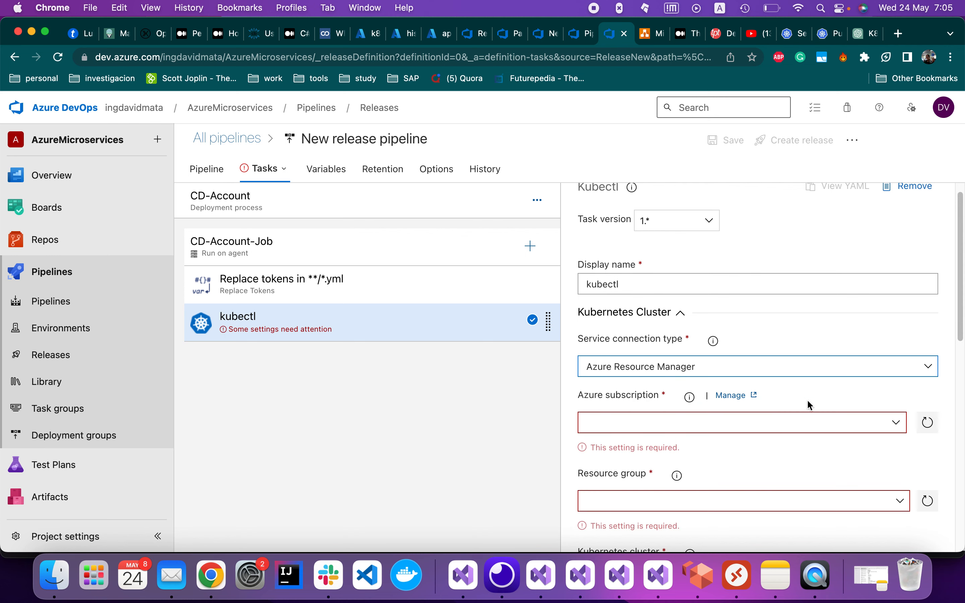
pyautogui.click(883, 423)
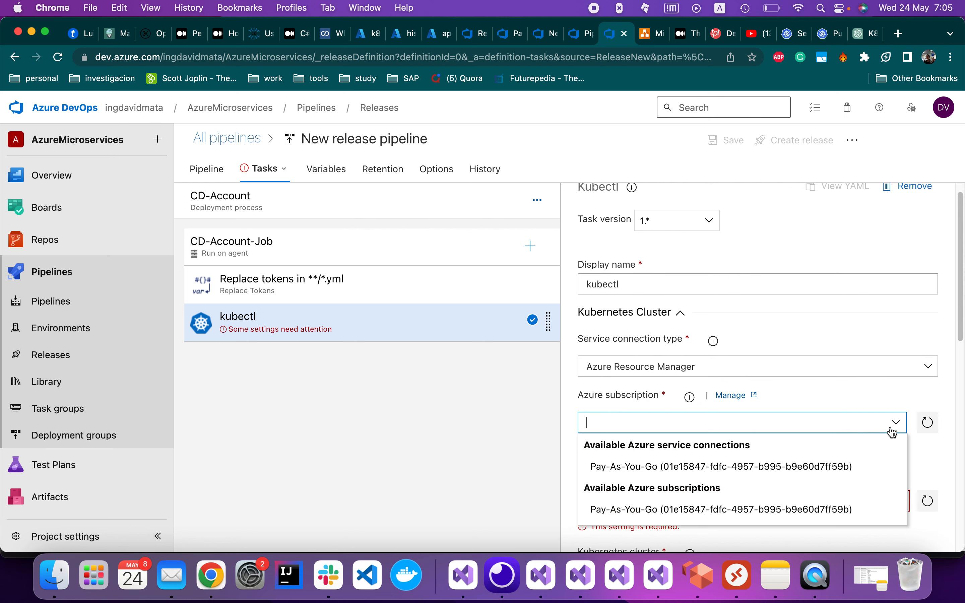
pyautogui.click(765, 466)
# Choose resource group microservice4Azure and its Kubernetes cluster for the Kubectl task, and enable the use of cluster admin credentials
pyautogui.scroll(-5, 692, 413)
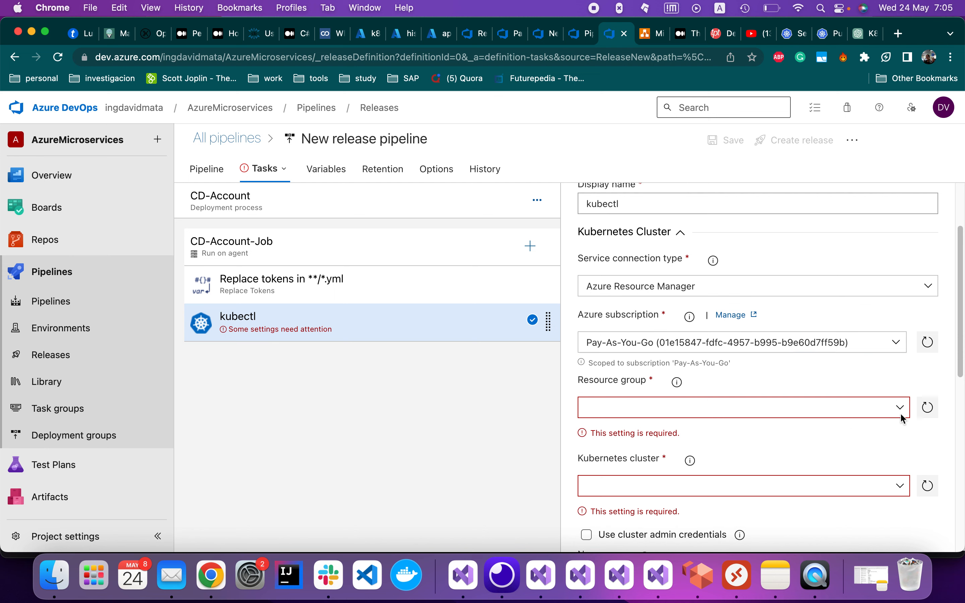
pyautogui.click(899, 410)
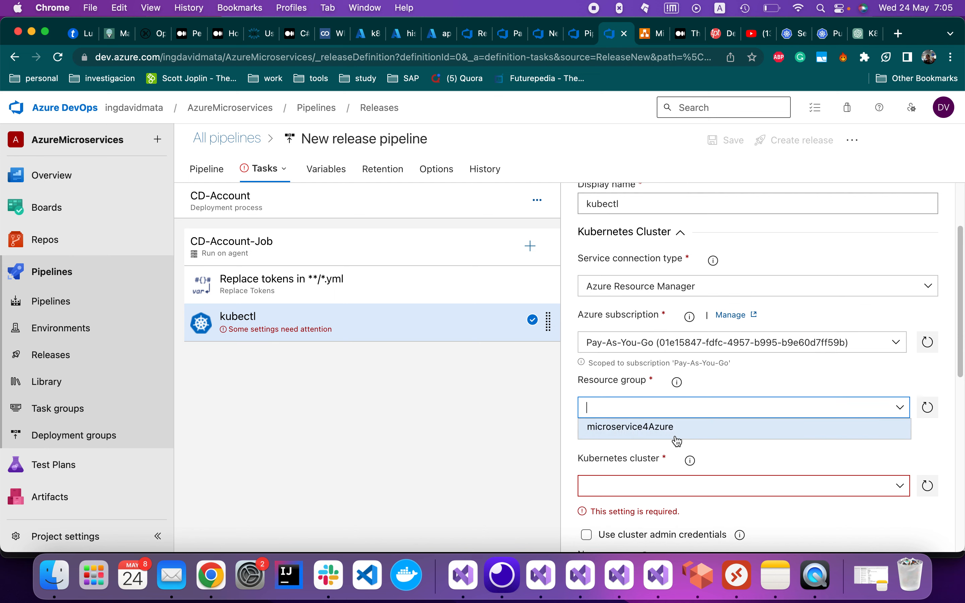
pyautogui.click(641, 438)
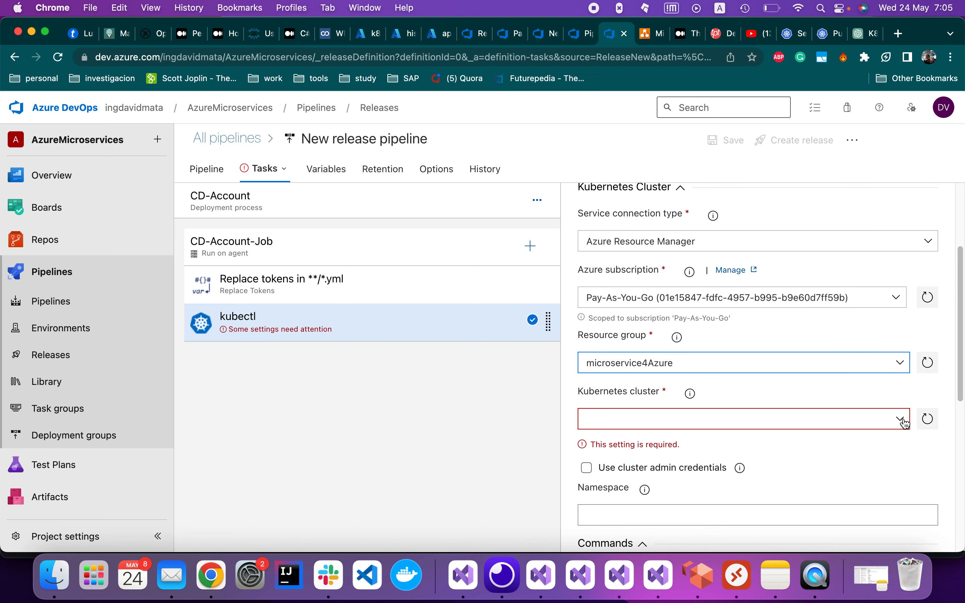
pyautogui.click(900, 424)
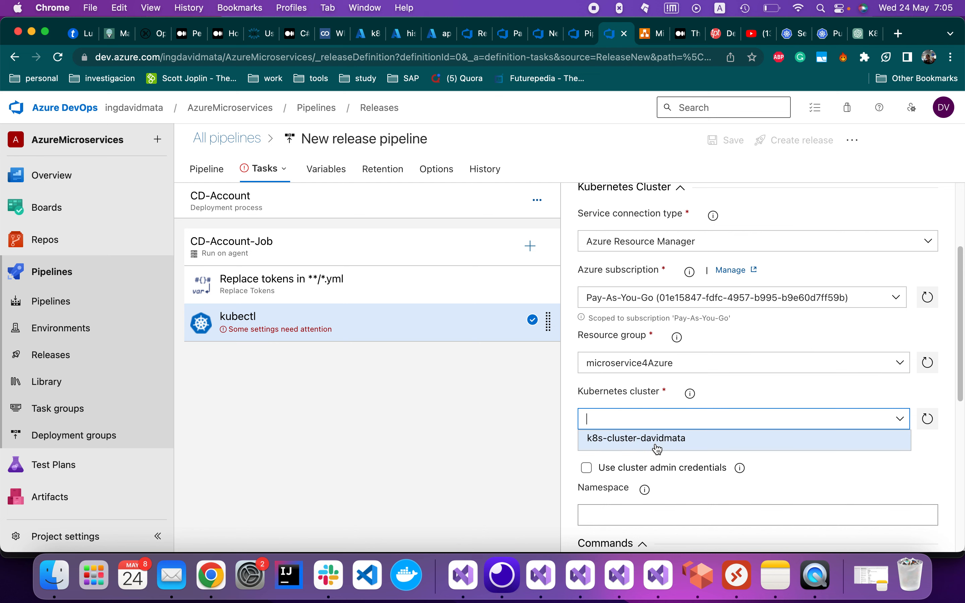
pyautogui.click(654, 441)
pyautogui.scroll(-2, 740, 449)
pyautogui.click(624, 414)
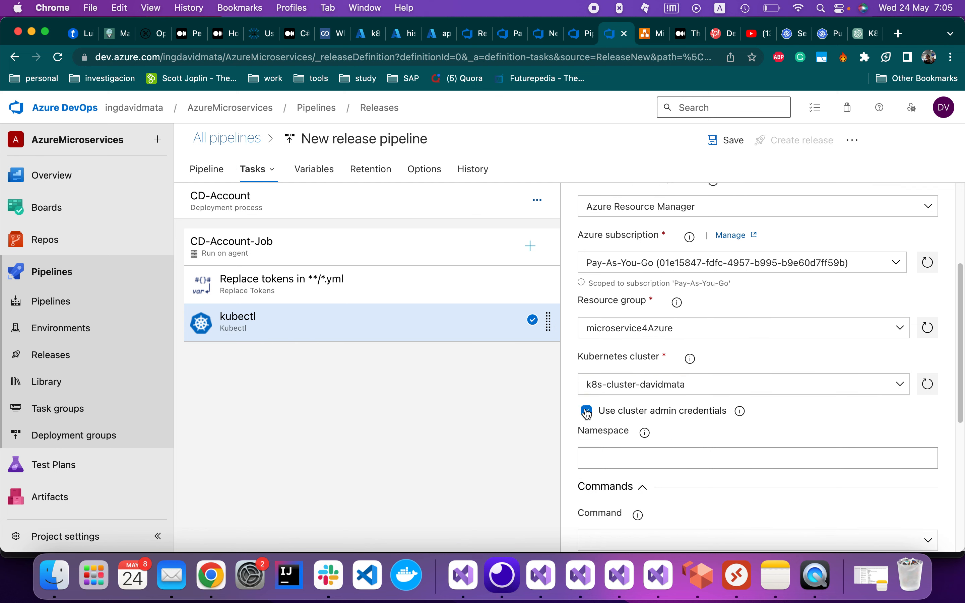
# Set the Kubectl task's command to apply
pyautogui.scroll(-5, 732, 432)
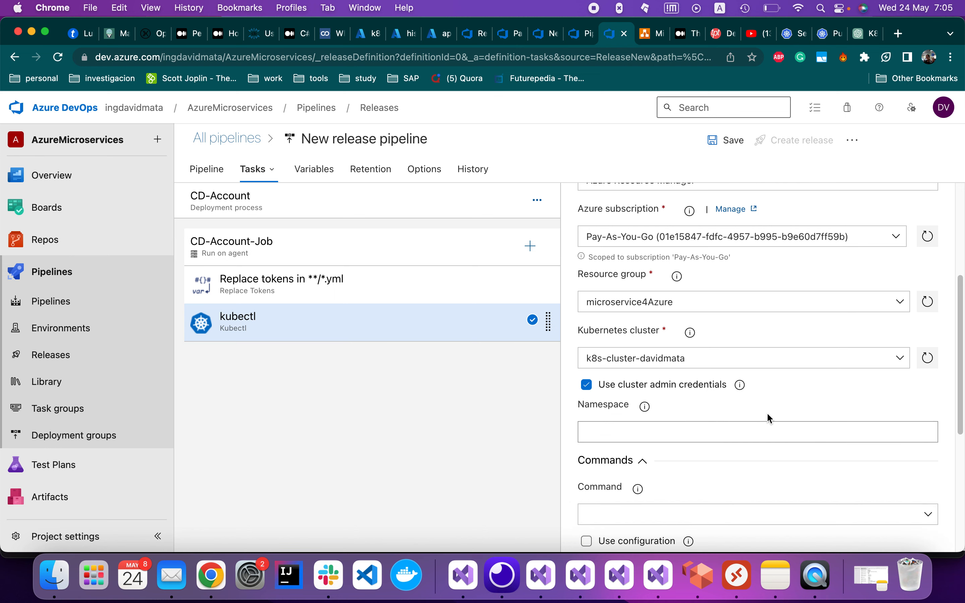
pyautogui.scroll(-3, 765, 412)
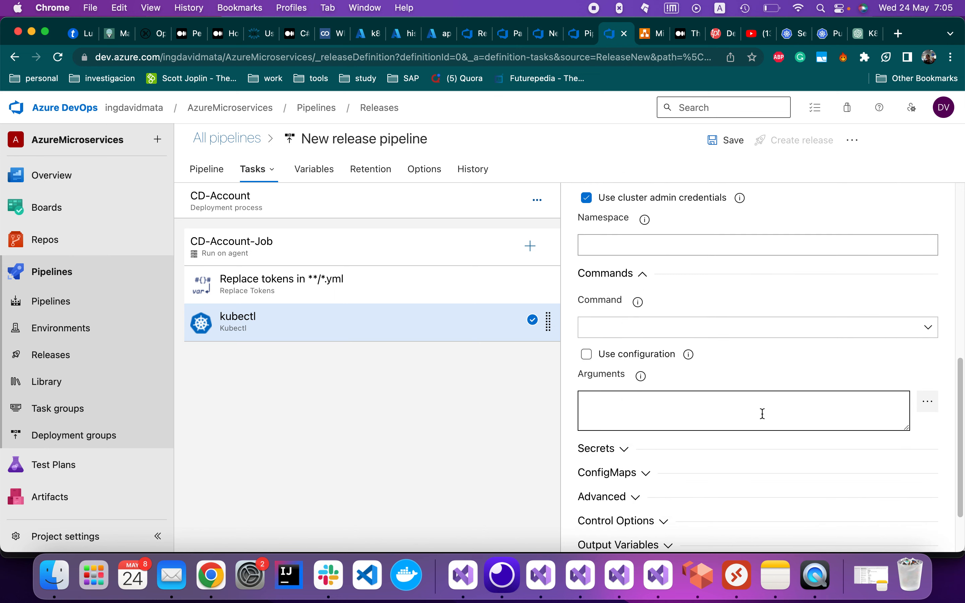
pyautogui.click(929, 329)
pyautogui.click(693, 354)
pyautogui.scroll(-2, 713, 370)
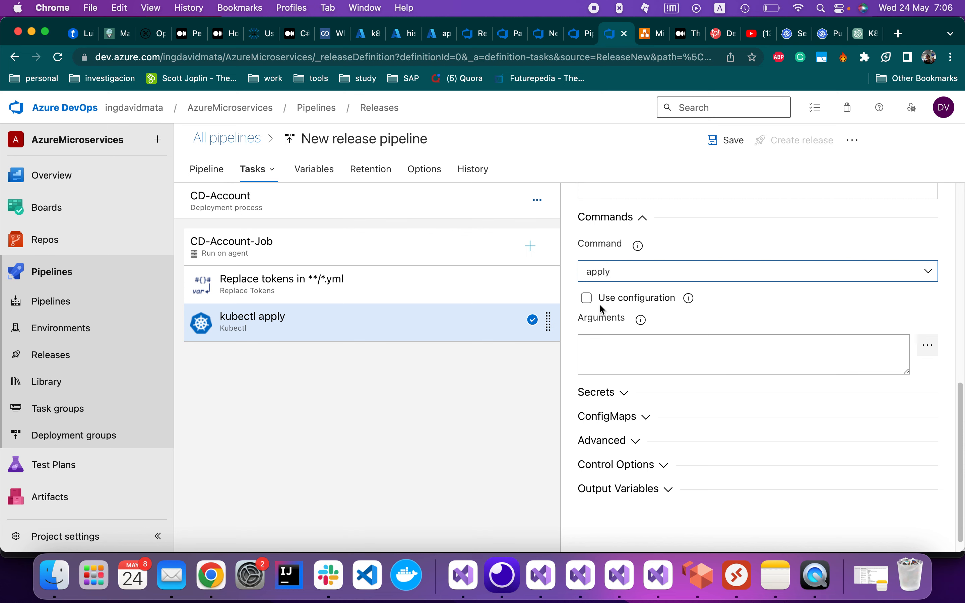
# Enable the use of configuration in the kubectl apply task and choose aks8.yml from the _ci-account-pipeline drop artifact as its file path
pyautogui.click(589, 299)
pyautogui.click(927, 400)
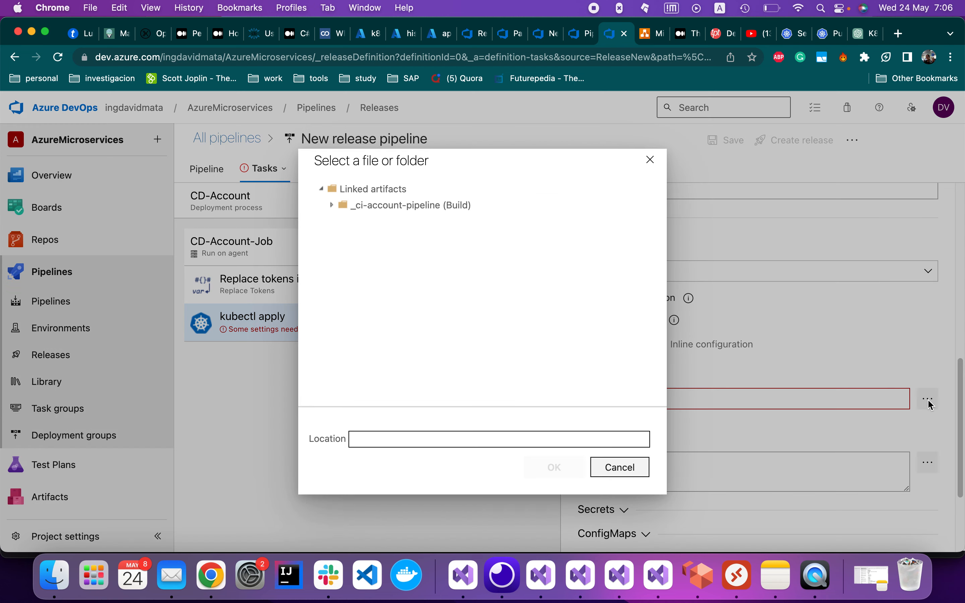
pyautogui.click(330, 205)
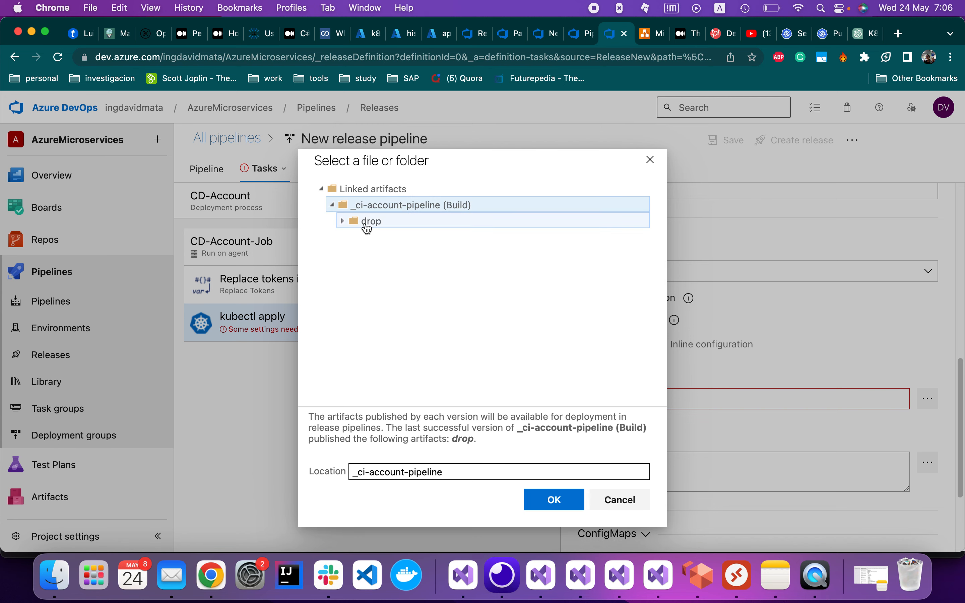
pyautogui.click(342, 224)
pyautogui.click(388, 237)
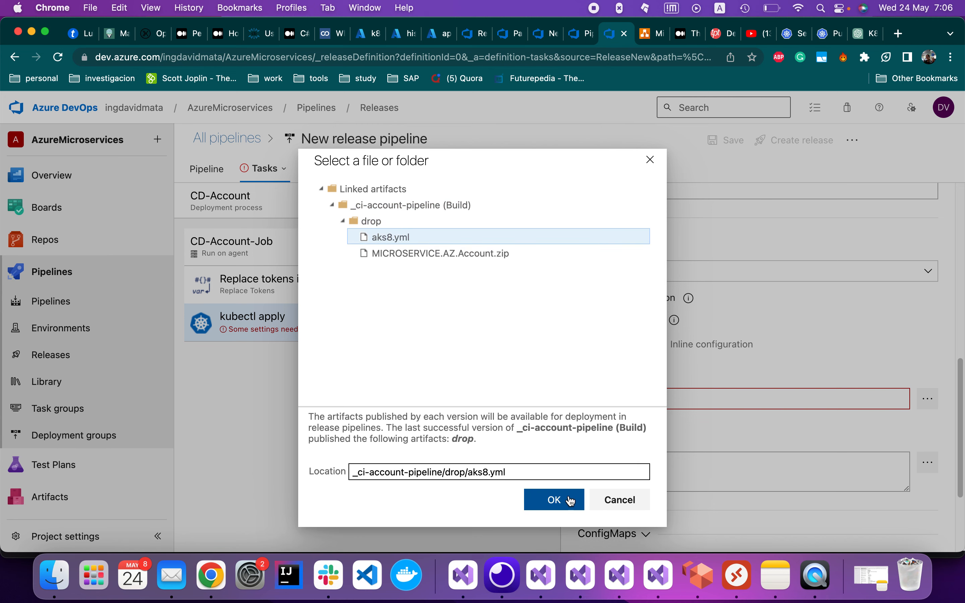
pyautogui.click(554, 499)
# Configure the task's dockerRegistry secret with the Pay-As-You-Go subscription, container registry containerregistrydmv and secret name mysupersecret.key
pyautogui.scroll(-5, 855, 398)
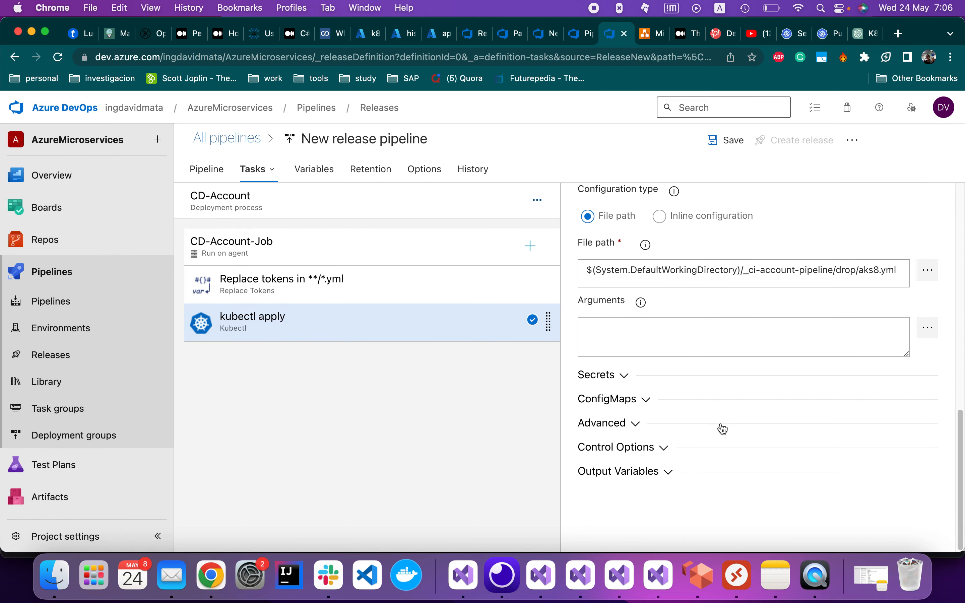
pyautogui.click(621, 376)
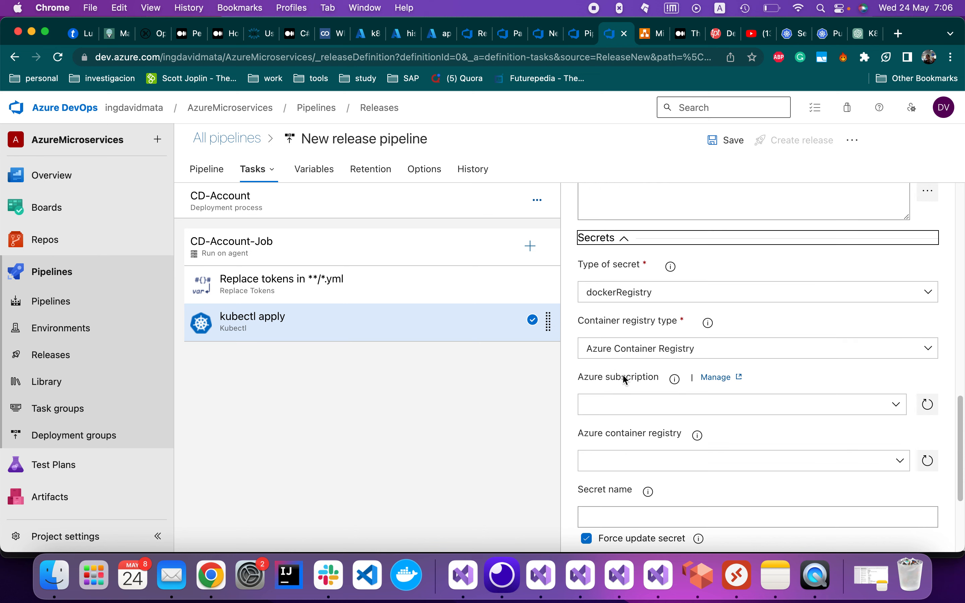
pyautogui.click(896, 407)
pyautogui.click(841, 451)
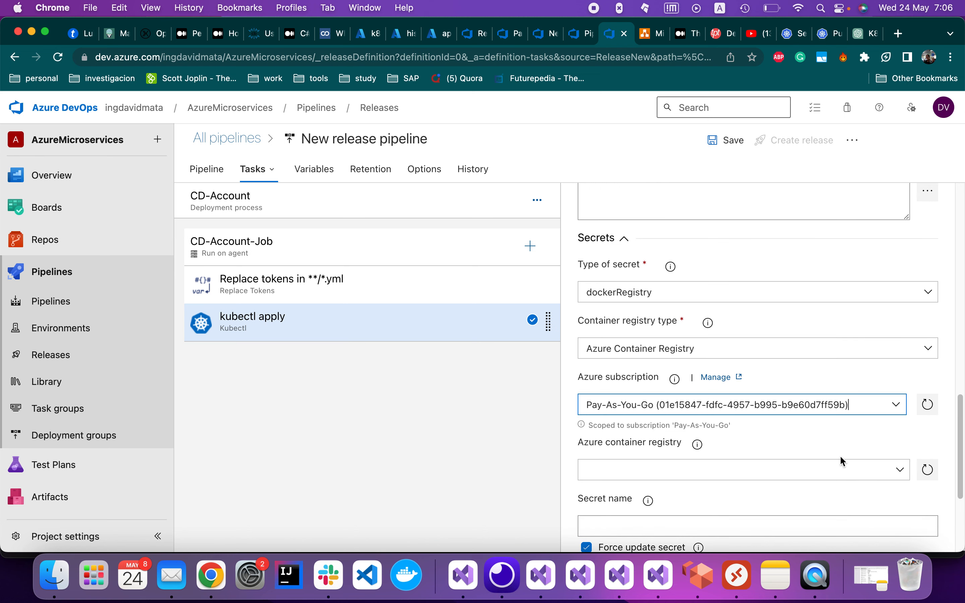
pyautogui.click(840, 464)
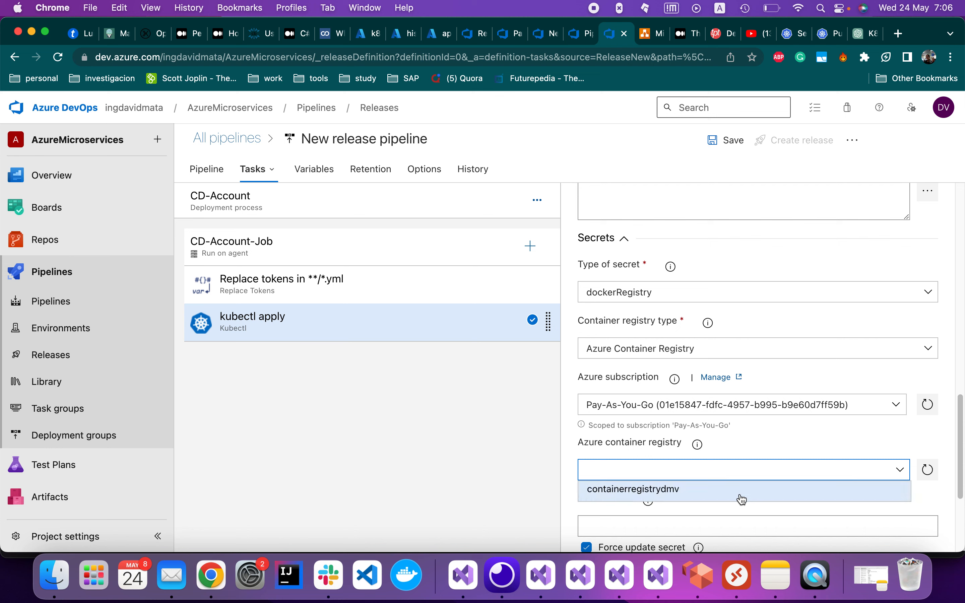
pyautogui.click(742, 498)
pyautogui.scroll(-2, 653, 465)
pyautogui.click(649, 462)
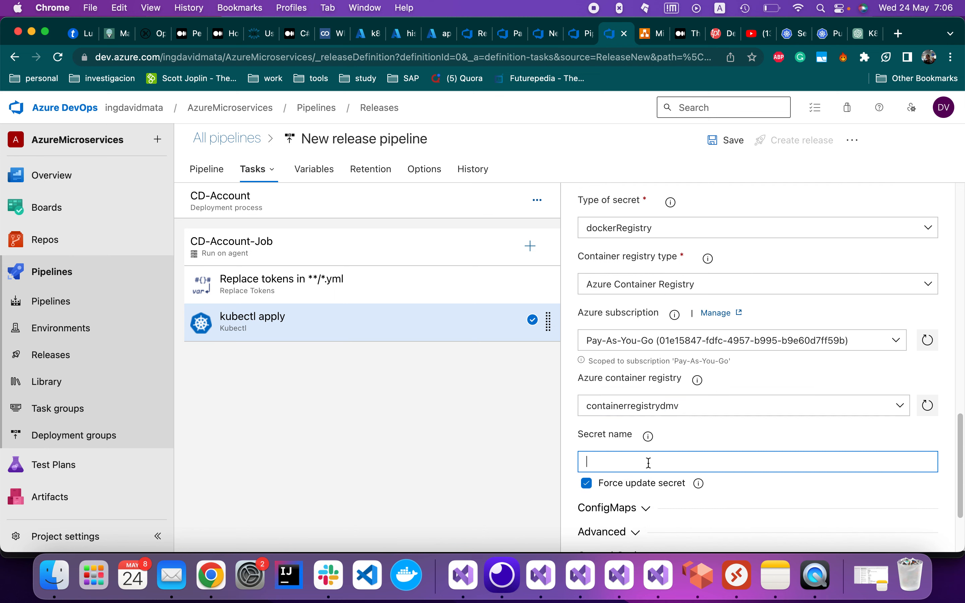
pyautogui.press('super+v')
# Clear the kubectl version spec in the task's advanced settings and enable checking for the latest version
pyautogui.scroll(-5, 700, 463)
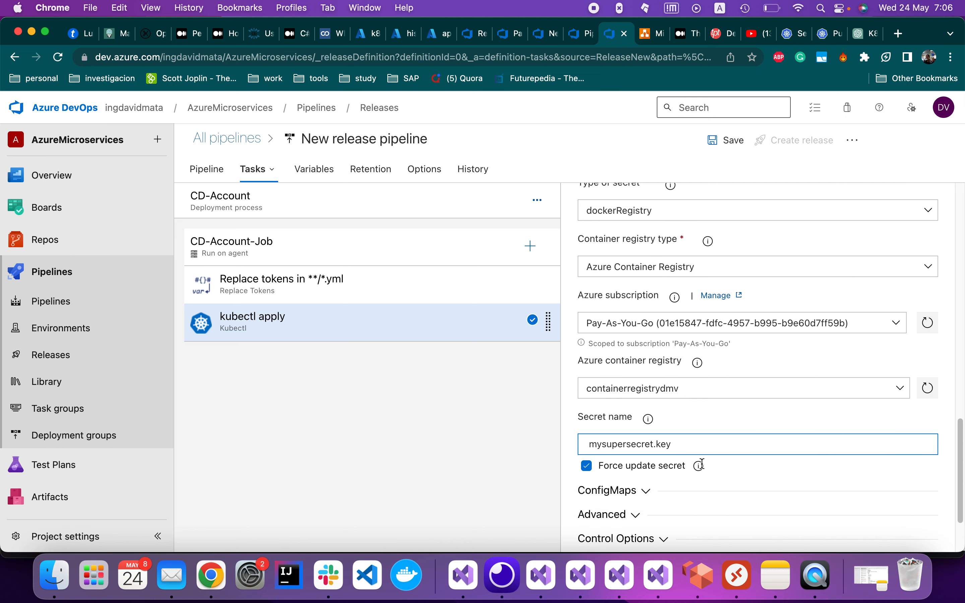
pyautogui.click(638, 426)
pyautogui.scroll(-8, 637, 426)
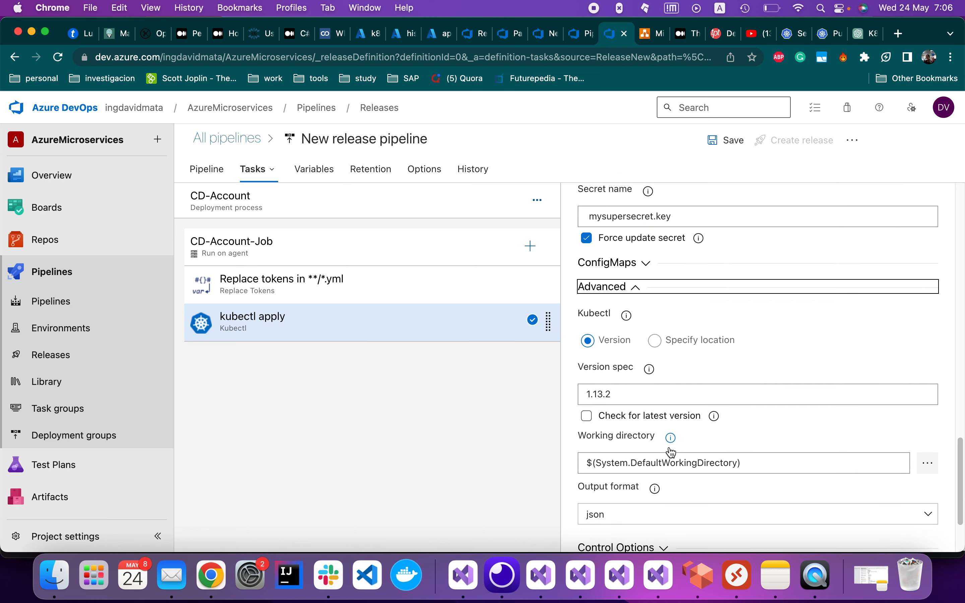
pyautogui.click(616, 358)
pyautogui.moveTo(616, 358); pyautogui.dragTo(558, 360)
pyautogui.press('BackSpace')
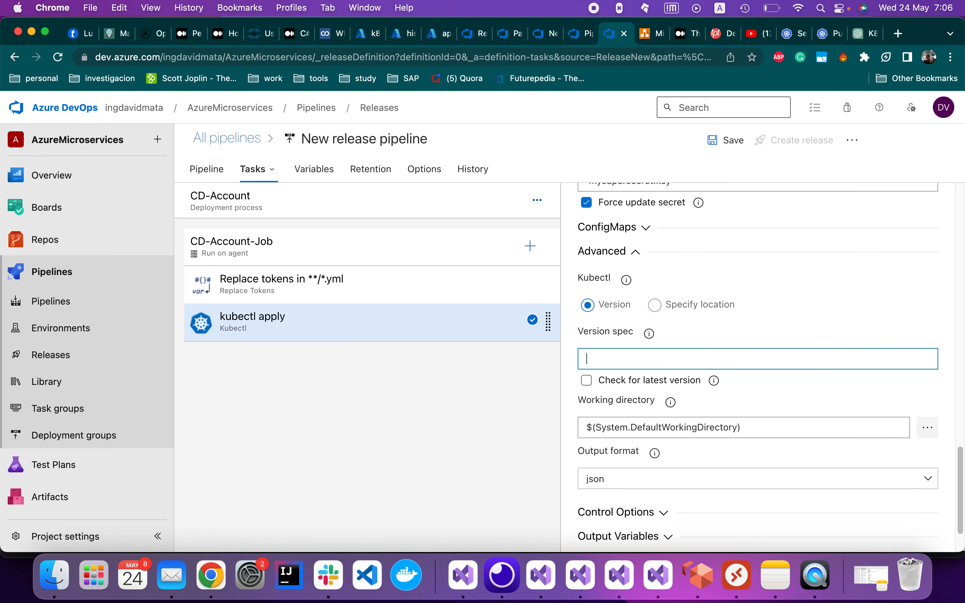
pyautogui.click(586, 381)
pyautogui.scroll(-3, 627, 455)
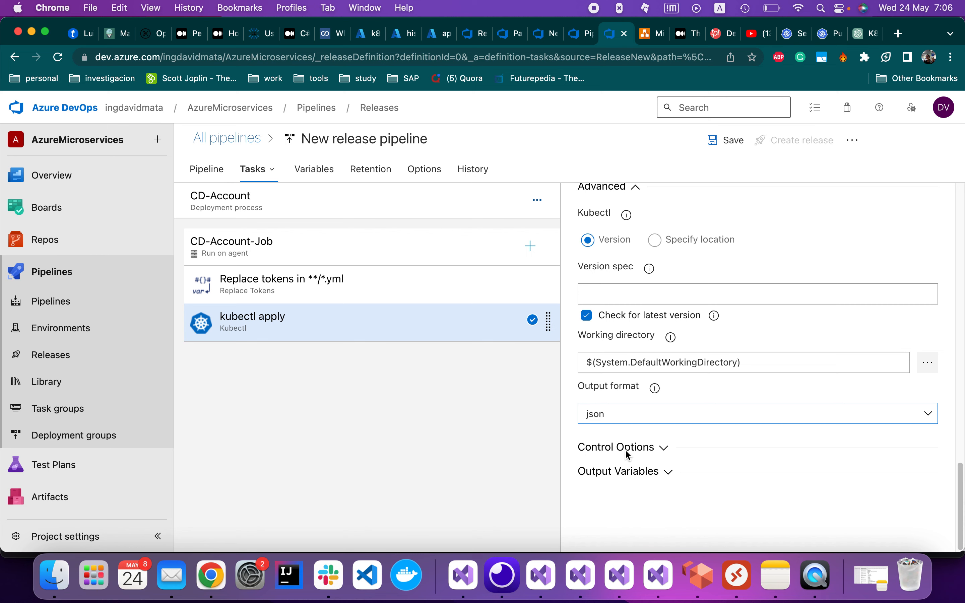
# Save the CD-Account release pipeline in the root folder and return to the releases overview
pyautogui.click(723, 140)
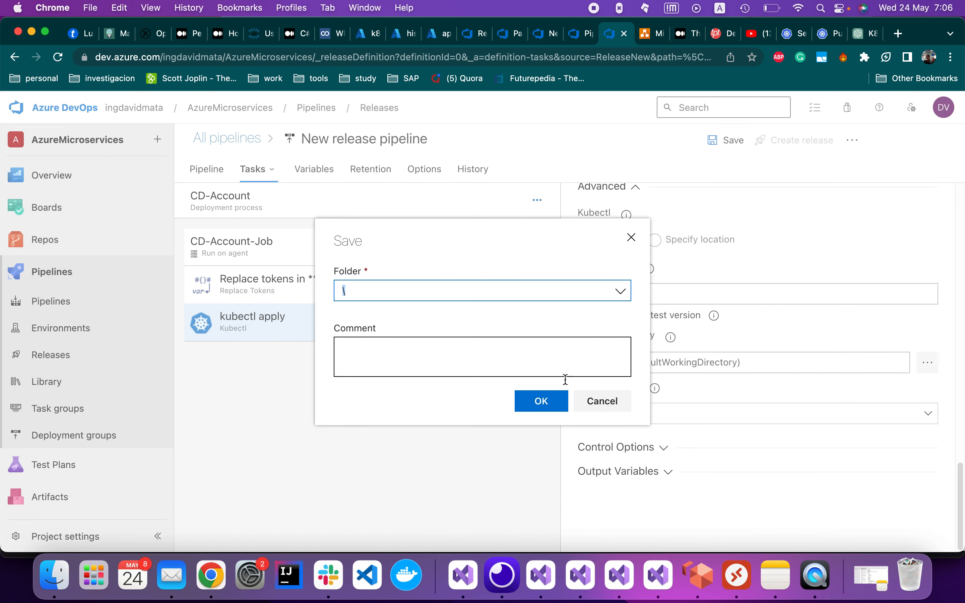
pyautogui.click(548, 401)
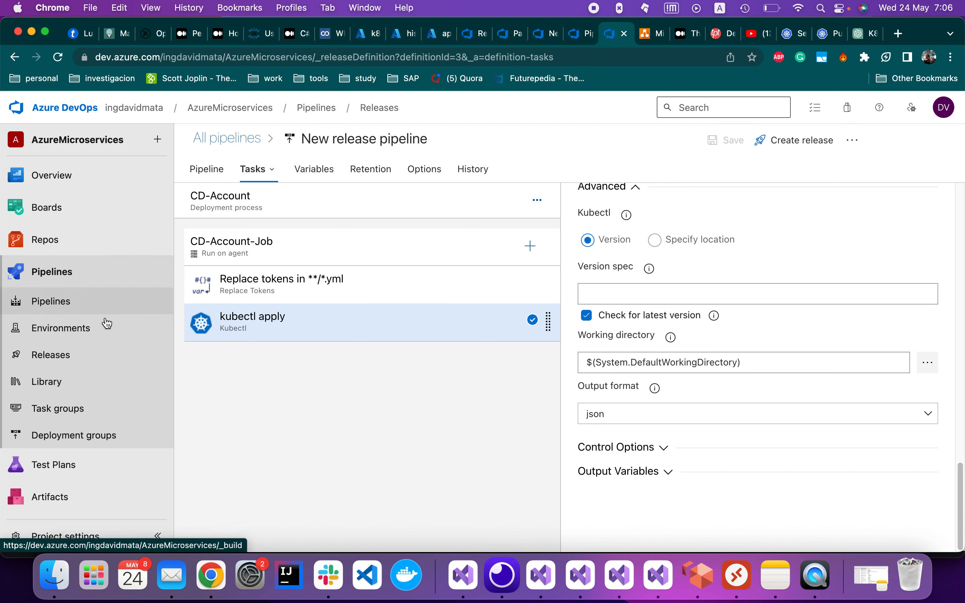
pyautogui.click(96, 361)
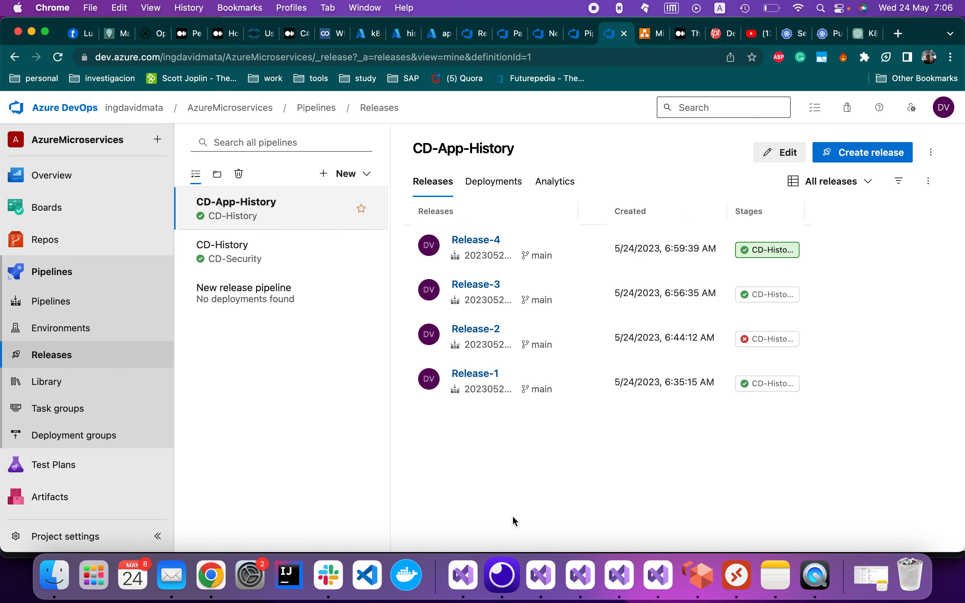
# Switch to the MICROSERVICE.AZ.Account project in Visual Studio and run git push -u origin in its terminal
pyautogui.click(574, 578)
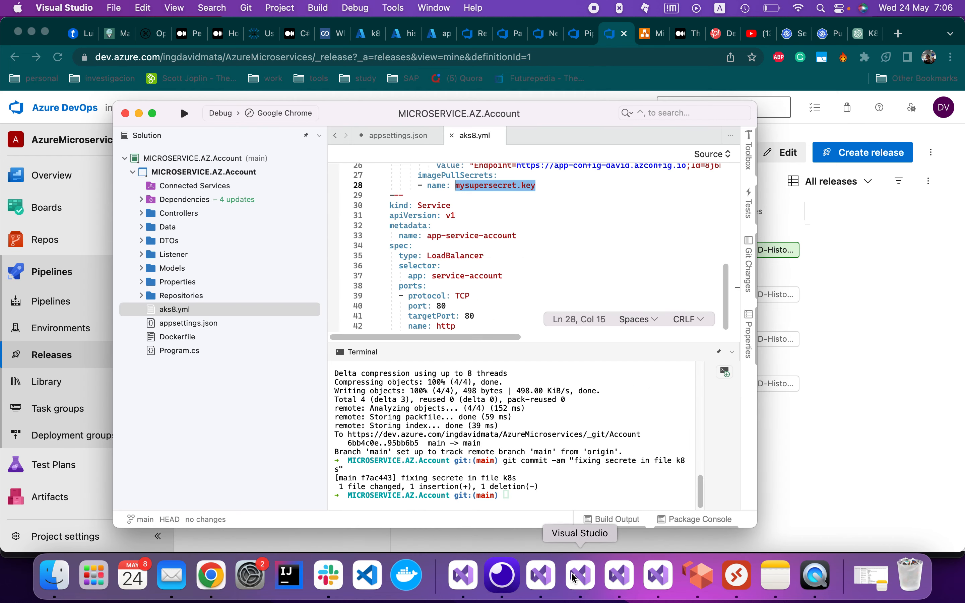
pyautogui.click(534, 492)
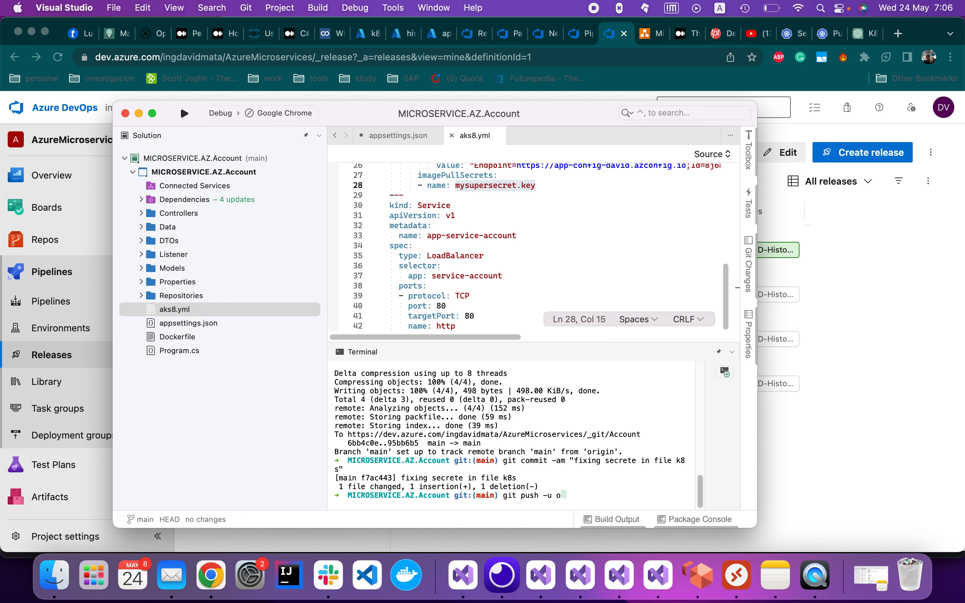
pyautogui.press('Return')
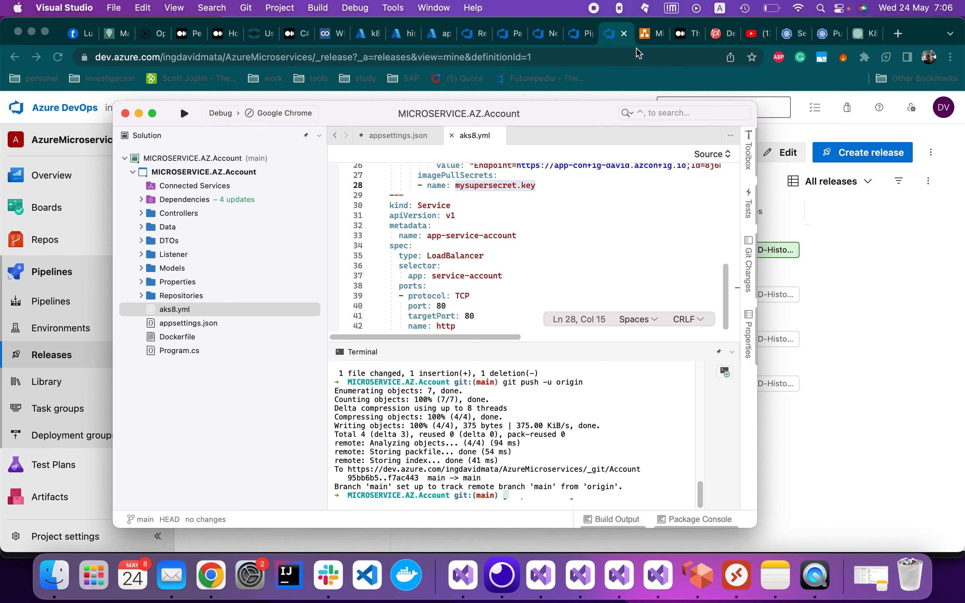
# Switch back to Azure DevOps in Chrome and create a new release pipeline starting with an empty job
pyautogui.click(606, 40)
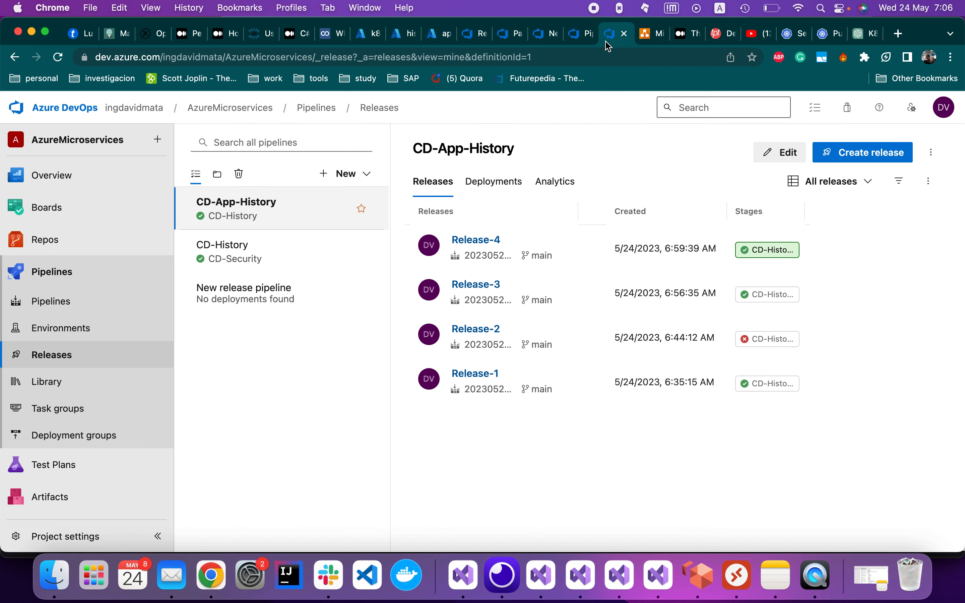
pyautogui.click(344, 174)
pyautogui.click(338, 198)
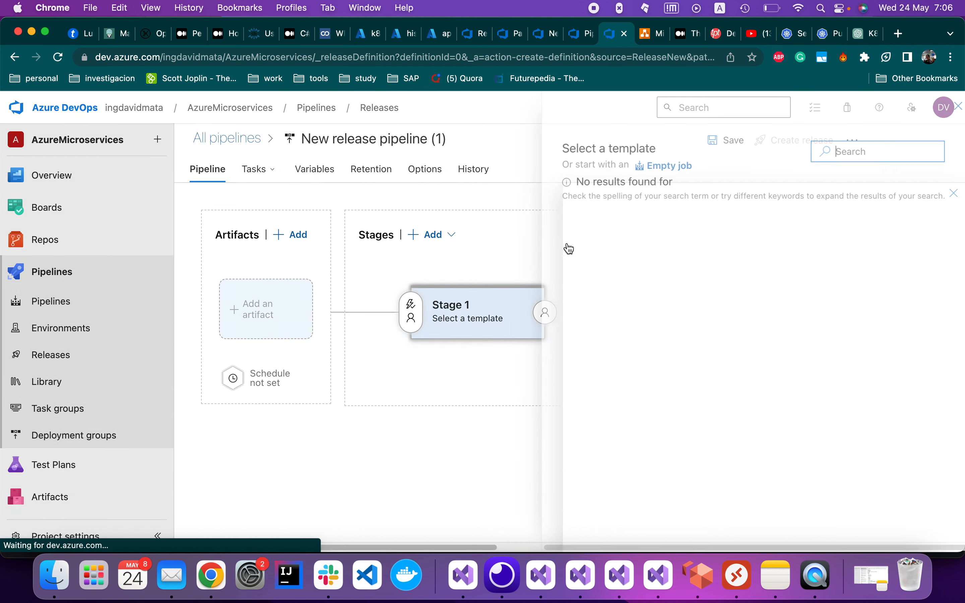
pyautogui.click(666, 169)
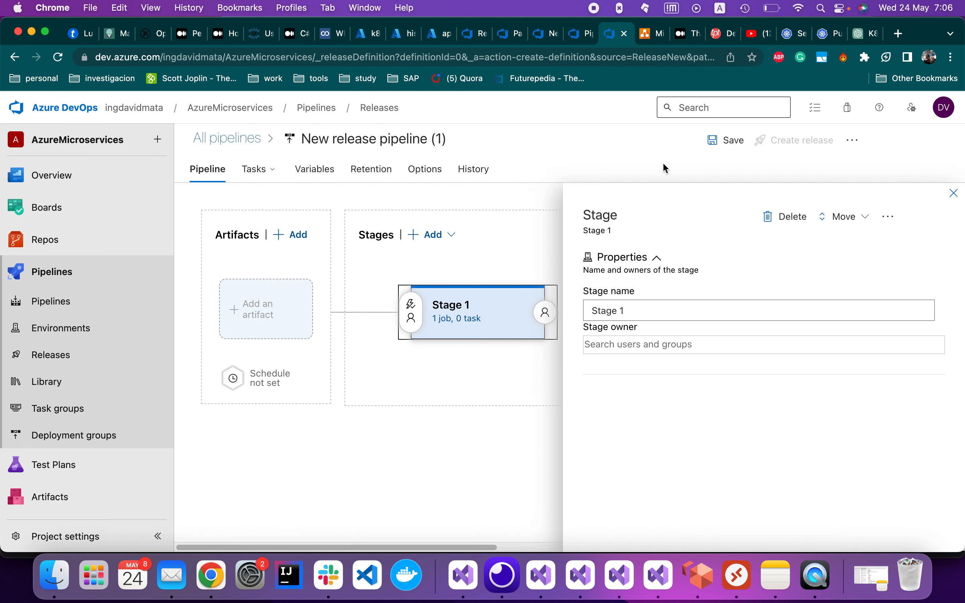
# Check the microservice projects open in Visual Studio and name the new pipeline's stage CD-Transaction
pyautogui.tripleClick(681, 315)
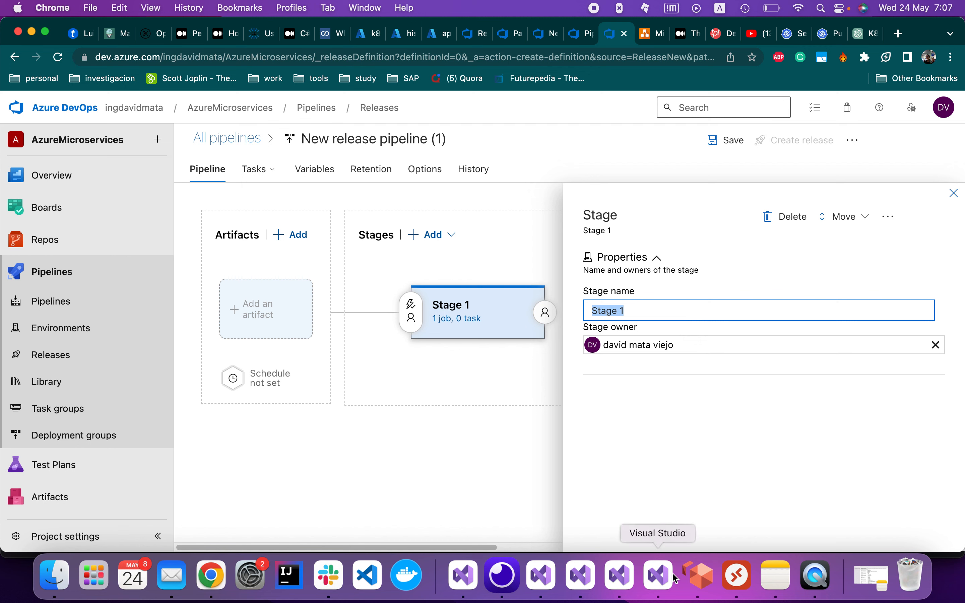
pyautogui.click(543, 576)
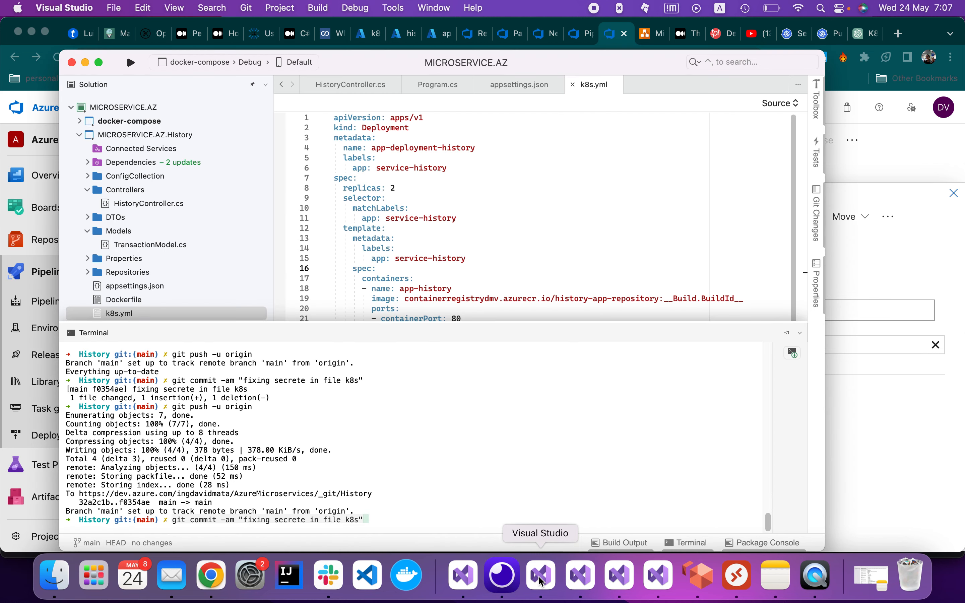
pyautogui.click(574, 578)
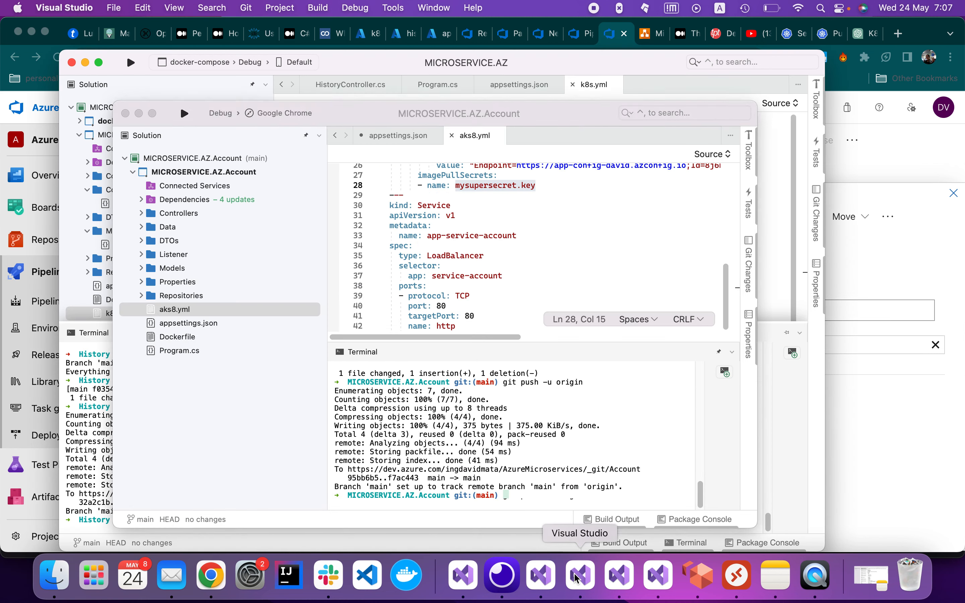
pyautogui.click(616, 577)
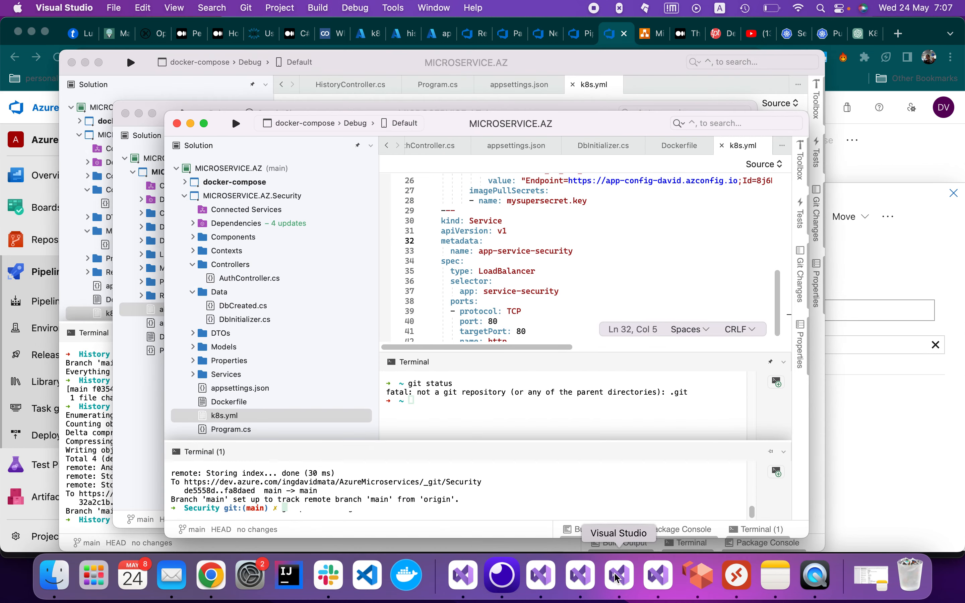
pyautogui.click(658, 577)
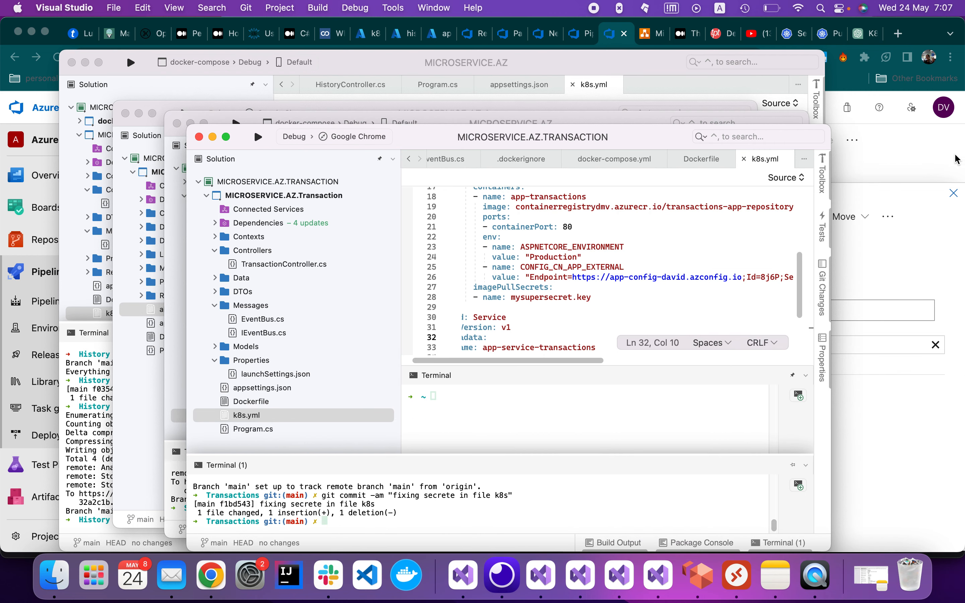
pyautogui.click(913, 200)
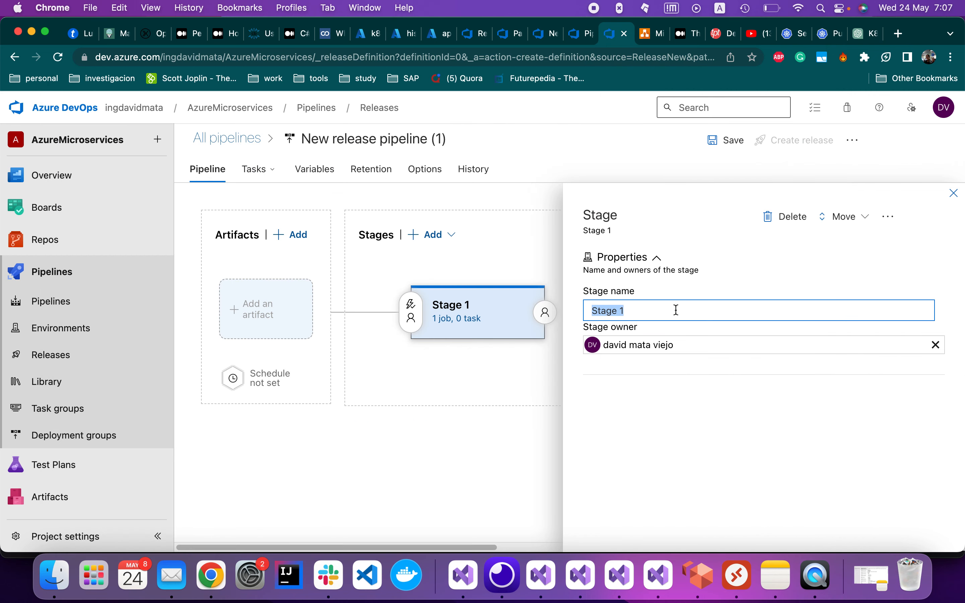
pyautogui.write('CD')
pyautogui.press('BackSpace')
pyautogui.press('BackSpace')
pyautogui.write('CD-Transaction')
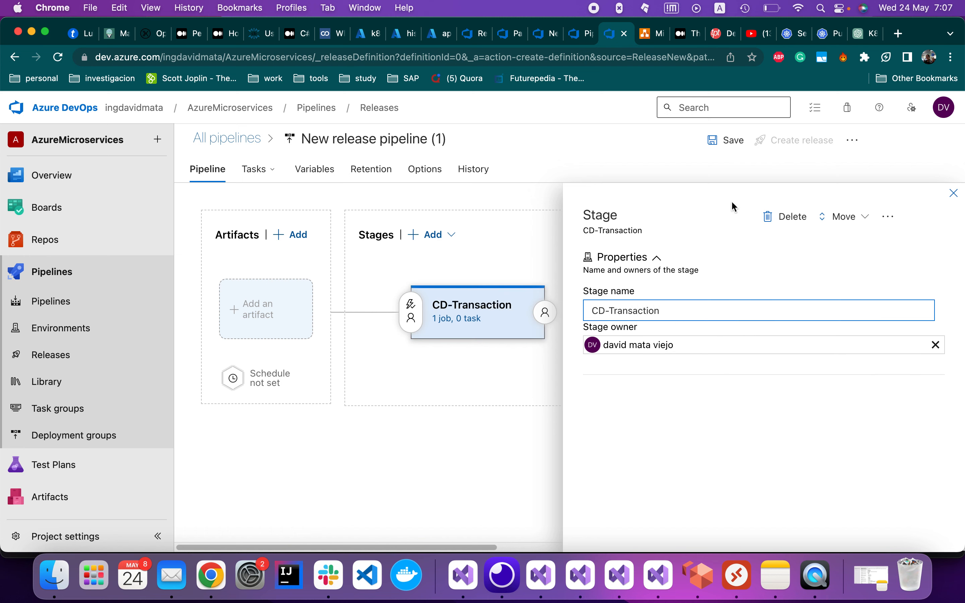
pyautogui.click(953, 193)
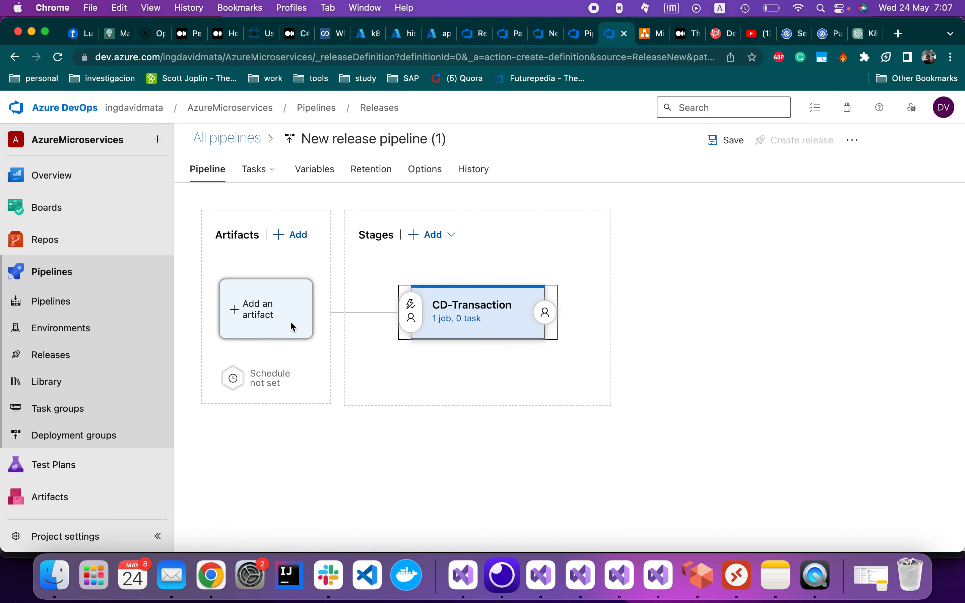
# Add the ci-transaction-pipeline build from the AzureMicroservices project as the release artifact, using the latest default version
pyautogui.click(268, 314)
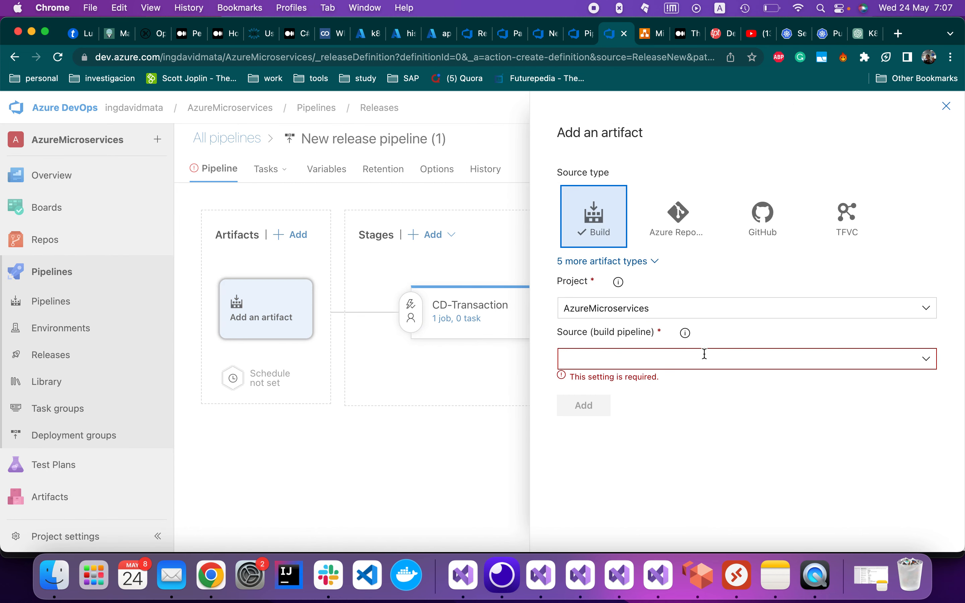
pyautogui.click(704, 353)
pyautogui.click(926, 360)
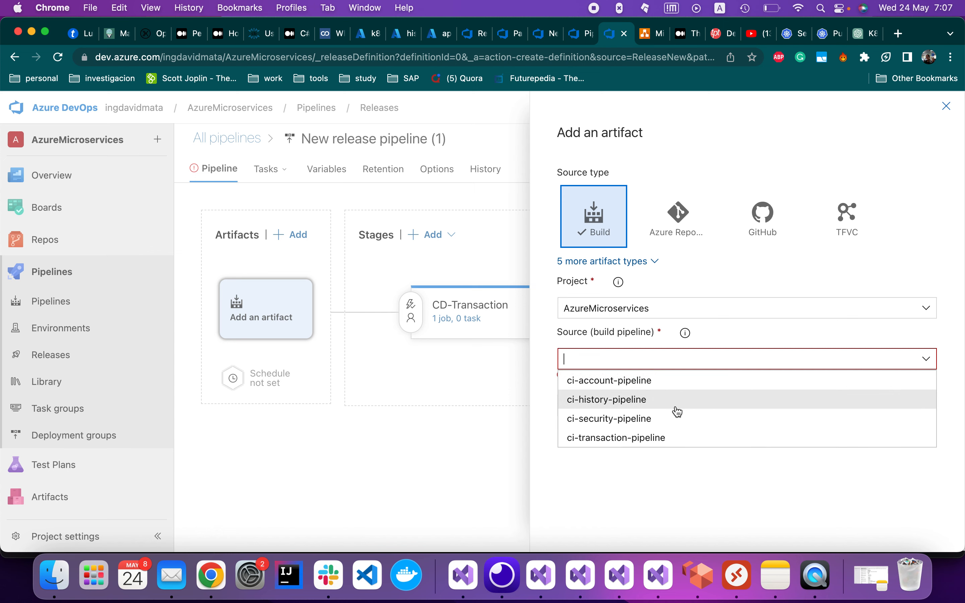
pyautogui.click(654, 441)
pyautogui.scroll(-1, 602, 534)
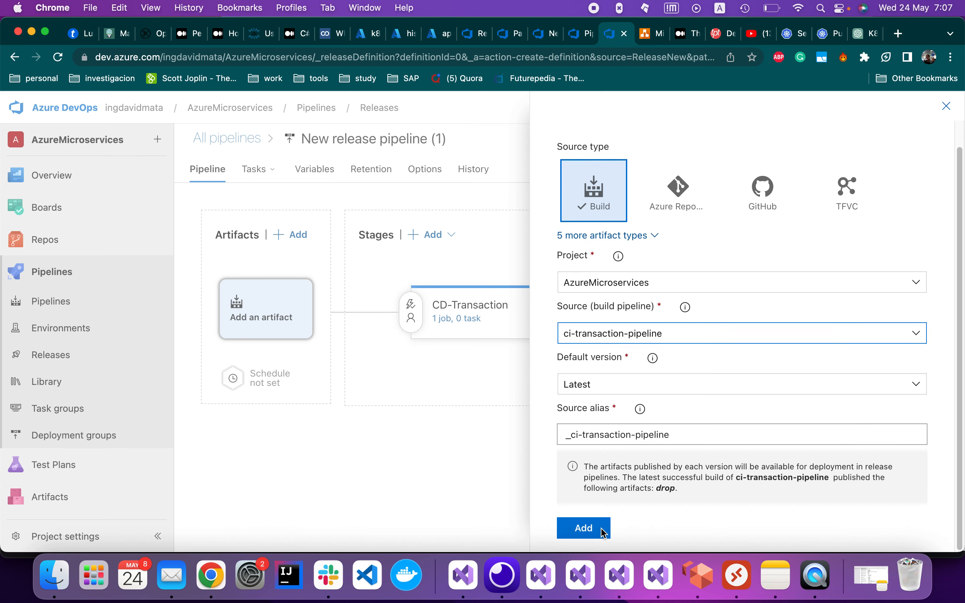
pyautogui.click(584, 528)
# Enable the continuous deployment trigger for the _ci-transaction-pipeline artifact
pyautogui.click(305, 284)
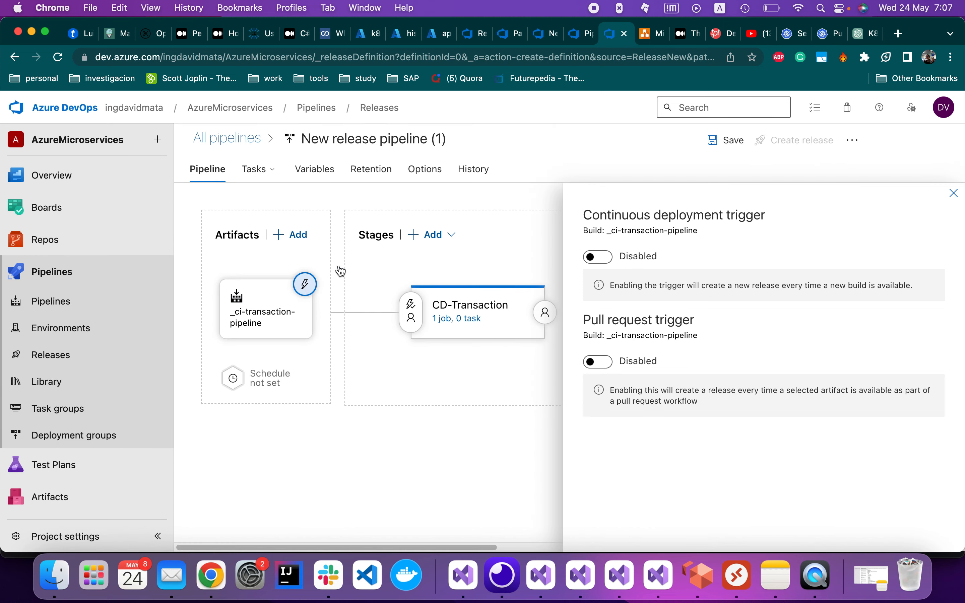
pyautogui.click(597, 258)
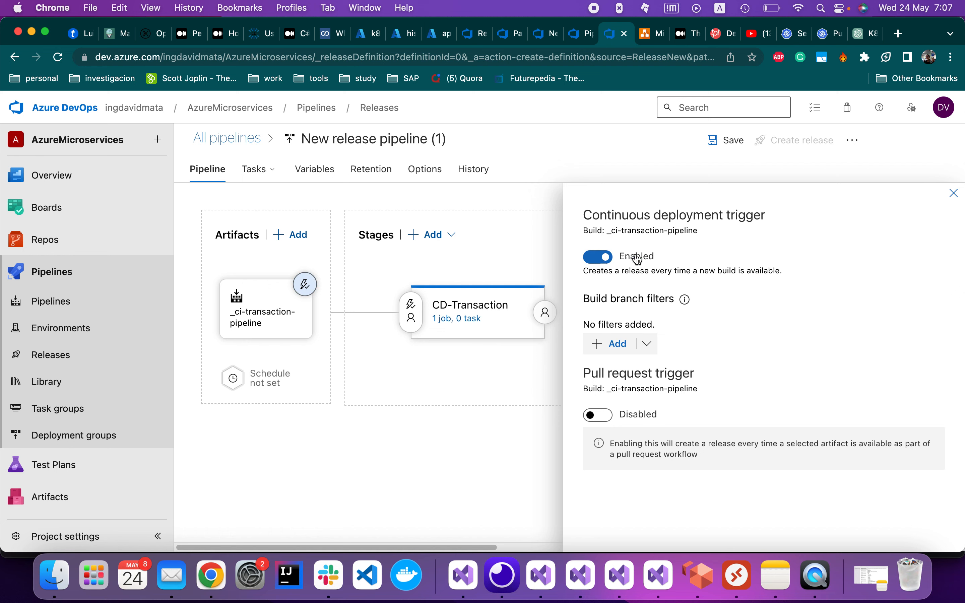
pyautogui.click(954, 195)
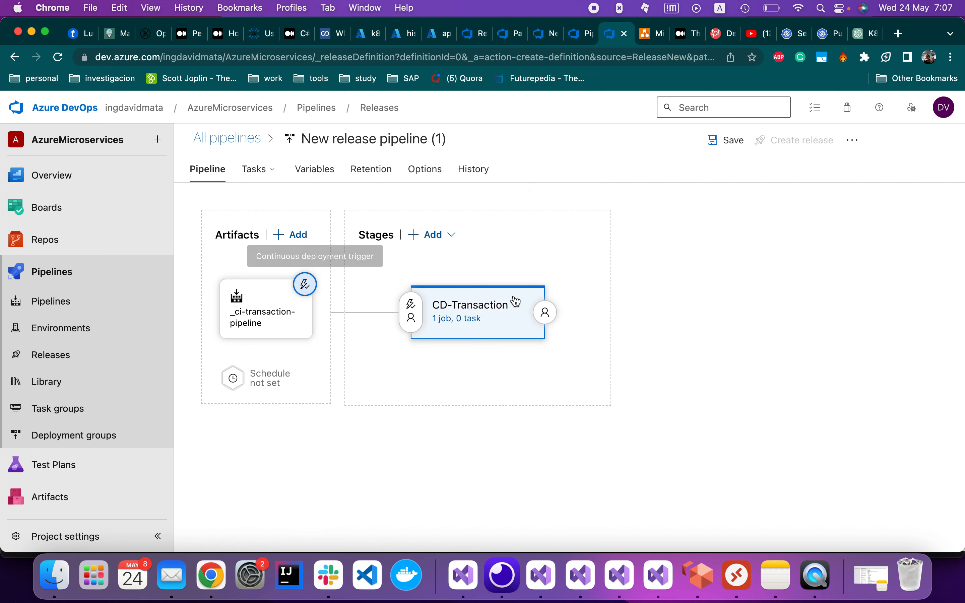
# Open the CD-Transaction stage's tasks and rename its agent job to CD-Transaction-Job
pyautogui.click(472, 319)
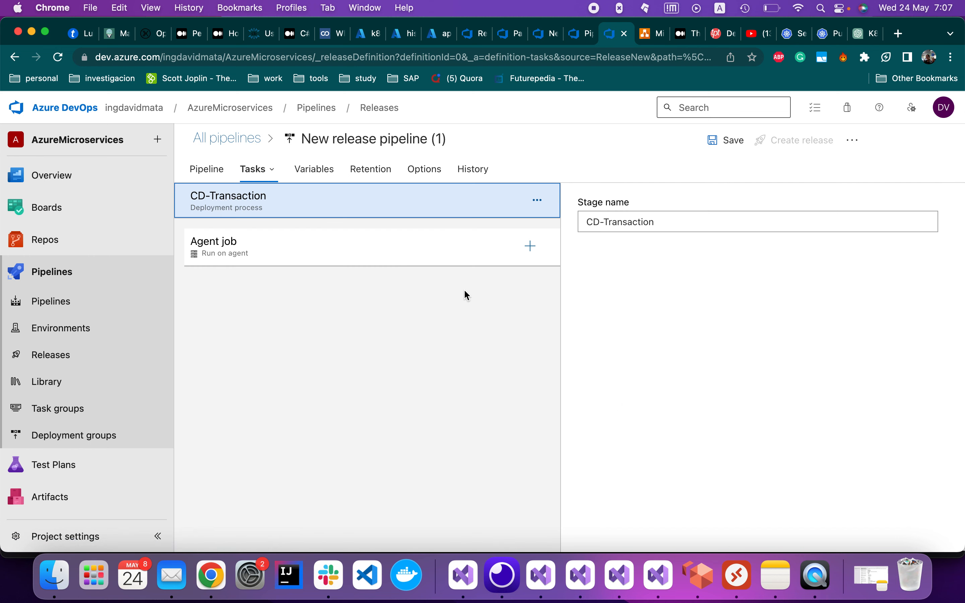
pyautogui.click(335, 253)
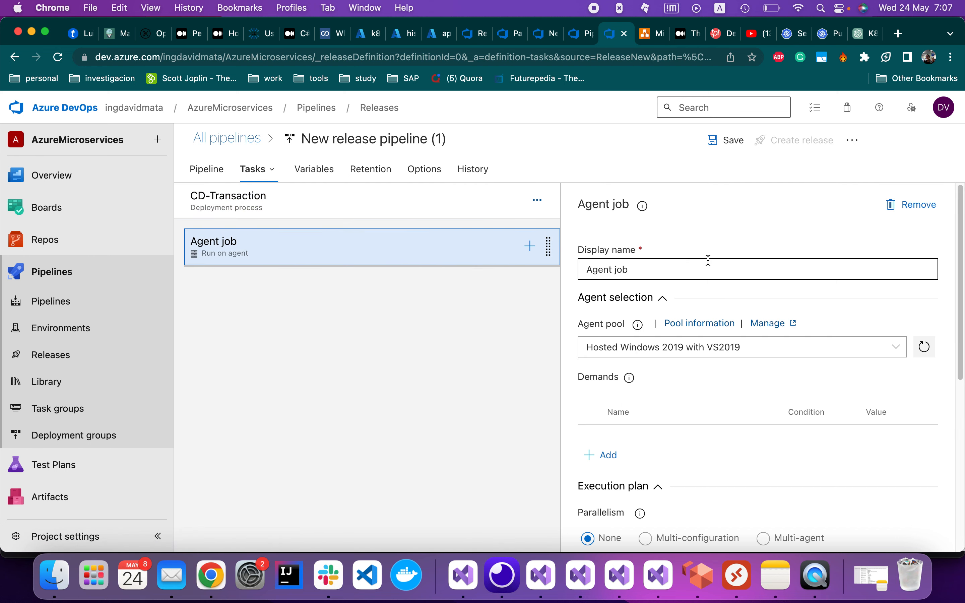
pyautogui.write('C')
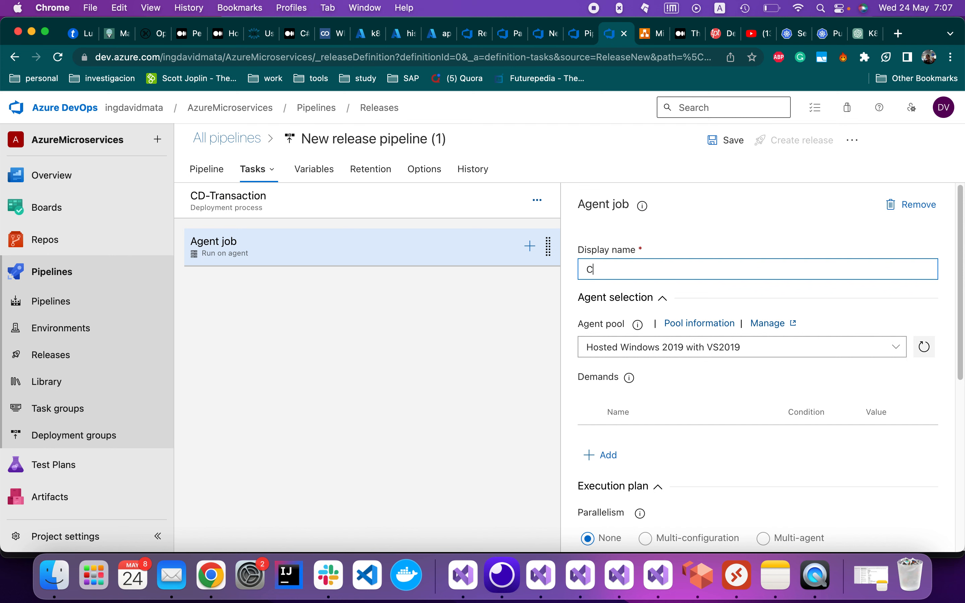
pyautogui.write('D-Transaction-Job')
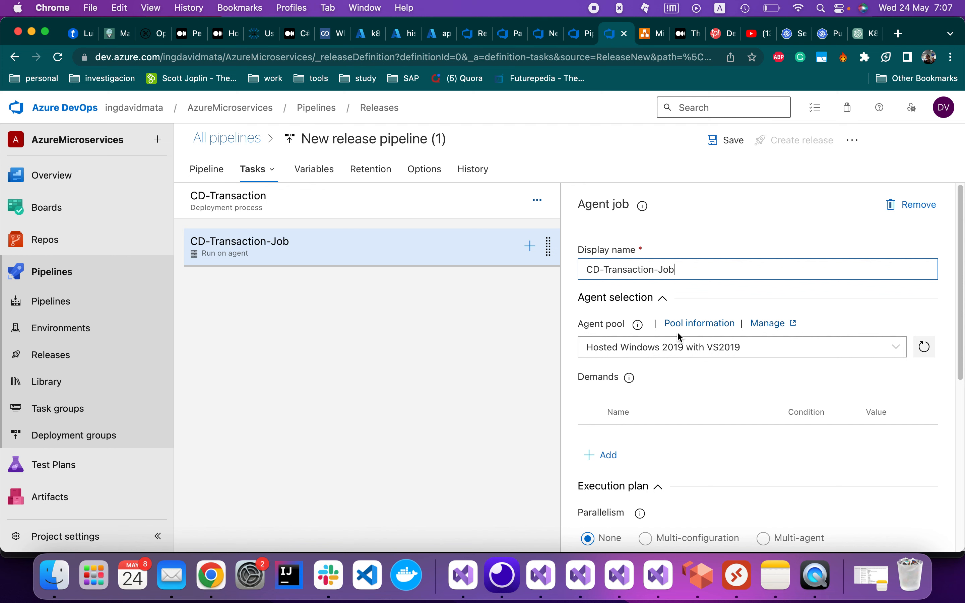
# Set the job's agent pool to Azure Pipelines and its agent specification to ubuntu-22.04
pyautogui.click(899, 347)
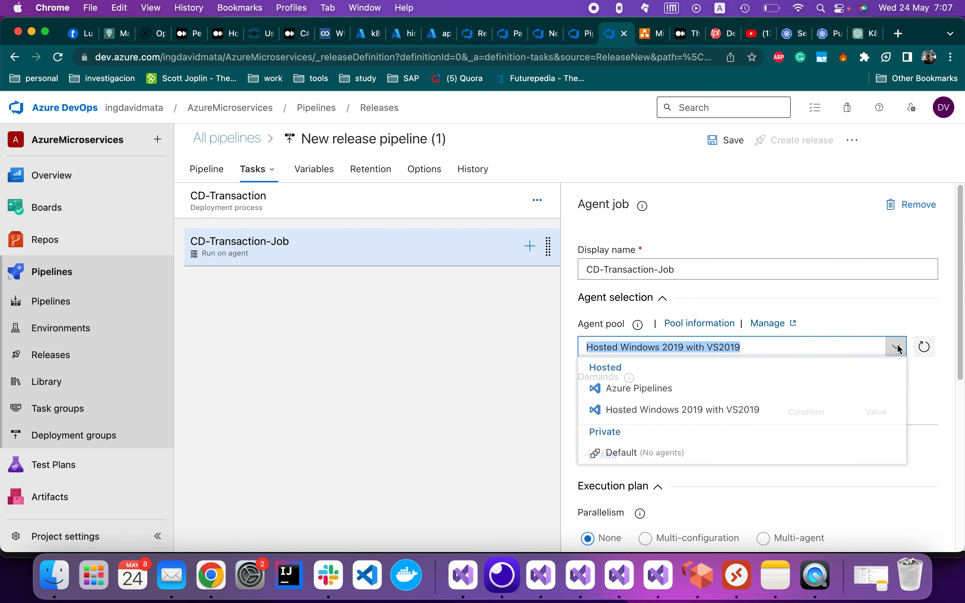
pyautogui.click(656, 389)
pyautogui.click(929, 396)
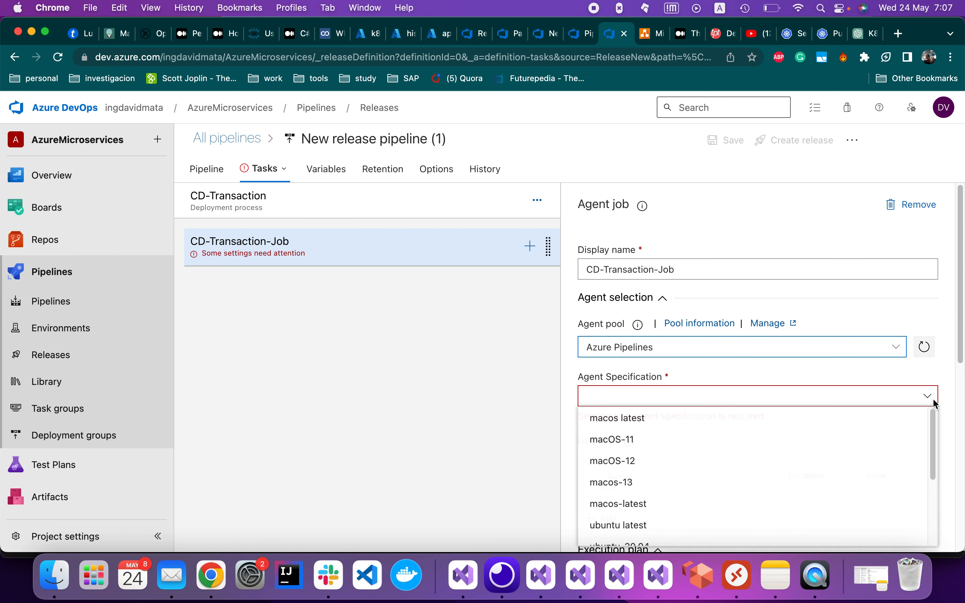
pyautogui.scroll(-3, 732, 444)
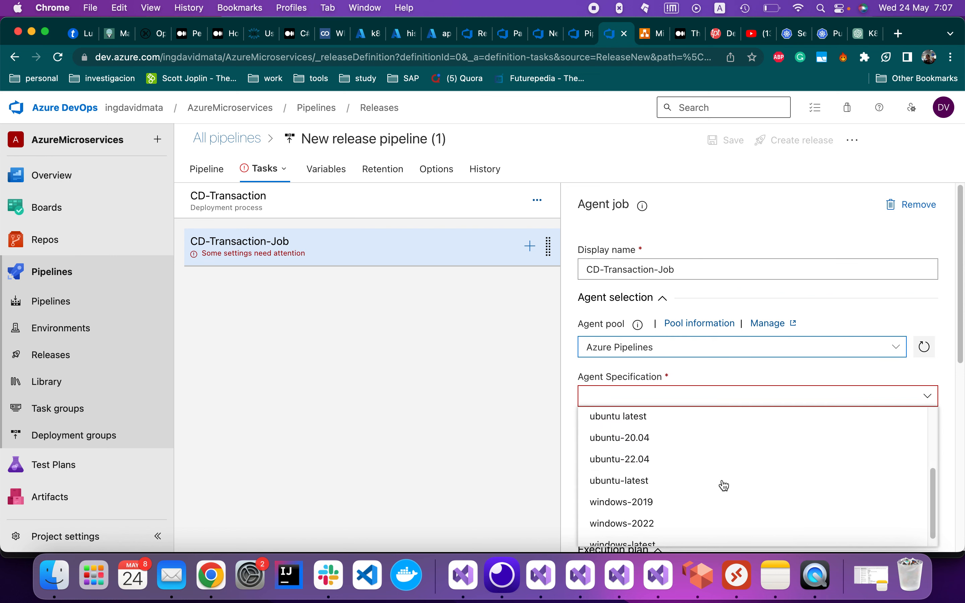
pyautogui.click(658, 459)
pyautogui.scroll(-5, 656, 459)
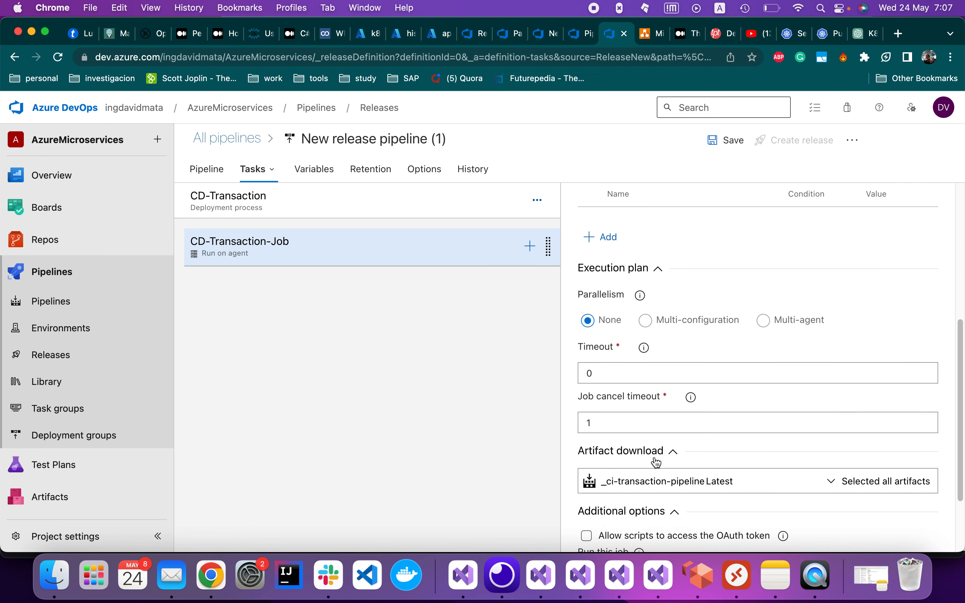
# Find the Replace Tokens task and add it to CD-Transaction-Job
pyautogui.click(529, 246)
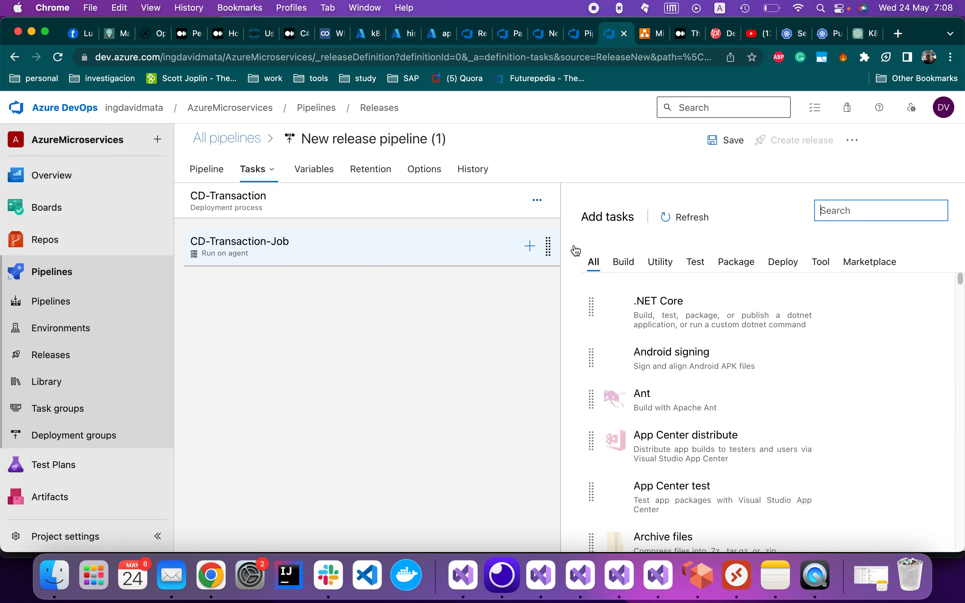
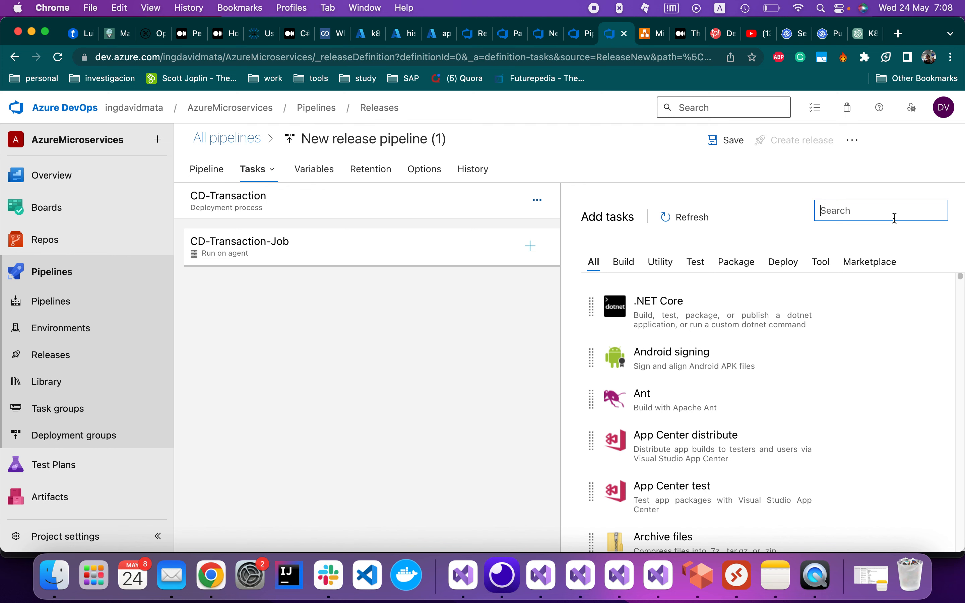
pyautogui.write('replac')
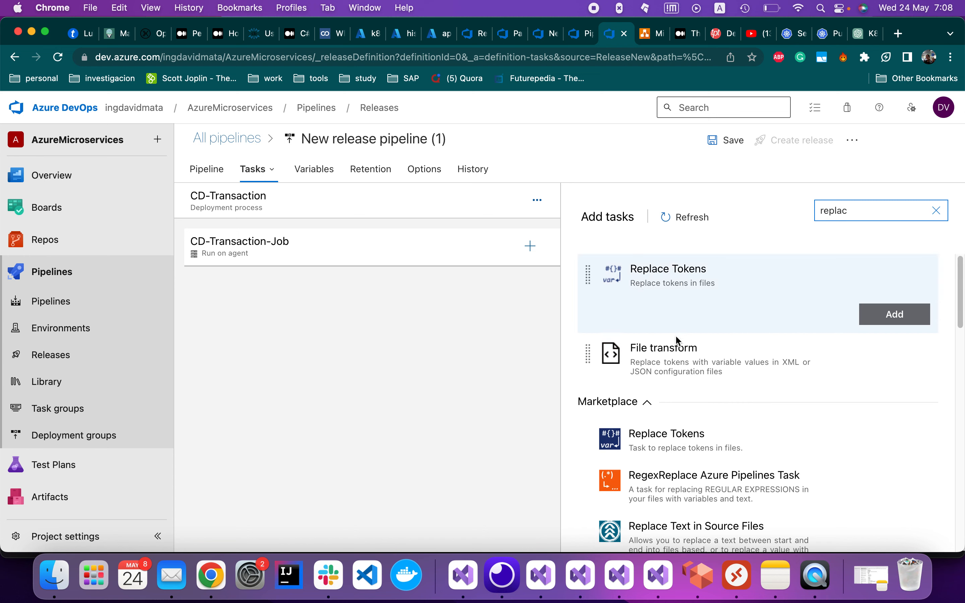
pyautogui.click(703, 268)
pyautogui.click(910, 316)
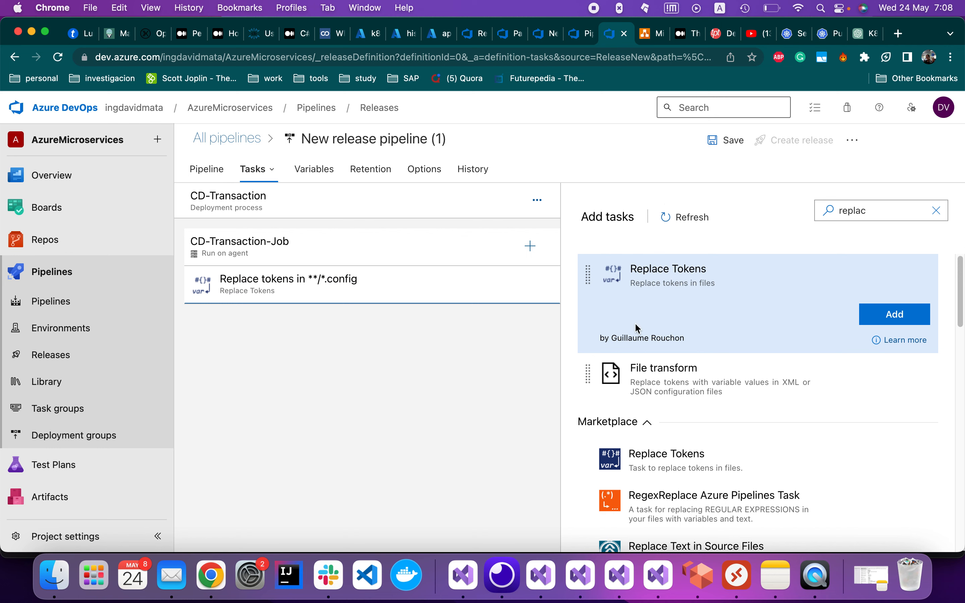
# Set the Replace Tokens task's root directory to the drop folder of the _ci-transaction-pipeline artifact
pyautogui.click(409, 293)
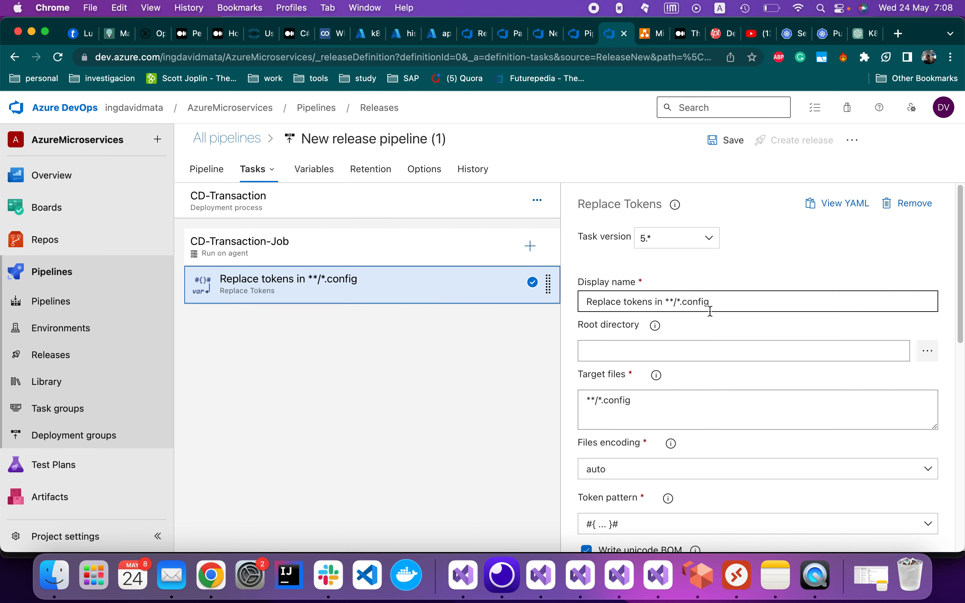
pyautogui.click(931, 359)
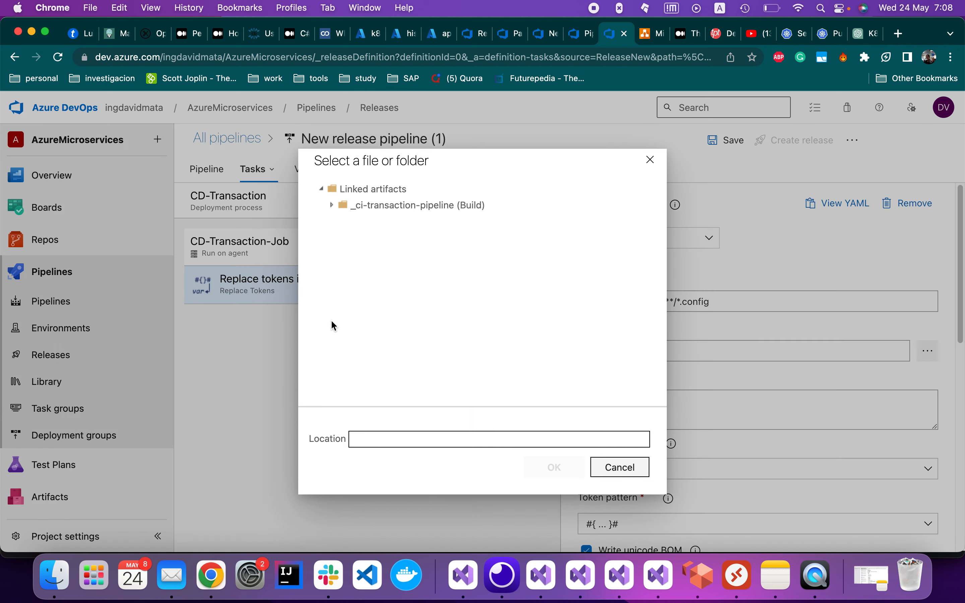
pyautogui.click(333, 205)
pyautogui.click(345, 222)
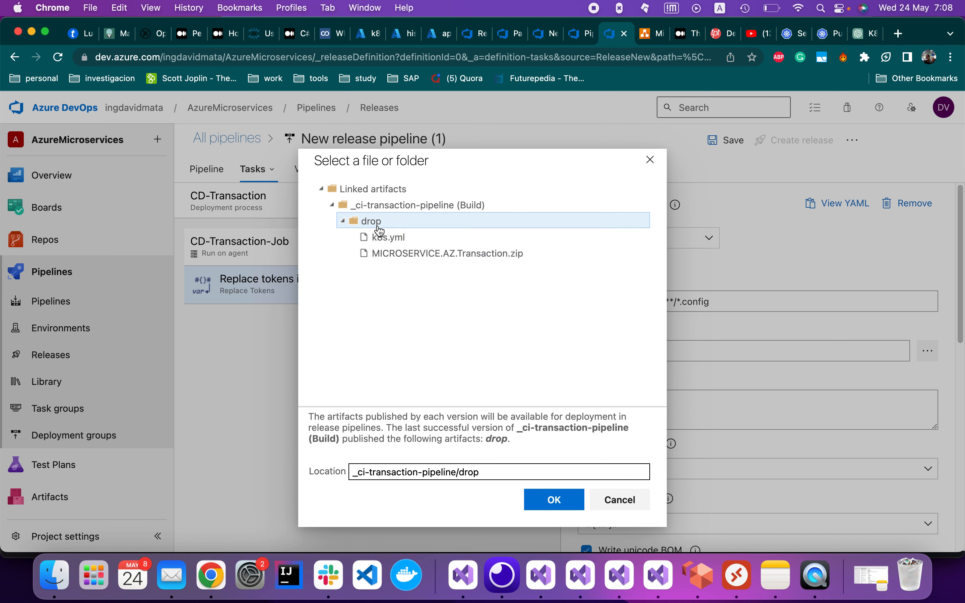
pyautogui.click(560, 498)
# Set the Replace Tokens target files to **/*.yml and the token pattern to __ ... __
pyautogui.click(626, 407)
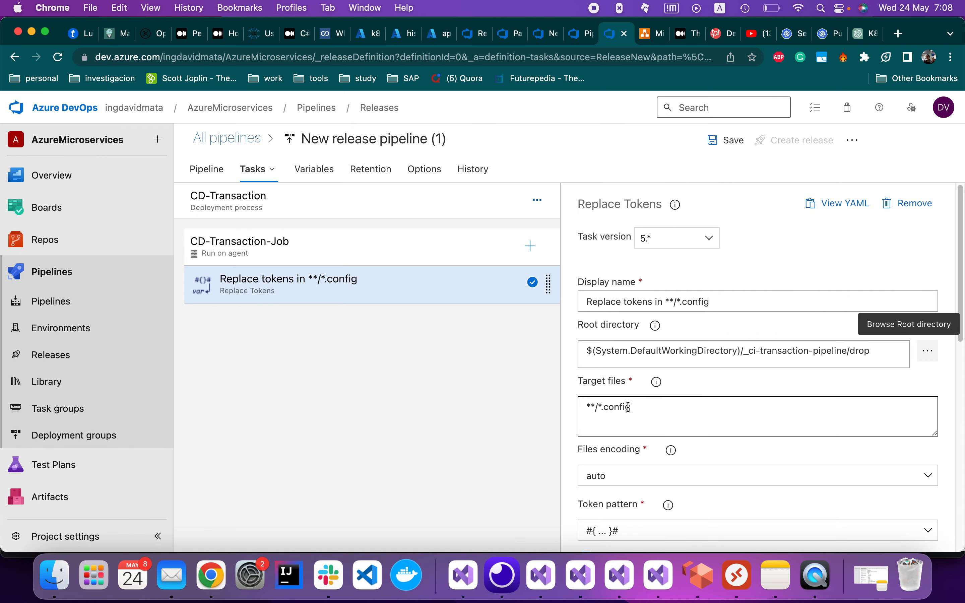
pyautogui.doubleClick(625, 407)
pyautogui.write('yml')
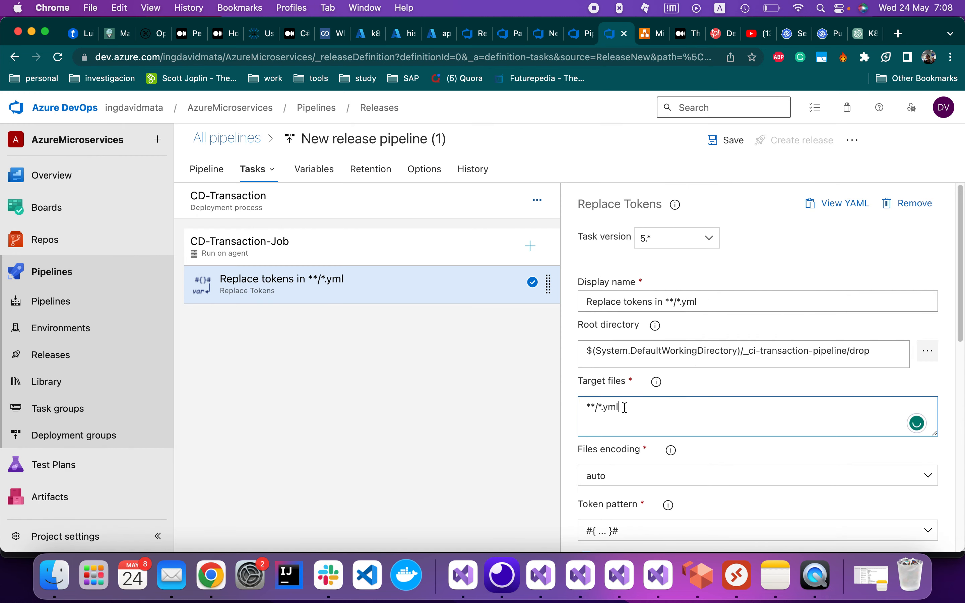
pyautogui.scroll(-3, 714, 499)
pyautogui.click(694, 485)
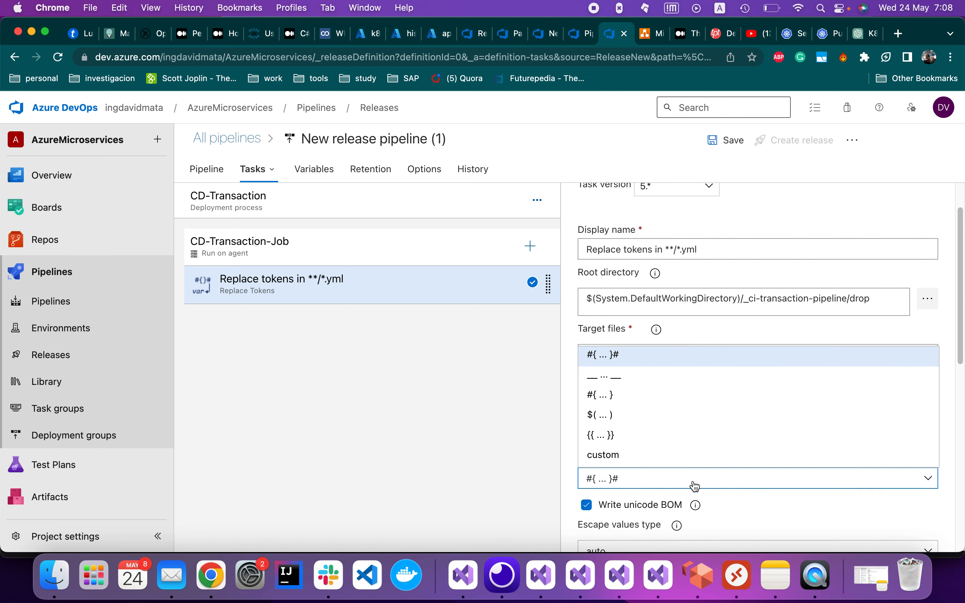
pyautogui.click(654, 378)
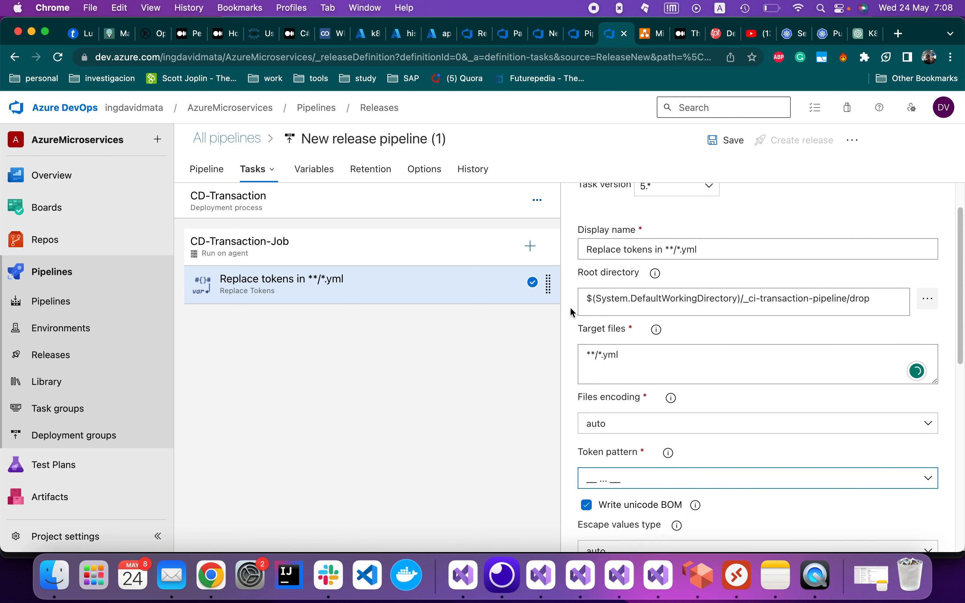
pyautogui.scroll(3, 642, 454)
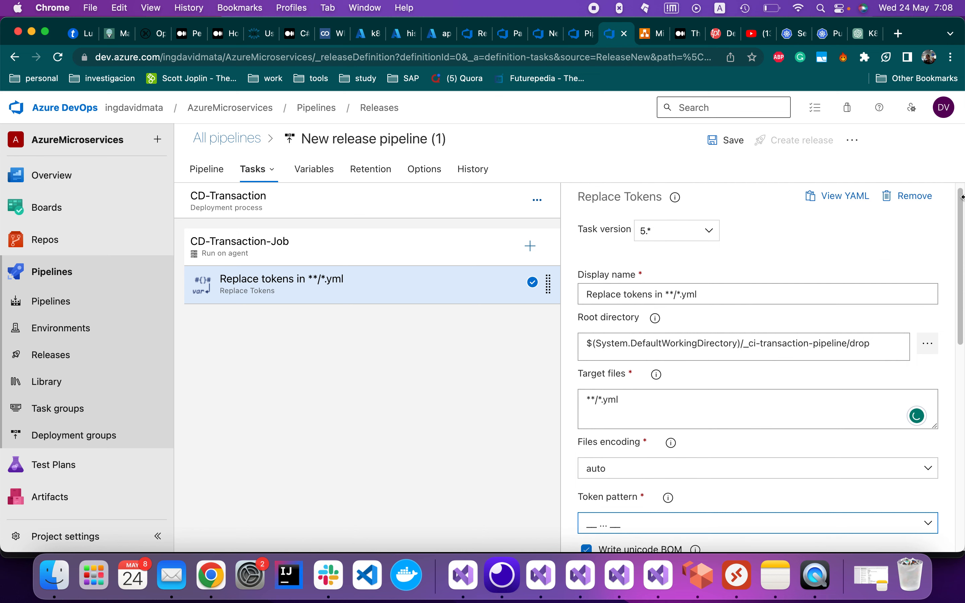
# Find the Kubectl task and add it to CD-Transaction-Job after the Replace Tokens task
pyautogui.click(530, 246)
pyautogui.write('kub')
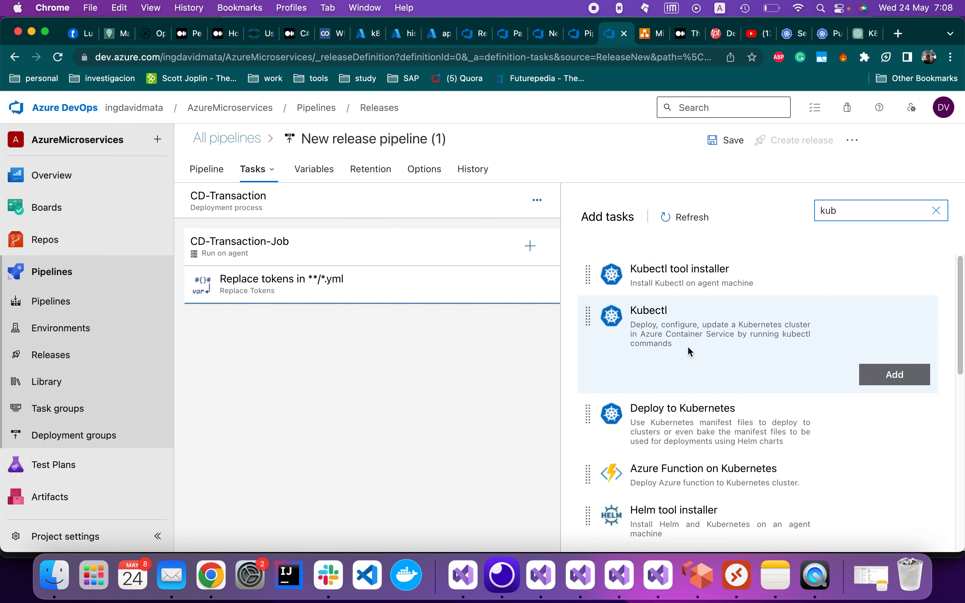
pyautogui.click(687, 345)
pyautogui.click(894, 375)
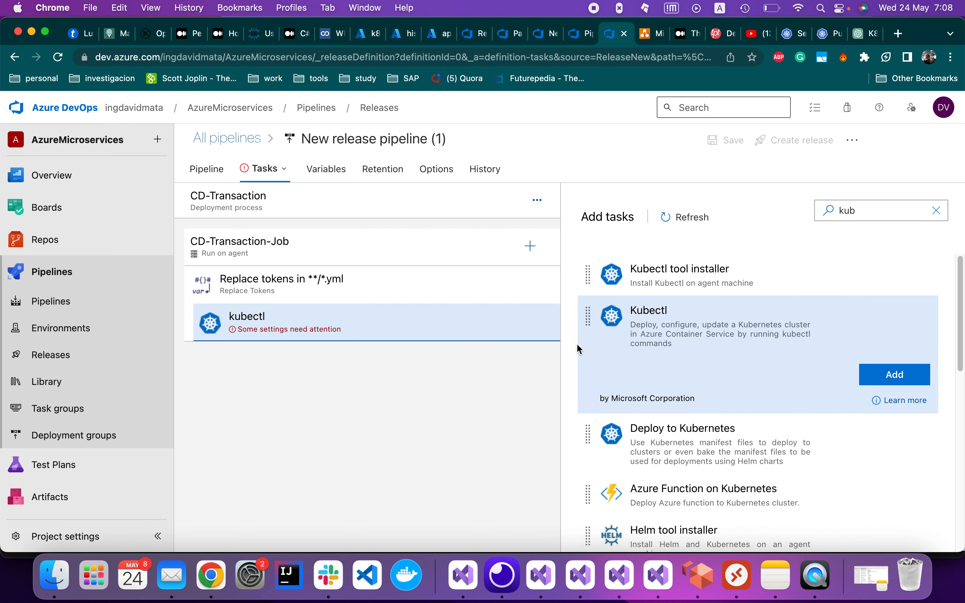
# Set the kubectl task's service connection type to Azure Resource Manager and choose the existing Pay-As-You-Go service connection as its subscription
pyautogui.click(429, 330)
pyautogui.click(758, 389)
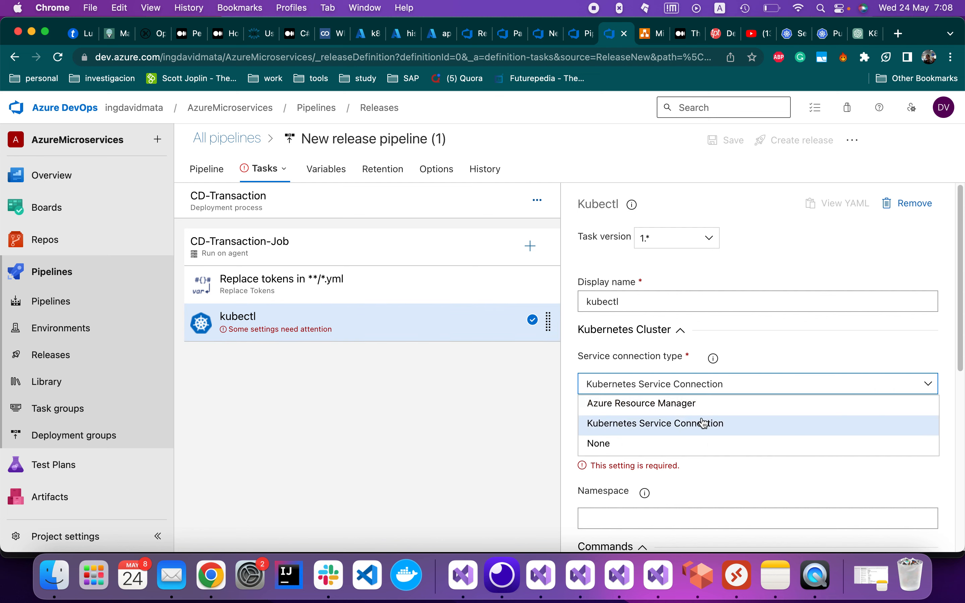
pyautogui.click(702, 403)
pyautogui.click(682, 439)
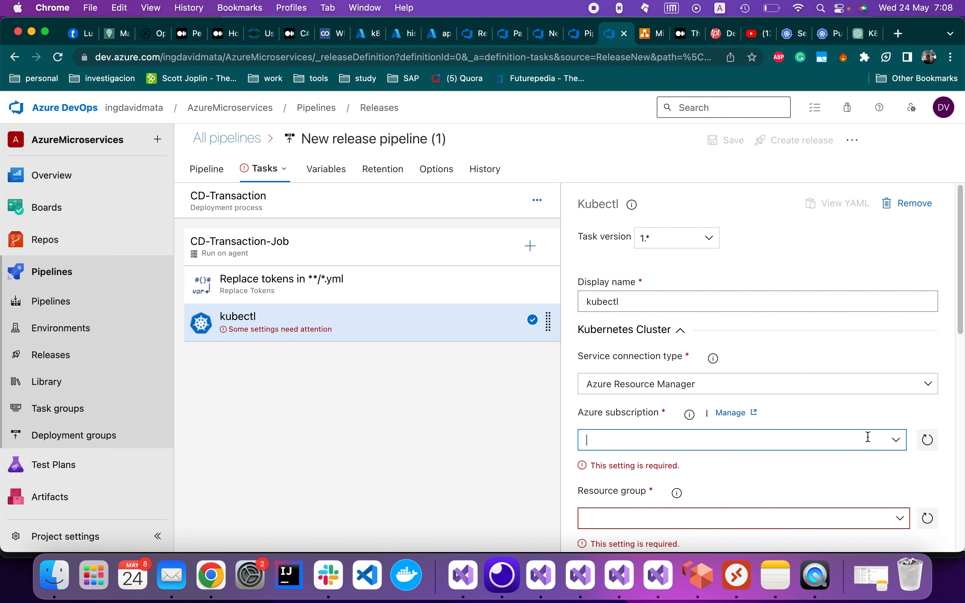
pyautogui.click(897, 439)
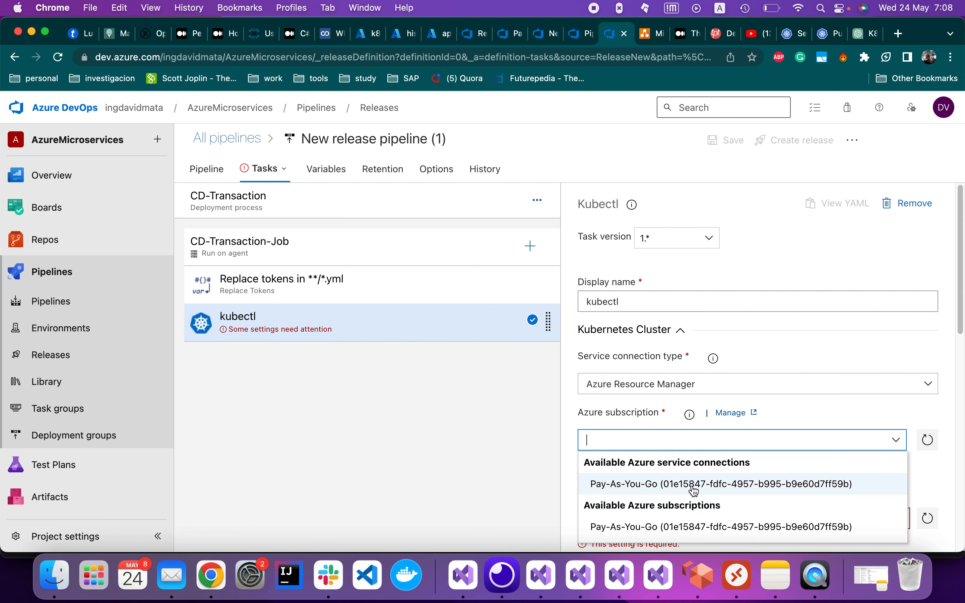
pyautogui.click(692, 486)
# Select the microservice4Azure resource group and its k8s cluster for the kubectl task, and enable cluster admin credentials
pyautogui.scroll(-3, 686, 435)
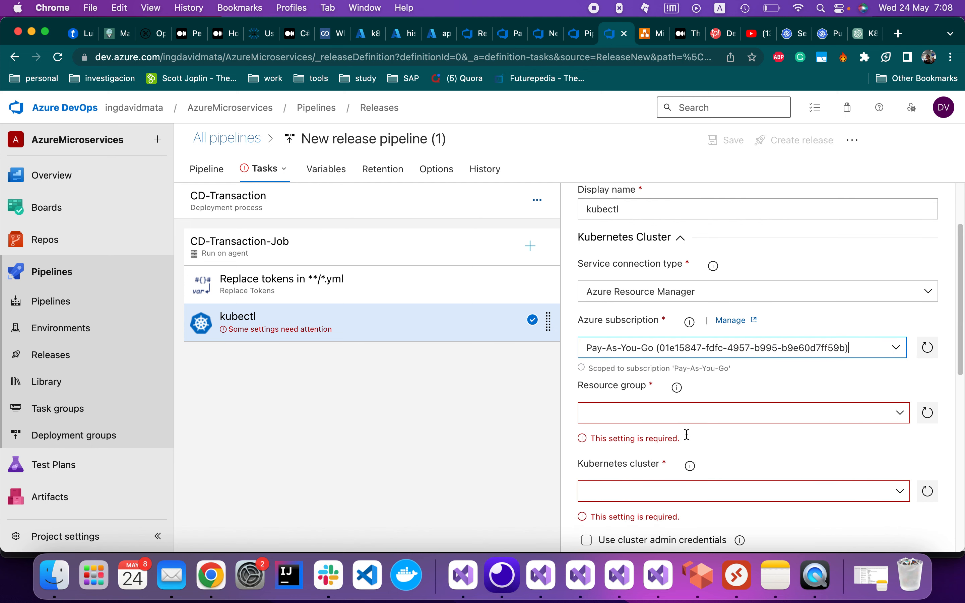
pyautogui.click(898, 414)
pyautogui.click(645, 438)
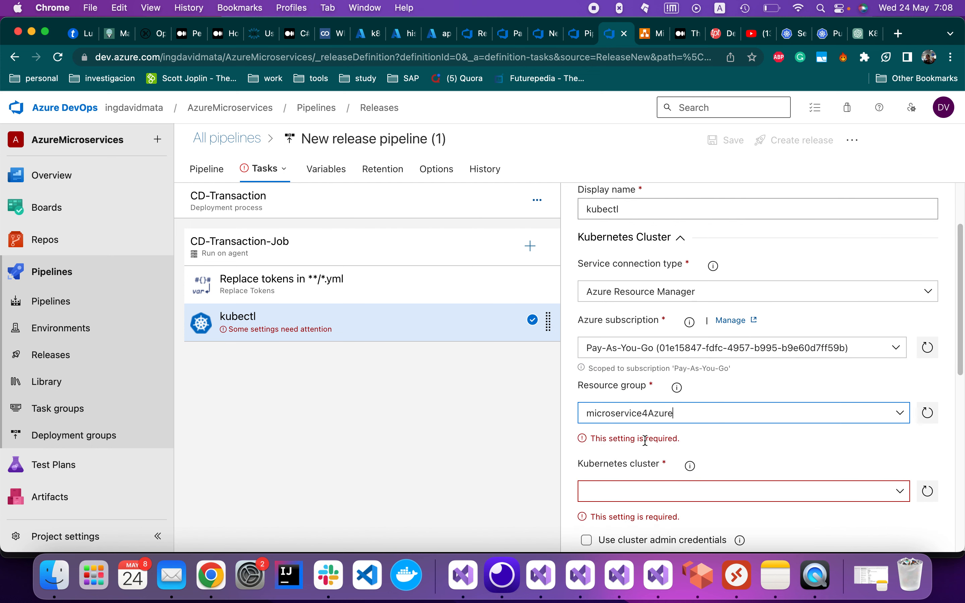
pyautogui.scroll(-3, 669, 465)
pyautogui.click(901, 367)
pyautogui.click(645, 390)
pyautogui.scroll(-1, 654, 393)
pyautogui.click(585, 357)
pyautogui.scroll(-3, 689, 398)
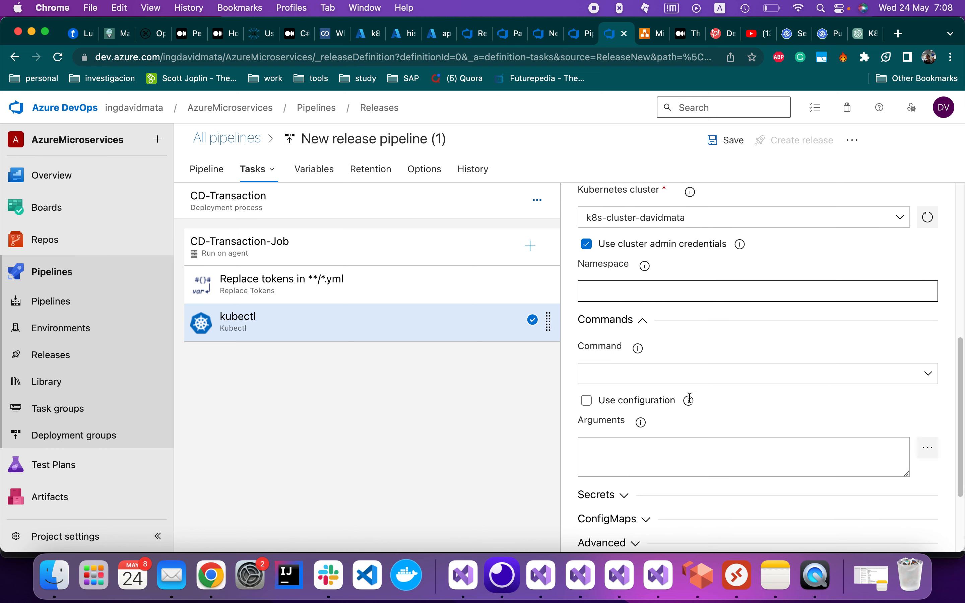
# Set the kubectl task's command to apply
pyautogui.scroll(-1, 691, 401)
pyautogui.click(886, 348)
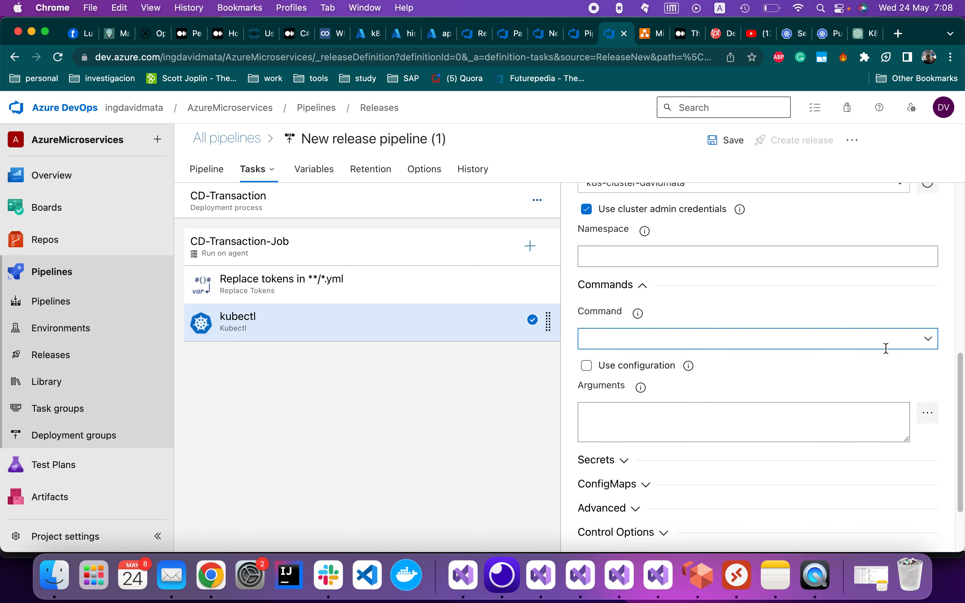
pyautogui.click(936, 339)
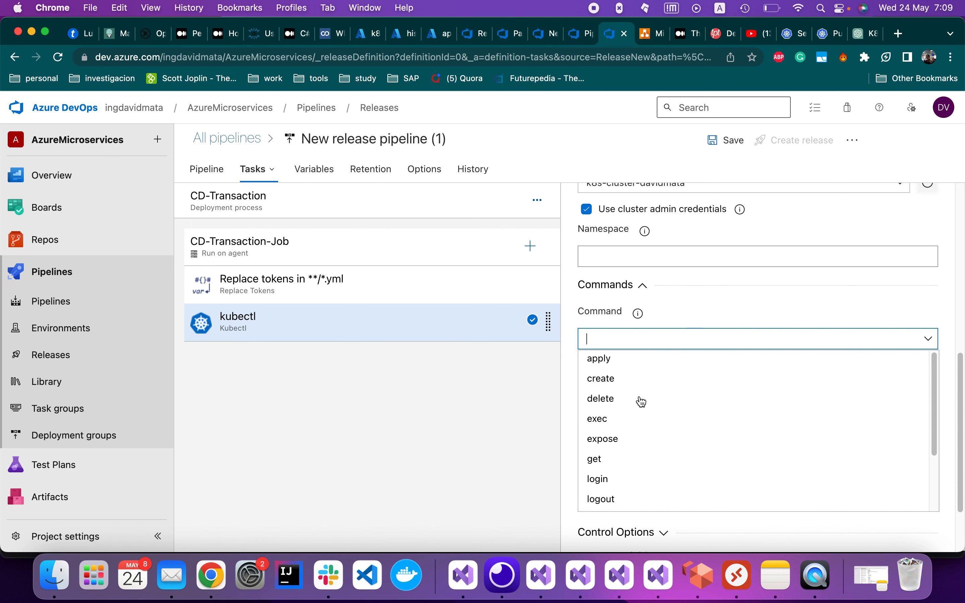
pyautogui.click(626, 360)
# Enable configuration use for the kubectl task and set its file path to k8s.yml in the _ci-transaction-pipeline drop folder
pyautogui.scroll(-1, 637, 390)
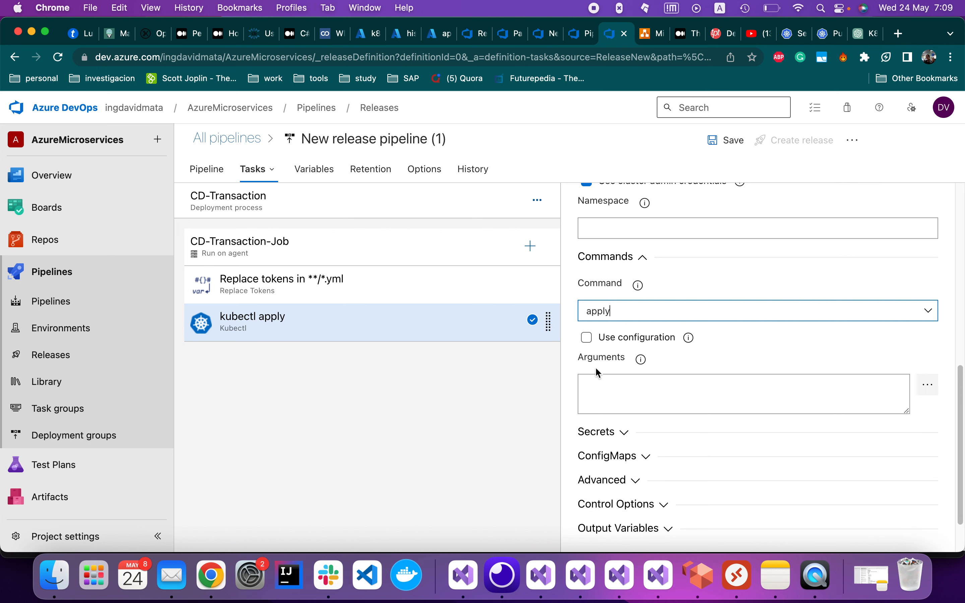
pyautogui.click(586, 337)
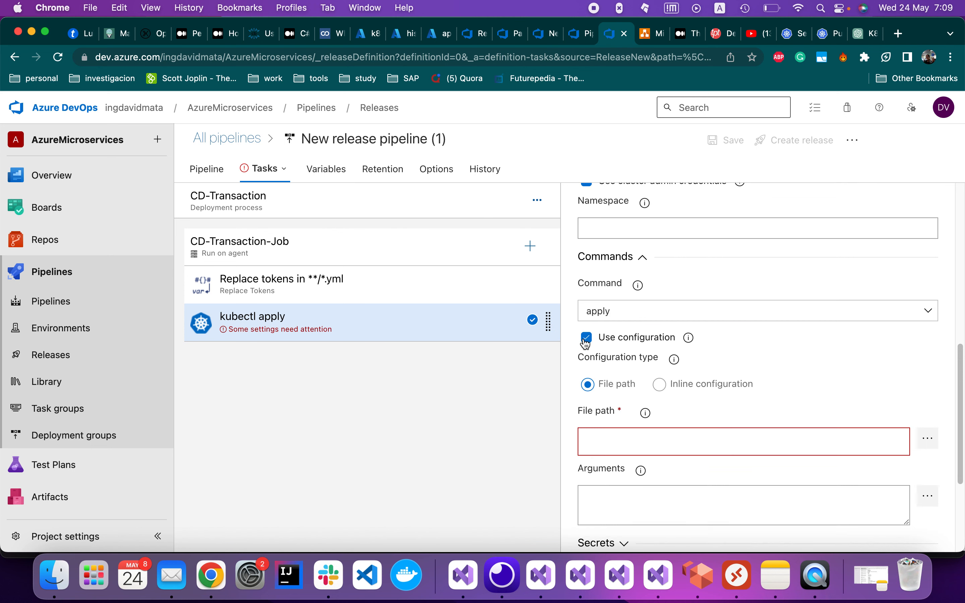
pyautogui.click(928, 438)
pyautogui.click(331, 205)
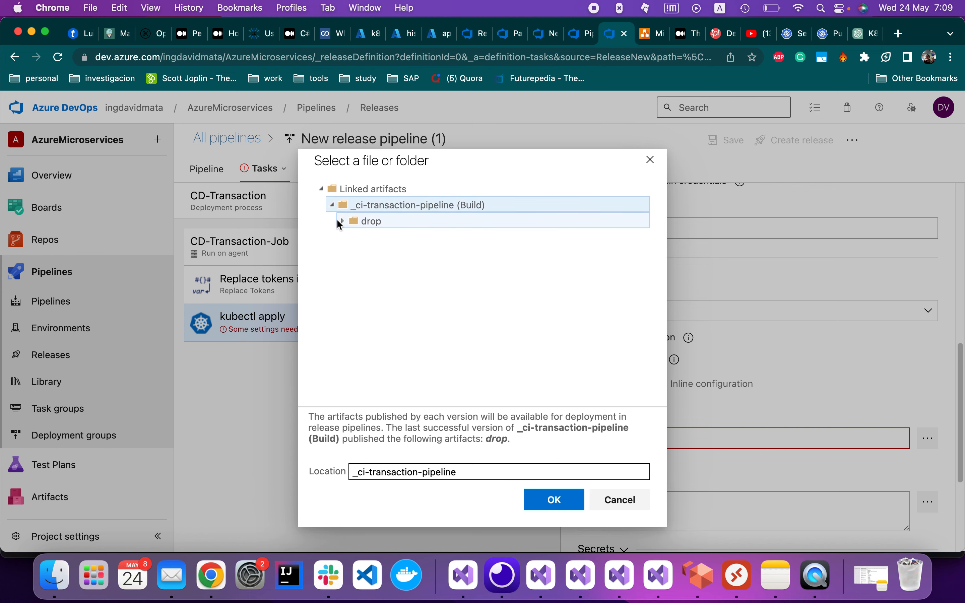
pyautogui.click(342, 220)
pyautogui.click(422, 238)
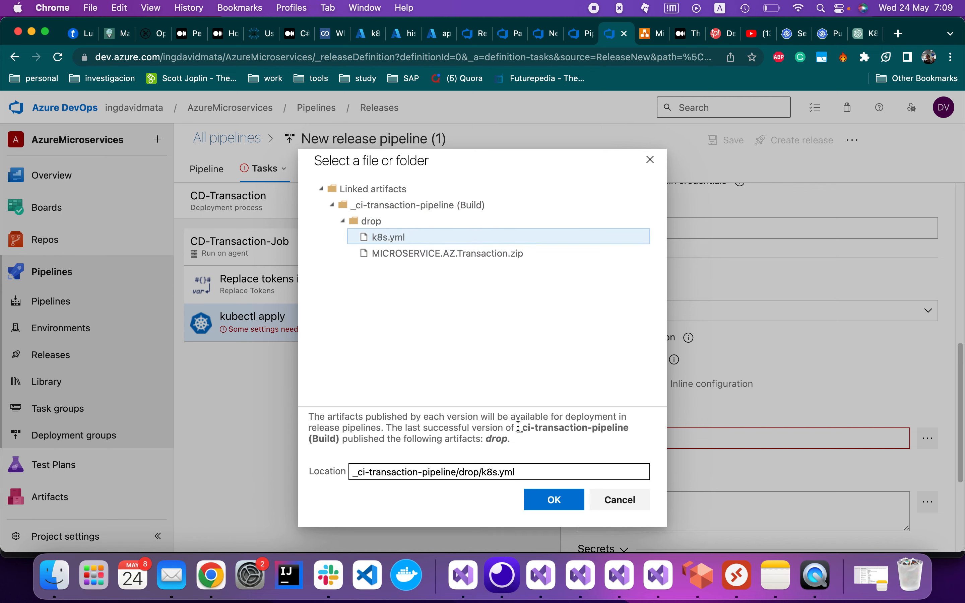
pyautogui.click(554, 499)
pyautogui.scroll(-4, 601, 447)
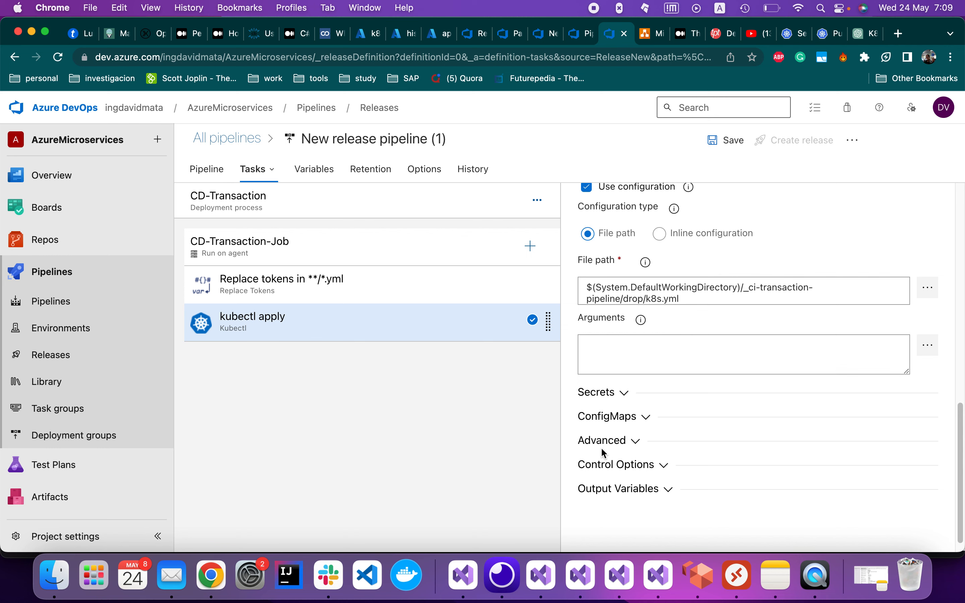
# In the kubectl task's secret settings, choose the existing Pay-As-You-Go service connection and the containerregistrydmv registry
pyautogui.click(620, 392)
pyautogui.scroll(-4, 634, 439)
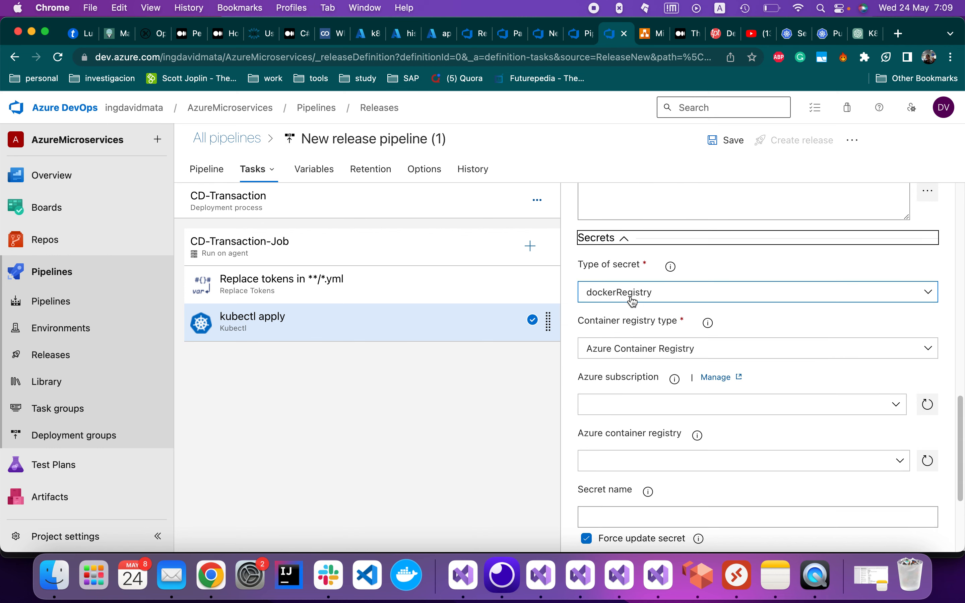
pyautogui.click(895, 407)
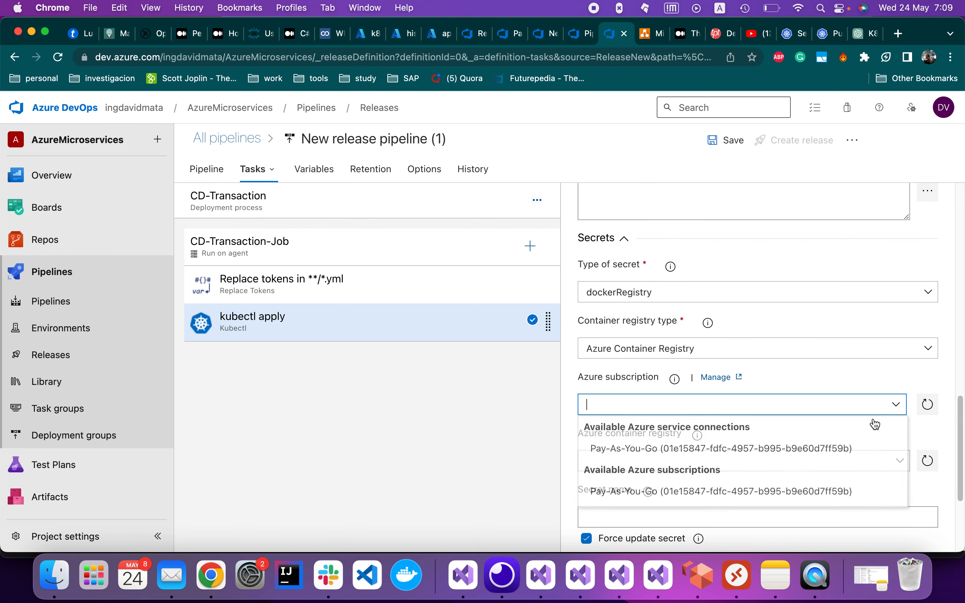
pyautogui.click(730, 447)
pyautogui.click(898, 476)
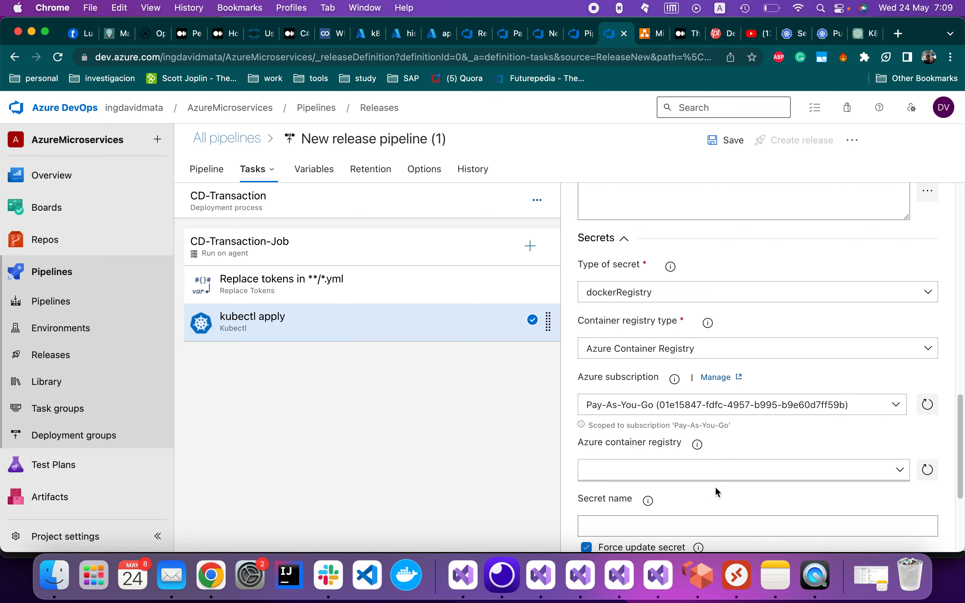
pyautogui.click(686, 490)
# Set the kubectl task's registry secret name to mysupersecret.key
pyautogui.scroll(-3, 688, 490)
pyautogui.click(621, 406)
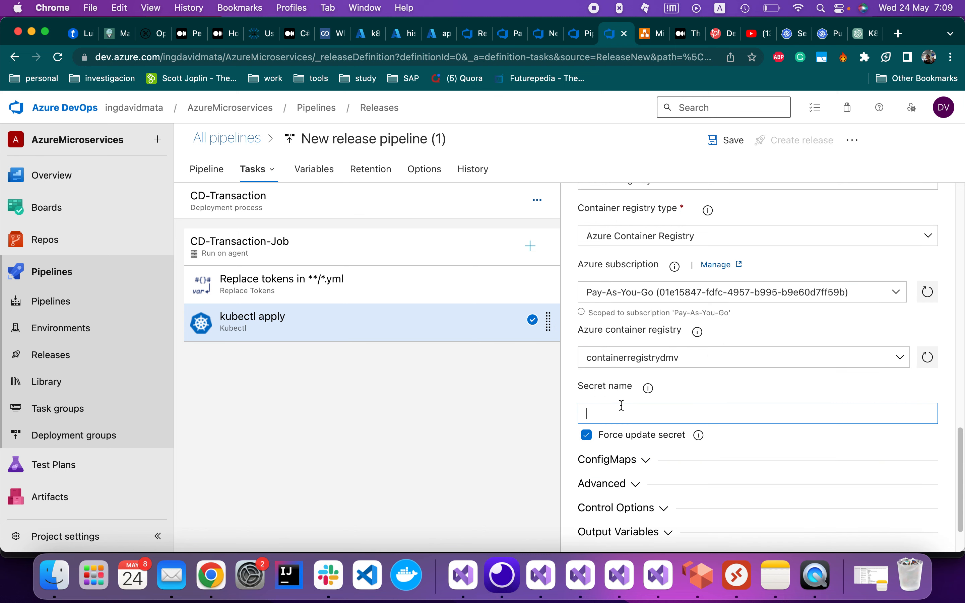
pyautogui.press('super+v')
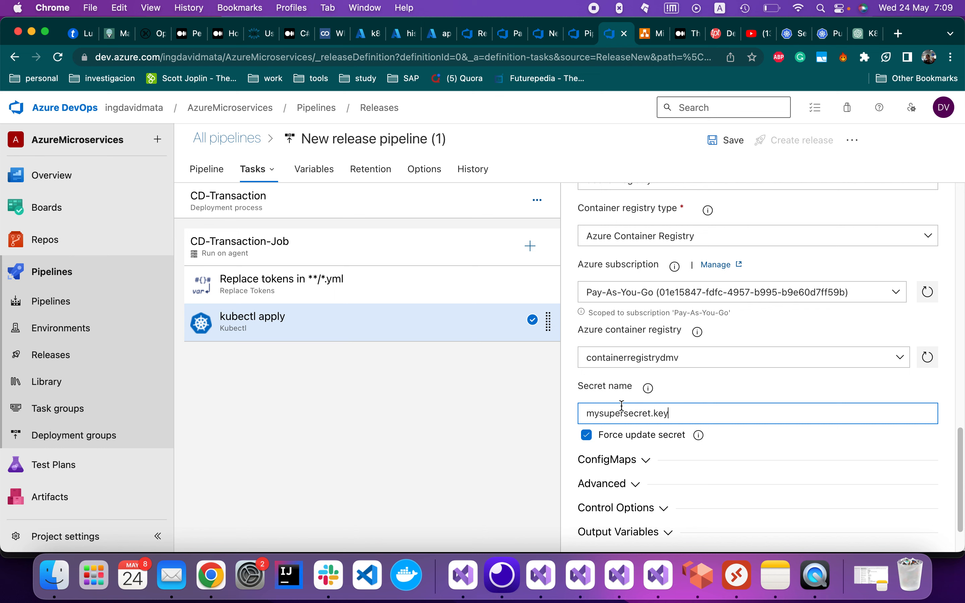
pyautogui.scroll(-2, 718, 415)
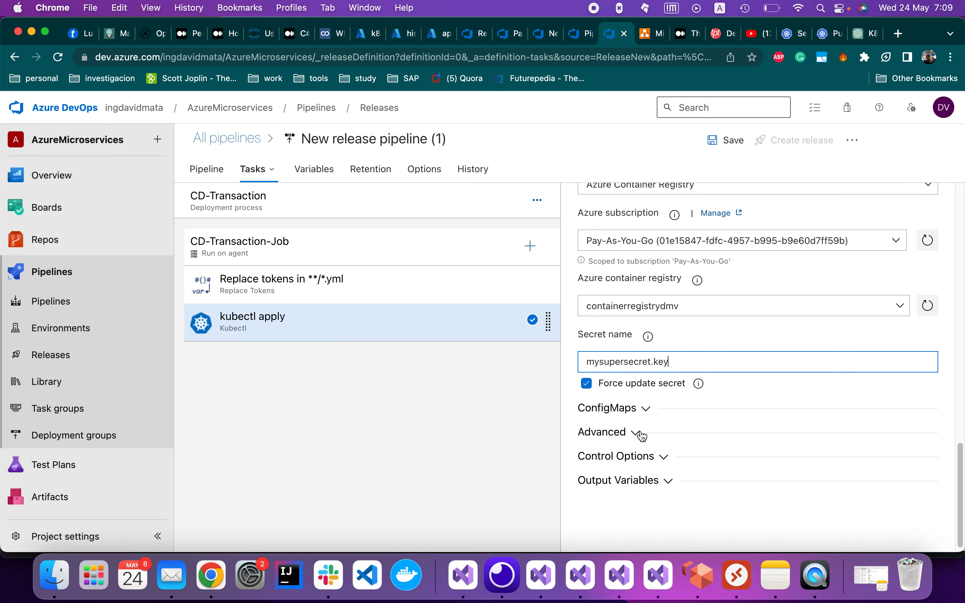
# Clear the kubectl version spec in favour of checking for the latest version, and save the release pipeline in the root folder
pyautogui.click(637, 433)
pyautogui.scroll(-5, 640, 434)
pyautogui.click(622, 294)
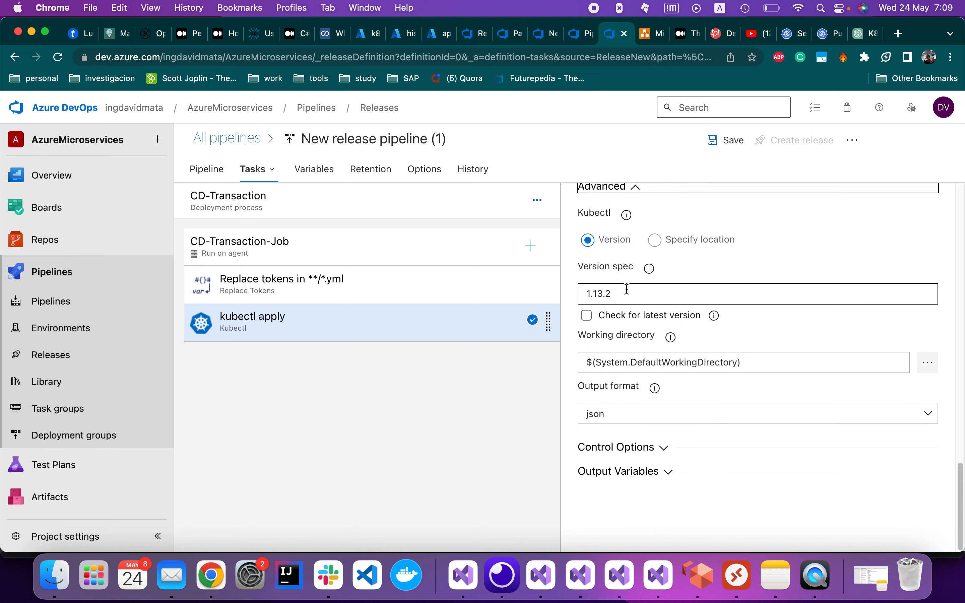
pyautogui.press('super+a')
pyautogui.press('BackSpace')
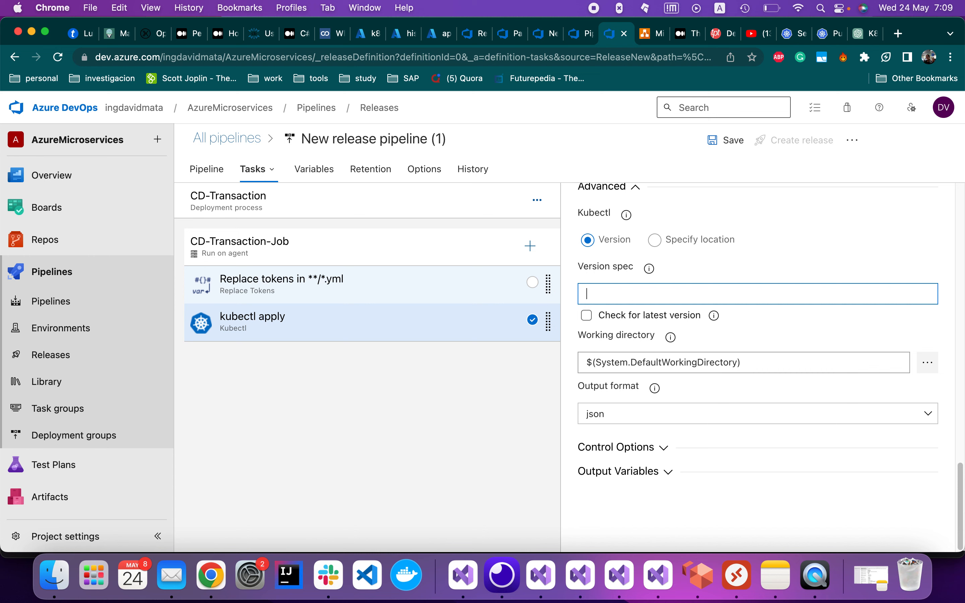
pyautogui.click(587, 316)
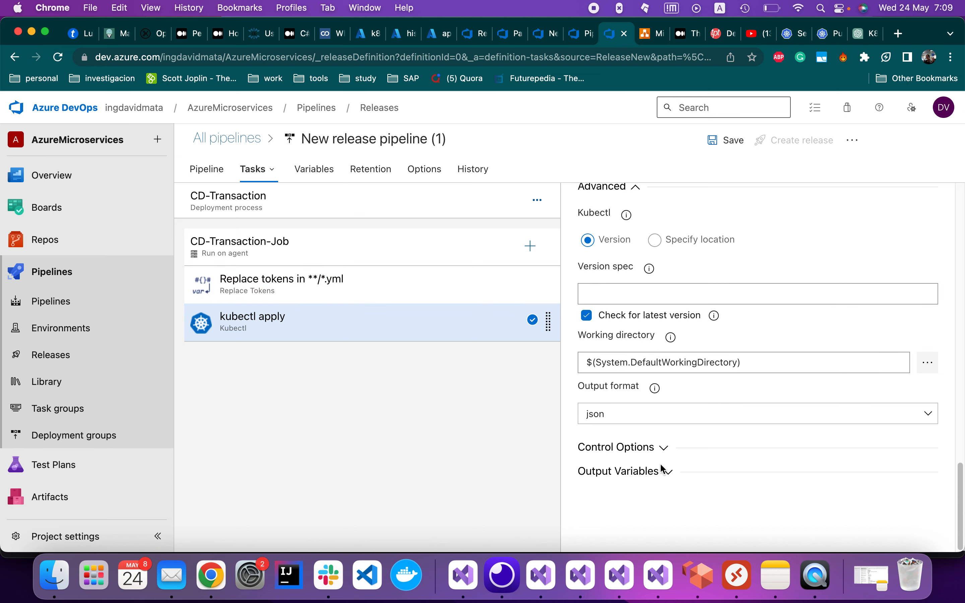
pyautogui.click(738, 140)
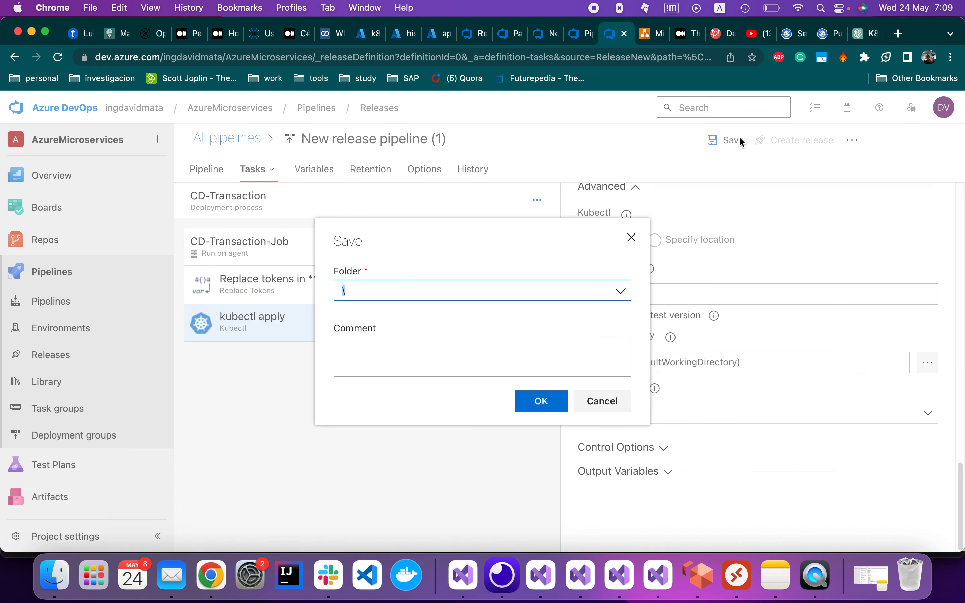
pyautogui.click(546, 410)
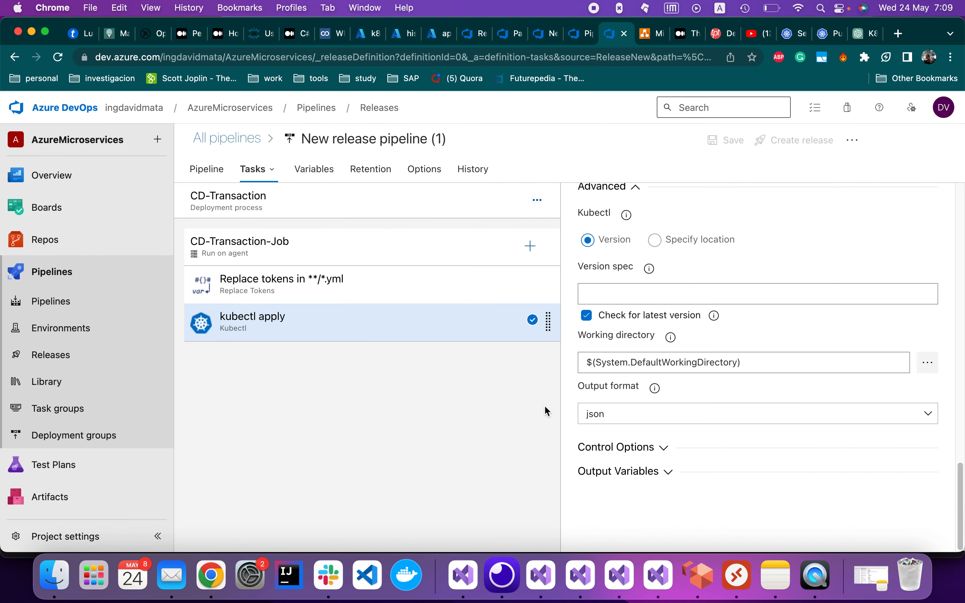
# Switch to the transaction project in Visual Studio and push the committed k8s.yml fix to the remote main branch
pyautogui.click(666, 576)
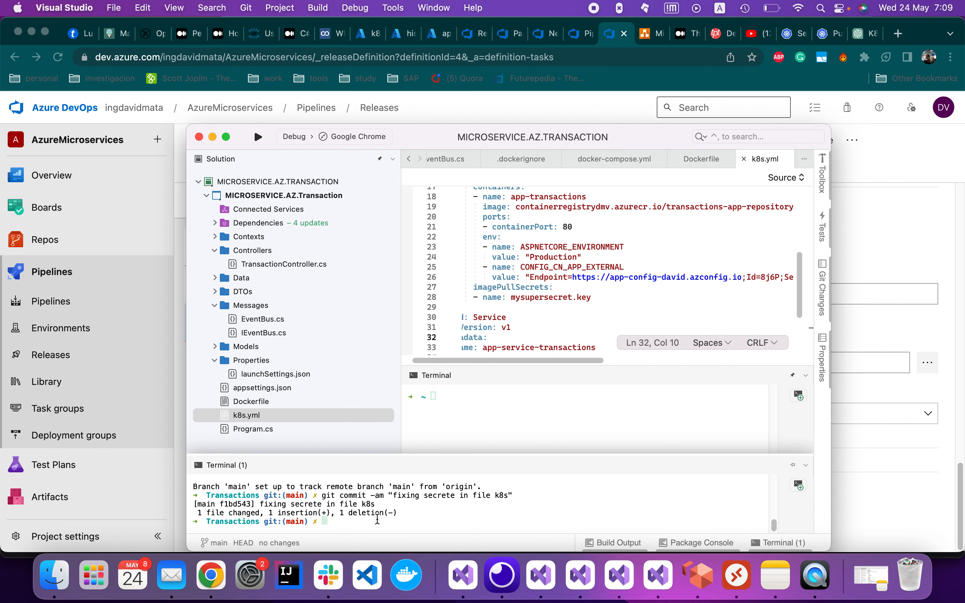
pyautogui.press('Up')
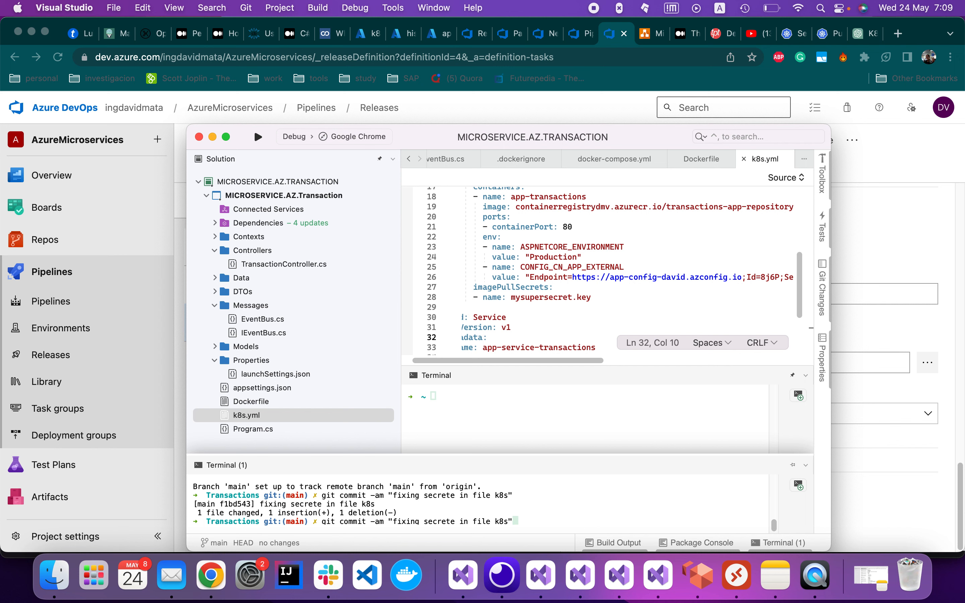
pyautogui.press('Up')
pyautogui.press('Return')
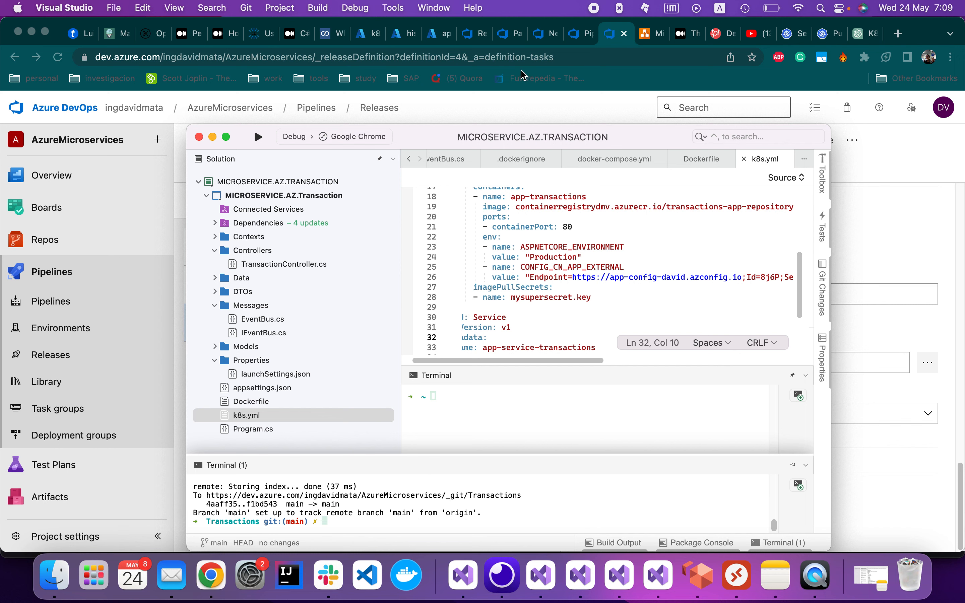
# Return to Azure DevOps in Chrome and check the recent pipeline runs for the ci-transaction-pipeline build
pyautogui.click(507, 33)
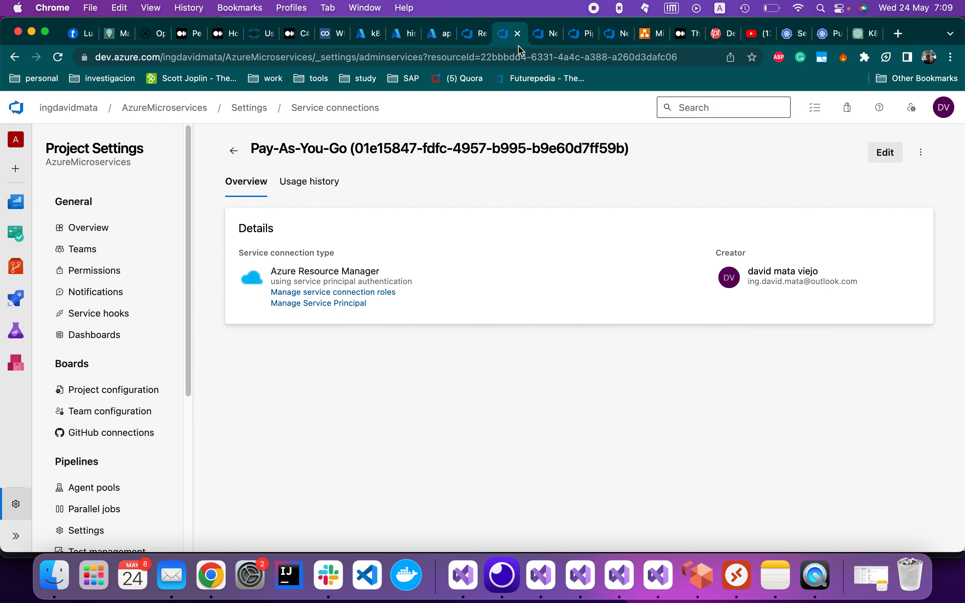
pyautogui.click(577, 35)
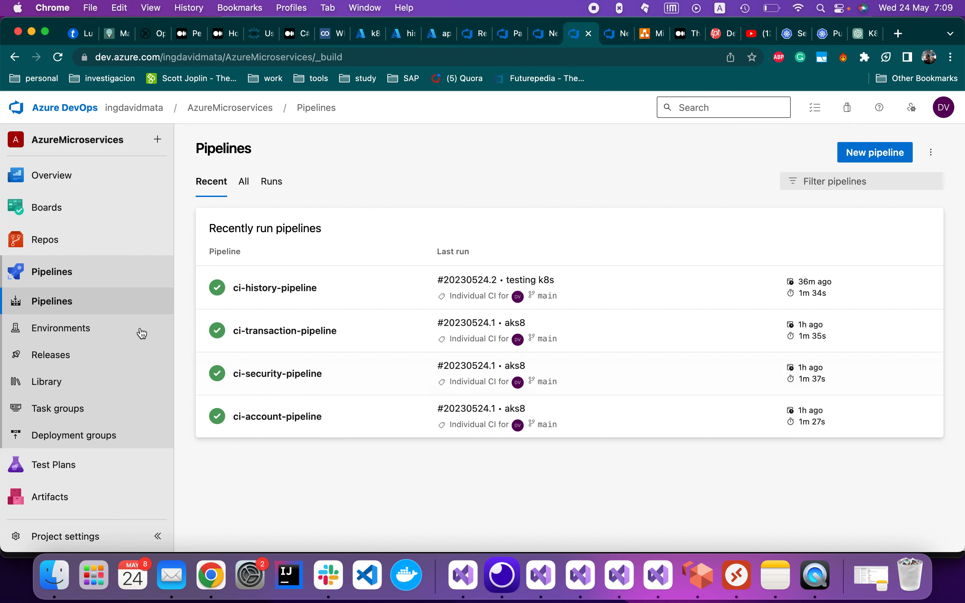
pyautogui.click(64, 308)
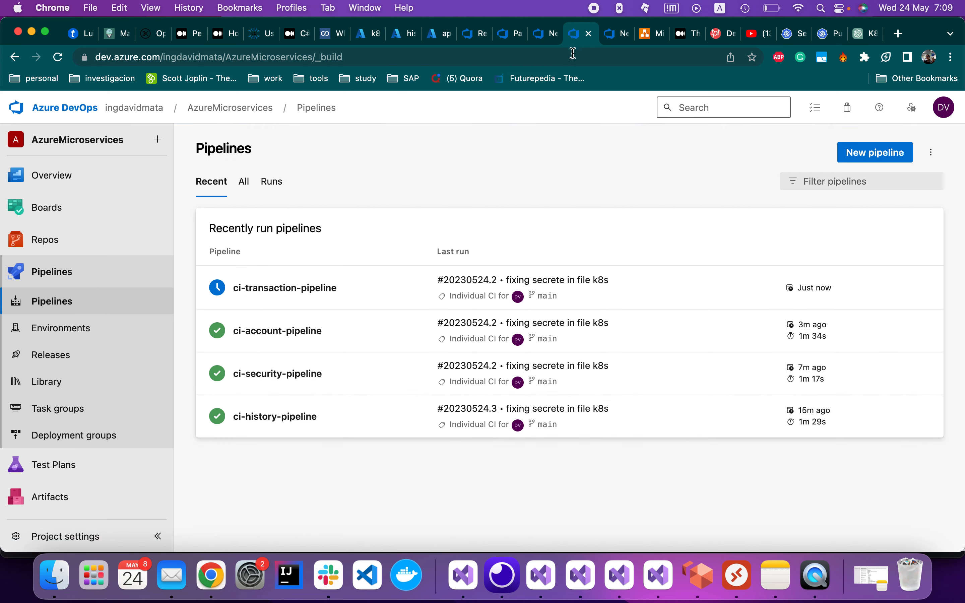
# Review the release history of the release pipelines with the CD-History, CD-Account and CD-Security stages
pyautogui.click(70, 361)
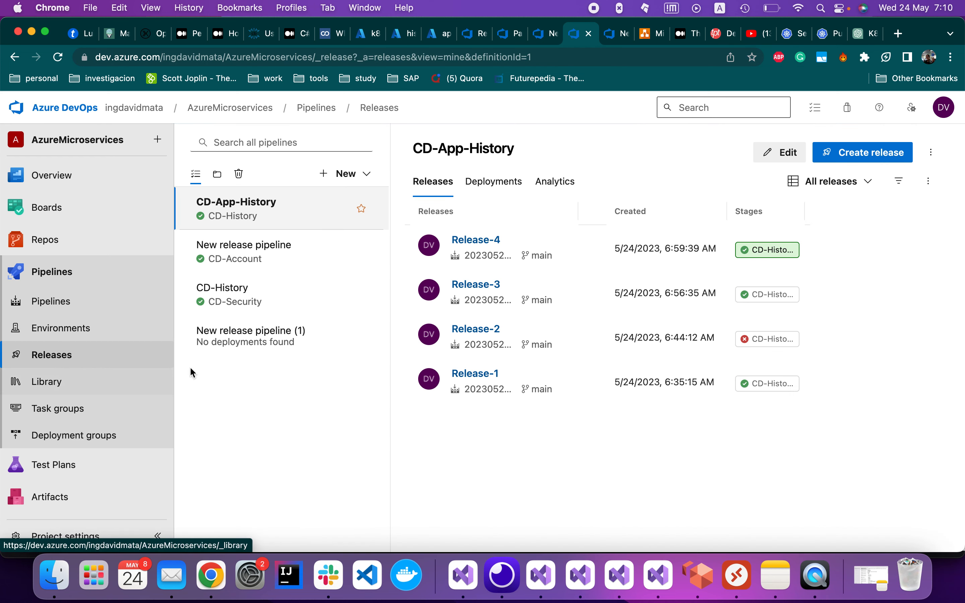
pyautogui.click(268, 268)
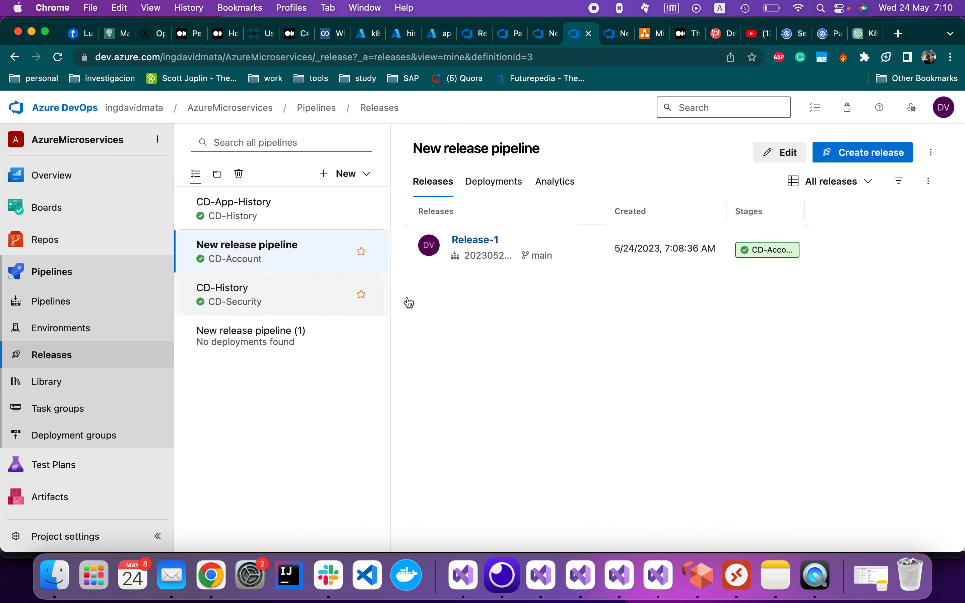
pyautogui.click(297, 316)
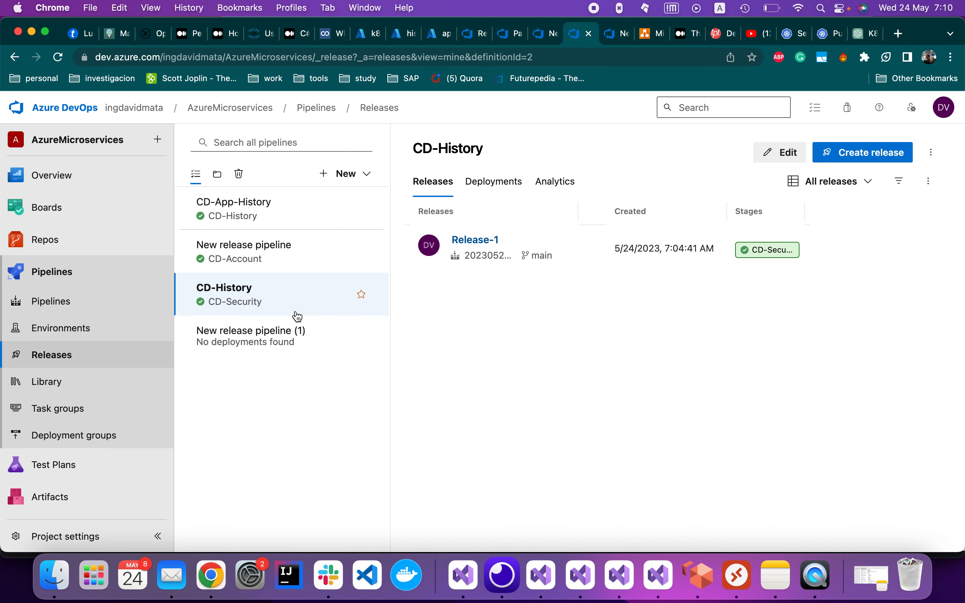
# Inspect the Kubernetes cluster's workloads, and its services and ingresses, in the Azure portal
pyautogui.click(369, 33)
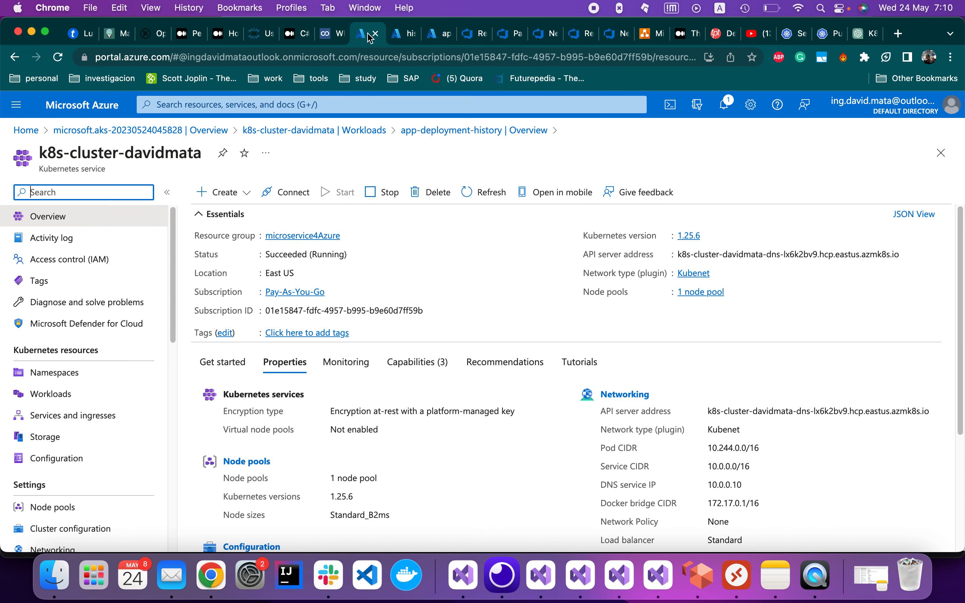
pyautogui.click(88, 396)
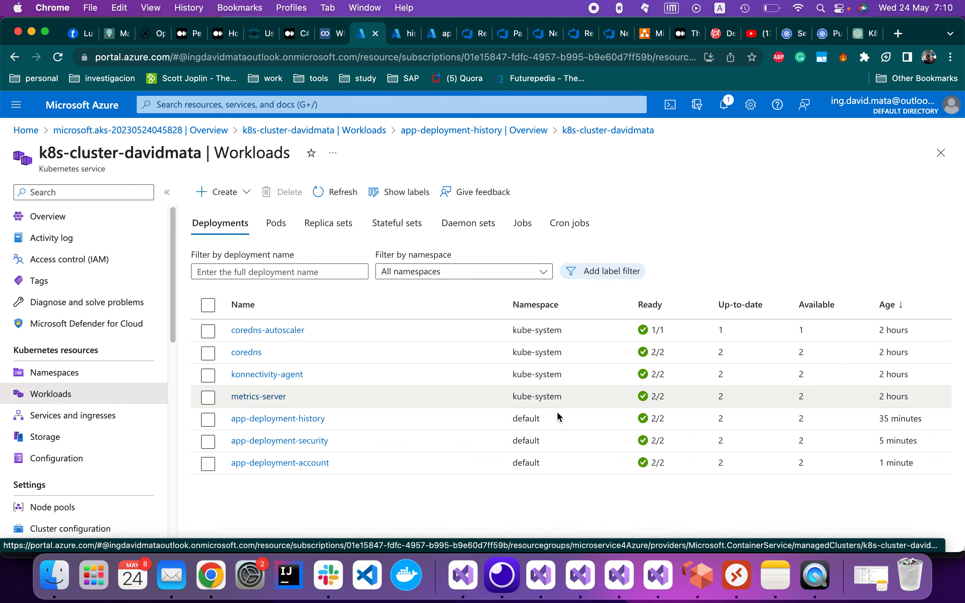
pyautogui.click(73, 415)
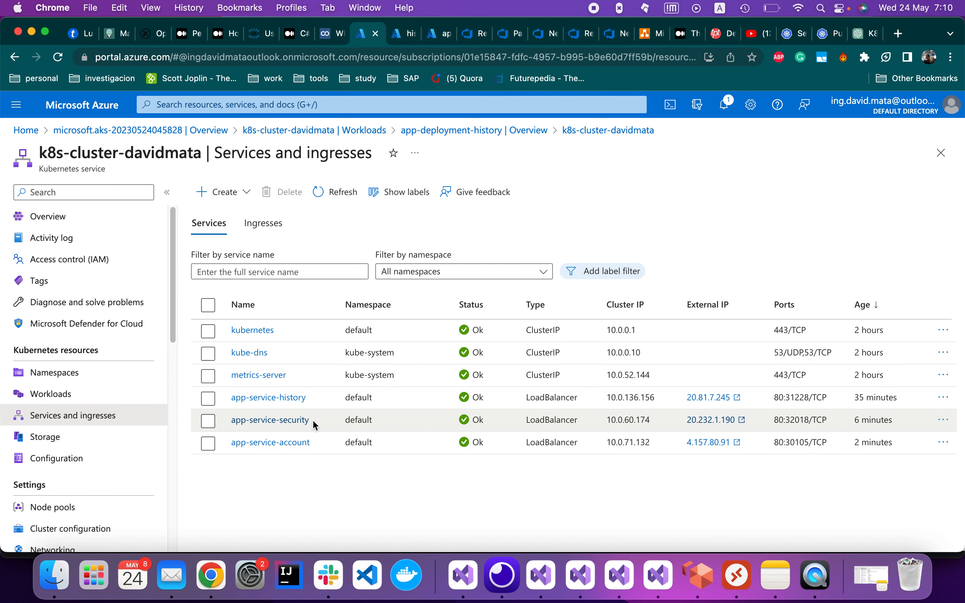
# Open the external address of app-service-security in the browser and copy its URL
pyautogui.click(741, 420)
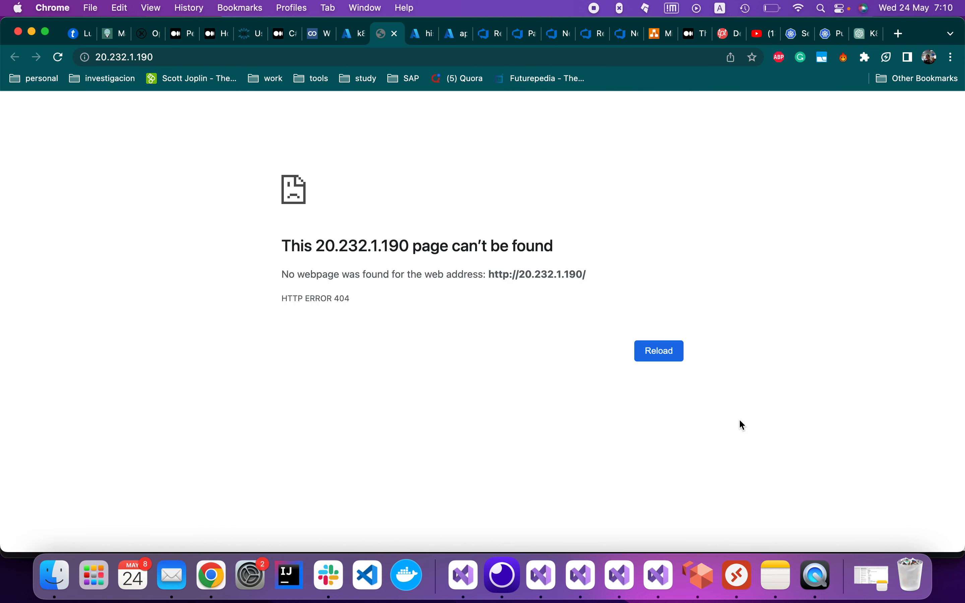
pyautogui.click(158, 56)
pyautogui.press('super+c')
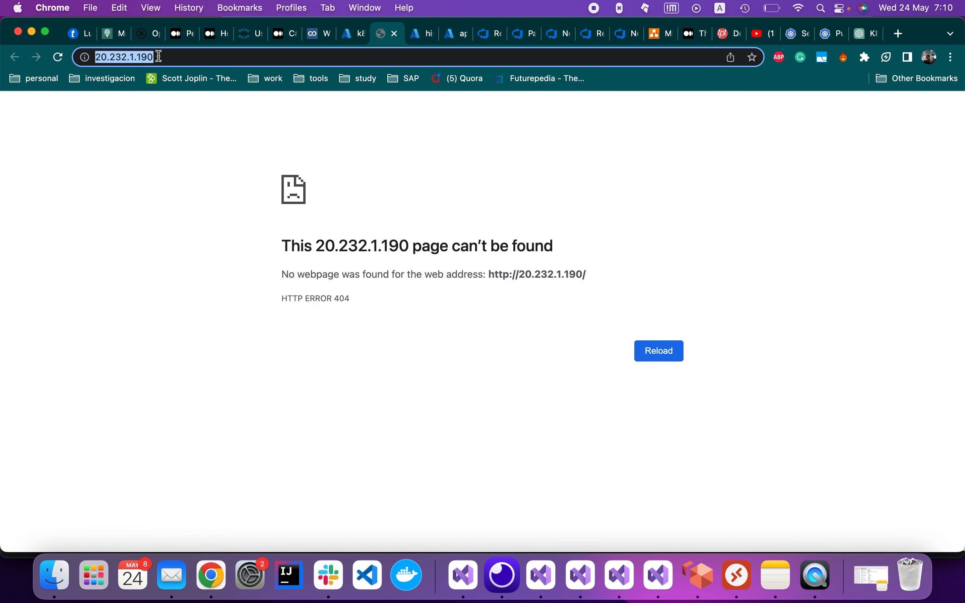
pyautogui.click(515, 575)
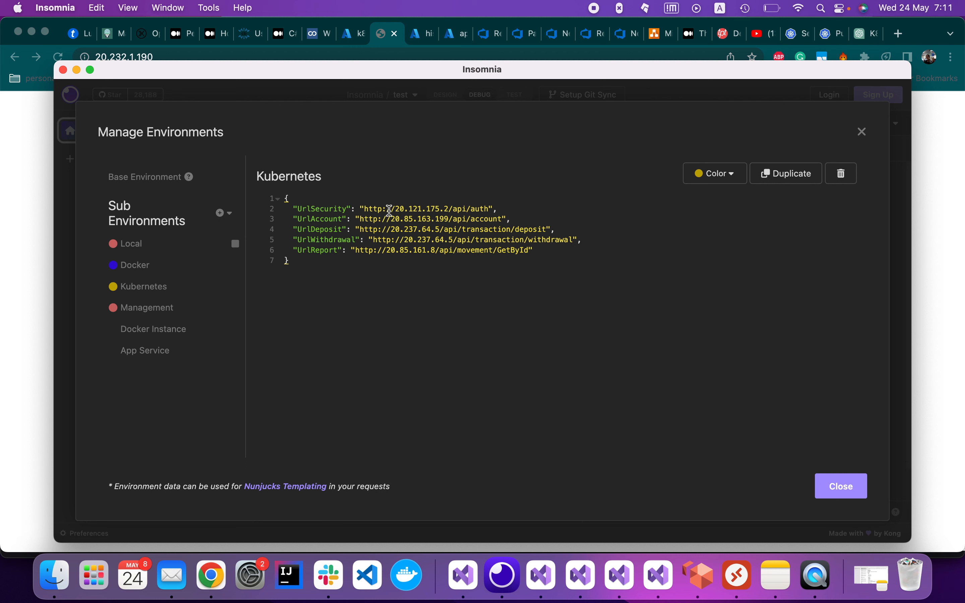
pyautogui.moveTo(394, 209); pyautogui.dragTo(449, 208)
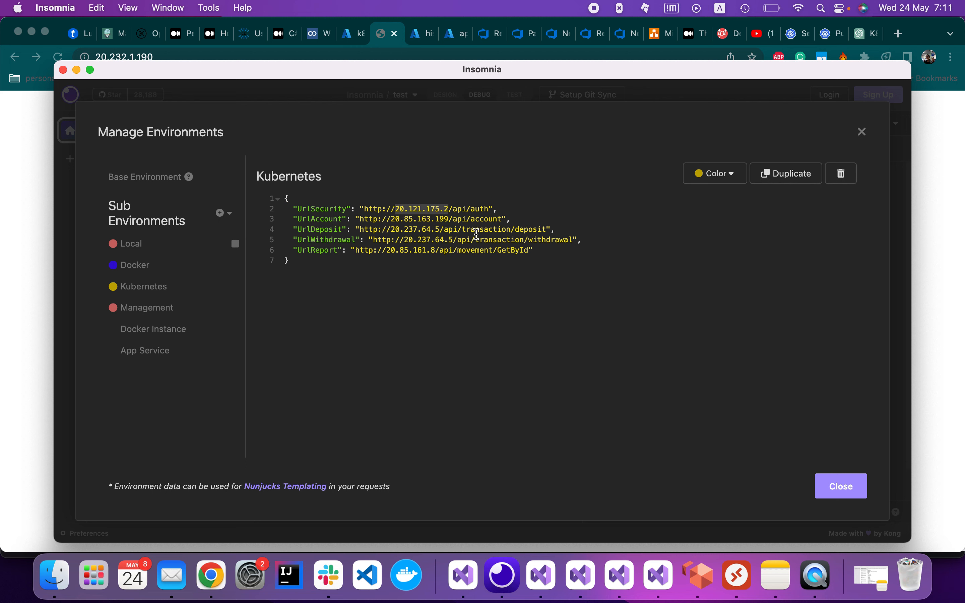
pyautogui.press('super+v')
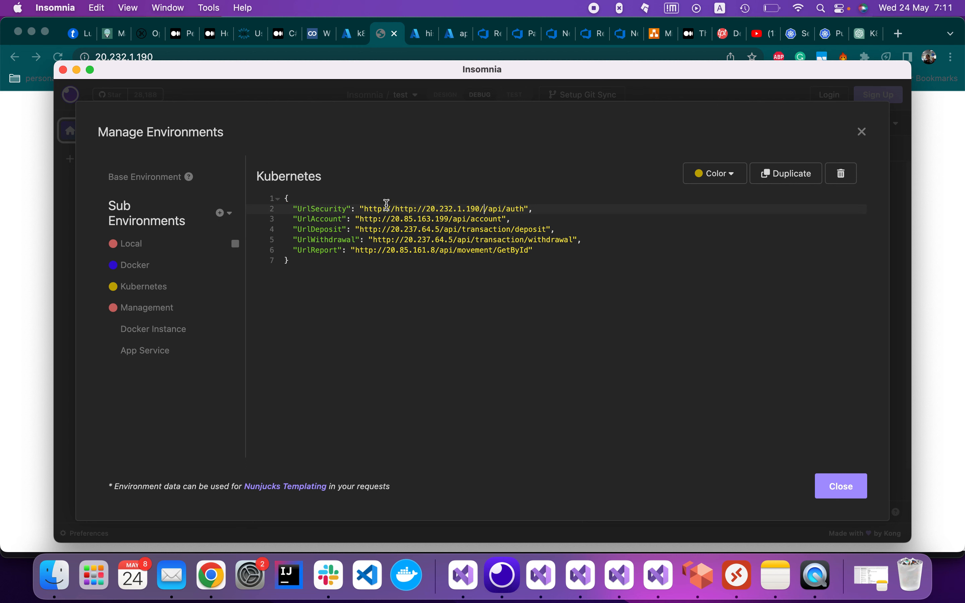
pyautogui.moveTo(395, 209); pyautogui.dragTo(366, 207)
pyautogui.press('BackSpace')
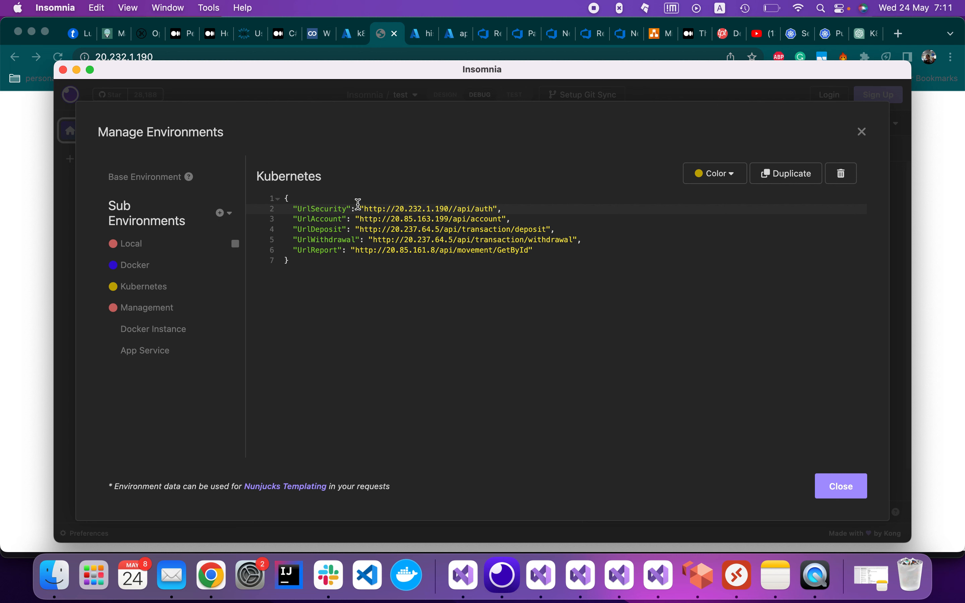
pyautogui.click(453, 208)
pyautogui.press('BackSpace')
pyautogui.click(845, 489)
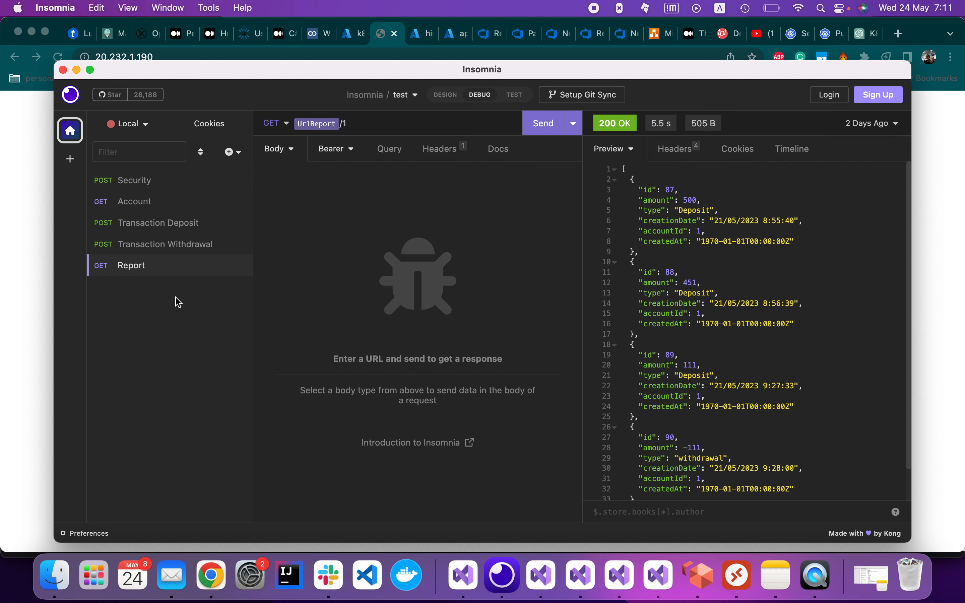
# Activate the Kubernetes environment, send the Security POST request, and select the returned response body
pyautogui.click(128, 124)
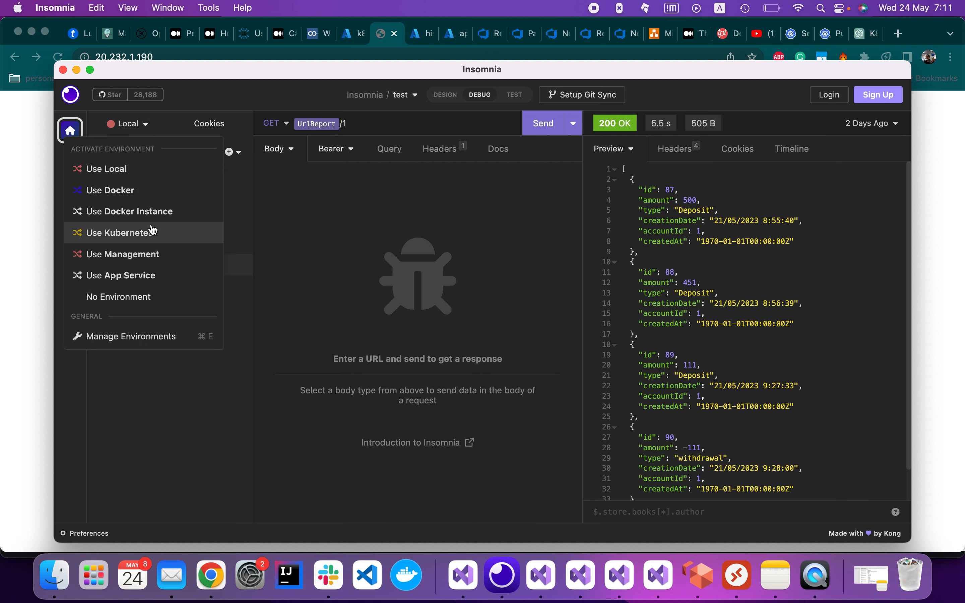
pyautogui.click(163, 237)
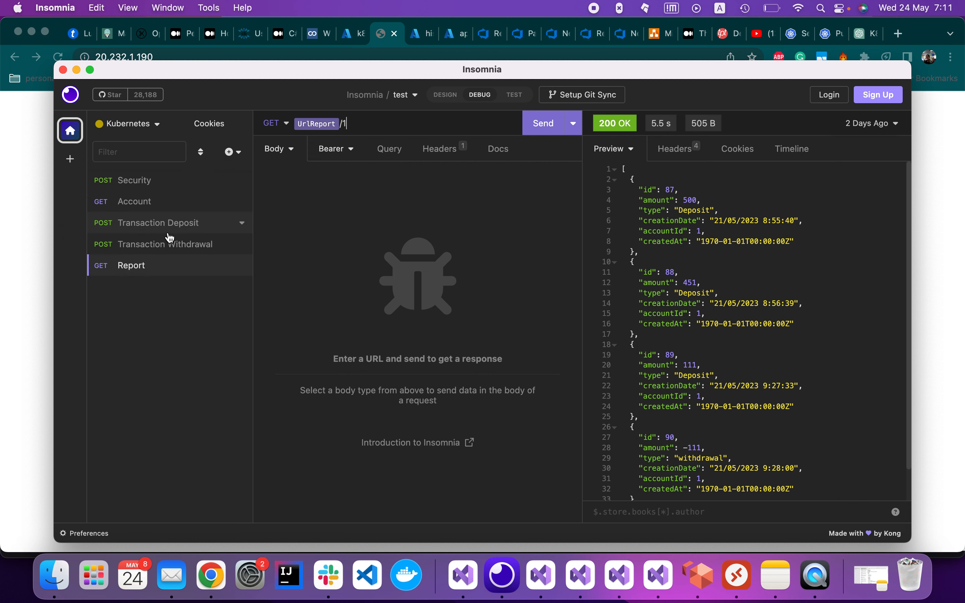
pyautogui.click(169, 184)
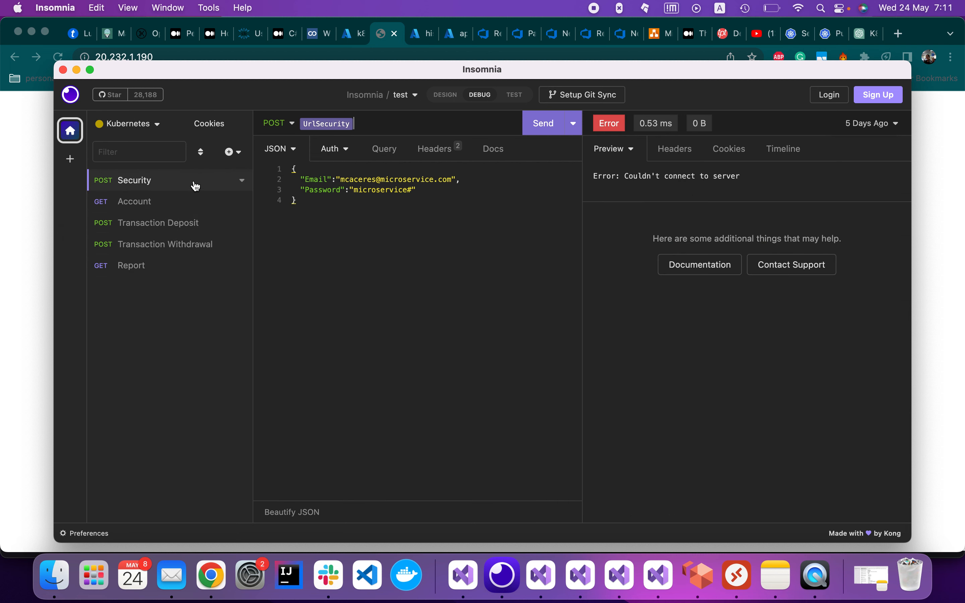
pyautogui.click(543, 128)
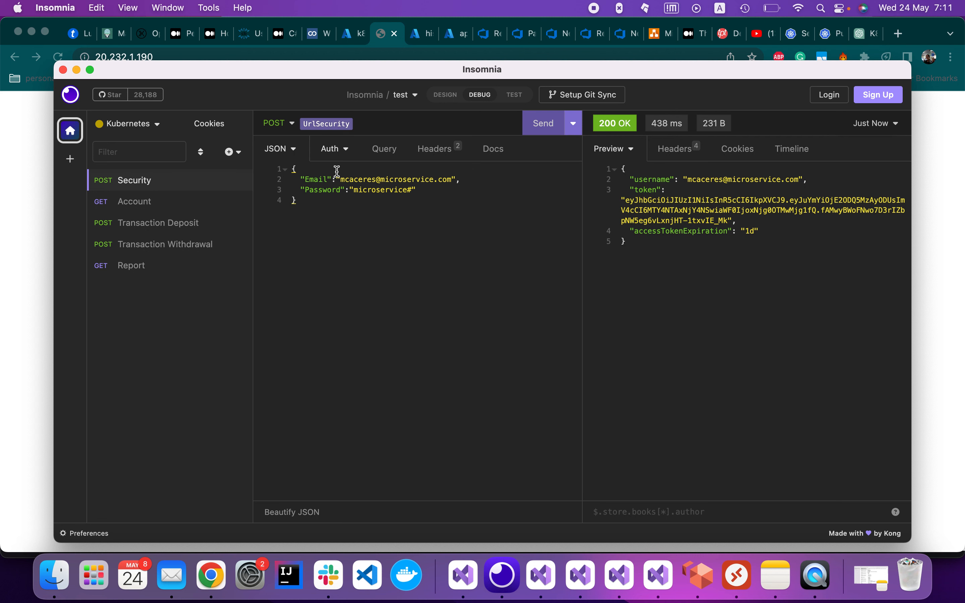
pyautogui.moveTo(628, 241); pyautogui.dragTo(604, 171)
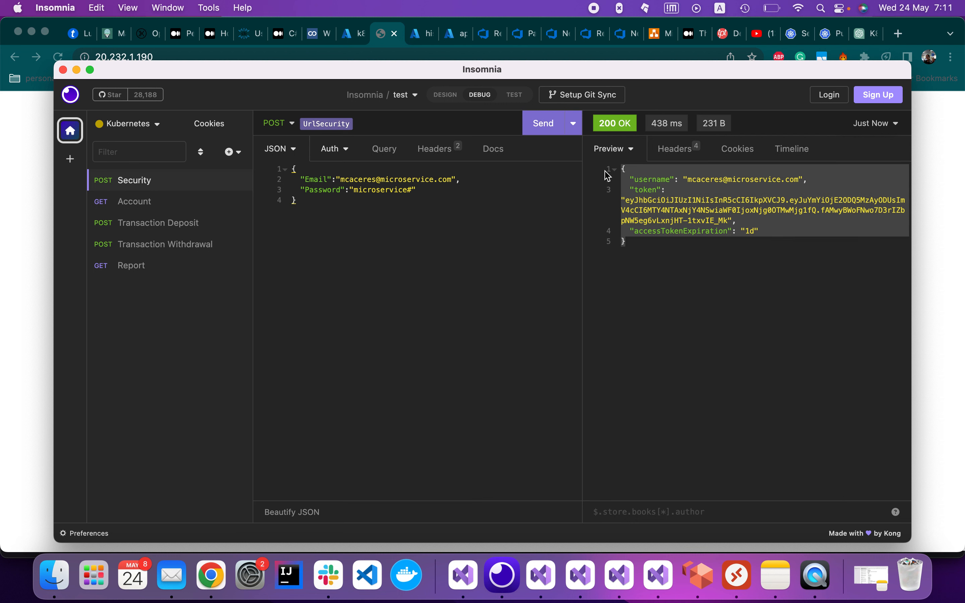
# Return to the cluster's services list in the Azure portal and copy the external IP of app-service-history
pyautogui.click(384, 41)
pyautogui.click(359, 38)
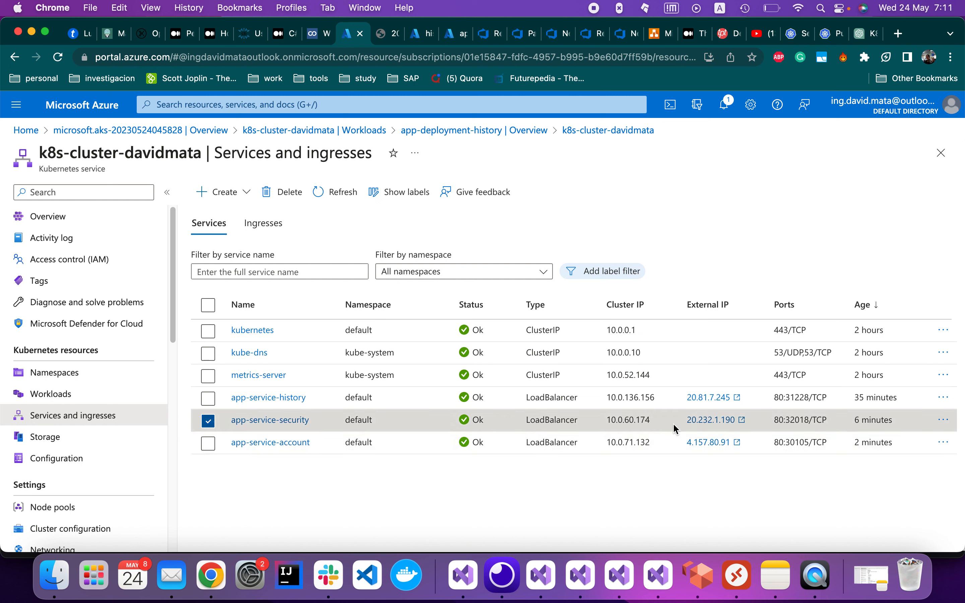
pyautogui.moveTo(685, 397); pyautogui.dragTo(732, 398)
pyautogui.press('super+c')
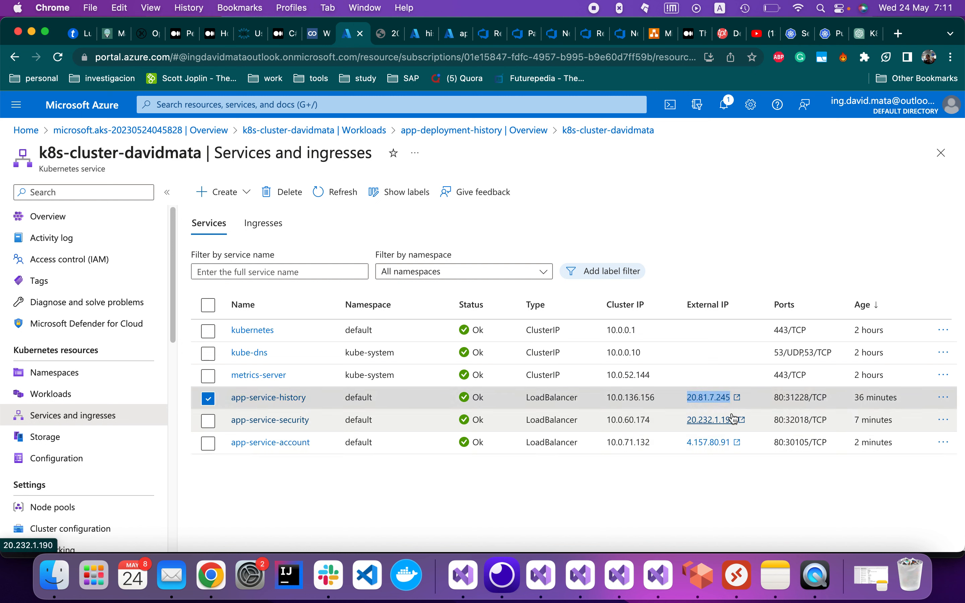
pyautogui.click(502, 574)
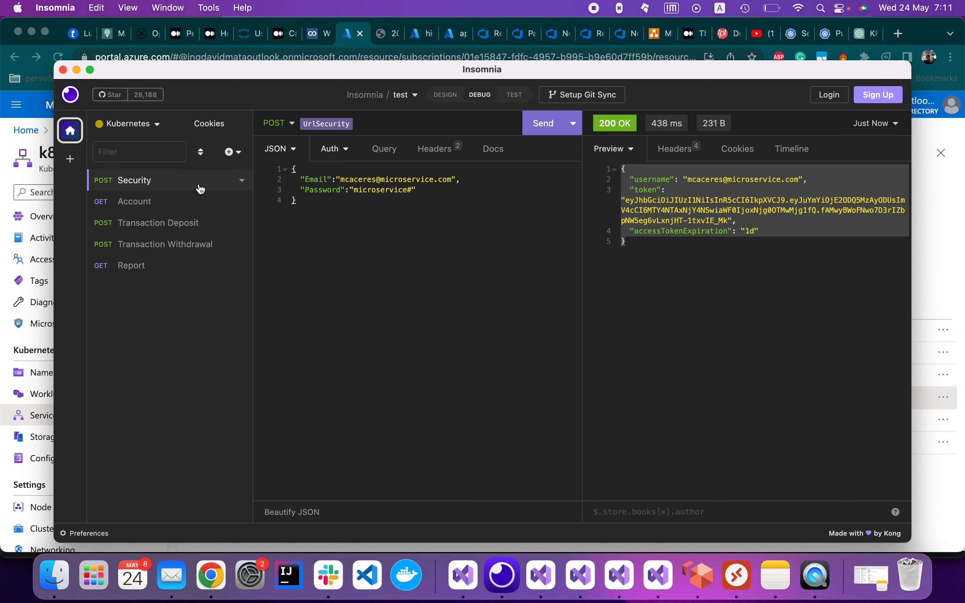
pyautogui.click(164, 125)
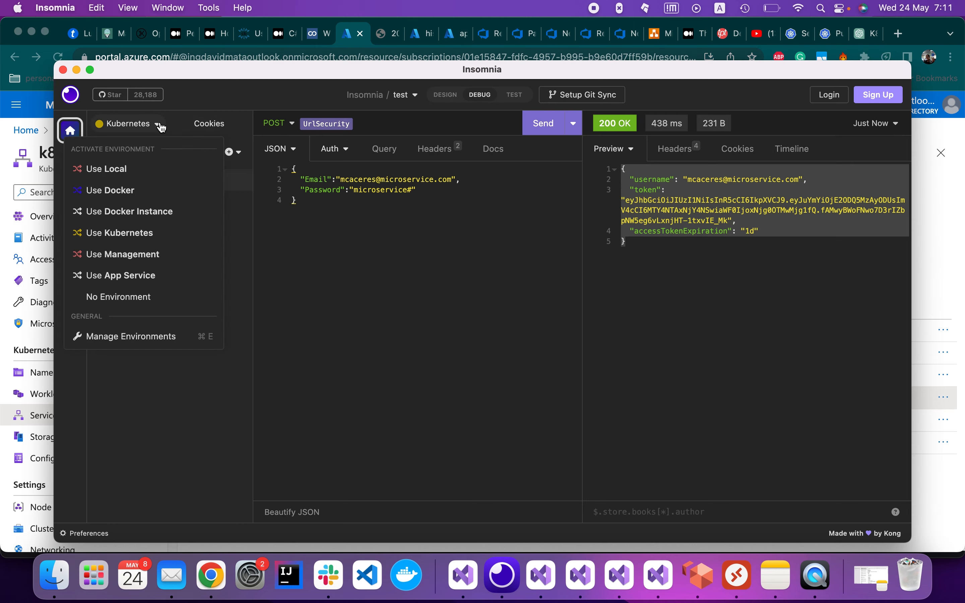
pyautogui.click(152, 344)
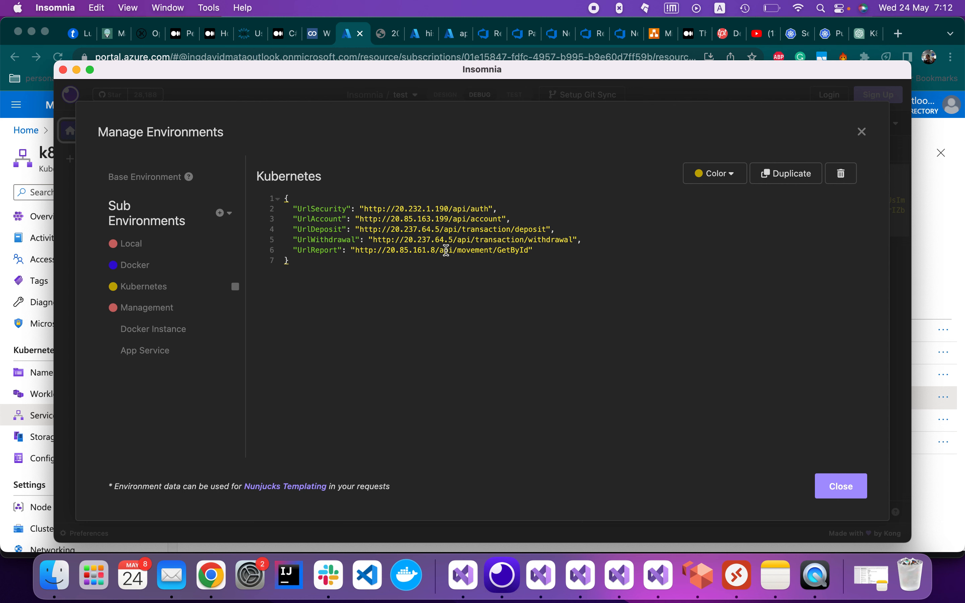
pyautogui.moveTo(386, 250); pyautogui.dragTo(440, 249)
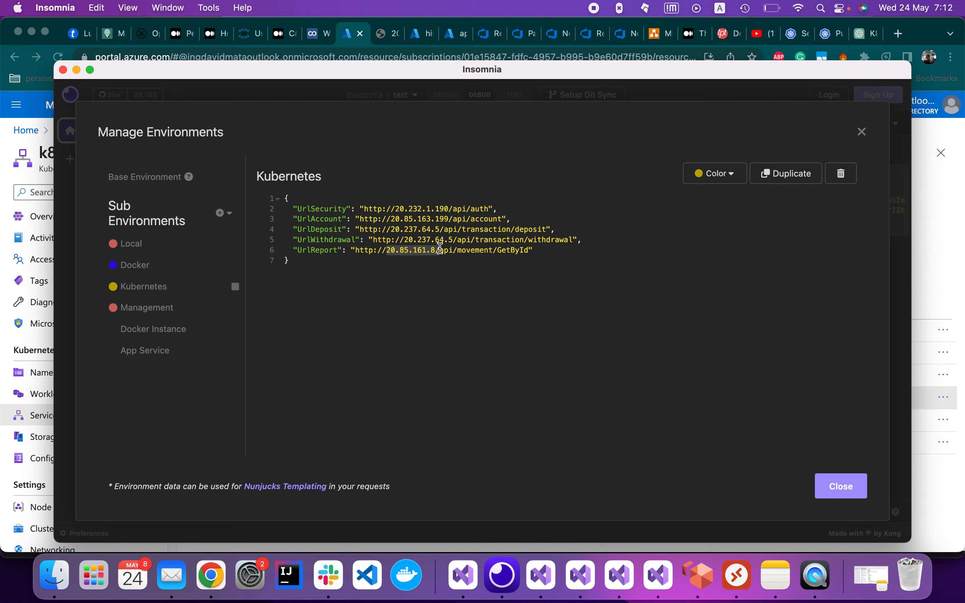
pyautogui.press('super+v')
pyautogui.click(210, 575)
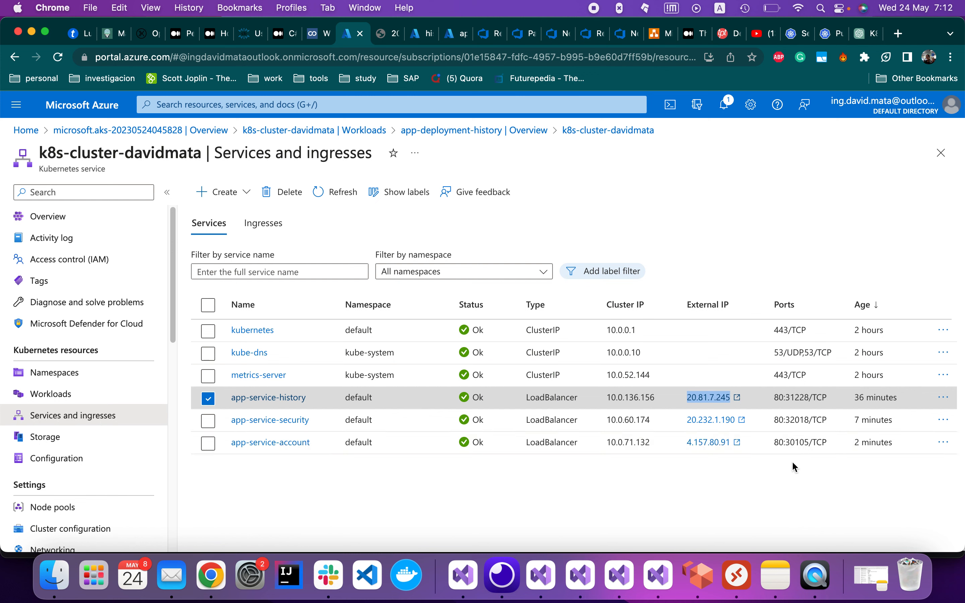
pyautogui.moveTo(688, 442); pyautogui.dragTo(732, 443)
pyautogui.press('super+c')
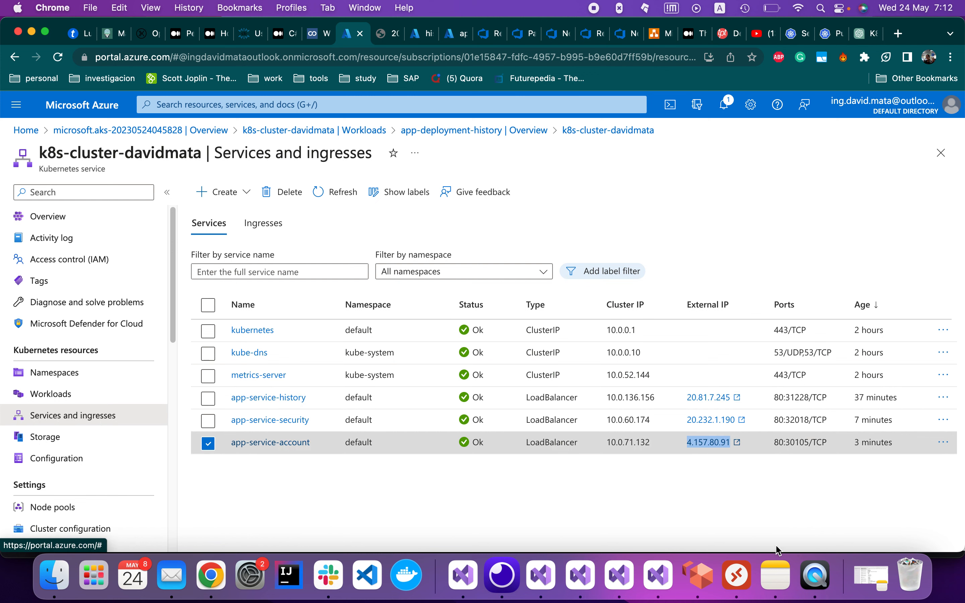
pyautogui.click(502, 575)
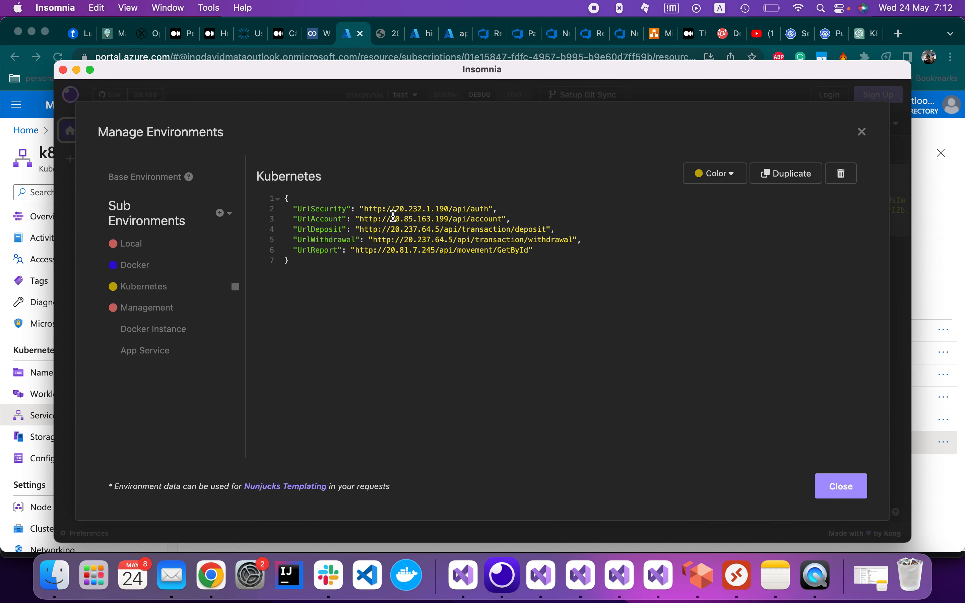
pyautogui.moveTo(392, 218); pyautogui.dragTo(449, 218)
pyautogui.press('super+v')
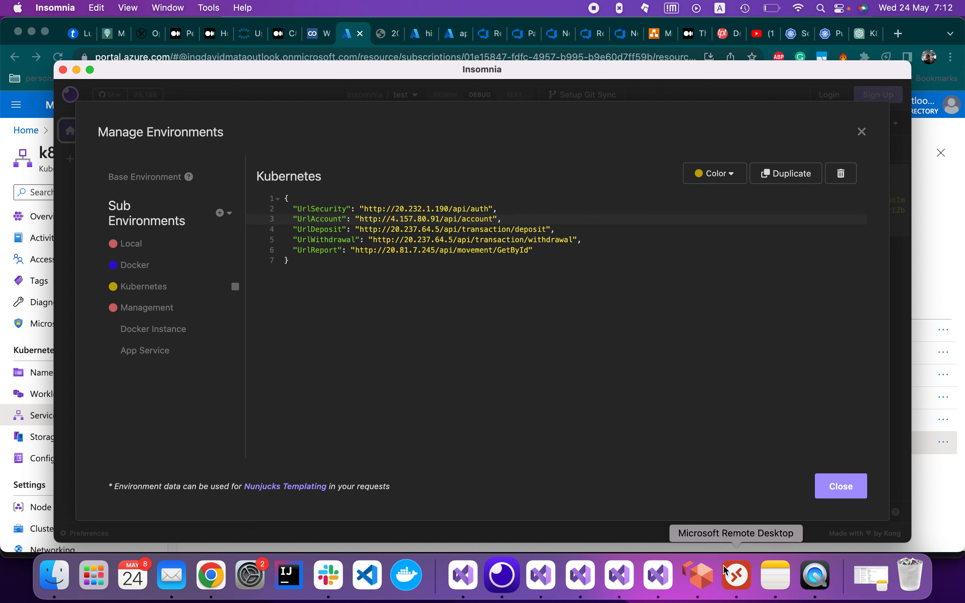
# Switch to the Azure portal, refresh the services list, and copy the external IP of app-service-transactions
pyautogui.click(698, 580)
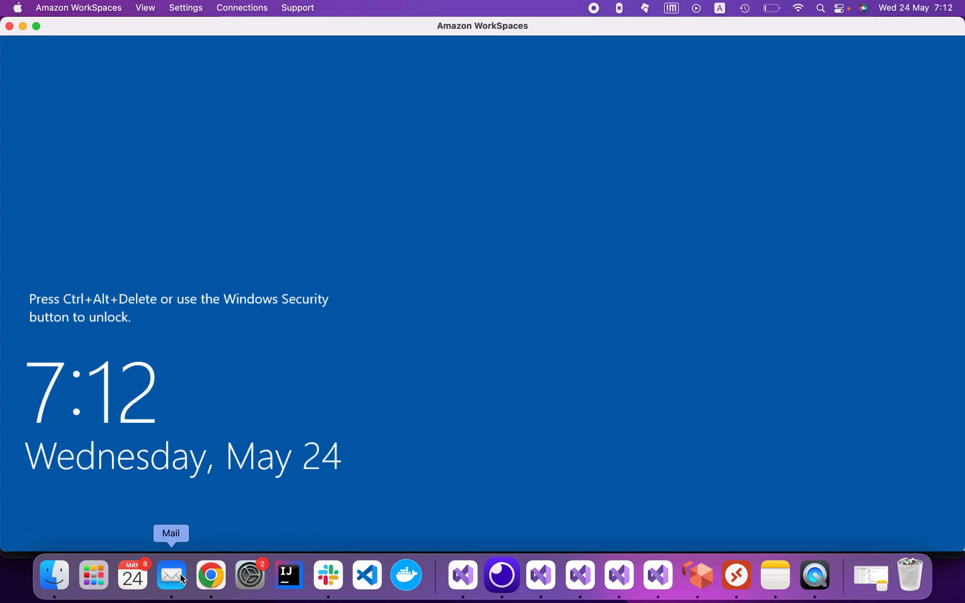
pyautogui.click(211, 574)
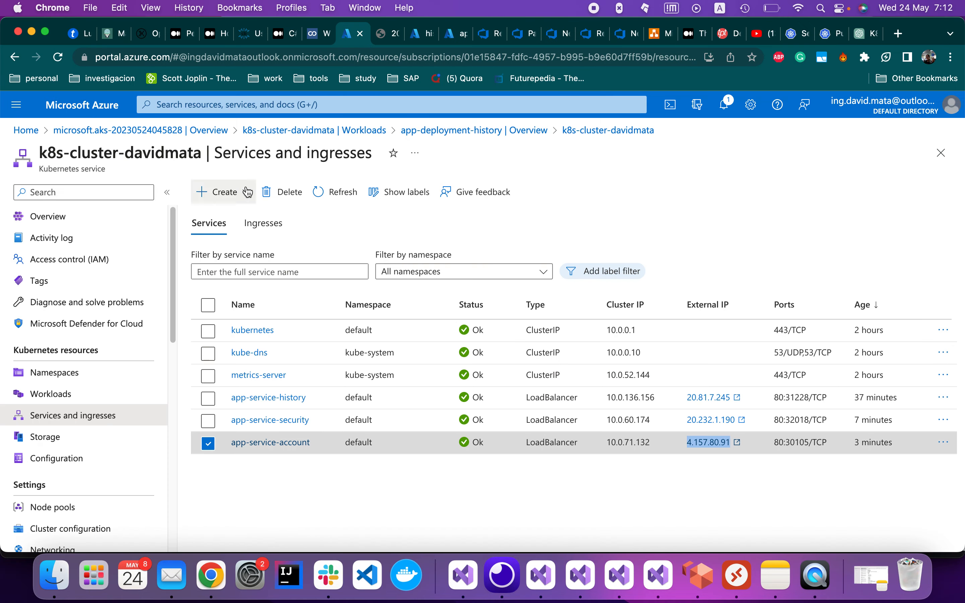
pyautogui.click(329, 193)
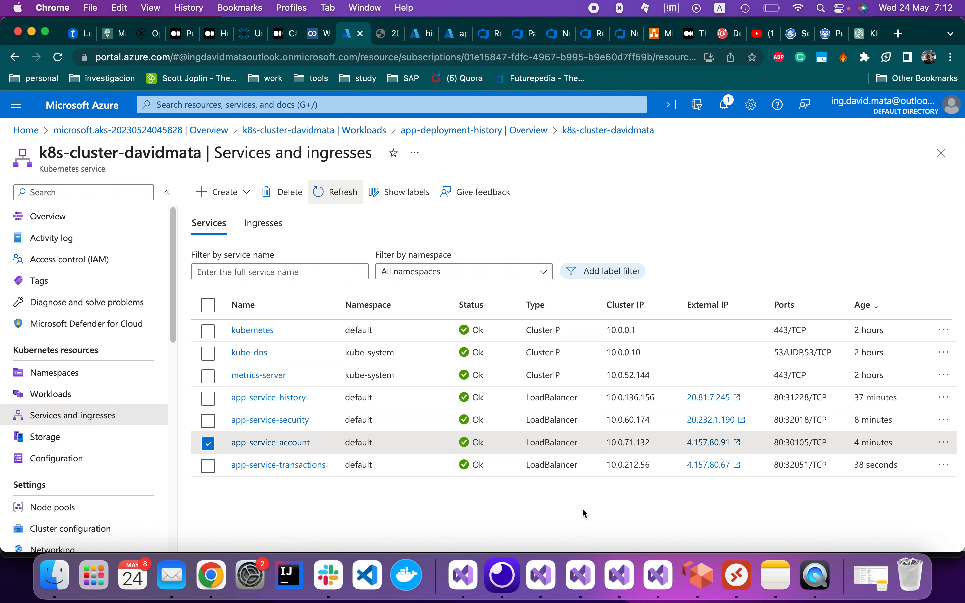
pyautogui.moveTo(606, 464); pyautogui.dragTo(732, 463)
pyautogui.press('super+c')
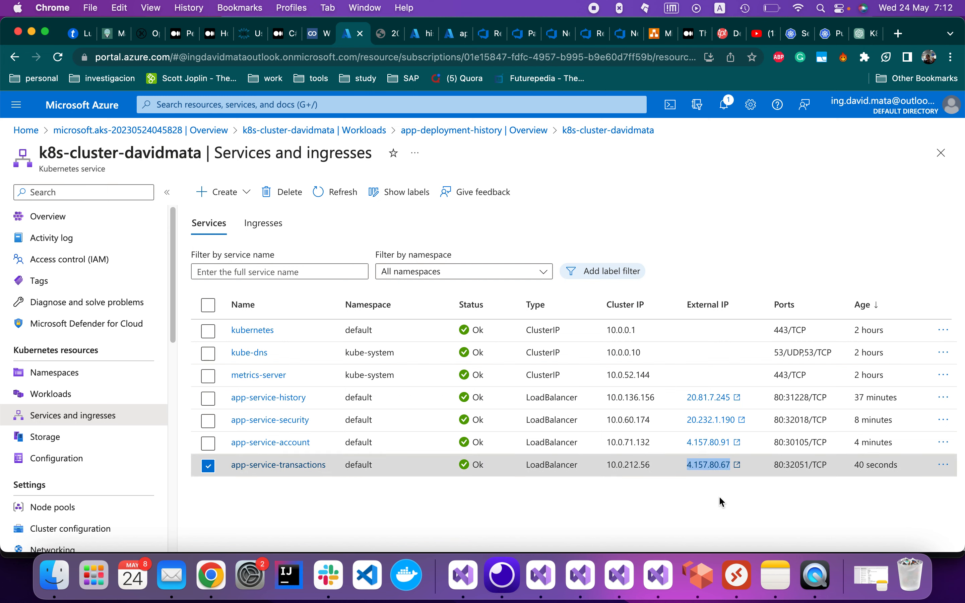
# In Insomnia, replace the host in UrlWithdrawal and UrlDeposit with 4.157.80.67 and close the environment manager
pyautogui.click(501, 575)
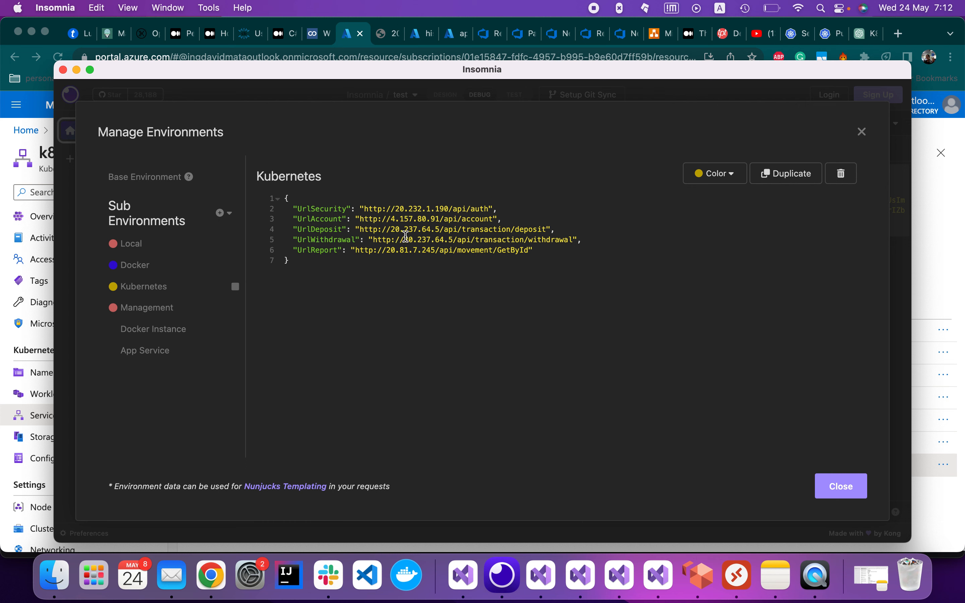
pyautogui.moveTo(406, 237); pyautogui.dragTo(454, 236)
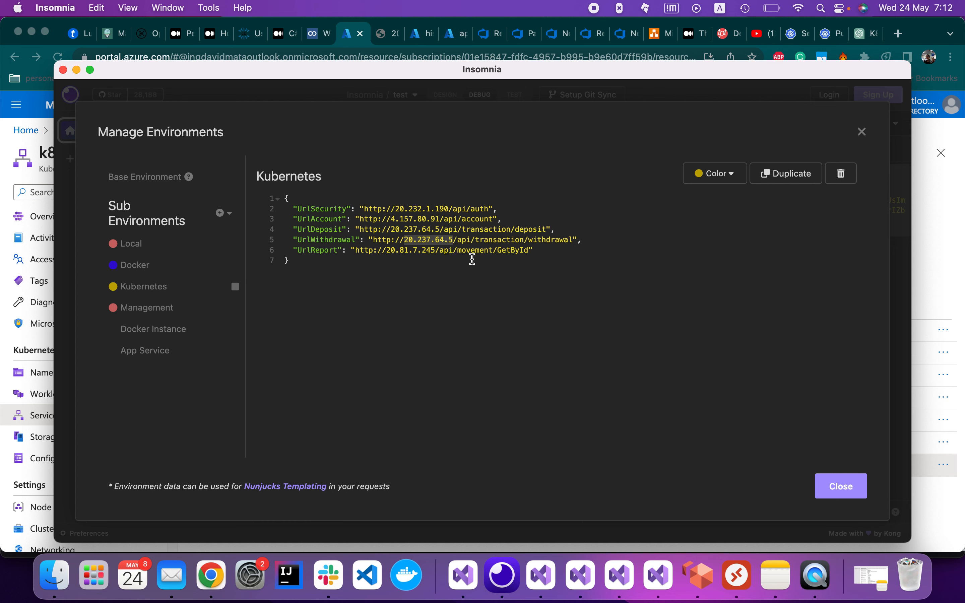
pyautogui.press('super+v')
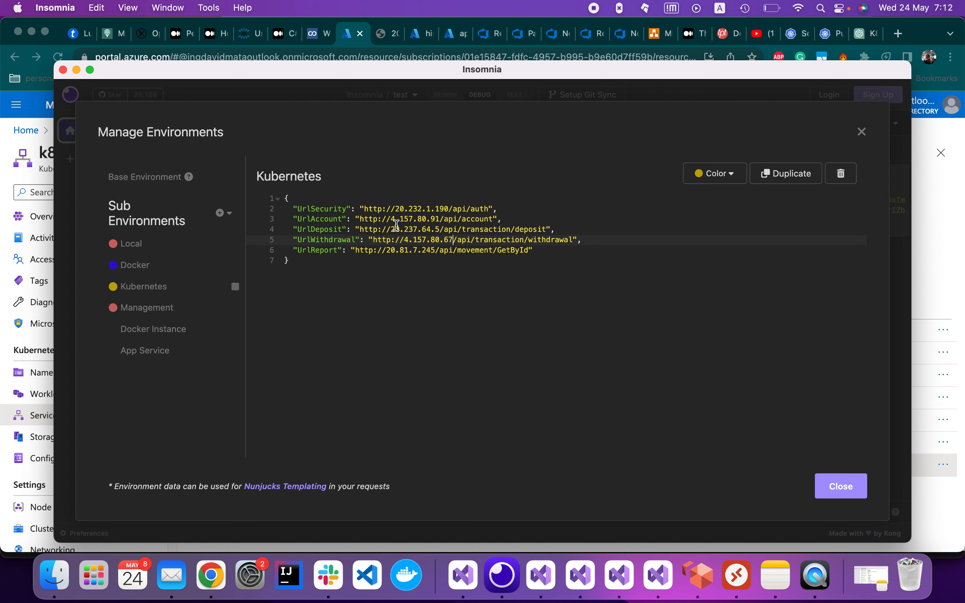
pyautogui.moveTo(392, 230); pyautogui.dragTo(436, 228)
pyautogui.press('super+v')
pyautogui.click(837, 488)
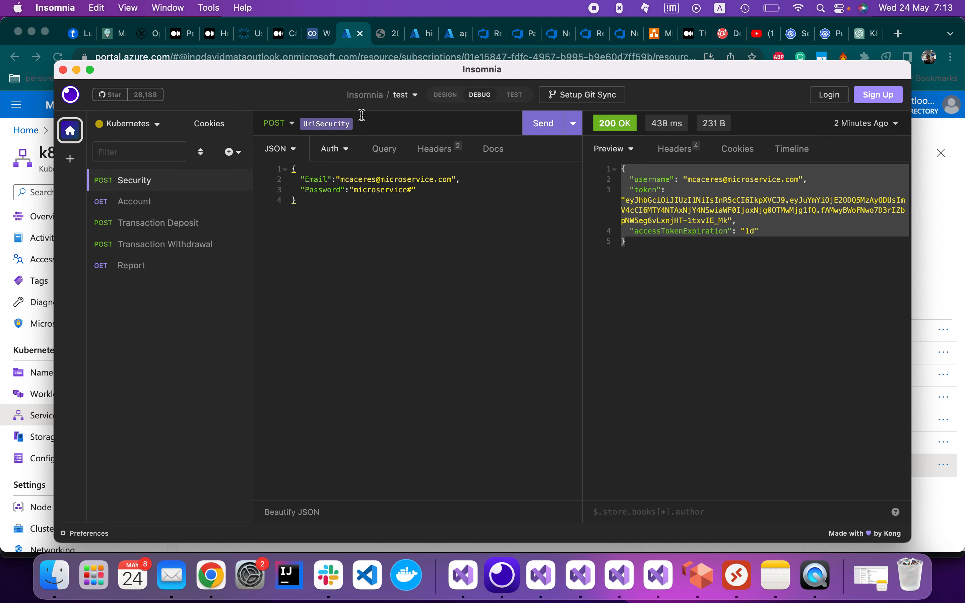
# Send the Account GET request and review the whole list of accounts in the response
pyautogui.click(188, 205)
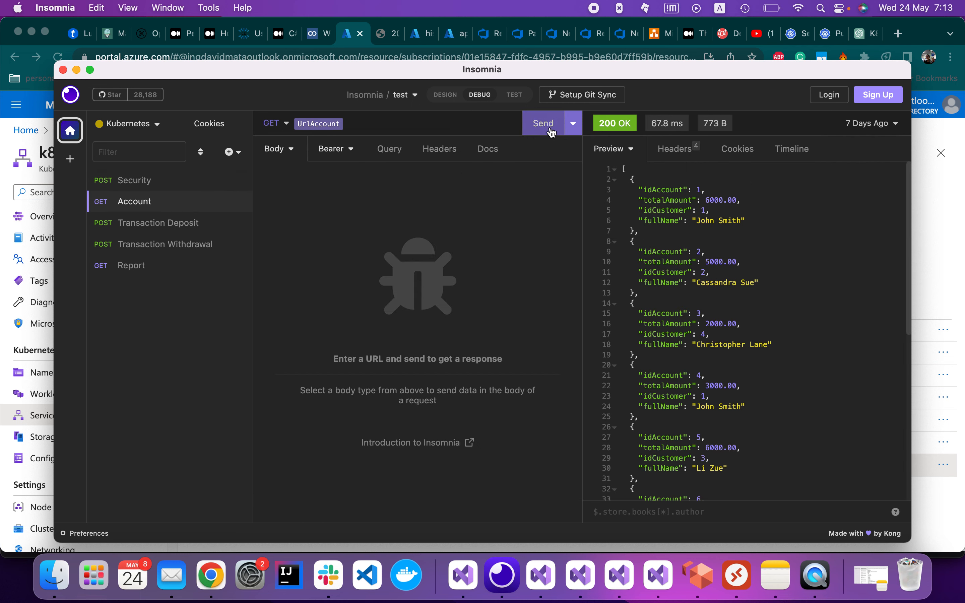
pyautogui.click(538, 125)
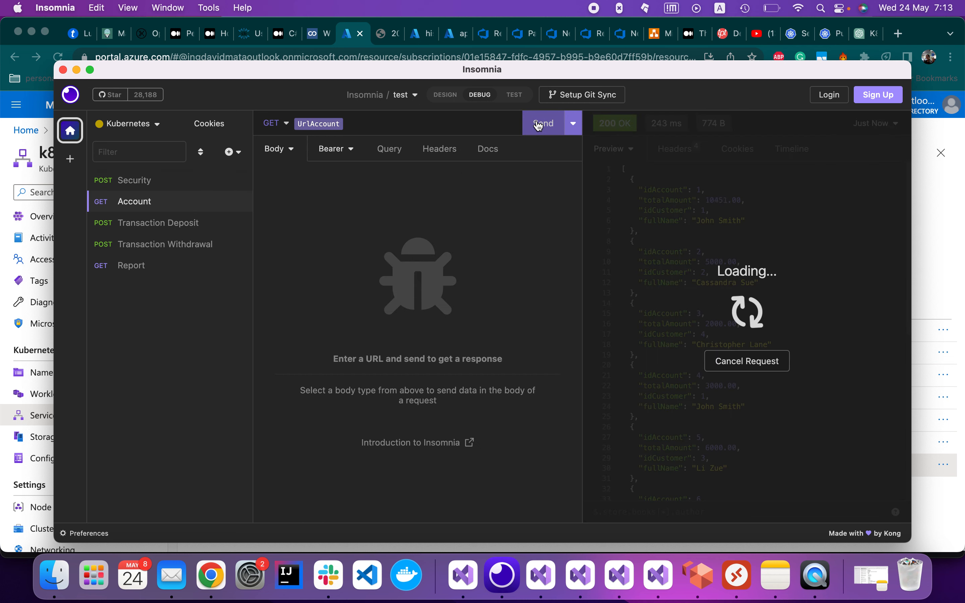
pyautogui.scroll(-10, 697, 279)
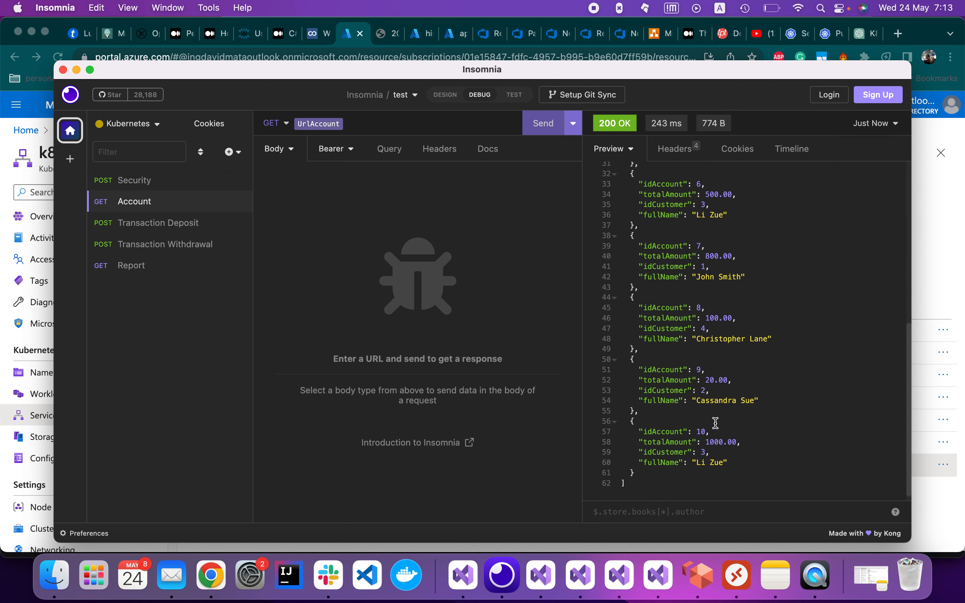
pyautogui.scroll(10, 715, 418)
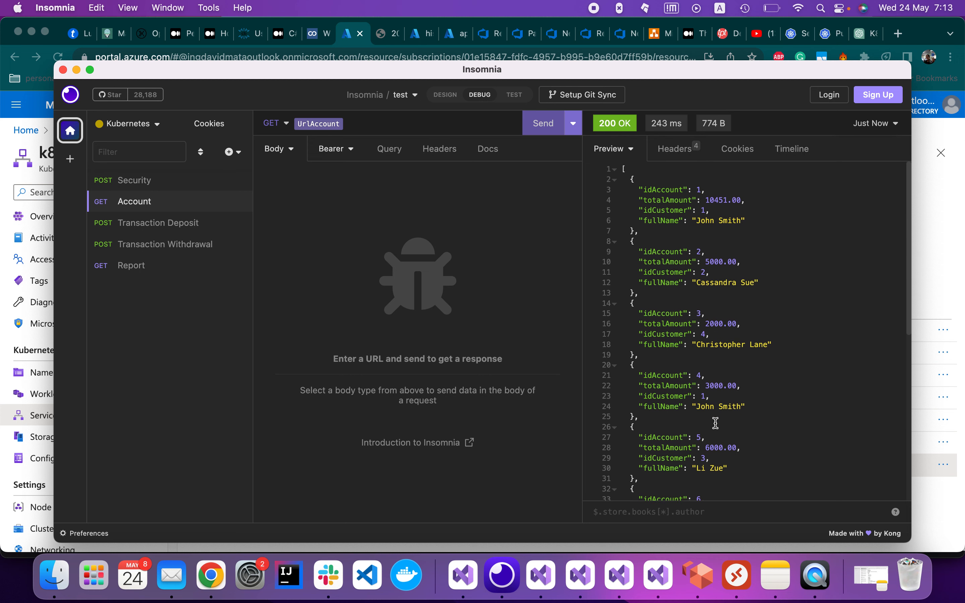
# Set the Amount in the Transaction Deposit request body to 222 and send the request
pyautogui.click(165, 233)
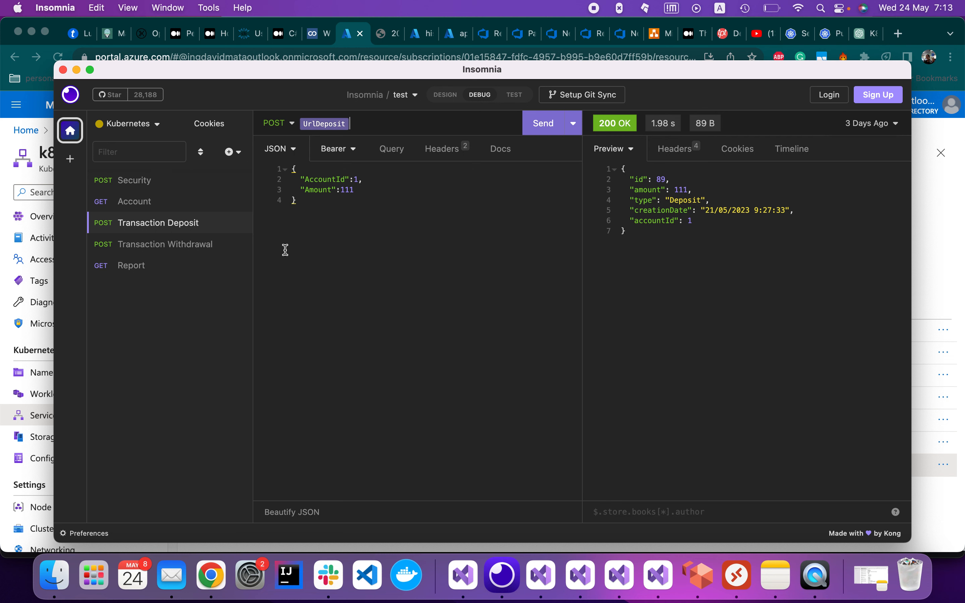
pyautogui.doubleClick(347, 189)
pyautogui.write('222')
pyautogui.click(538, 124)
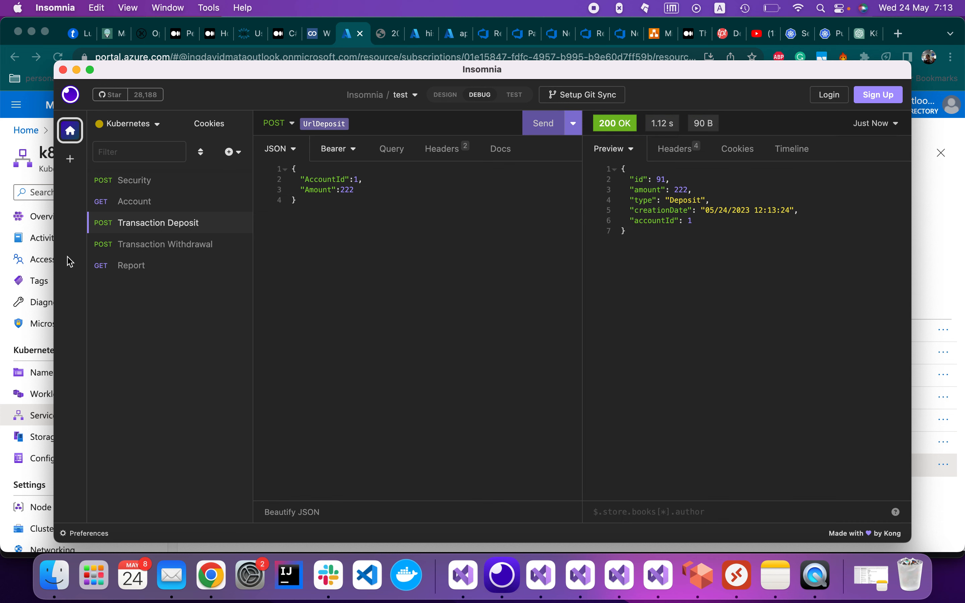
# Set the Amount in the Transaction Withdrawal request body to 333 and send the request
pyautogui.click(168, 249)
pyautogui.doubleClick(347, 190)
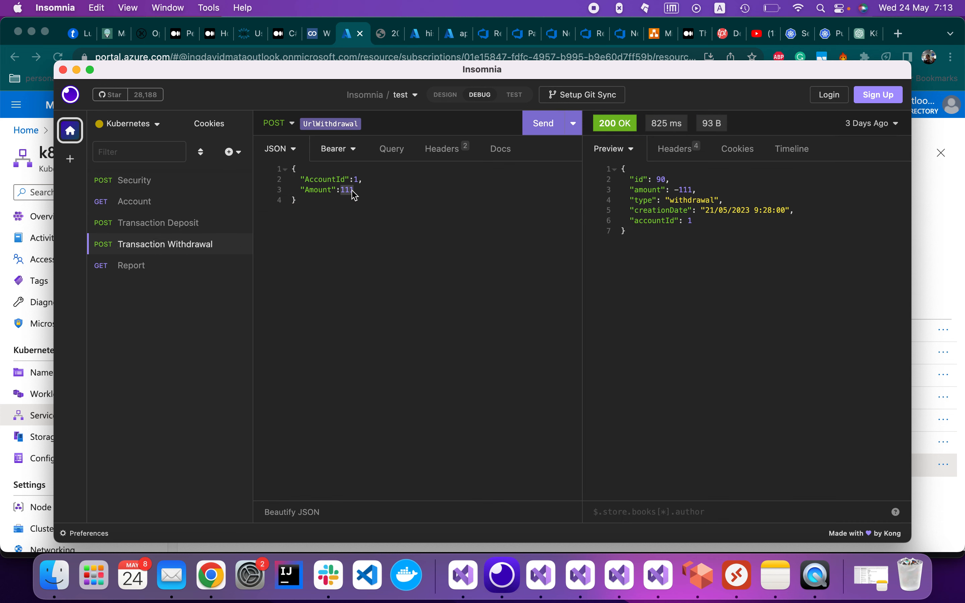
pyautogui.write('333')
pyautogui.click(540, 127)
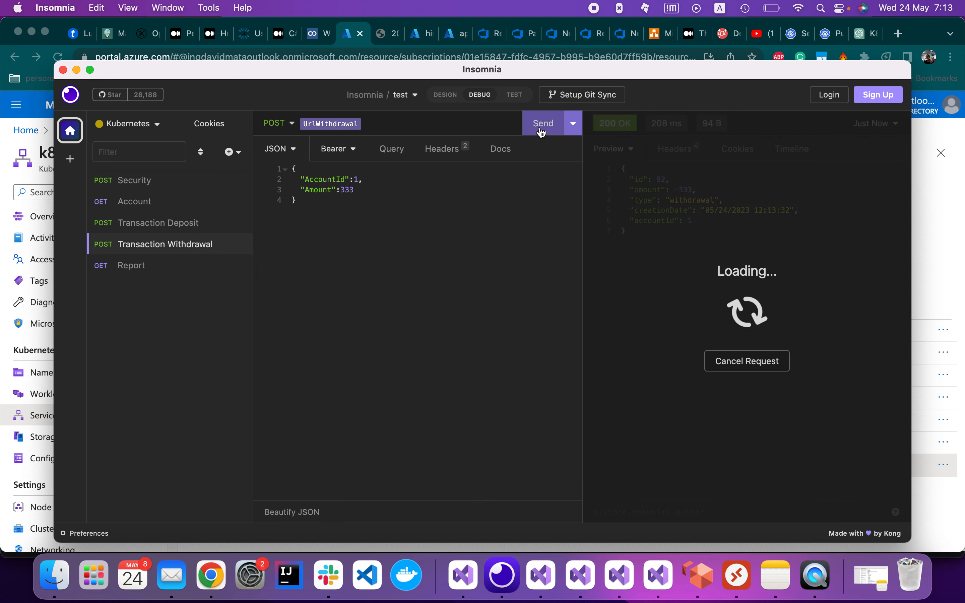
# Send the Report GET request for account 1 and highlight the new deposit and withdrawal entries in the response
pyautogui.click(172, 267)
pyautogui.click(181, 233)
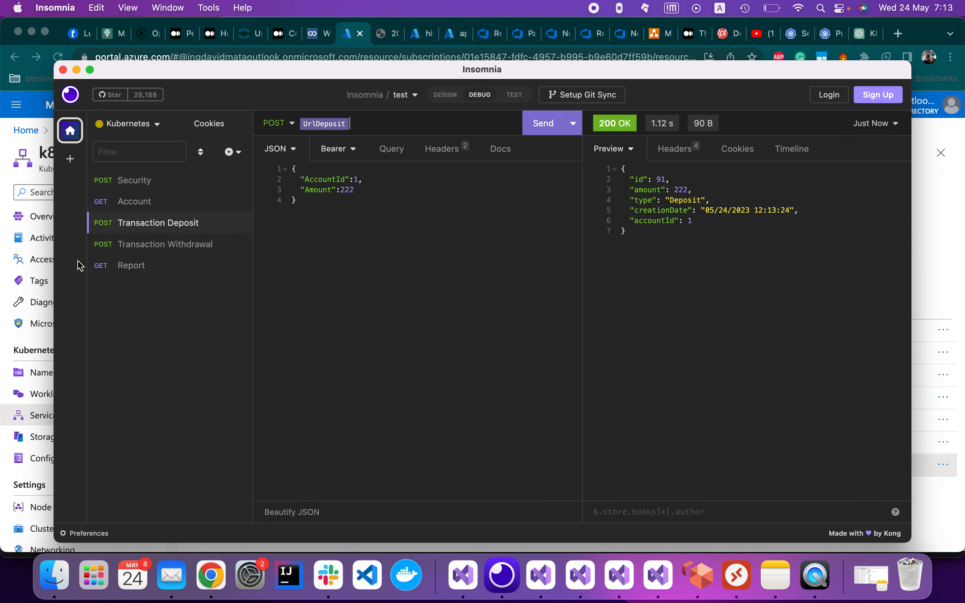
pyautogui.click(131, 246)
pyautogui.click(142, 266)
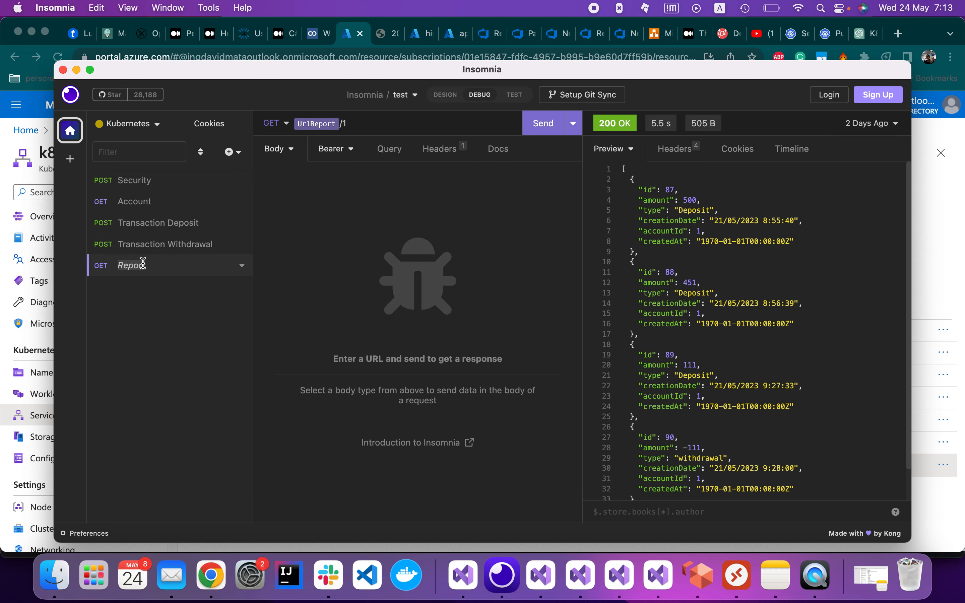
pyautogui.click(543, 123)
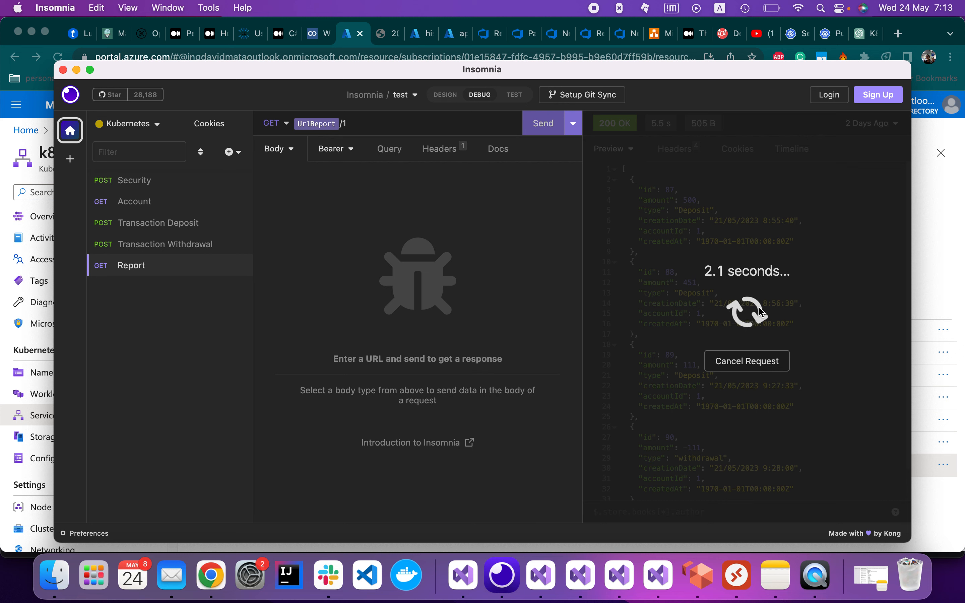
pyautogui.scroll(-10, 743, 337)
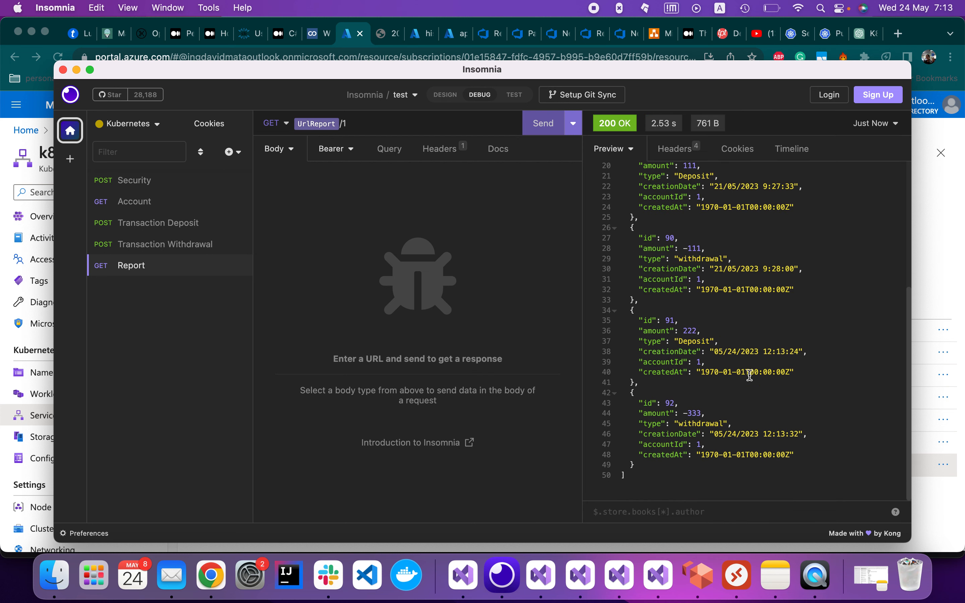
pyautogui.moveTo(676, 328); pyautogui.dragTo(740, 448)
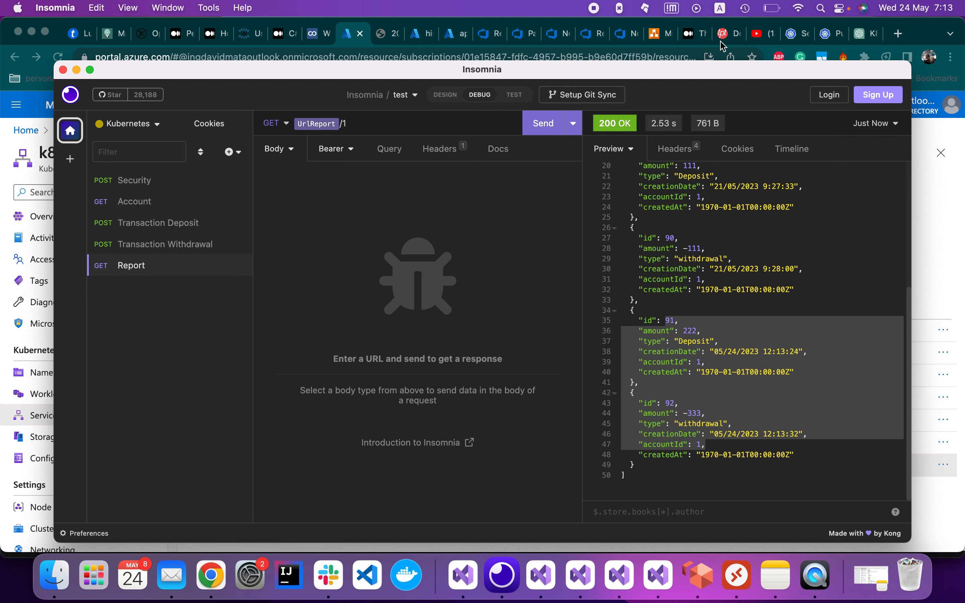
# Switch to the Microservice in Azure diagram in the browser and examine the path from Azure DevOps to Kubernetes and the microservices
pyautogui.click(656, 34)
pyautogui.scroll(-3, 427, 413)
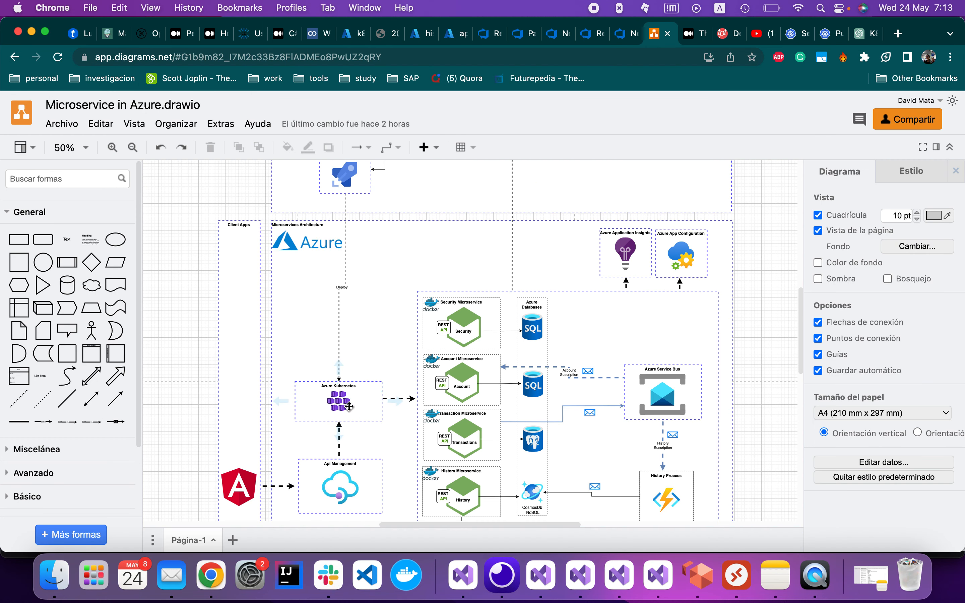
pyautogui.scroll(5, 350, 405)
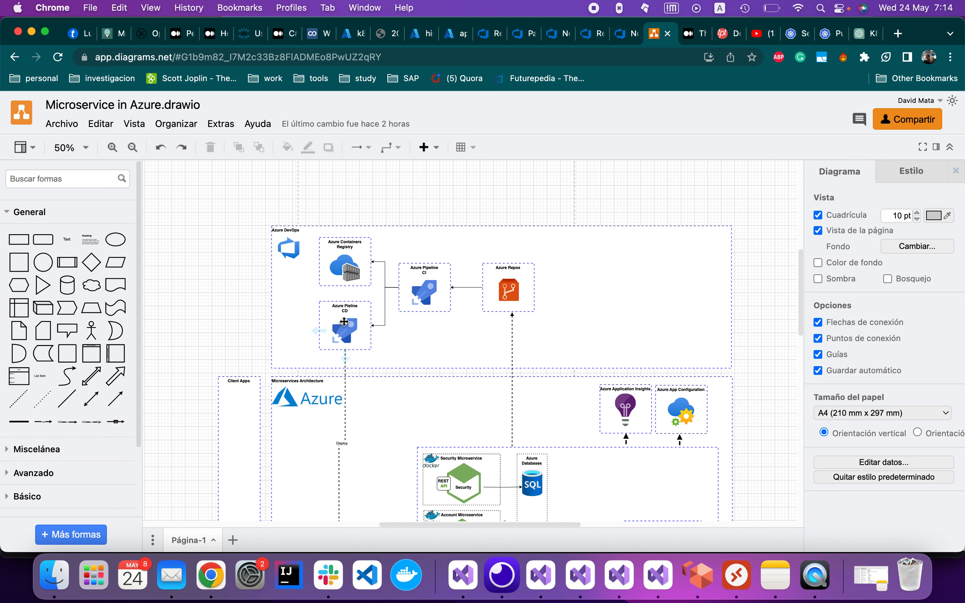
pyautogui.scroll(-2, 439, 392)
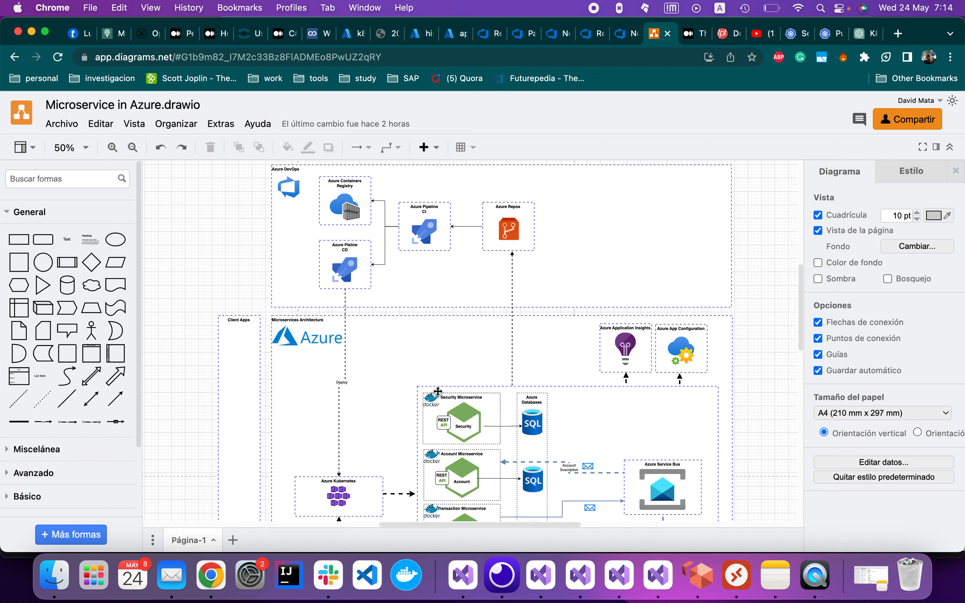
pyautogui.scroll(-5, 400, 396)
pyautogui.scroll(4, 400, 395)
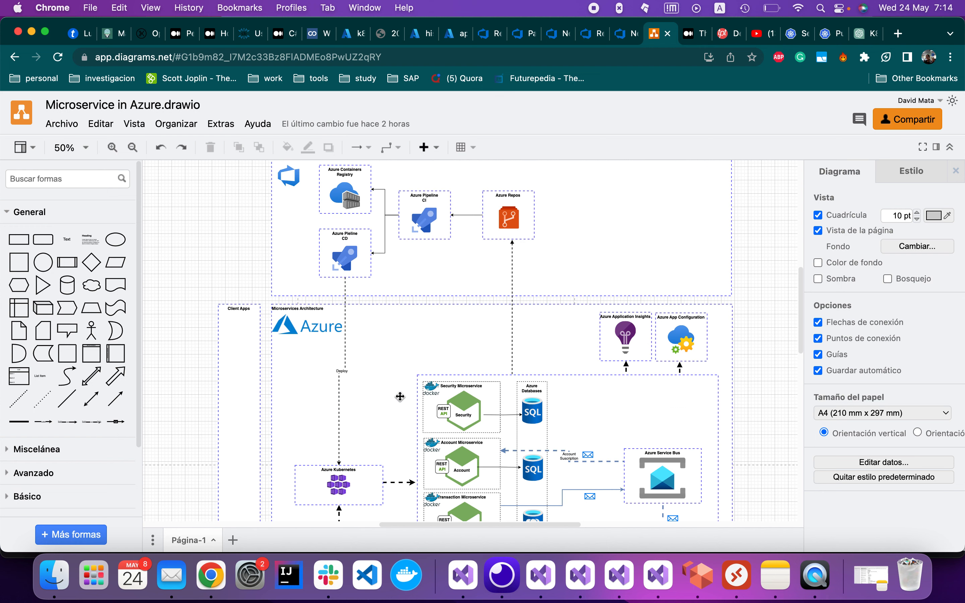
pyautogui.scroll(-4, 400, 396)
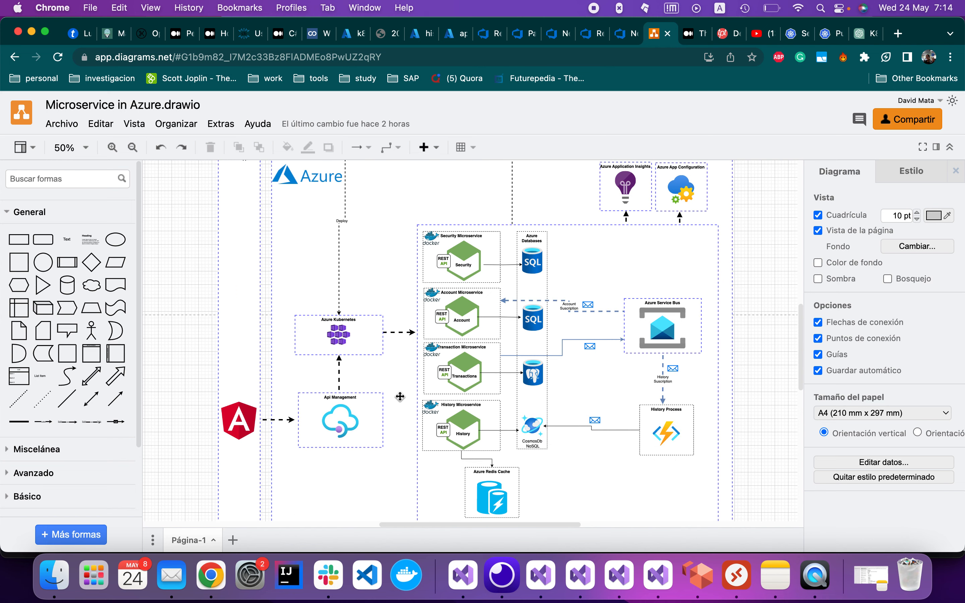
pyautogui.scroll(-1, 400, 395)
pyautogui.scroll(1, 400, 396)
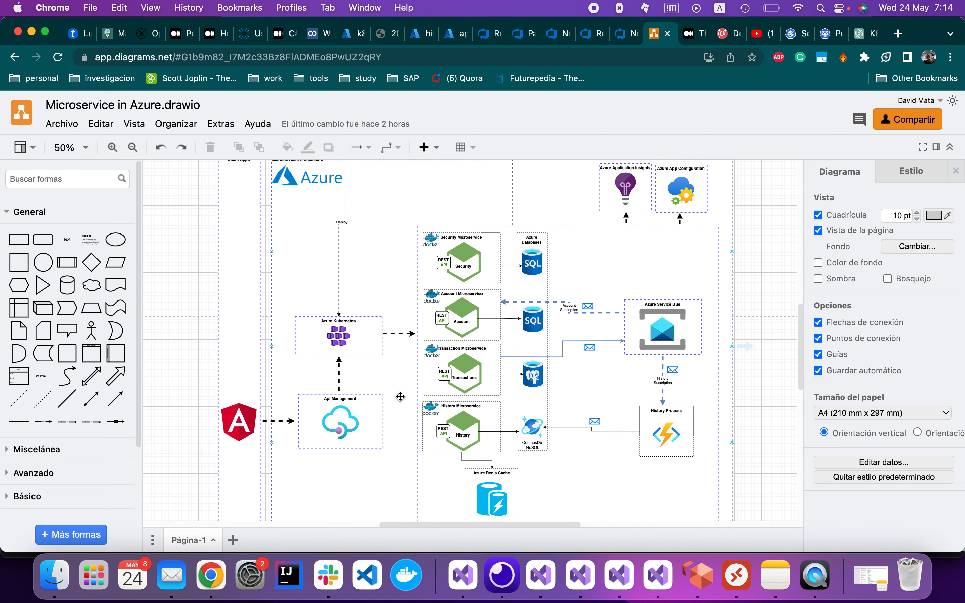